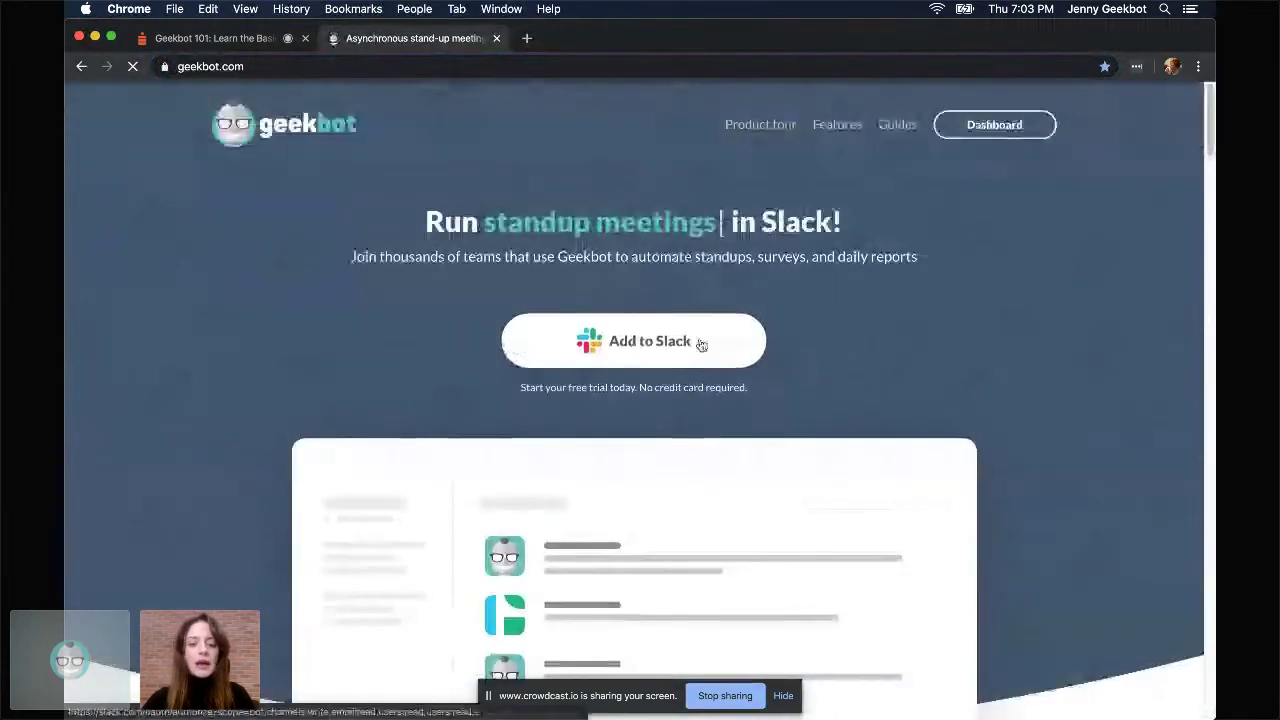
# Step: Start adding Geekbot to Slack from its website and view the Browse Apps page in the Slack app
pyautogui.click(692, 342)
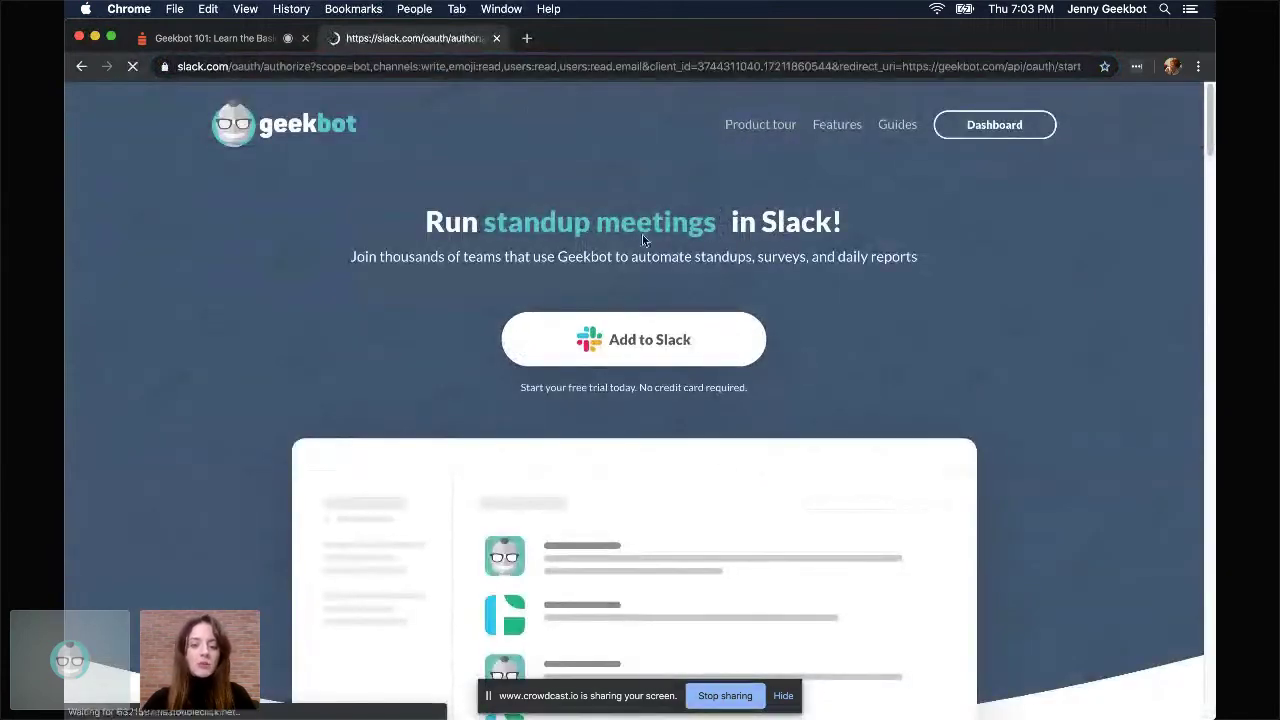
pyautogui.moveTo(64, 240)
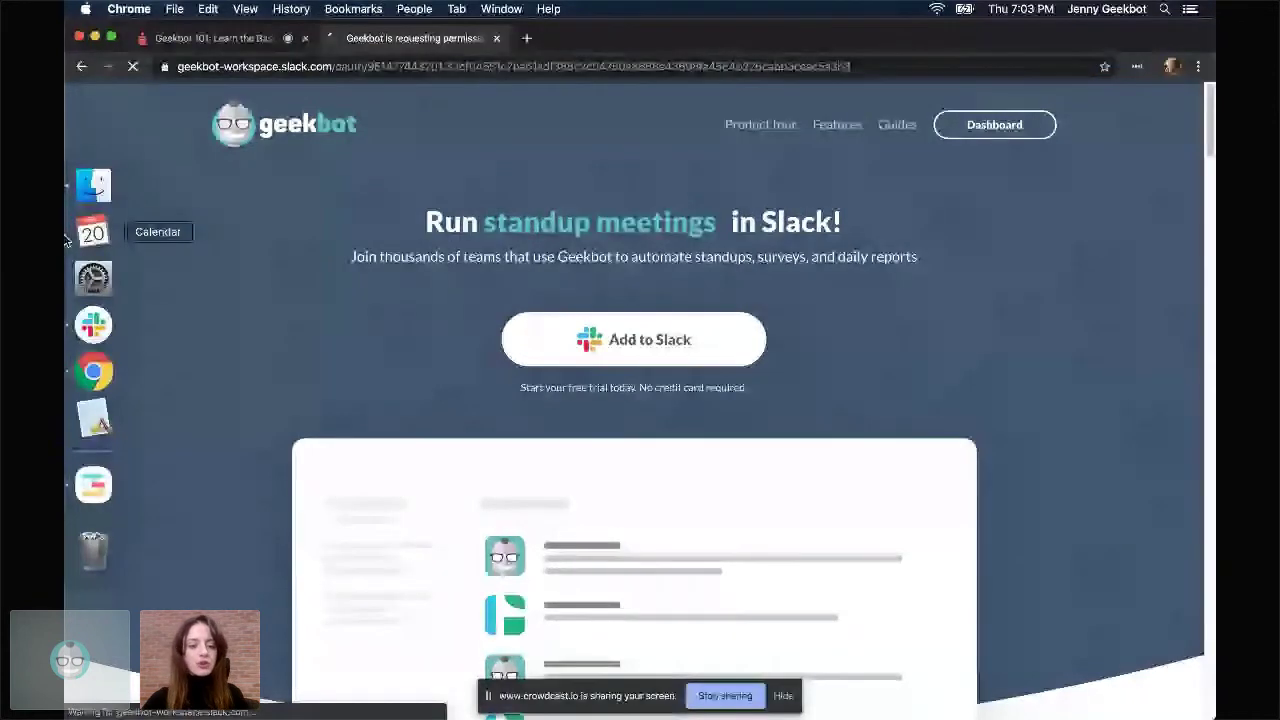
pyautogui.click(93, 325)
pyautogui.click(341, 529)
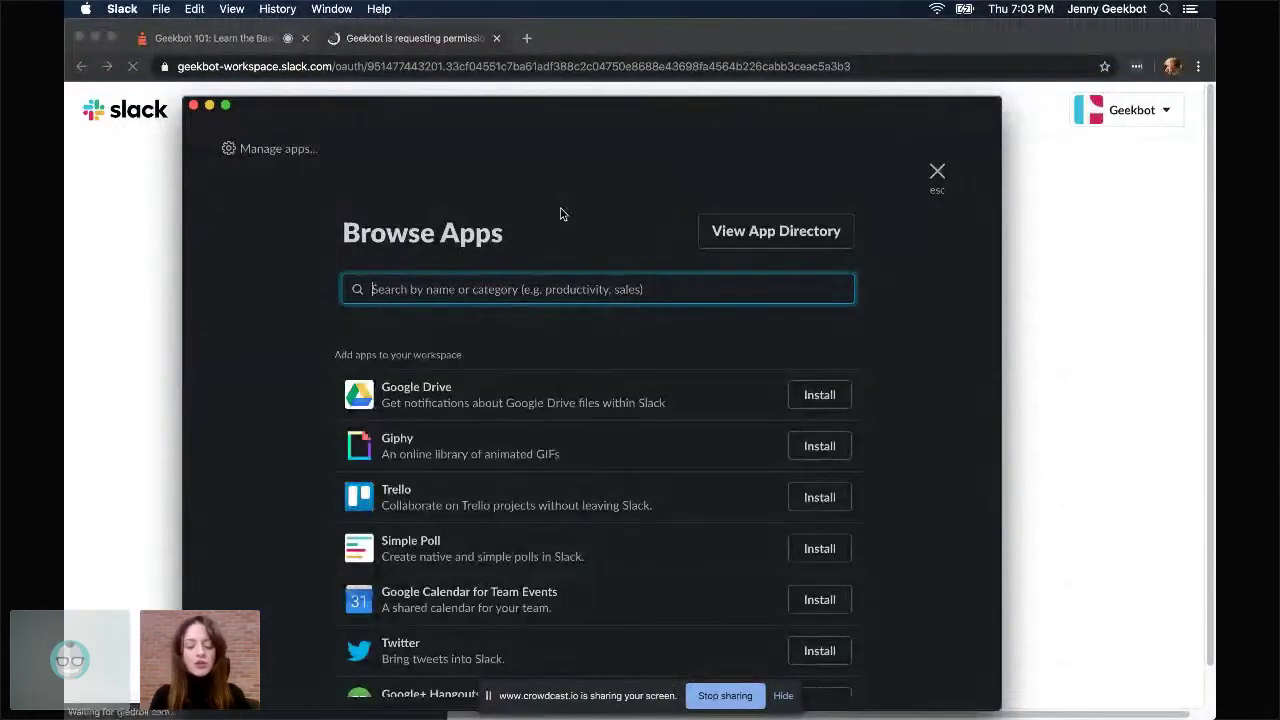
pyautogui.click(937, 175)
# Step: Return to the permission request in Chrome and allow Geekbot to access the Slack workspace
pyautogui.click(445, 38)
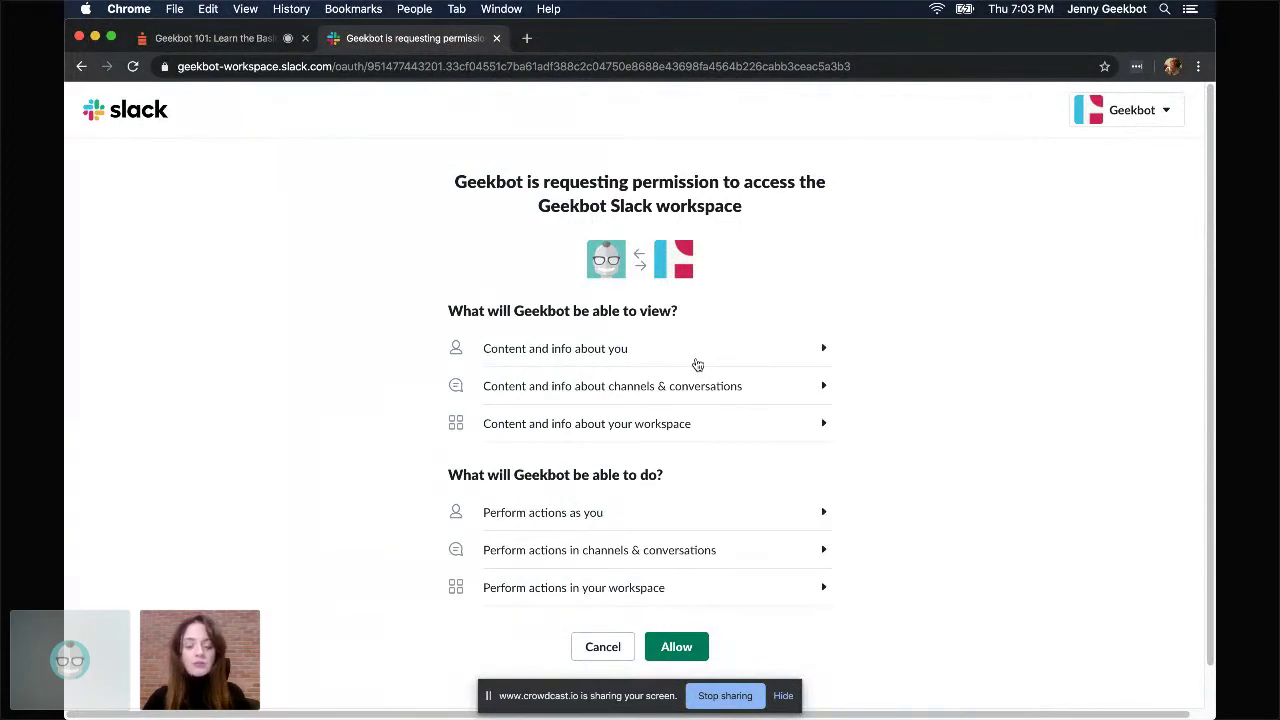
pyautogui.click(684, 650)
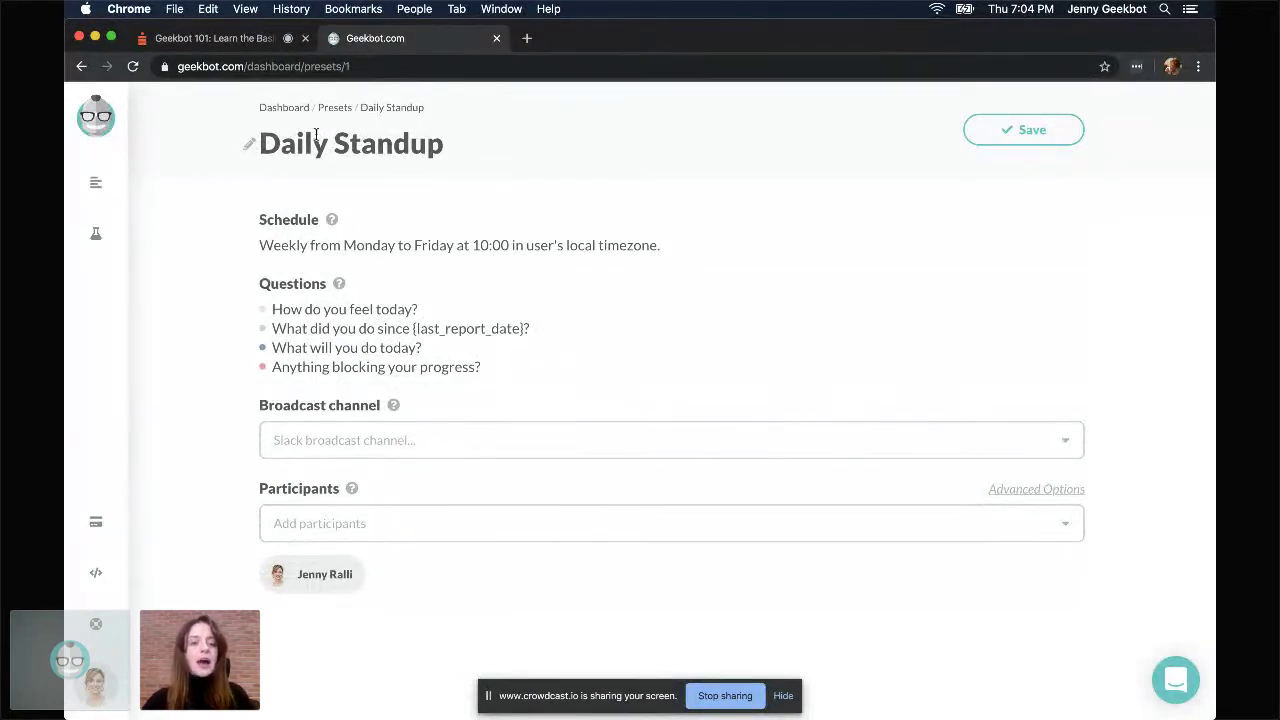
# Step: Try appending "_proje" to the Daily Standup report name and remove the suffix again
pyautogui.click(249, 148)
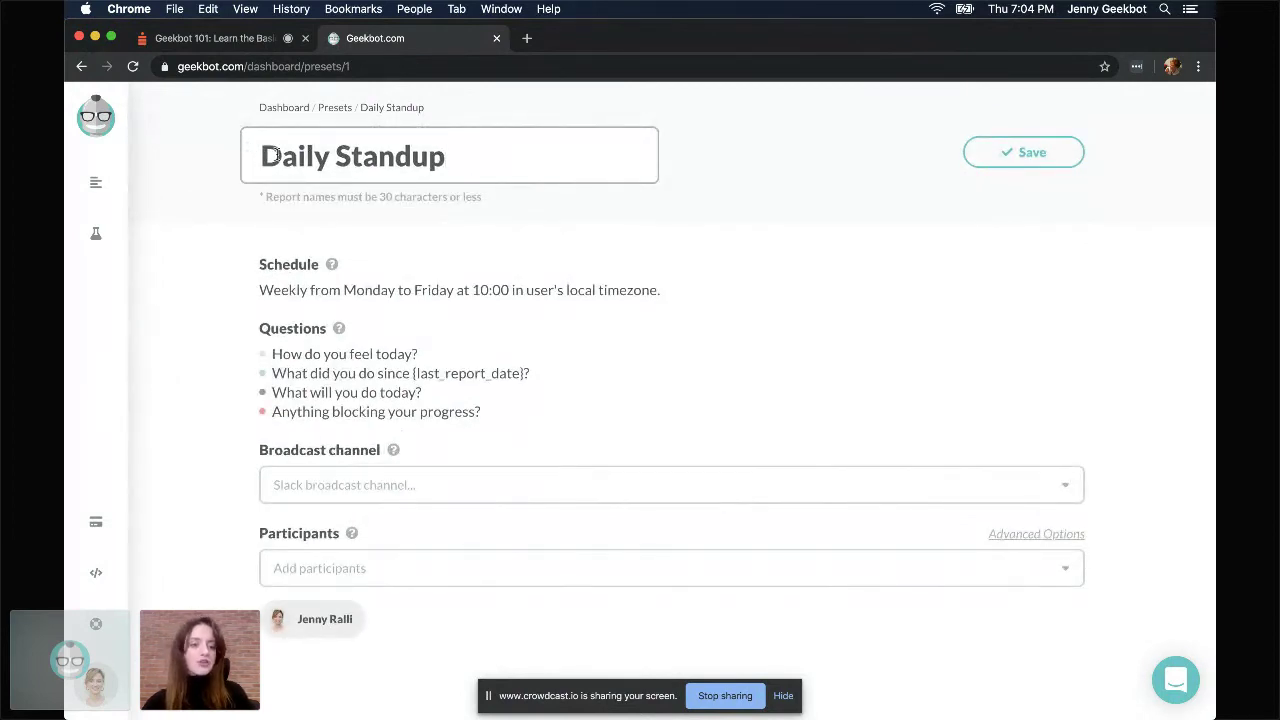
pyautogui.write('_')
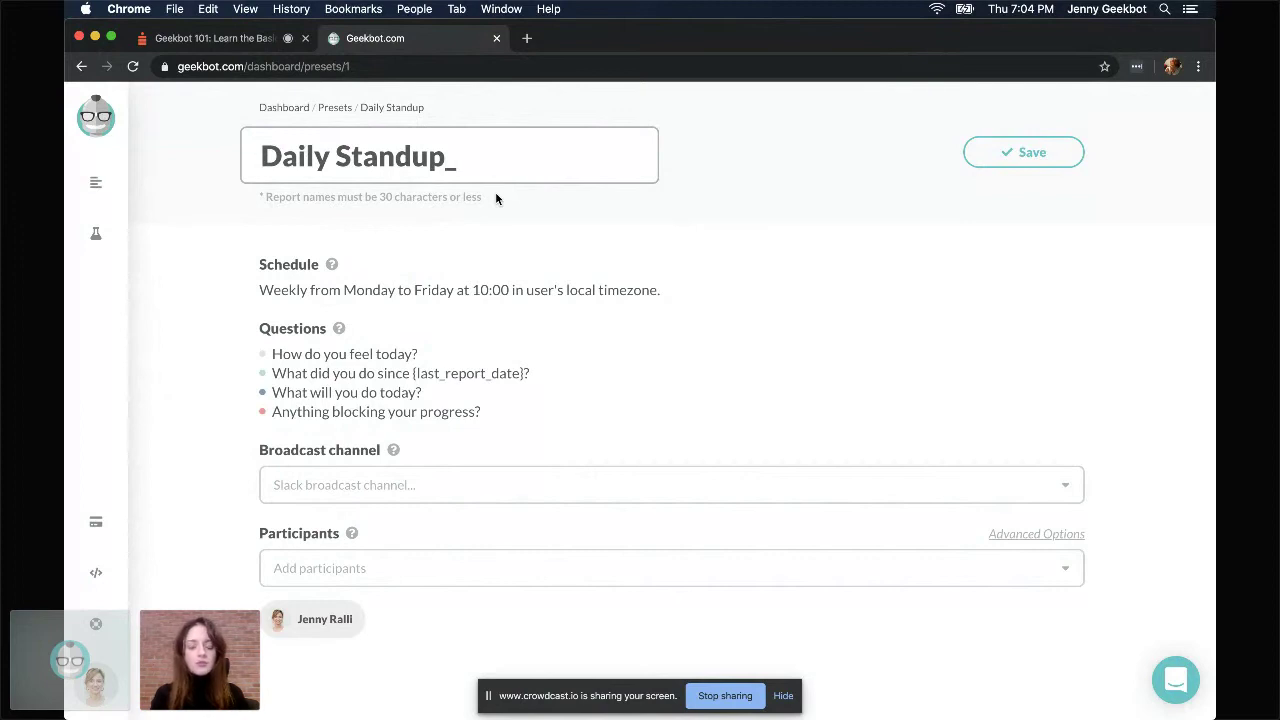
pyautogui.write('proje')
pyautogui.press('BackSpace')
pyautogui.press('BackSpace')
pyautogui.press('BackSpace')
pyautogui.press('BackSpace')
pyautogui.press('BackSpace')
pyautogui.press('BackSpace')
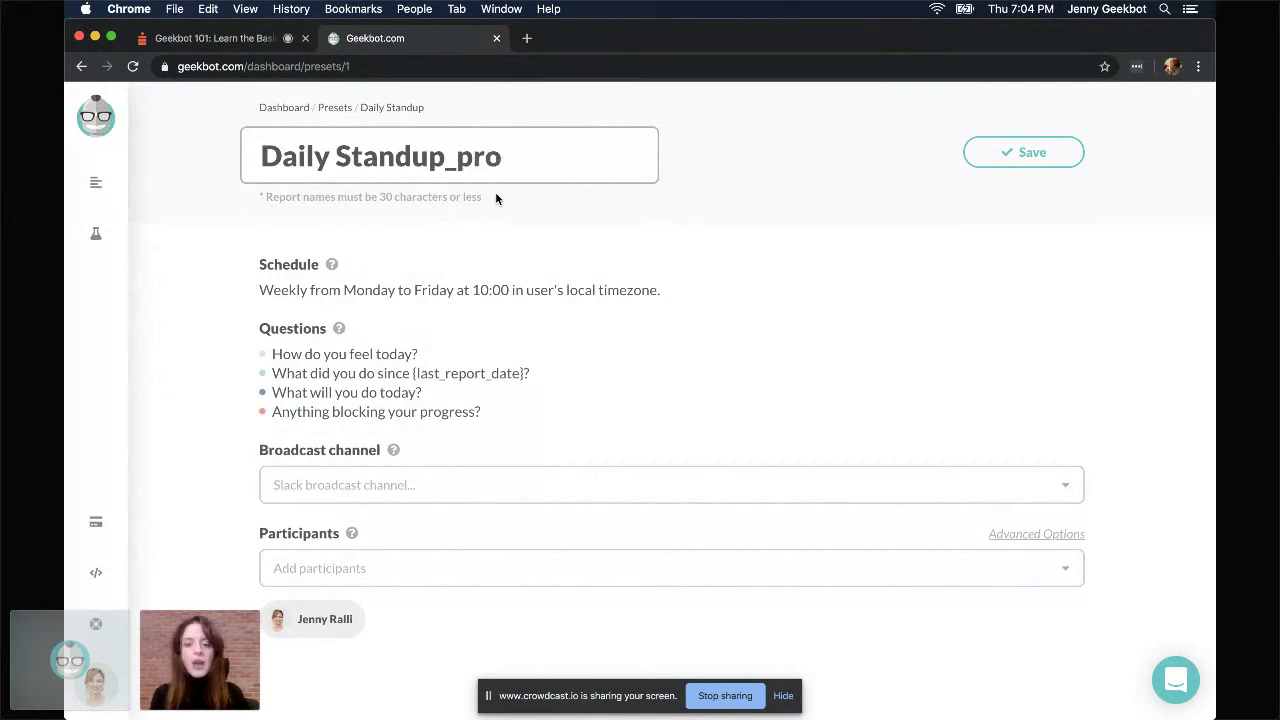
pyautogui.click(740, 285)
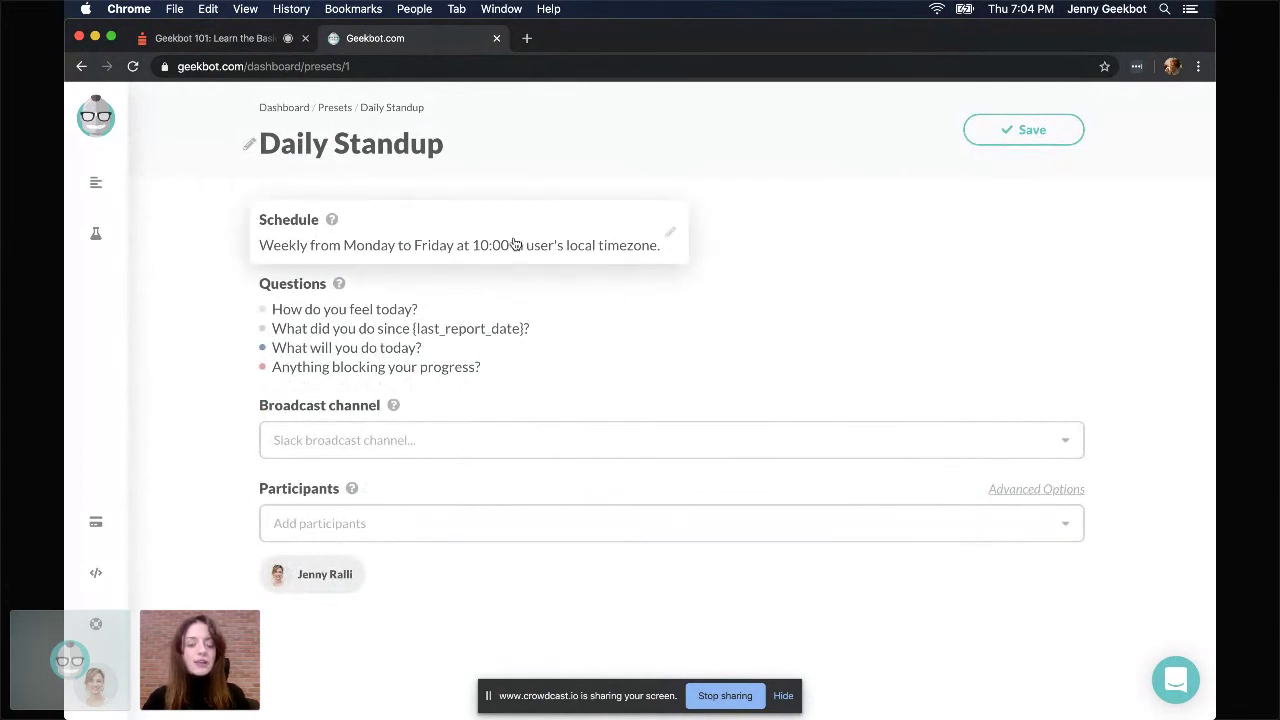
# Step: Edit the standup's schedule, keeping the Weekly period and deselecting Tuesday and Thursday
pyautogui.click(672, 238)
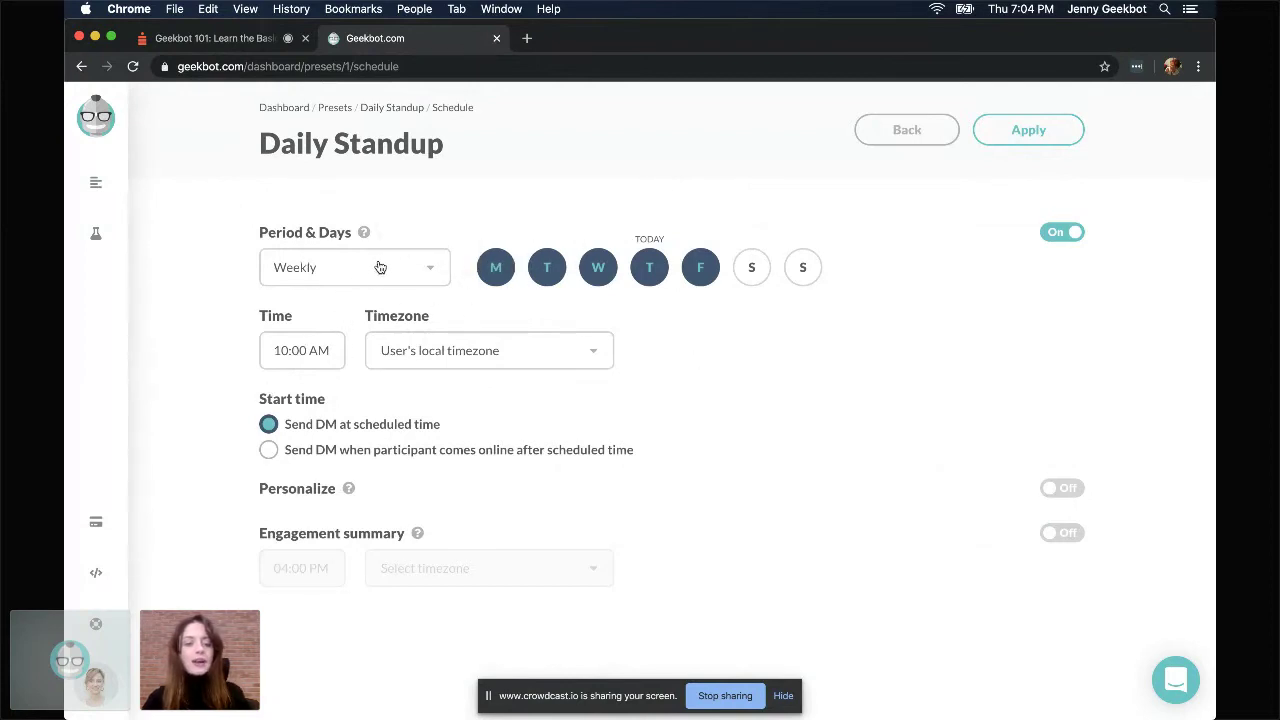
pyautogui.click(410, 269)
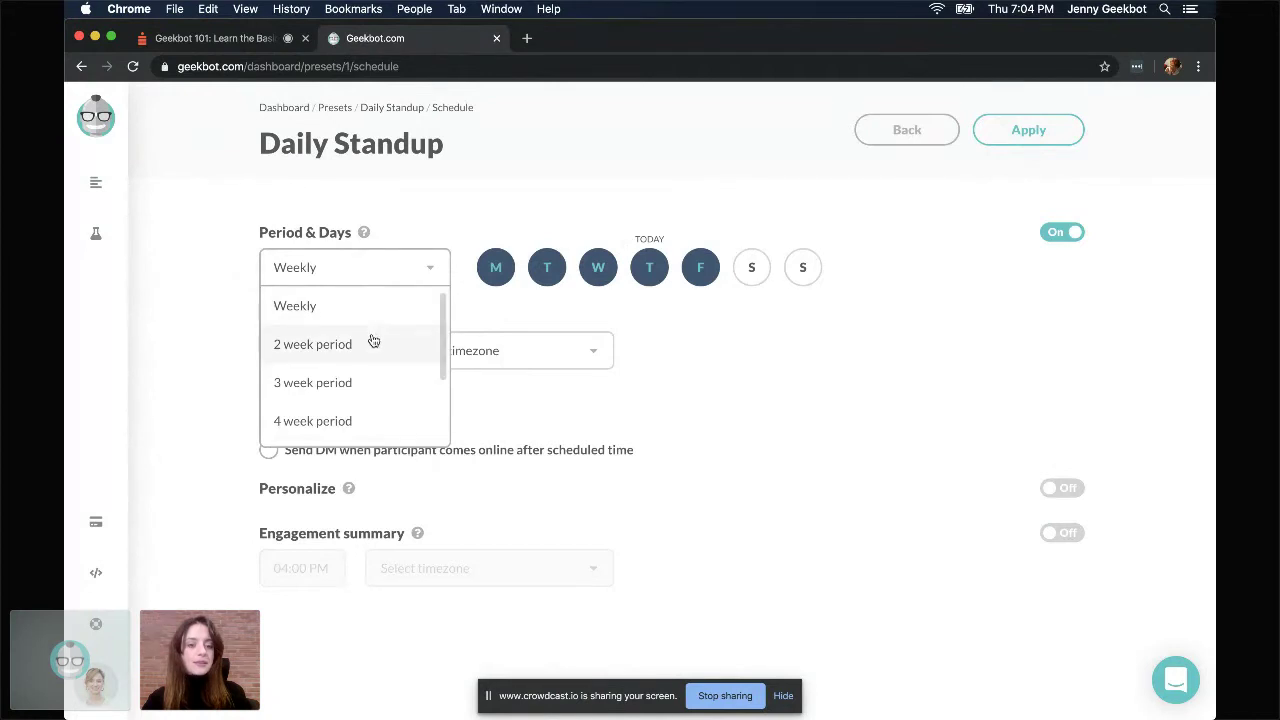
pyautogui.click(466, 218)
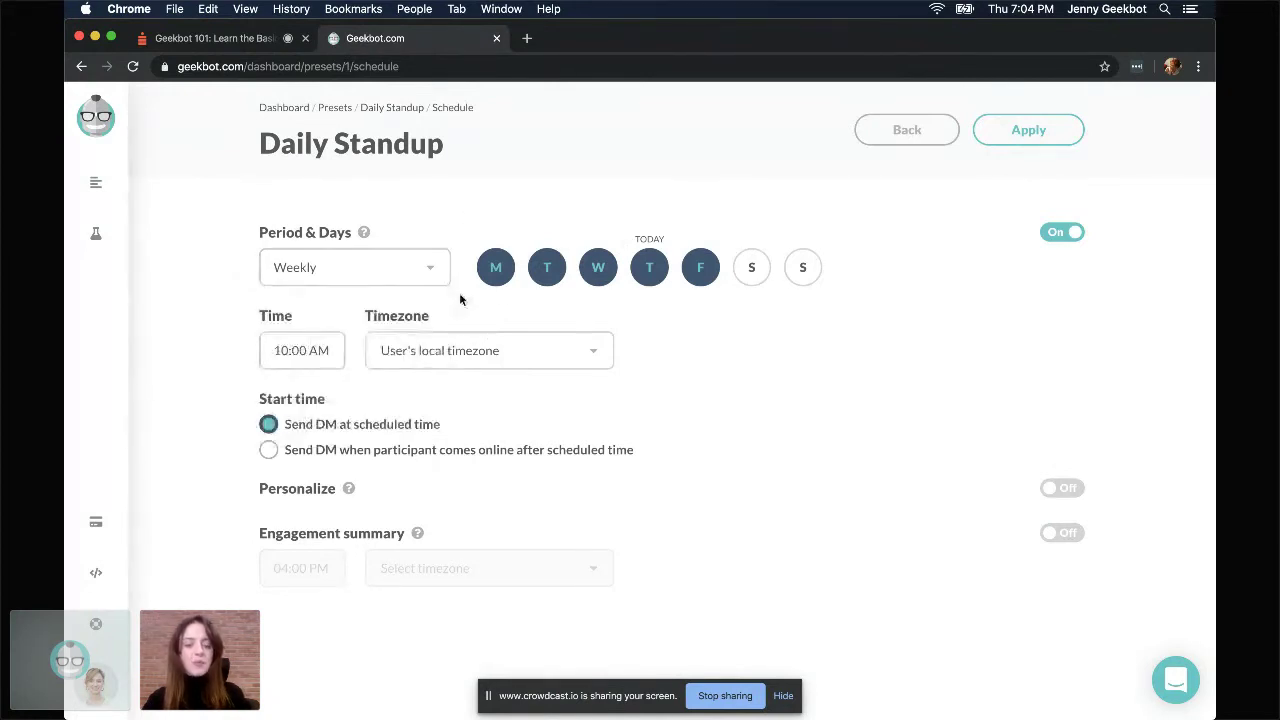
pyautogui.click(551, 278)
pyautogui.click(659, 276)
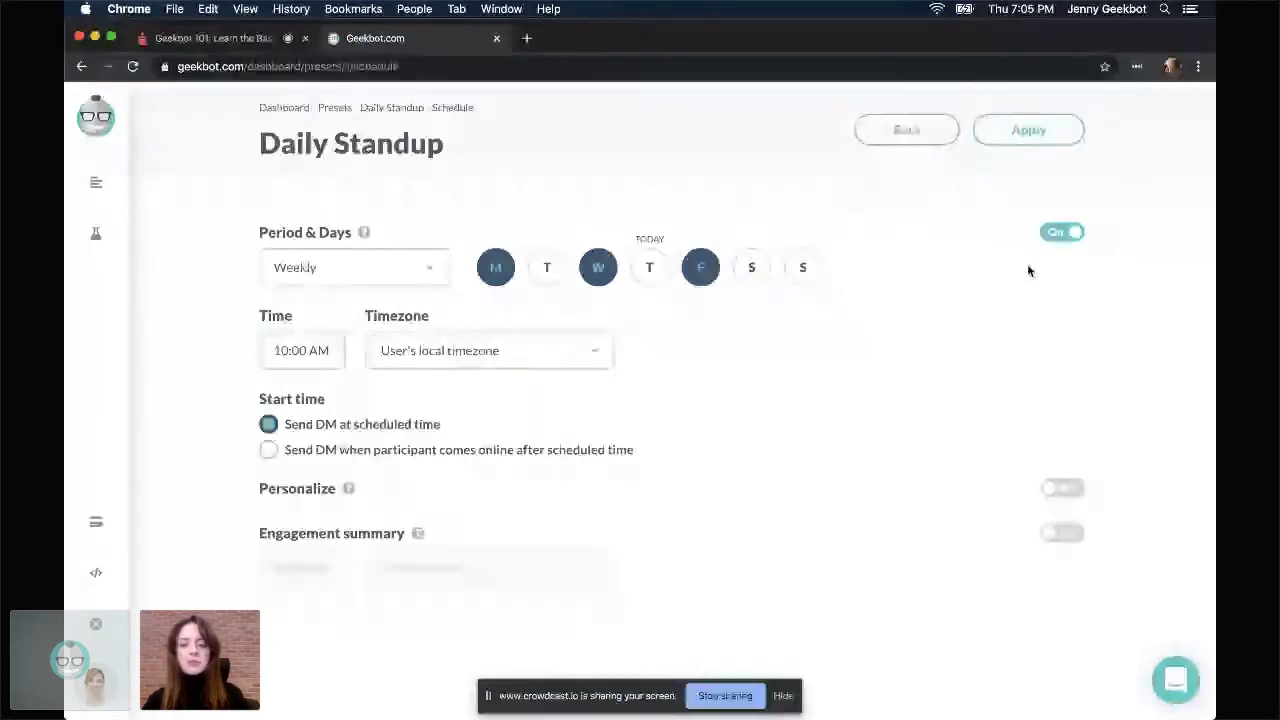
# Step: Set the standup time to 11:00 AM and keep the timezone at User's local timezone
pyautogui.click(280, 350)
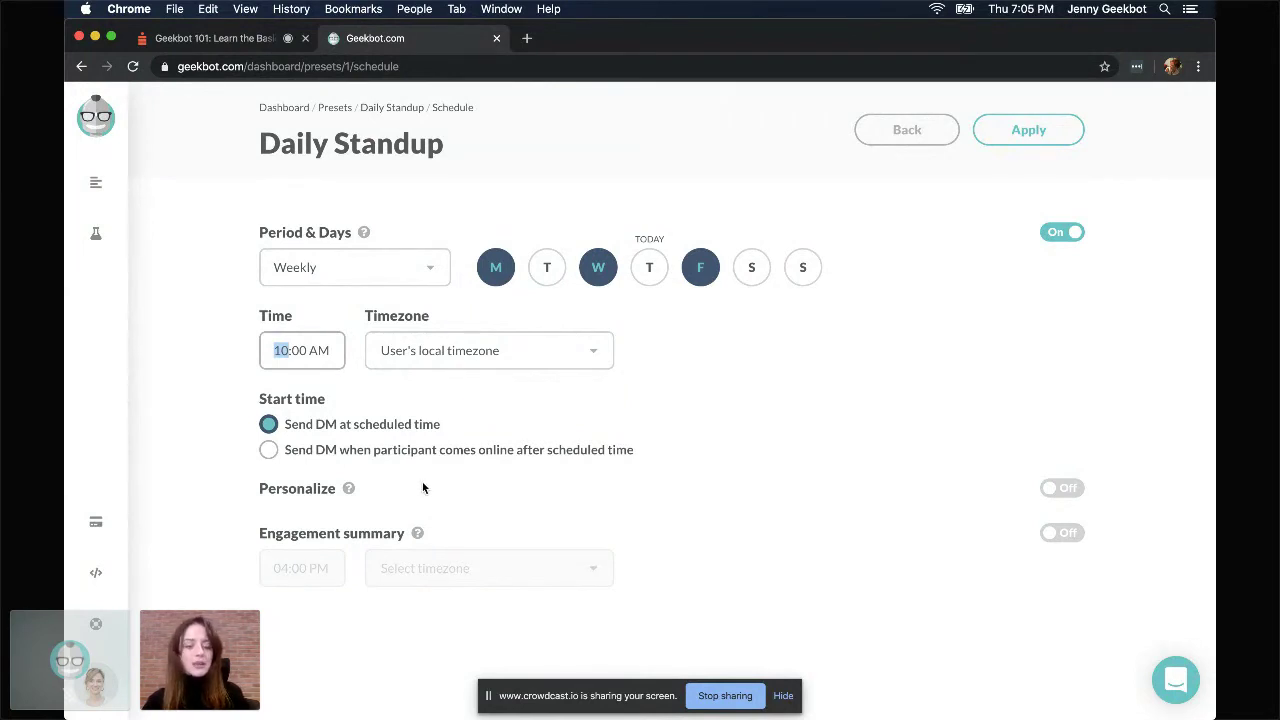
pyautogui.write('11')
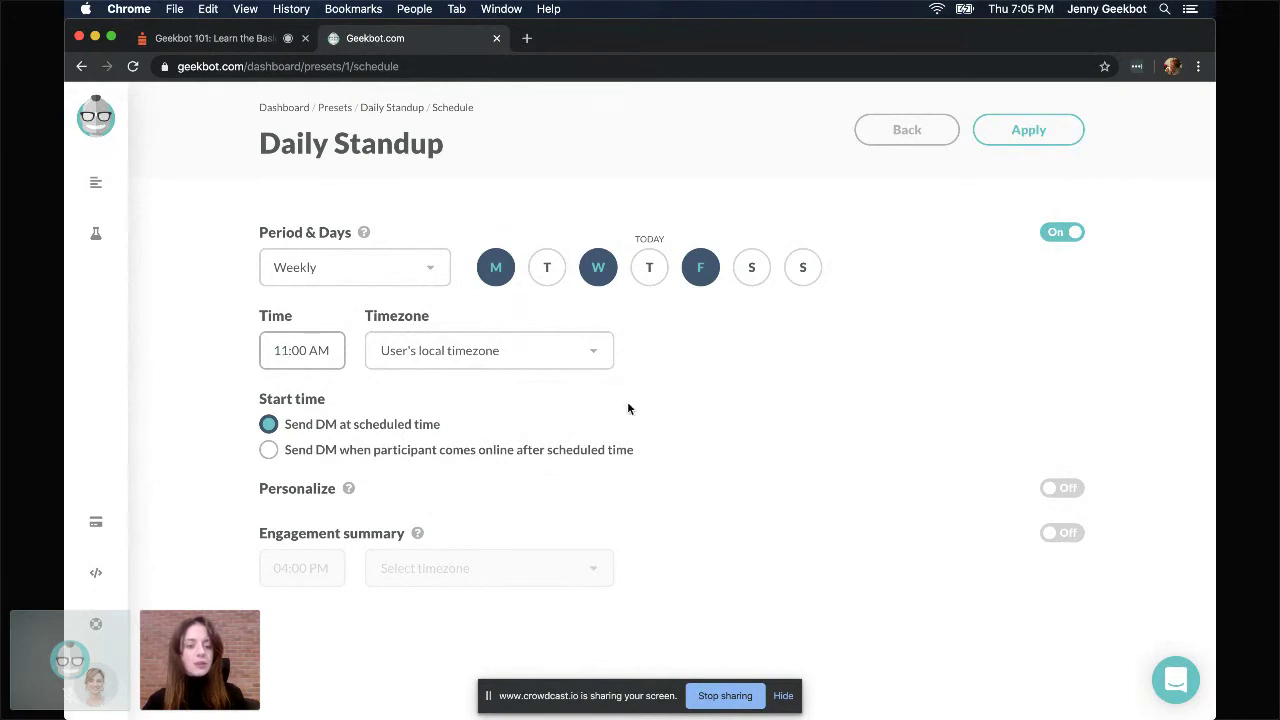
pyautogui.click(573, 358)
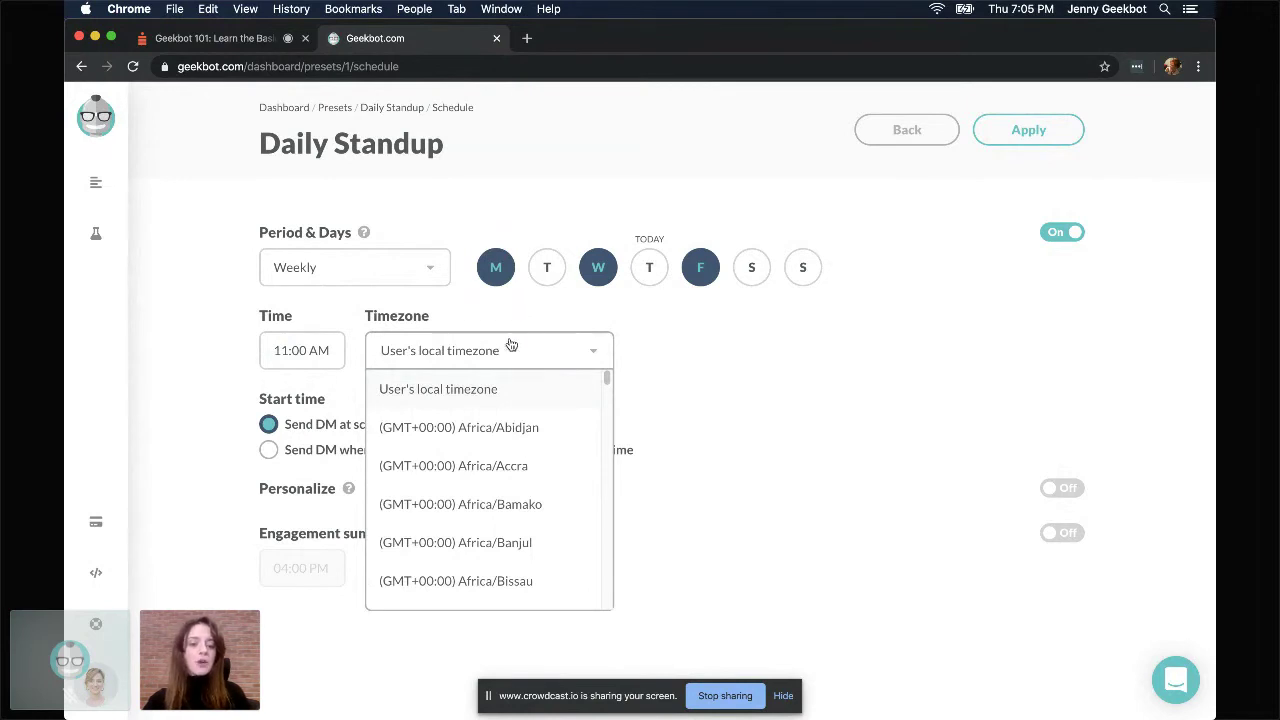
pyautogui.click(655, 363)
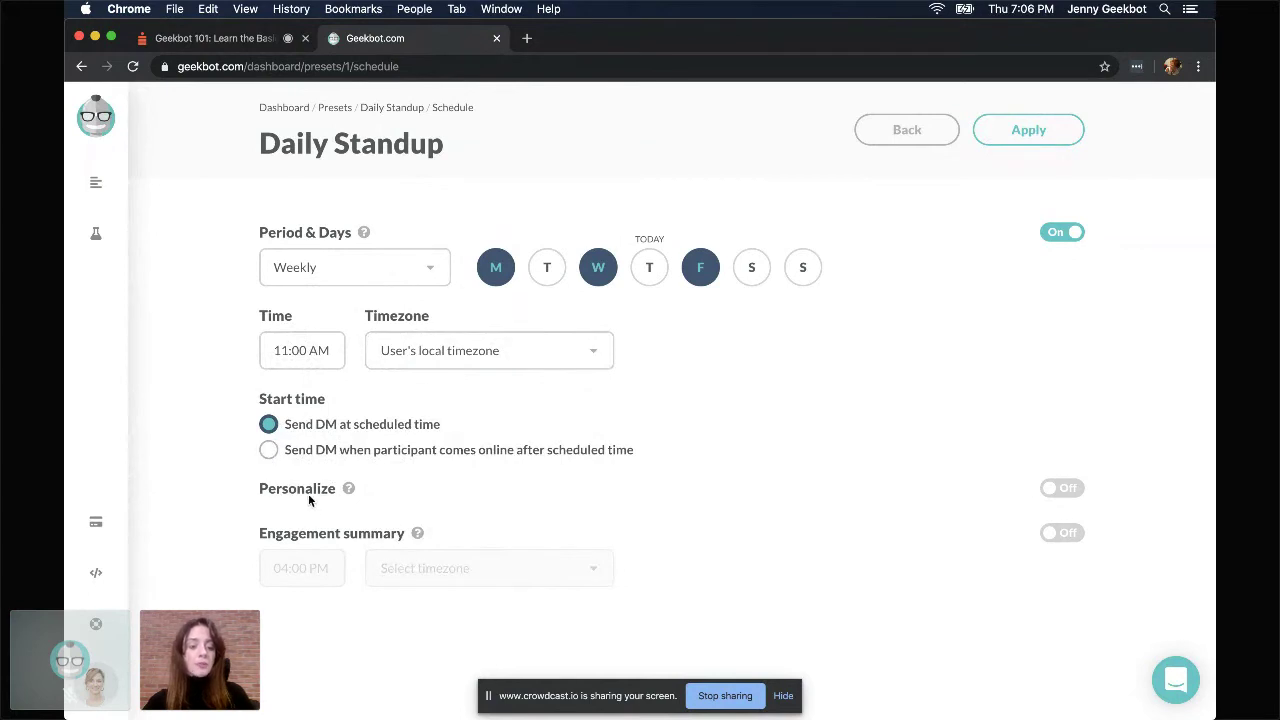
# Step: Set the DM to be sent when a participant comes online after the scheduled time, and turn on Personalize
pyautogui.click(269, 452)
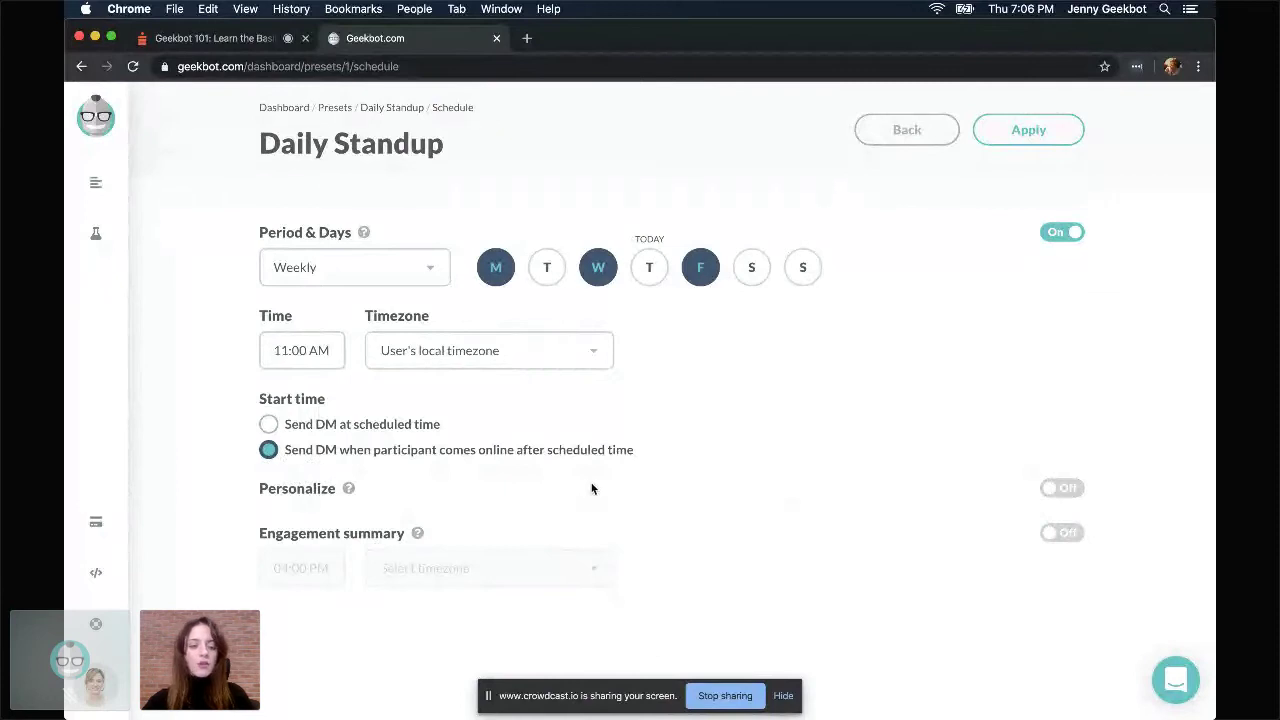
pyautogui.click(1068, 490)
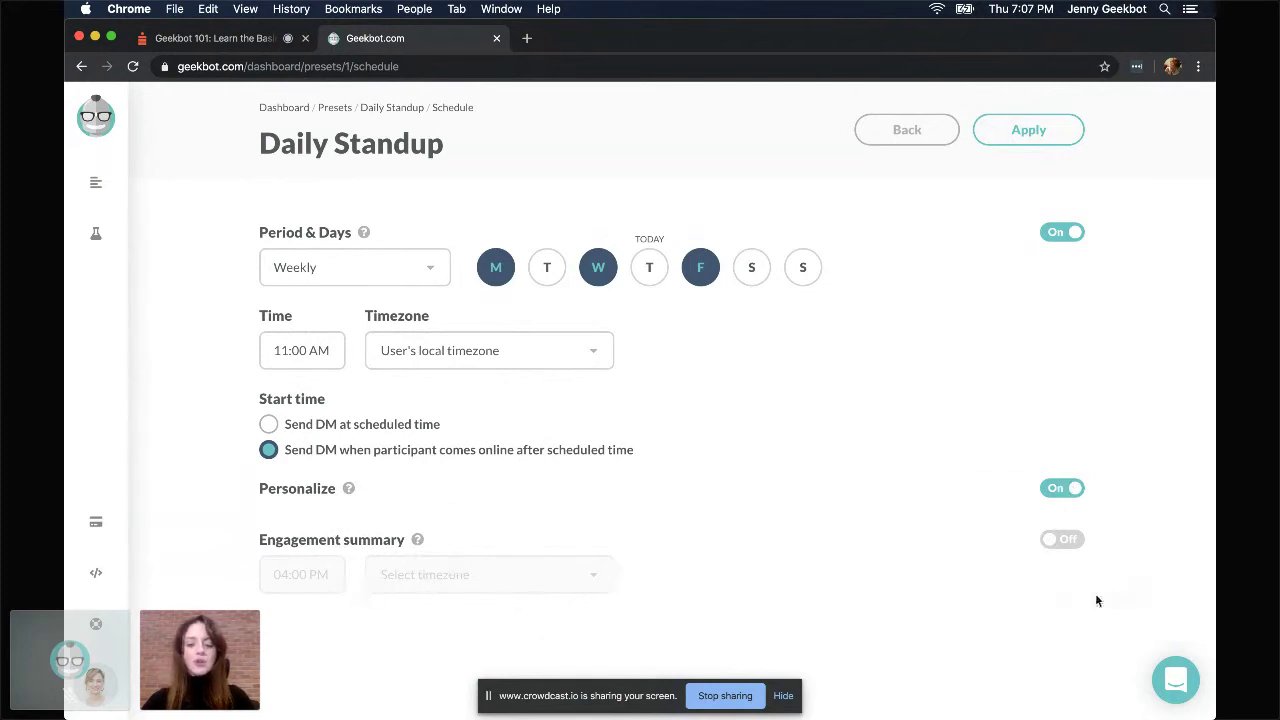
# Step: Enable the engagement summary at 07:00 PM in the (GMT+02:00) Europe/Athens timezone and apply the schedule settings
pyautogui.click(1062, 540)
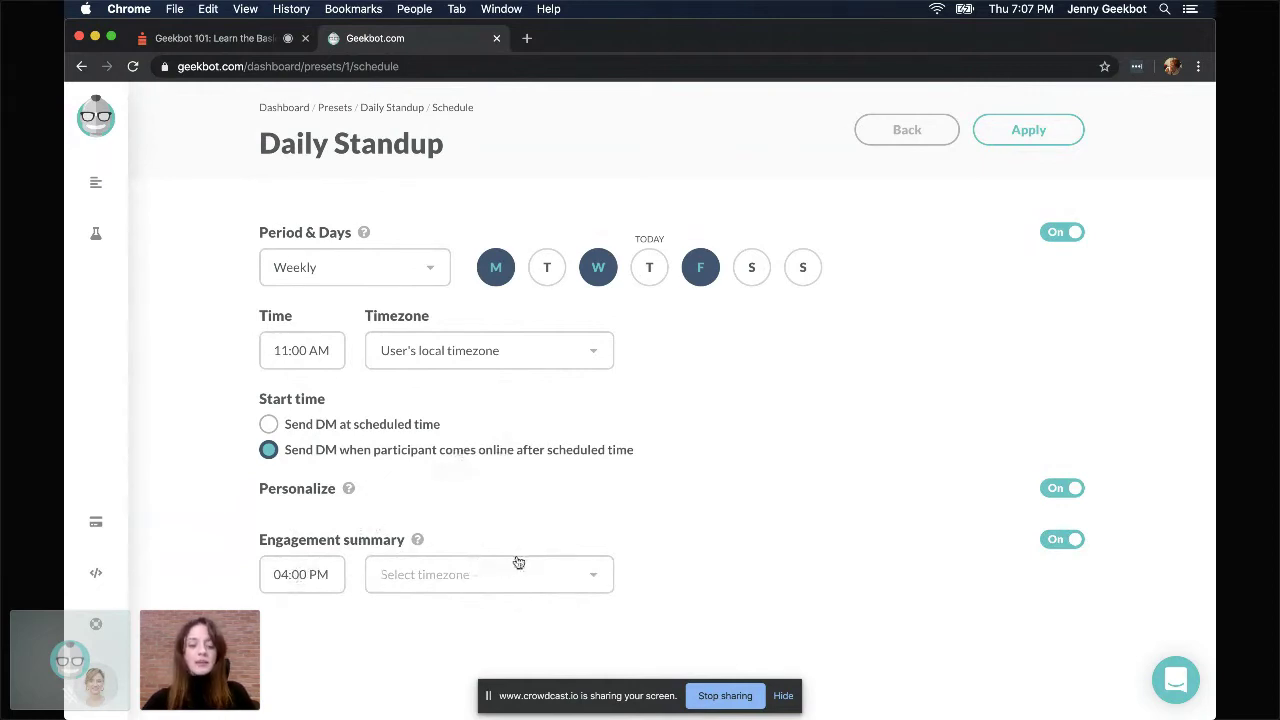
pyautogui.click(308, 584)
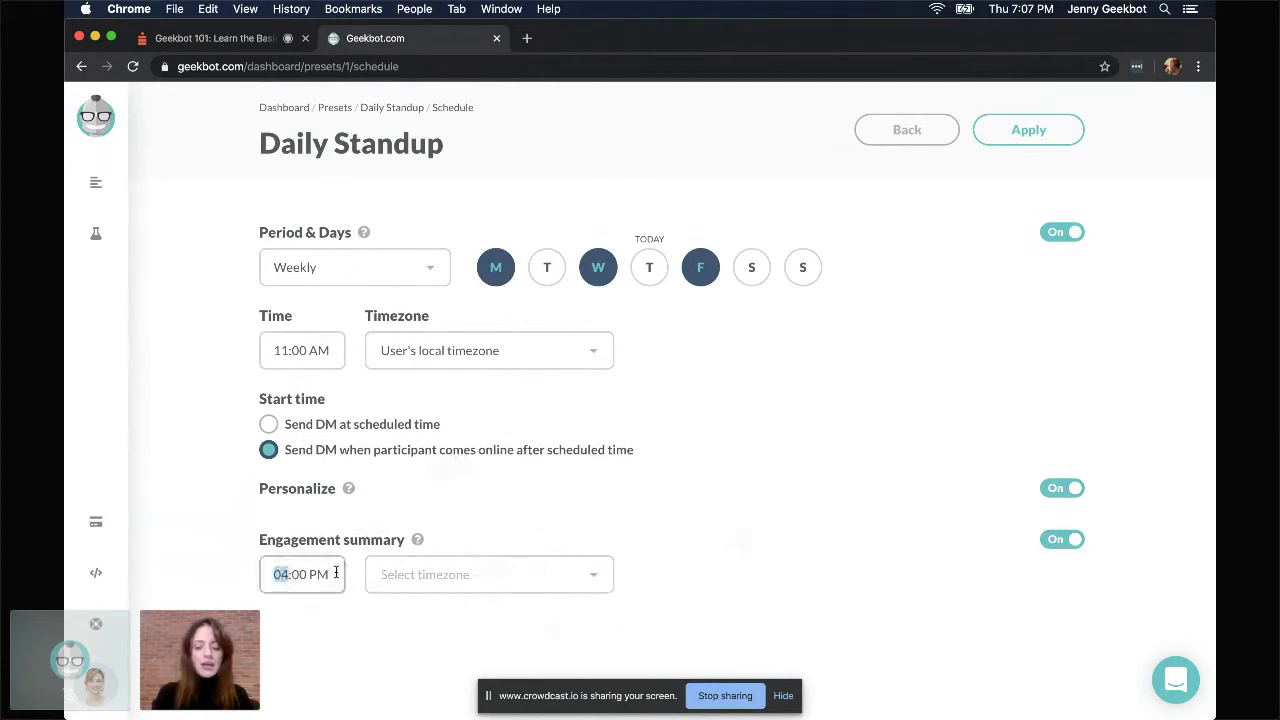
pyautogui.write('07')
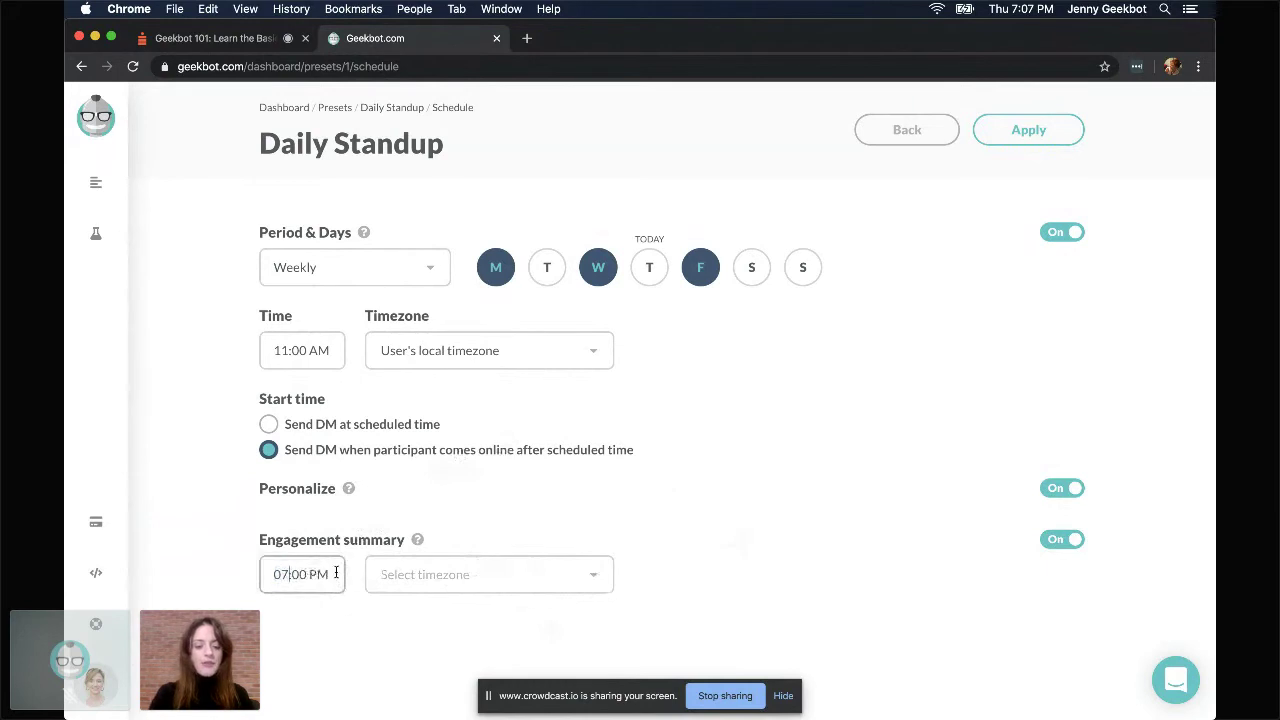
pyautogui.click(291, 600)
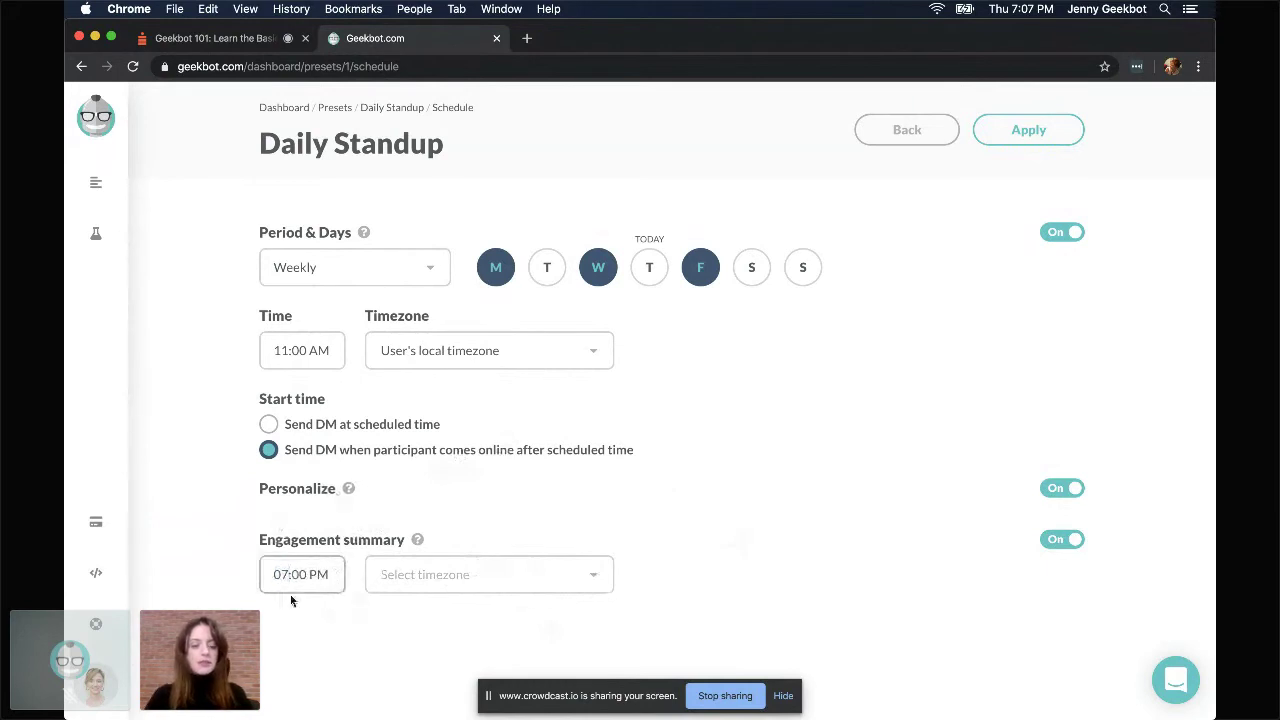
pyautogui.click(354, 616)
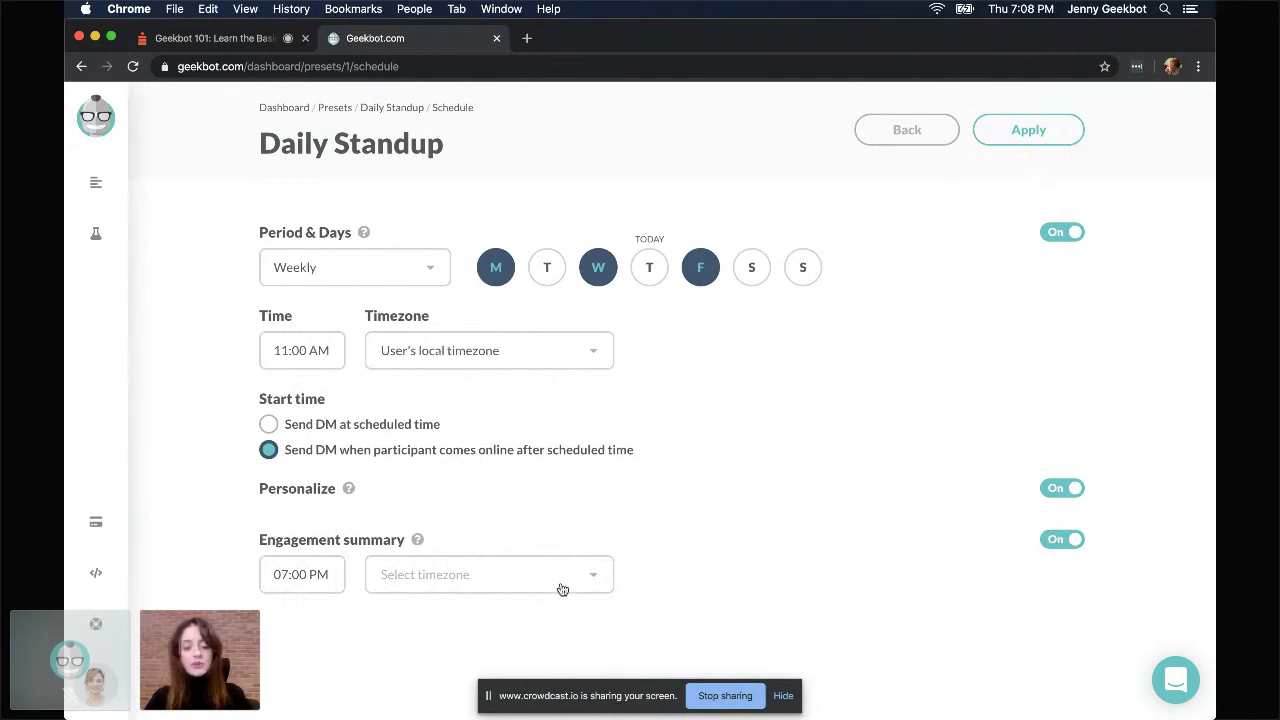
pyautogui.click(609, 578)
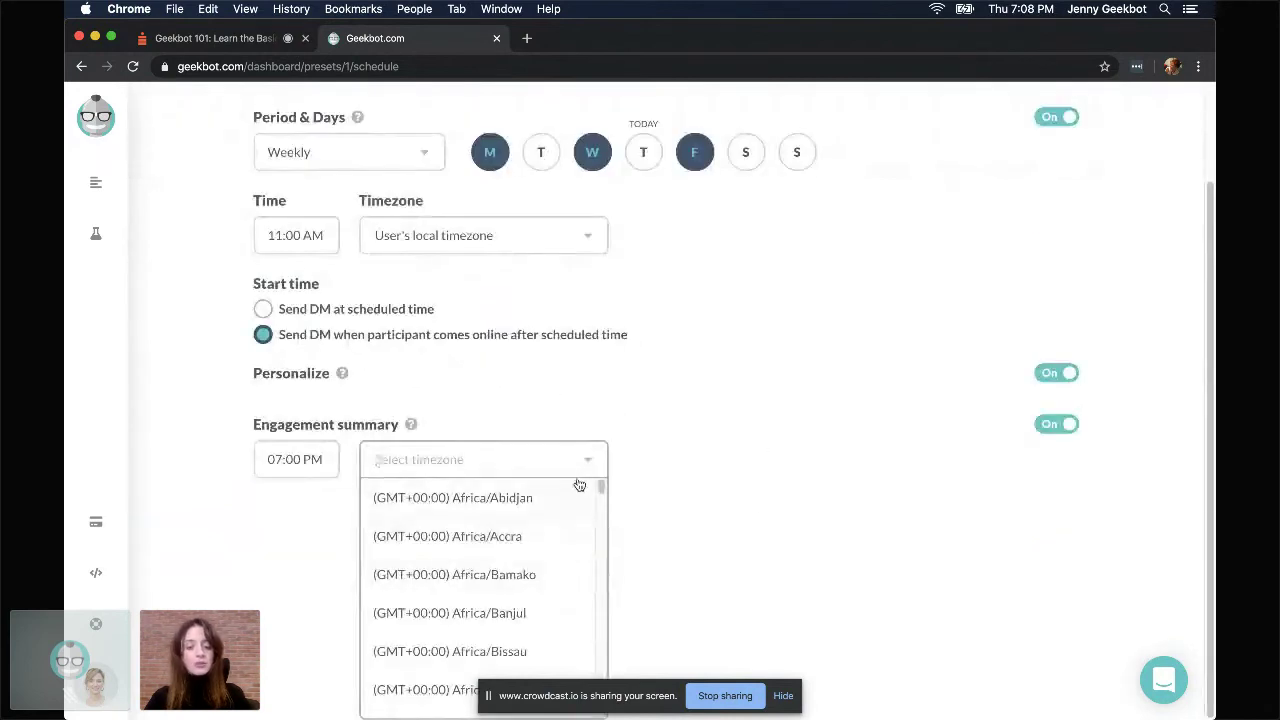
pyautogui.write('athen')
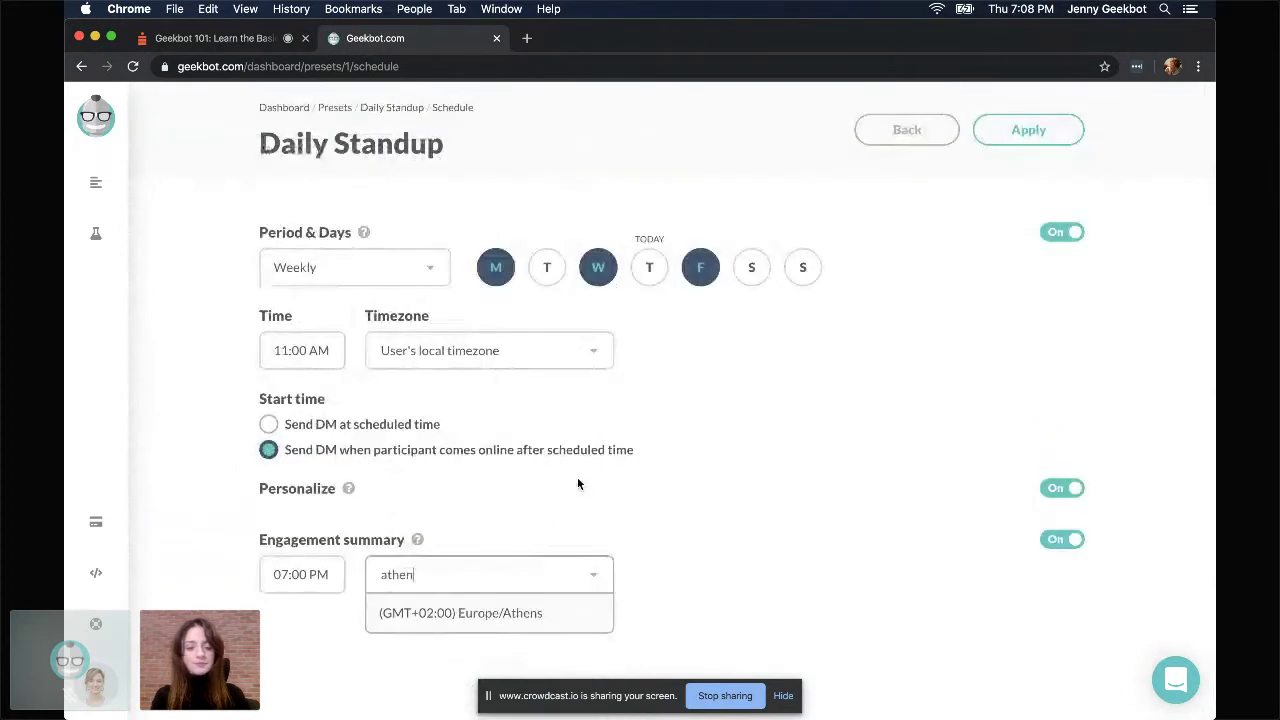
pyautogui.click(531, 615)
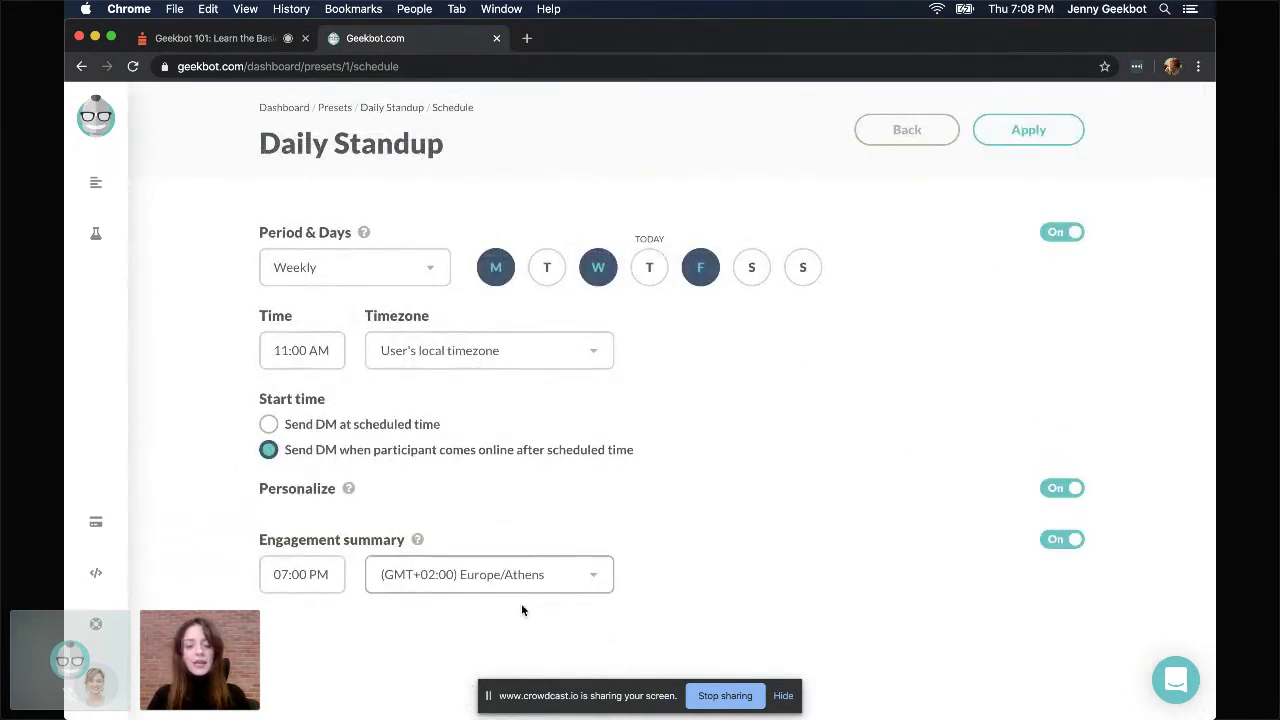
pyautogui.click(1030, 132)
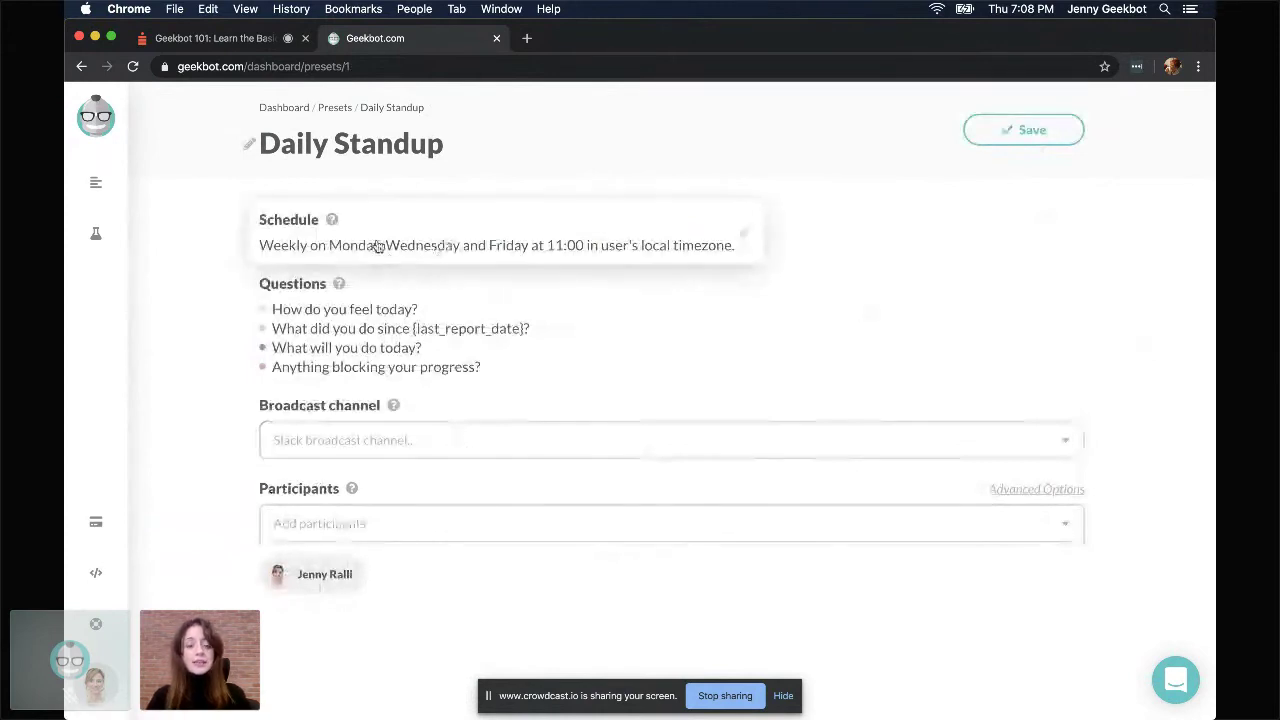
# Step: Set the standup's intro message to "Hey there {name}, hope you're having a great day :sunny:" and apply the question settings
pyautogui.click(427, 345)
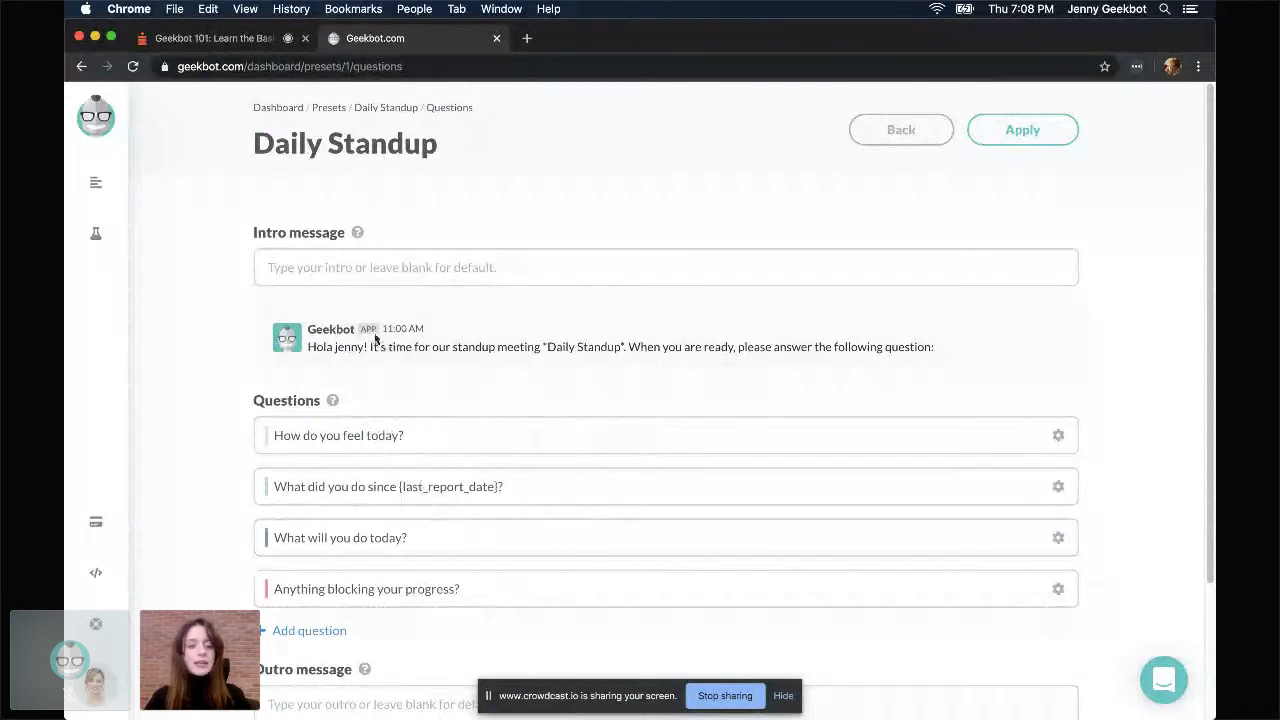
pyautogui.scroll(-1, 437, 535)
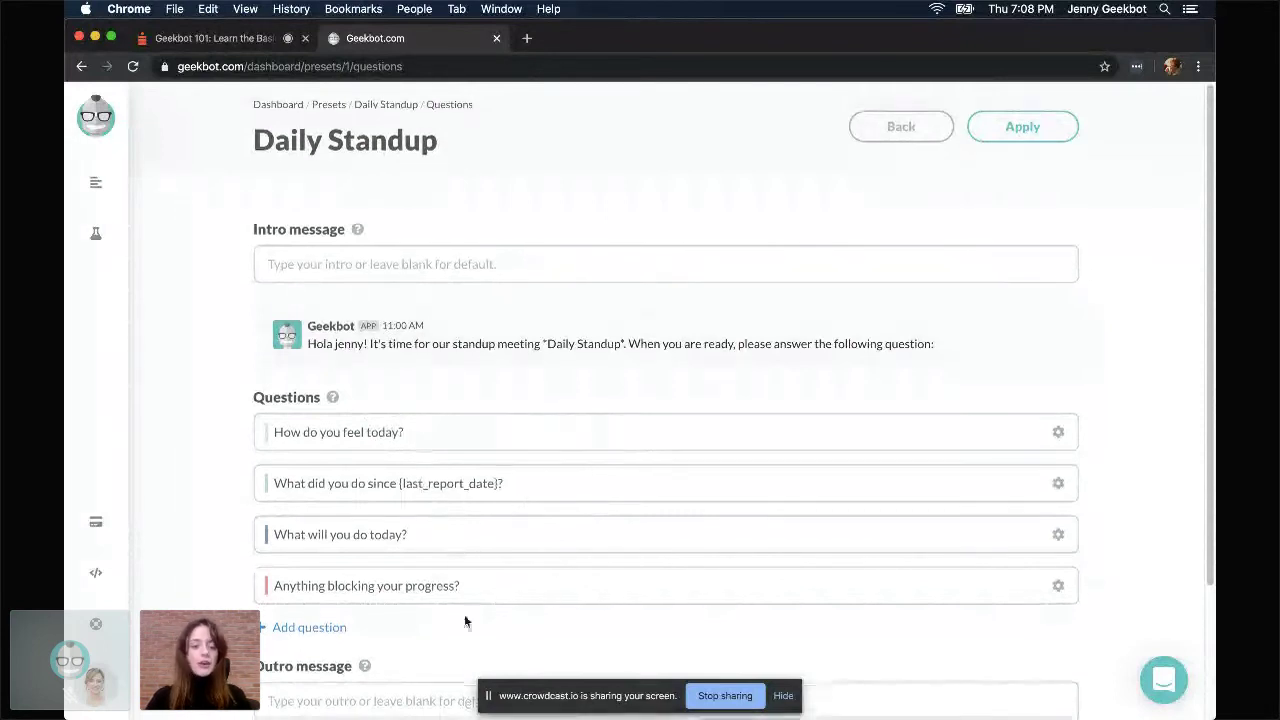
pyautogui.tripleClick(456, 343)
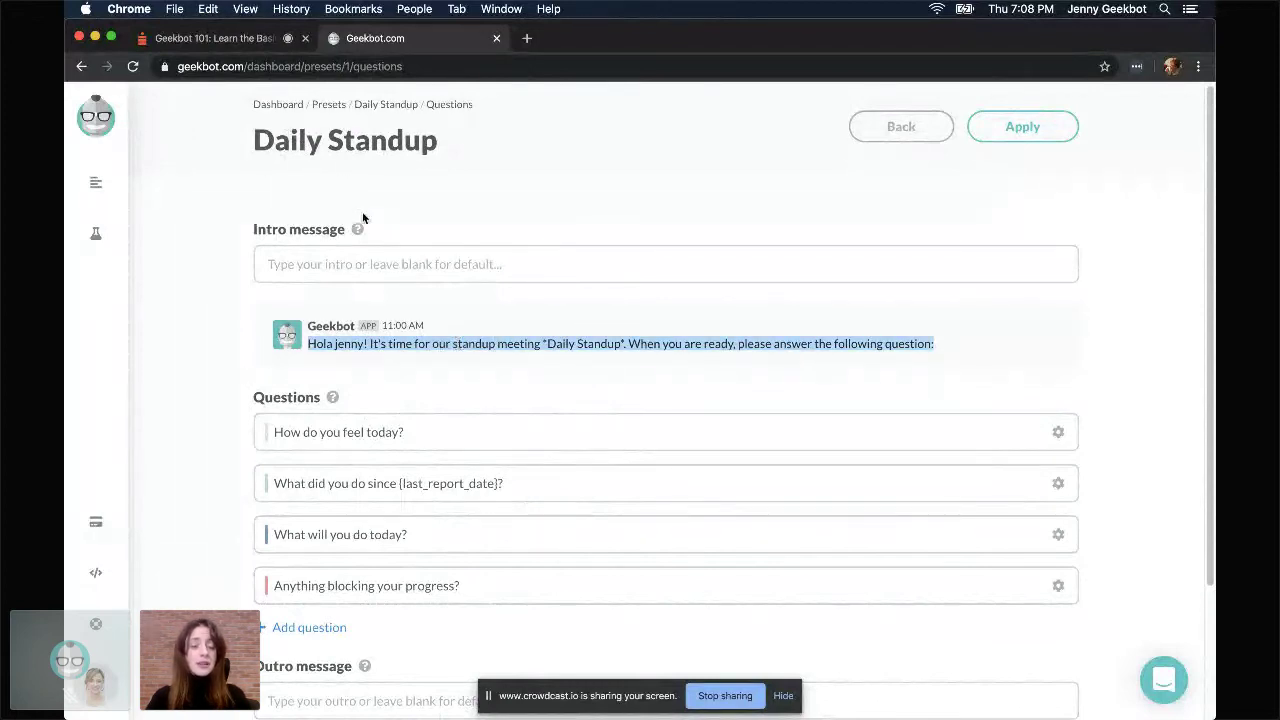
pyautogui.click(427, 269)
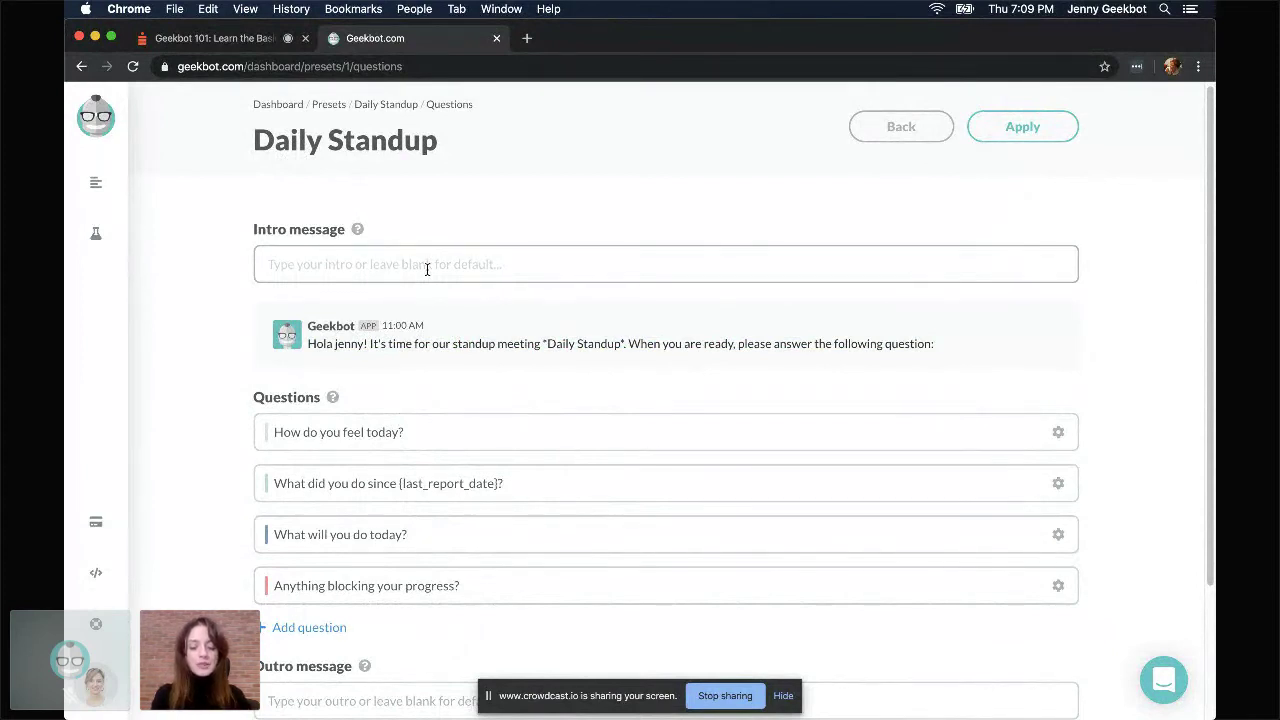
pyautogui.write('Hey ther')
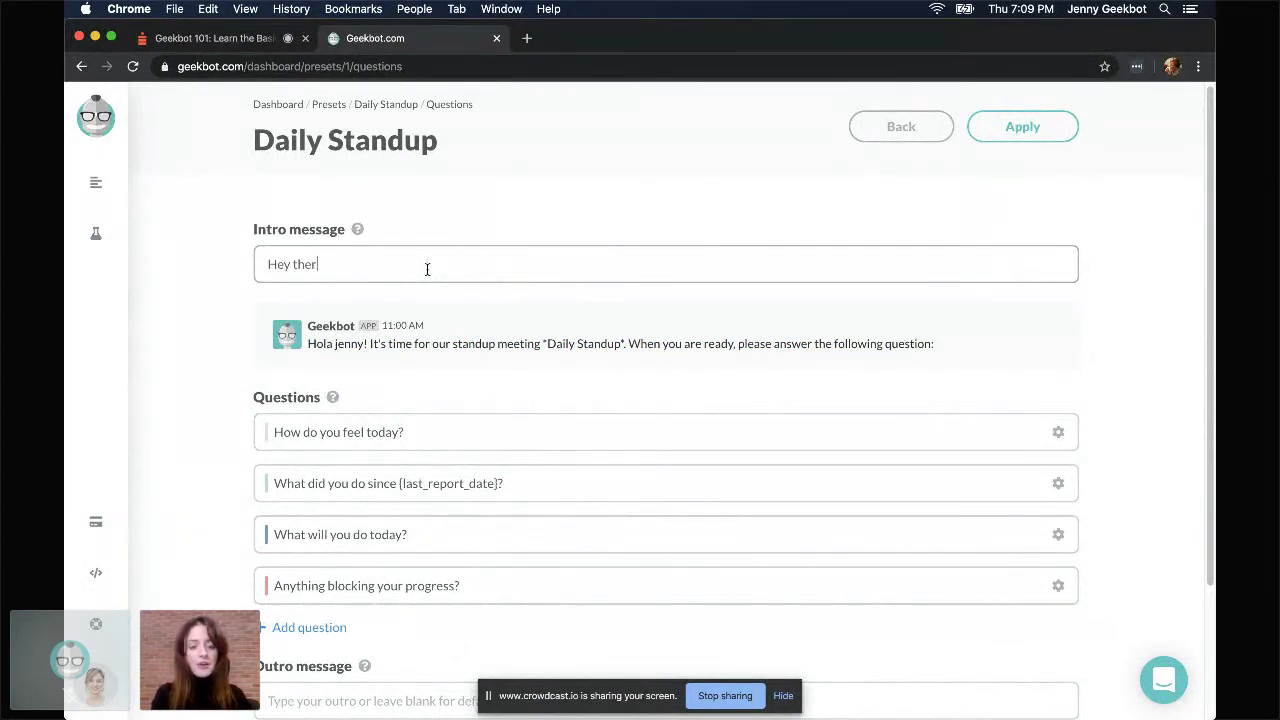
pyautogui.write('e {name},')
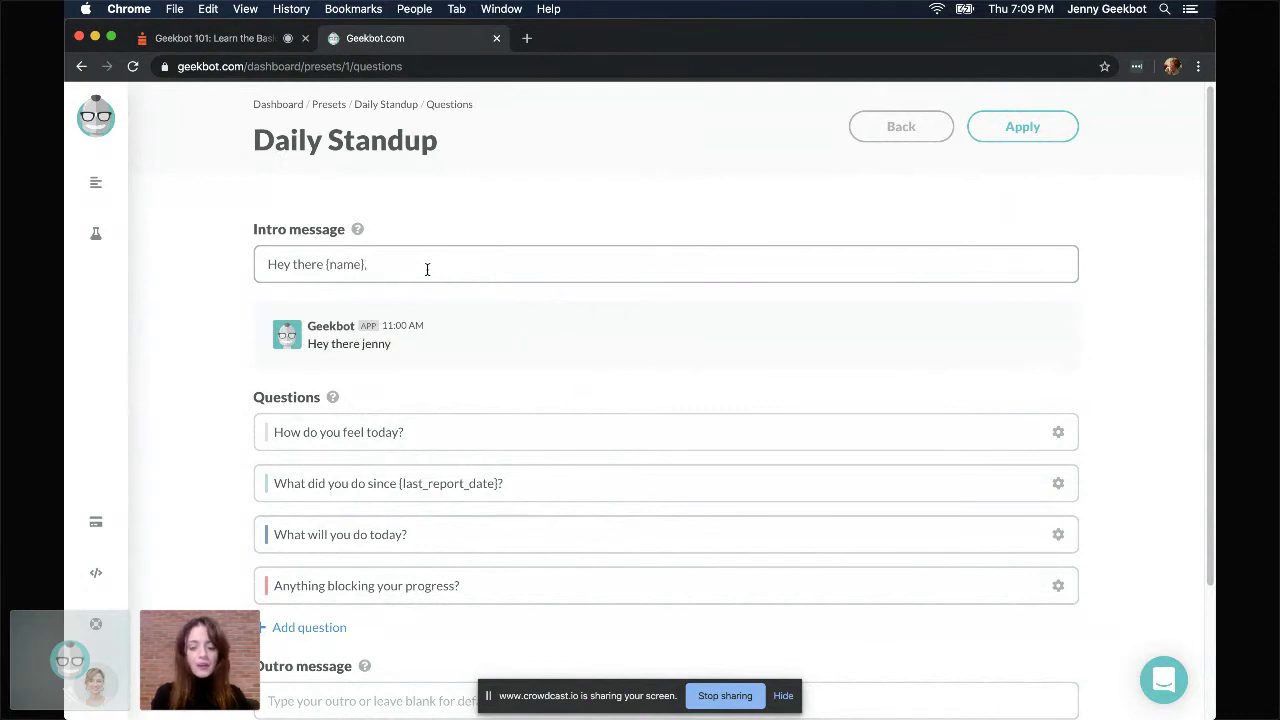
pyautogui.write(' hope you')
pyautogui.write("'re having a")
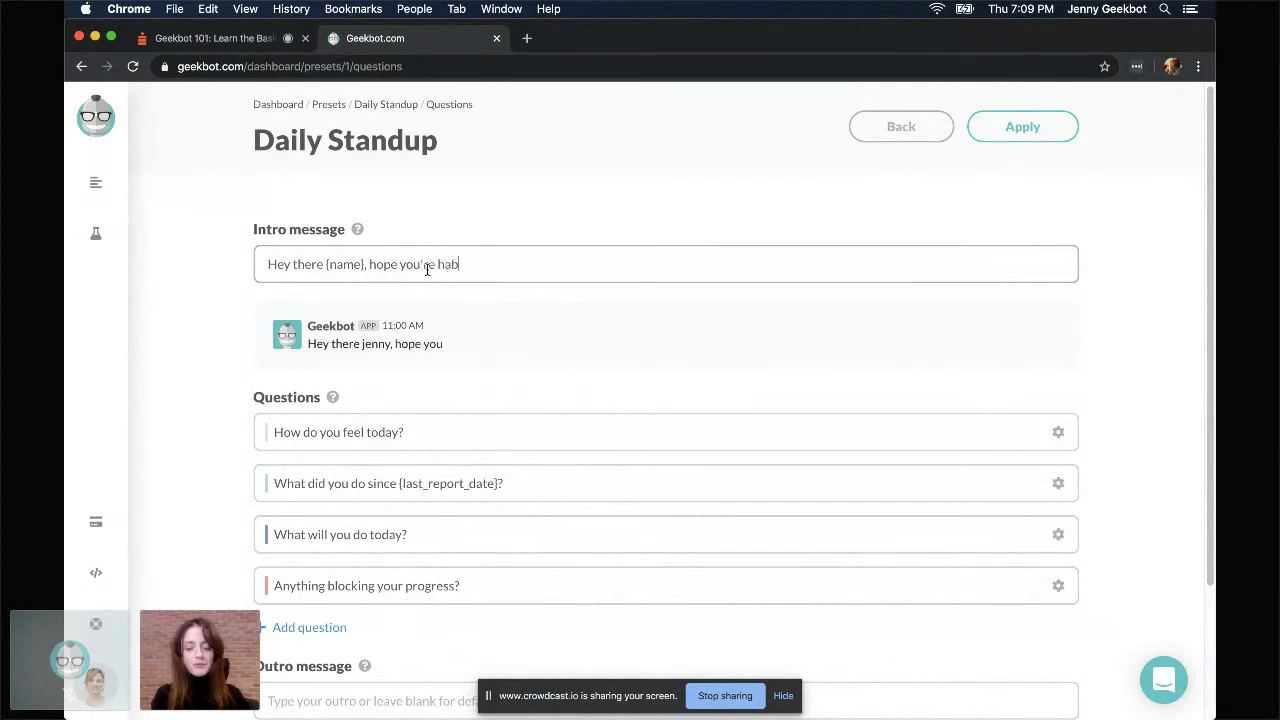
pyautogui.write(' great')
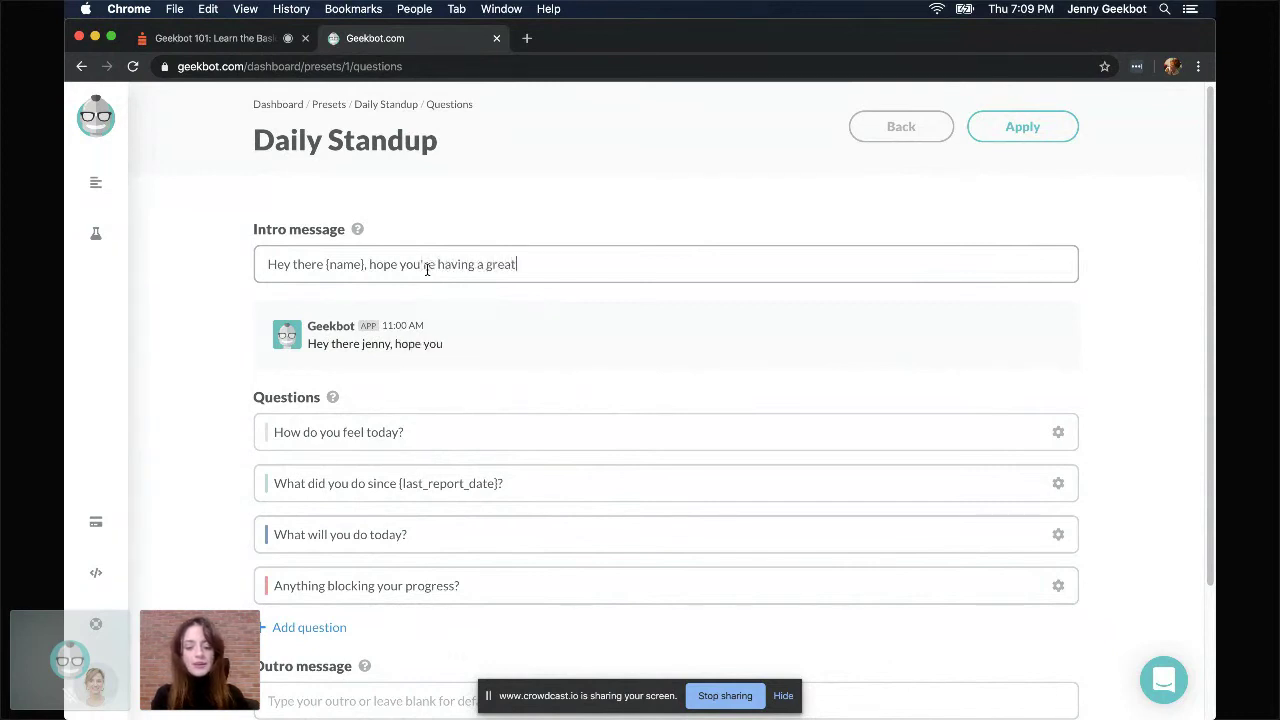
pyautogui.write(' day :su')
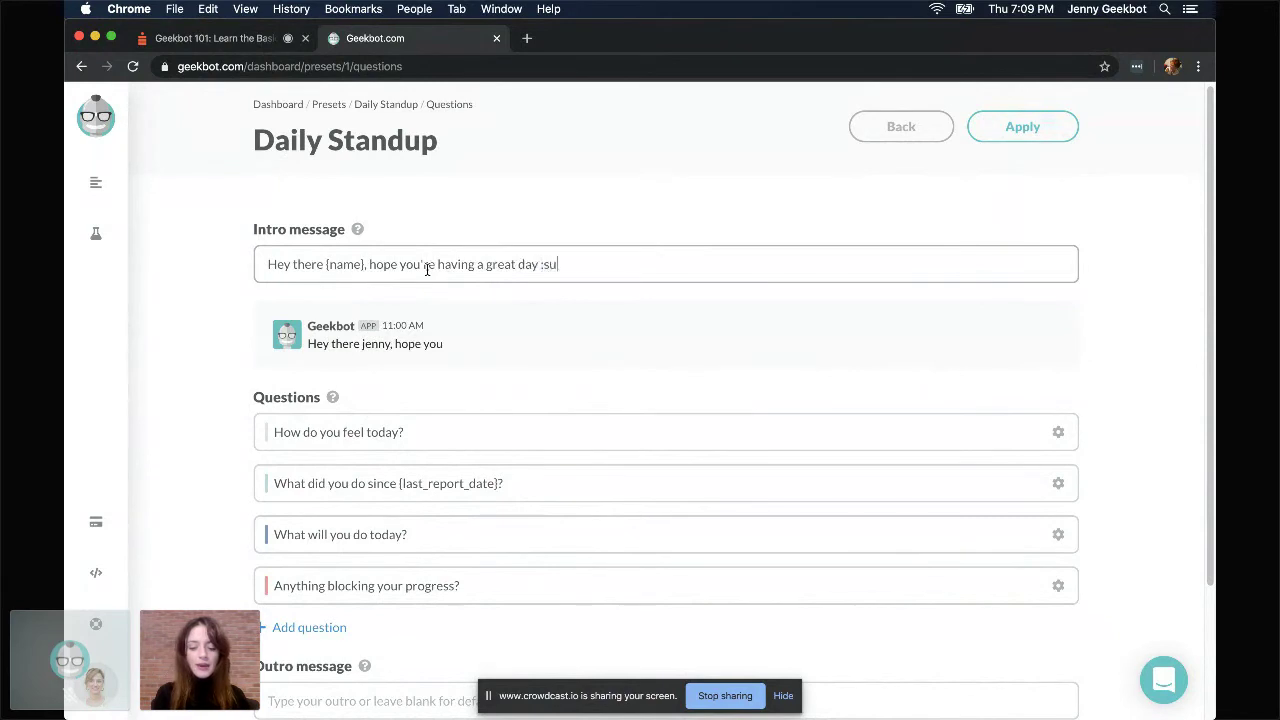
pyautogui.write('nny:')
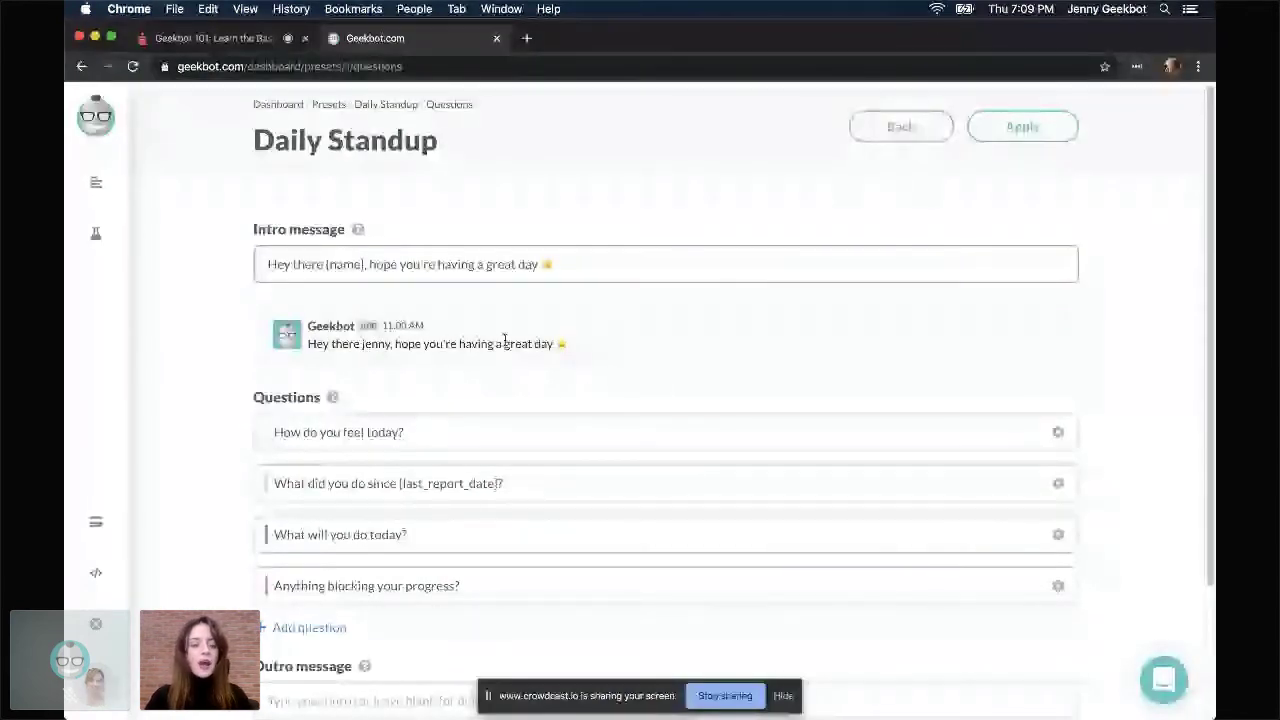
pyautogui.scroll(-3, 509, 449)
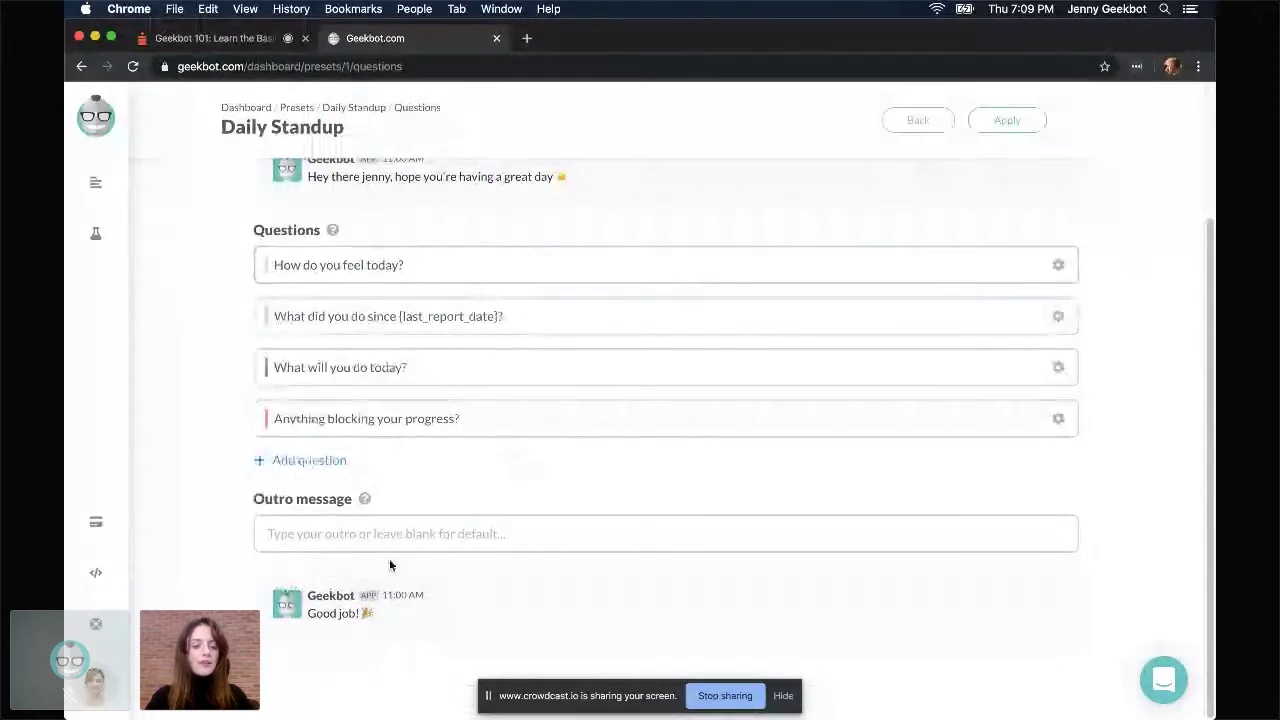
pyautogui.scroll(3, 803, 580)
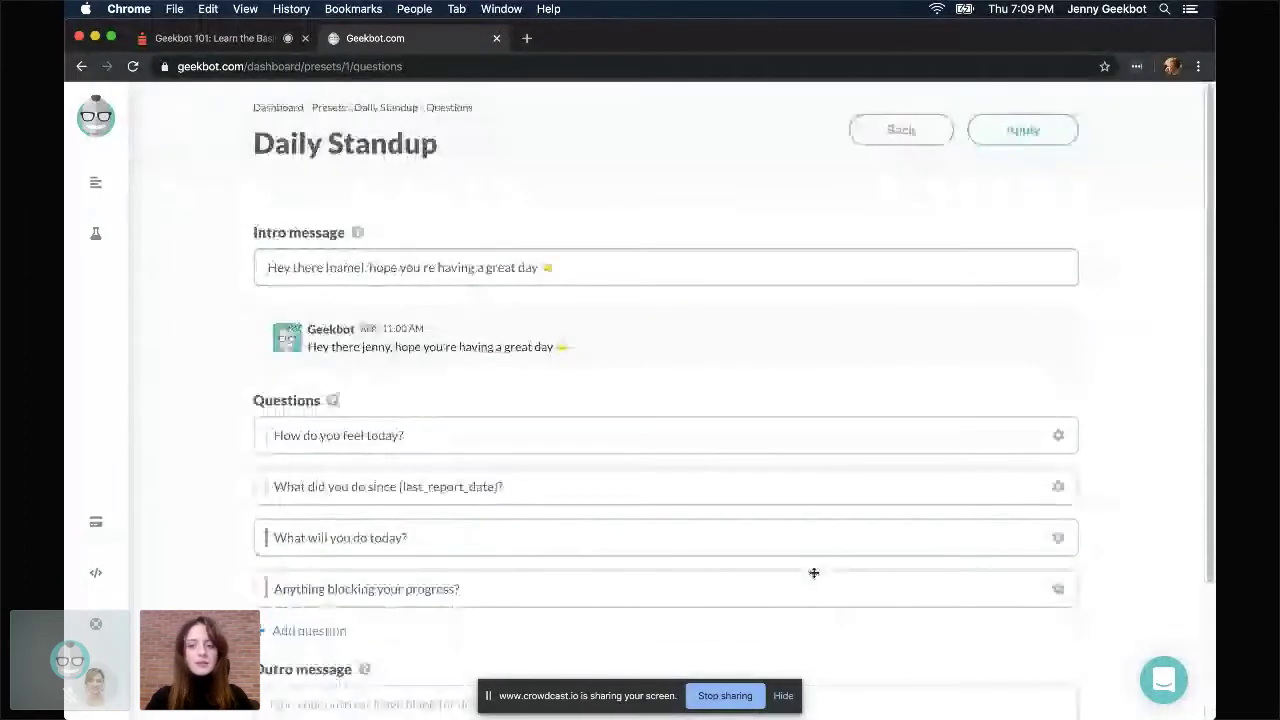
pyautogui.click(1060, 134)
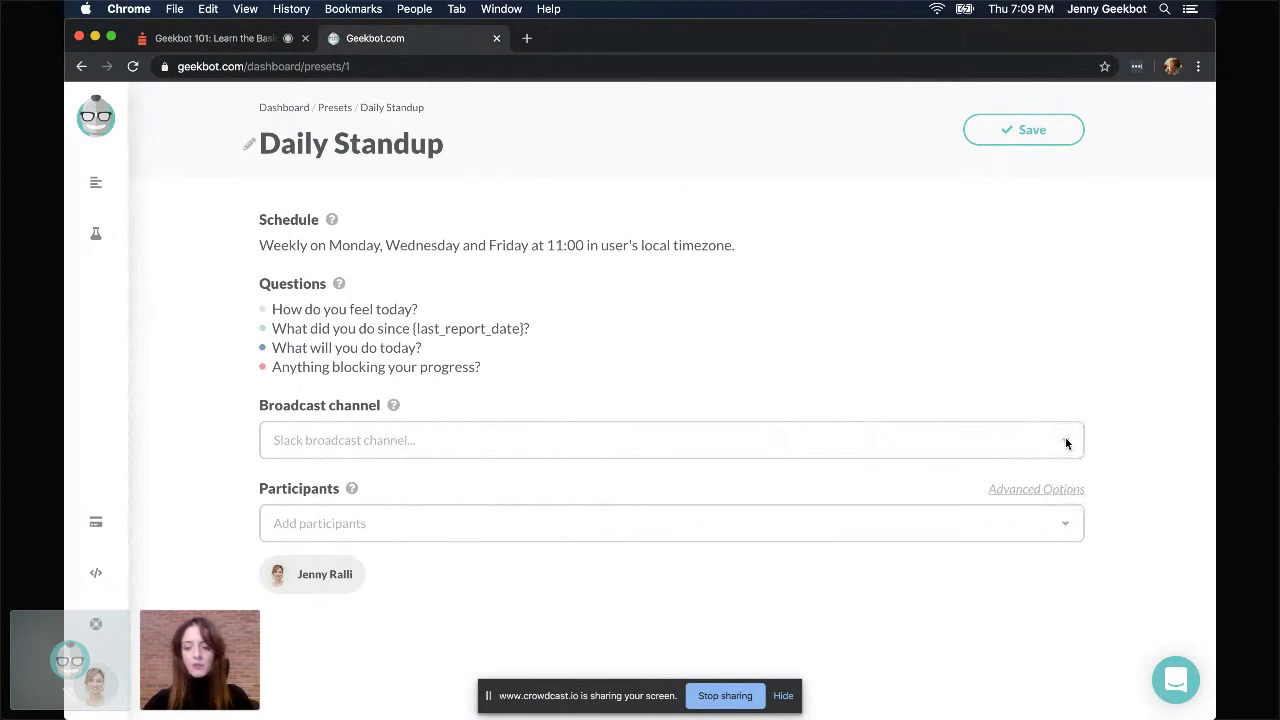
# Step: Switch to Slack and create a new channel named status, leaving it non-private
pyautogui.click(983, 448)
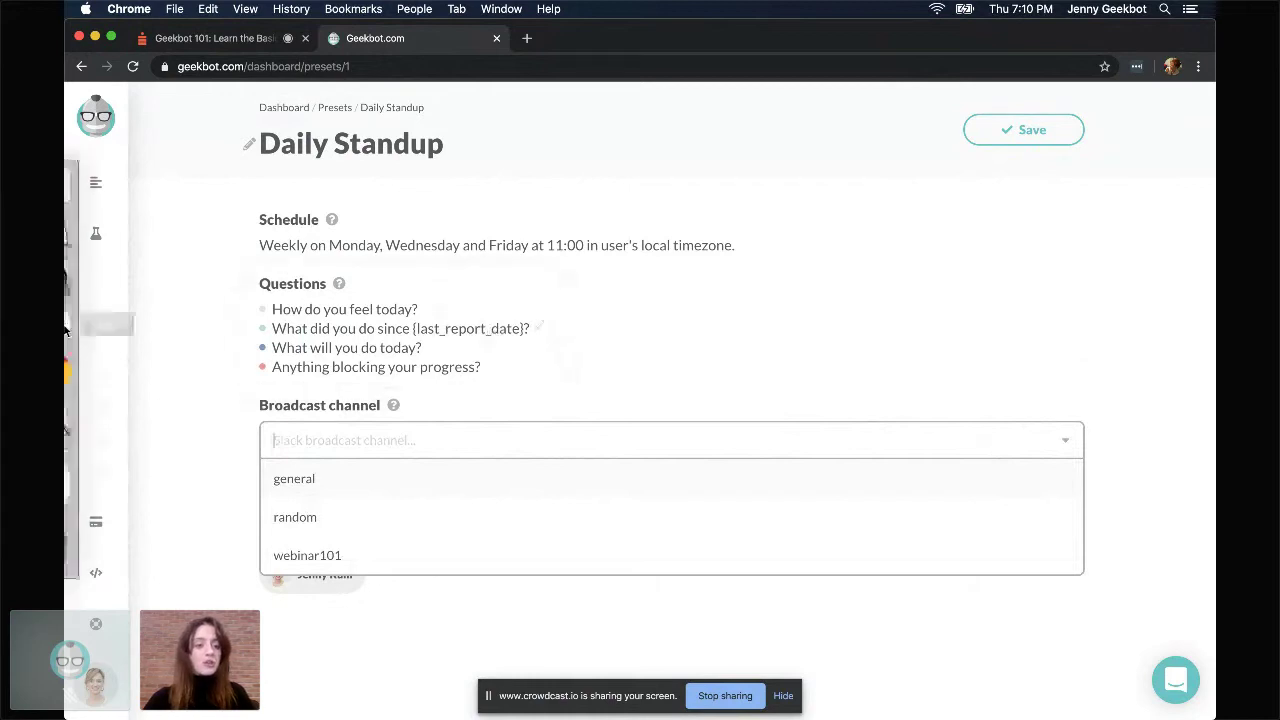
pyautogui.click(93, 324)
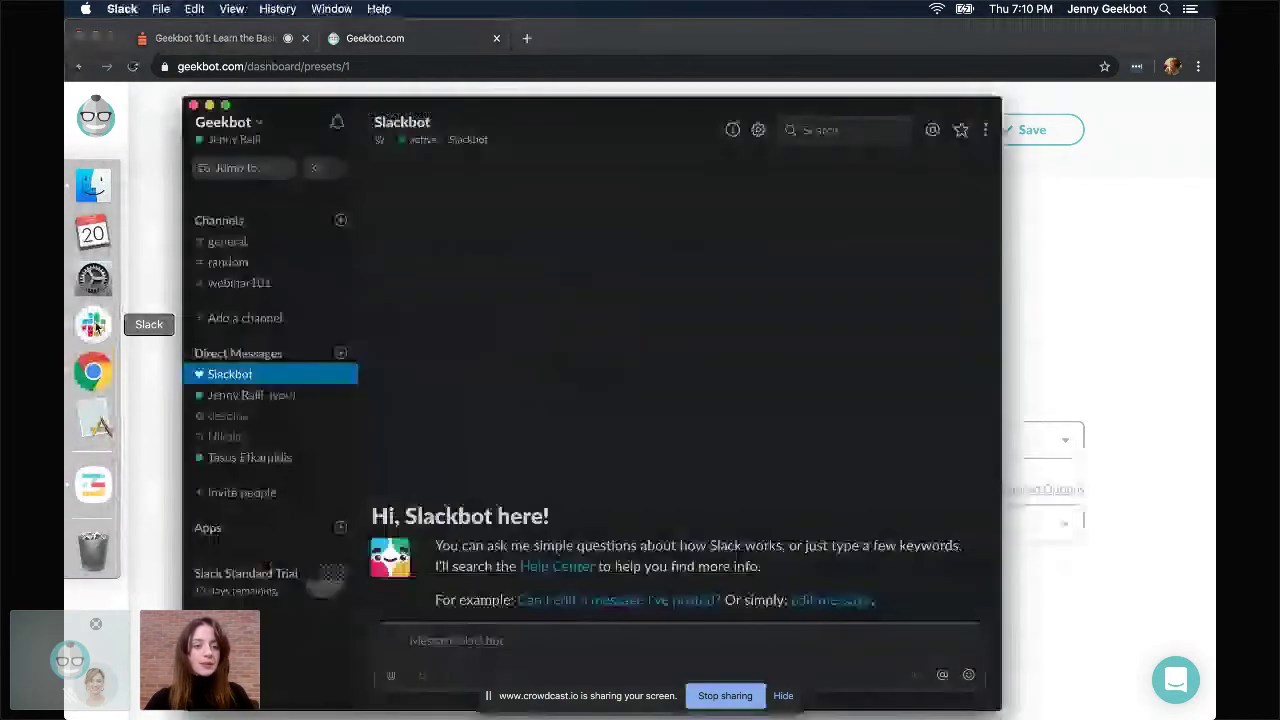
pyautogui.click(342, 220)
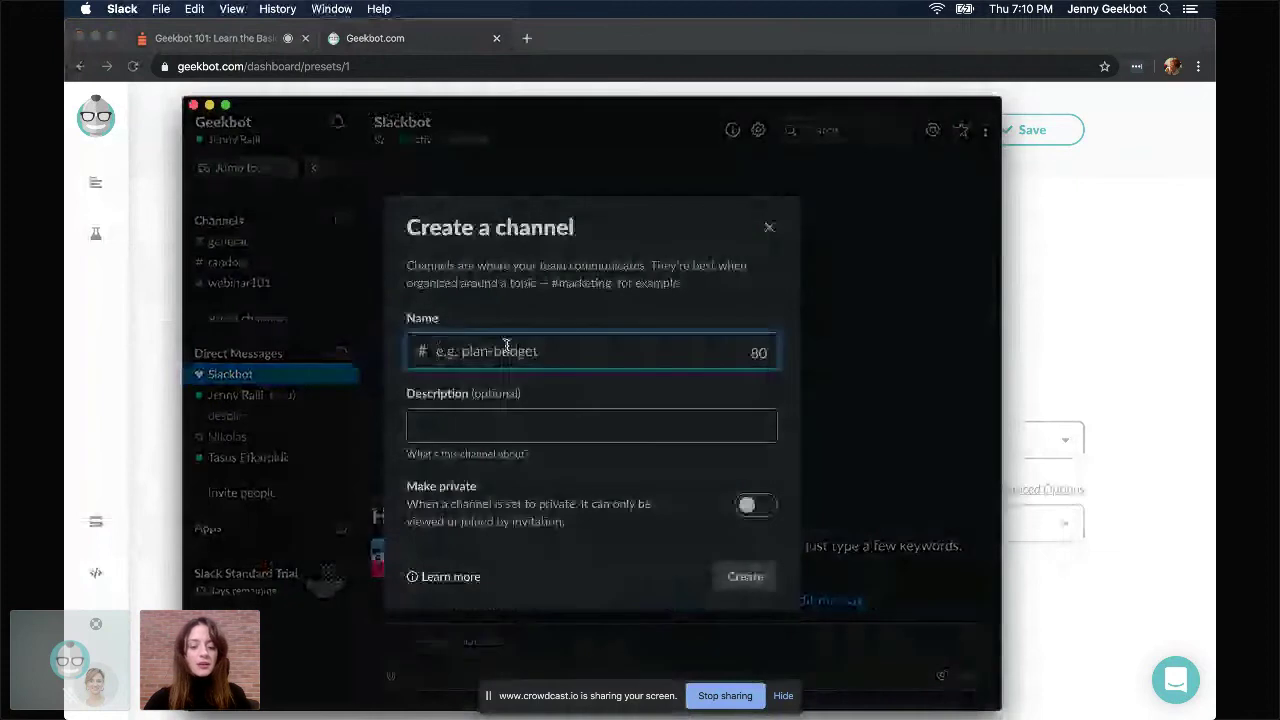
pyautogui.write('status')
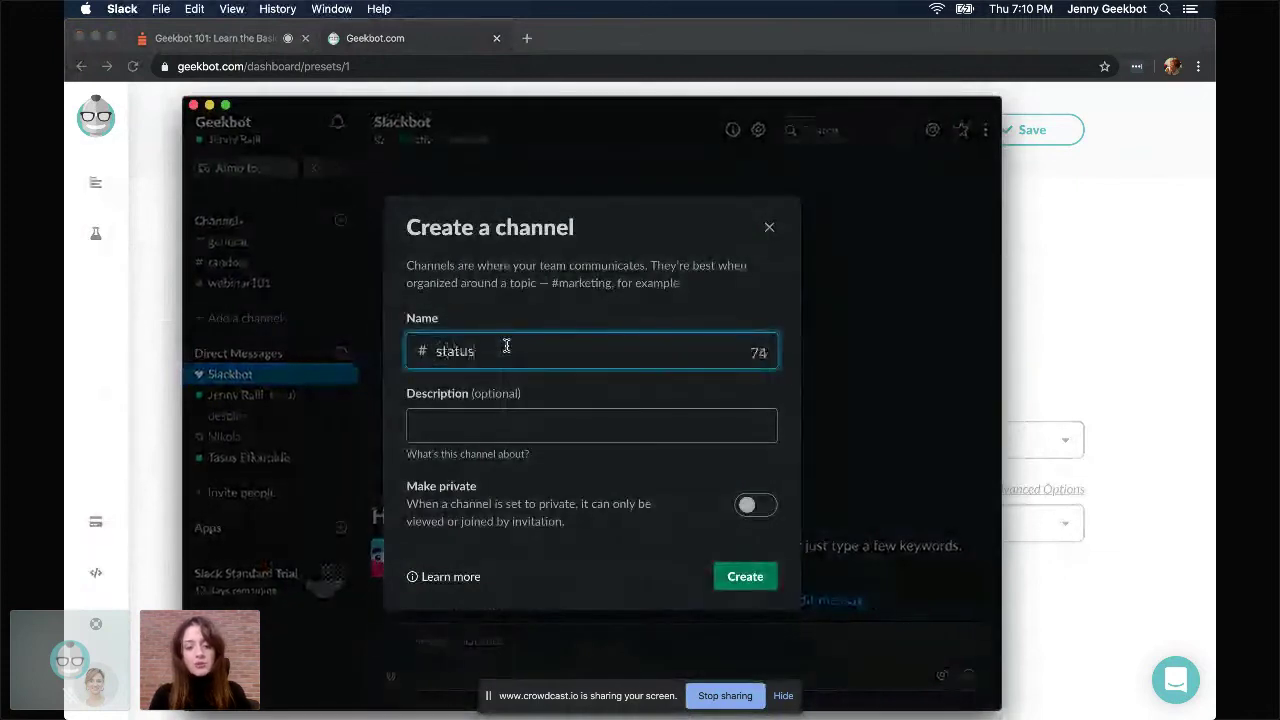
pyautogui.click(754, 582)
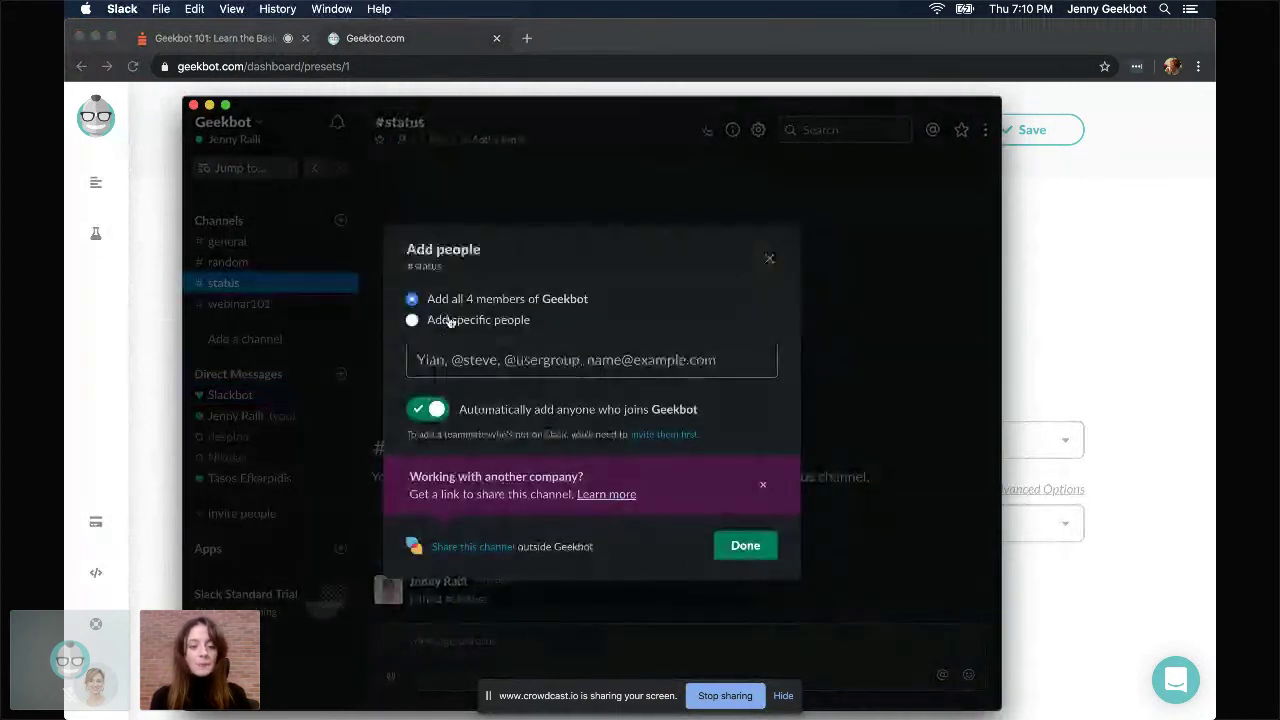
# Step: Add the three other workspace members to the status channel as specific people rather than adding all members
pyautogui.click(443, 320)
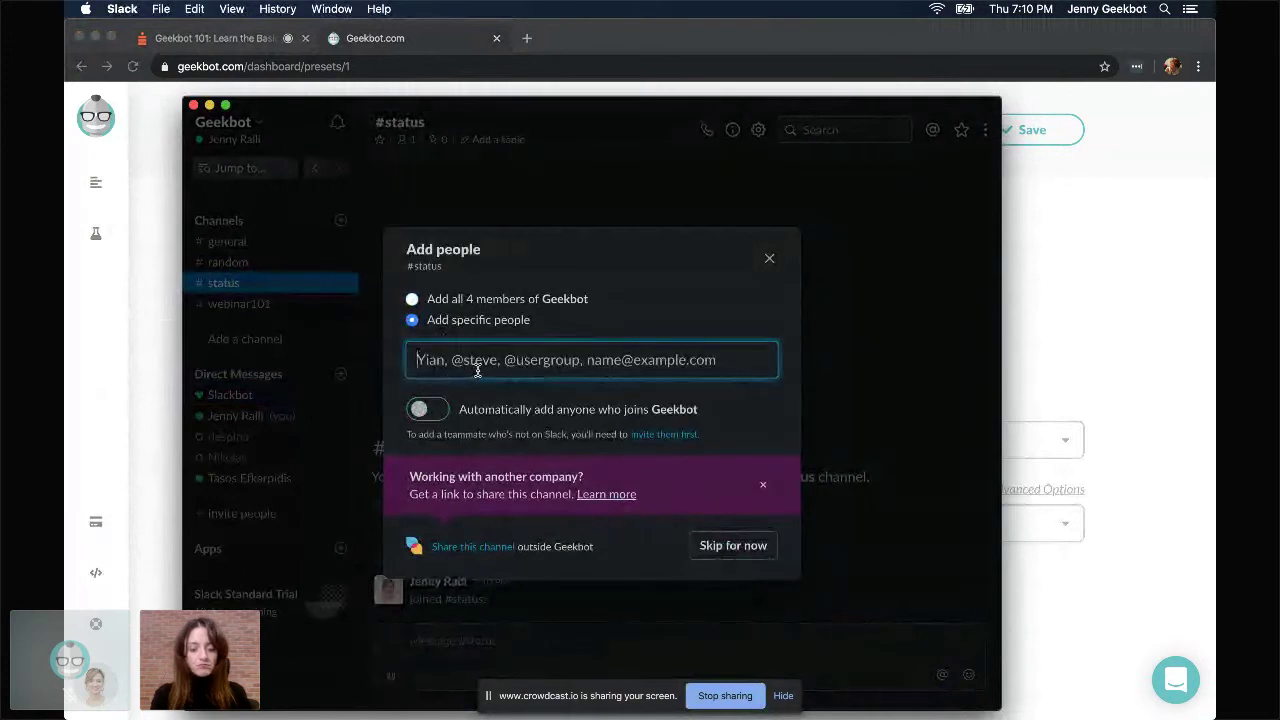
pyautogui.write('@')
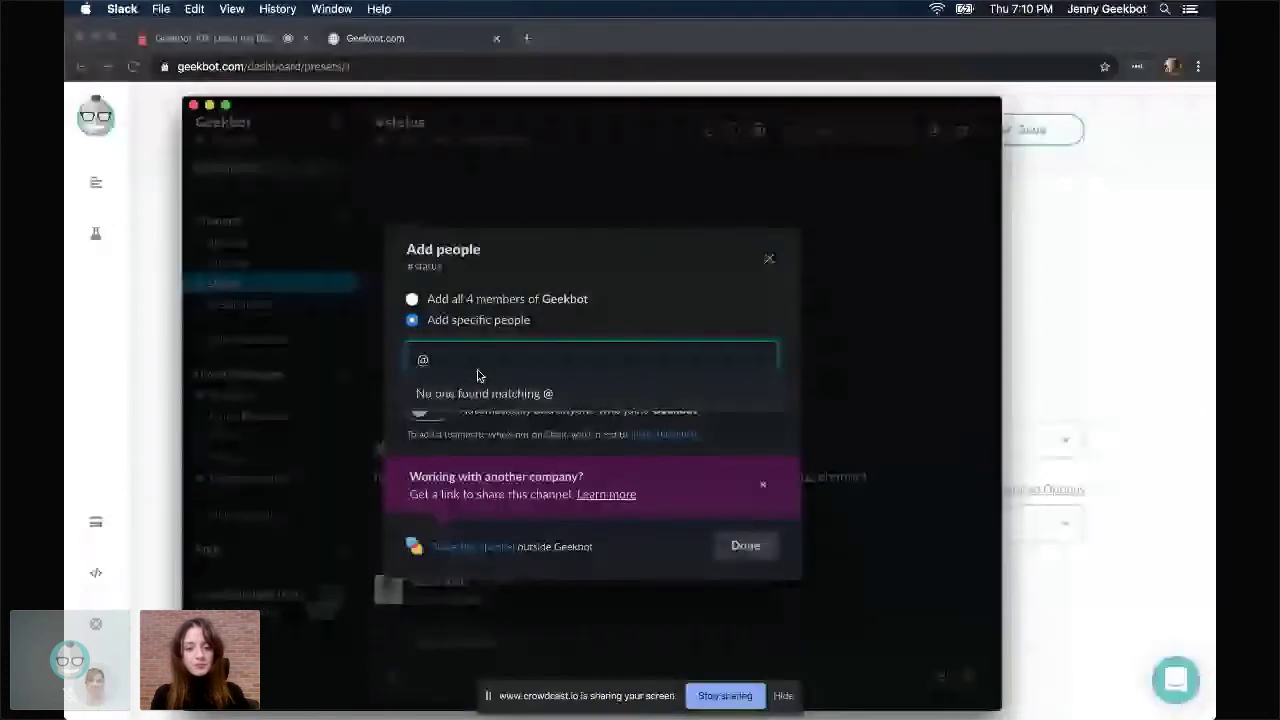
pyautogui.write('ta')
pyautogui.press('Return')
pyautogui.write('@')
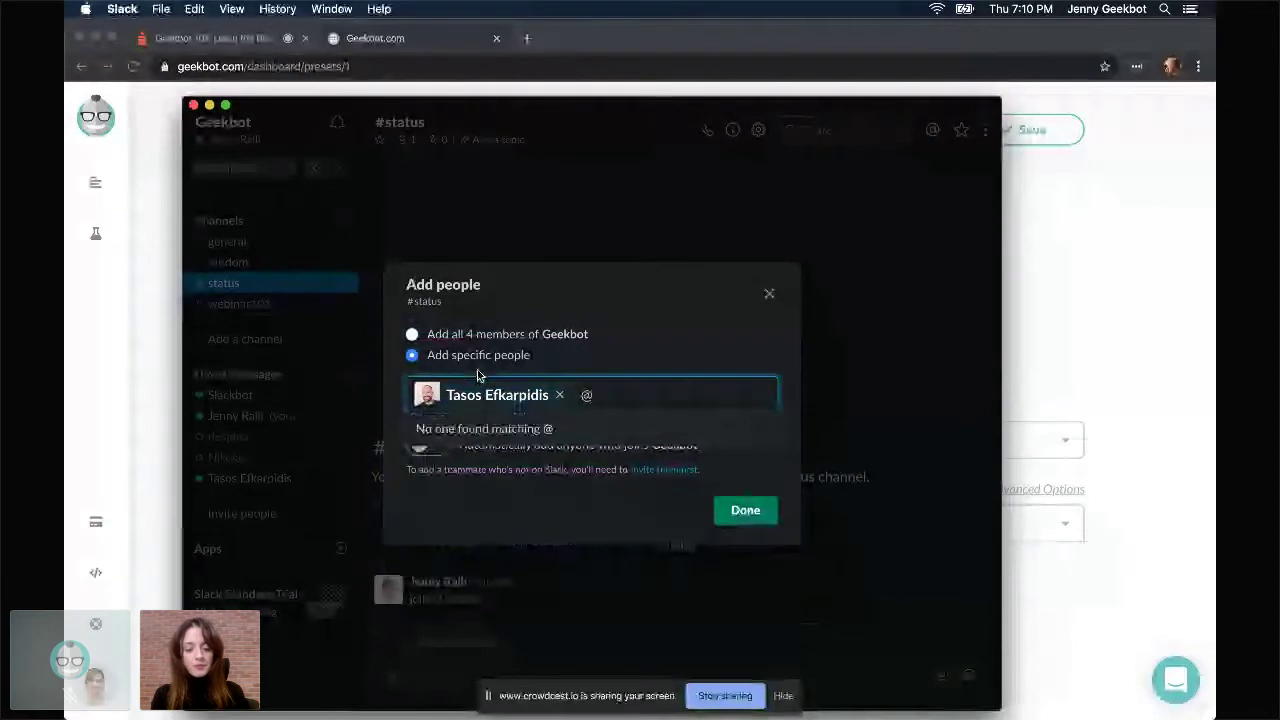
pyautogui.write('de')
pyautogui.press('Return')
pyautogui.write('@')
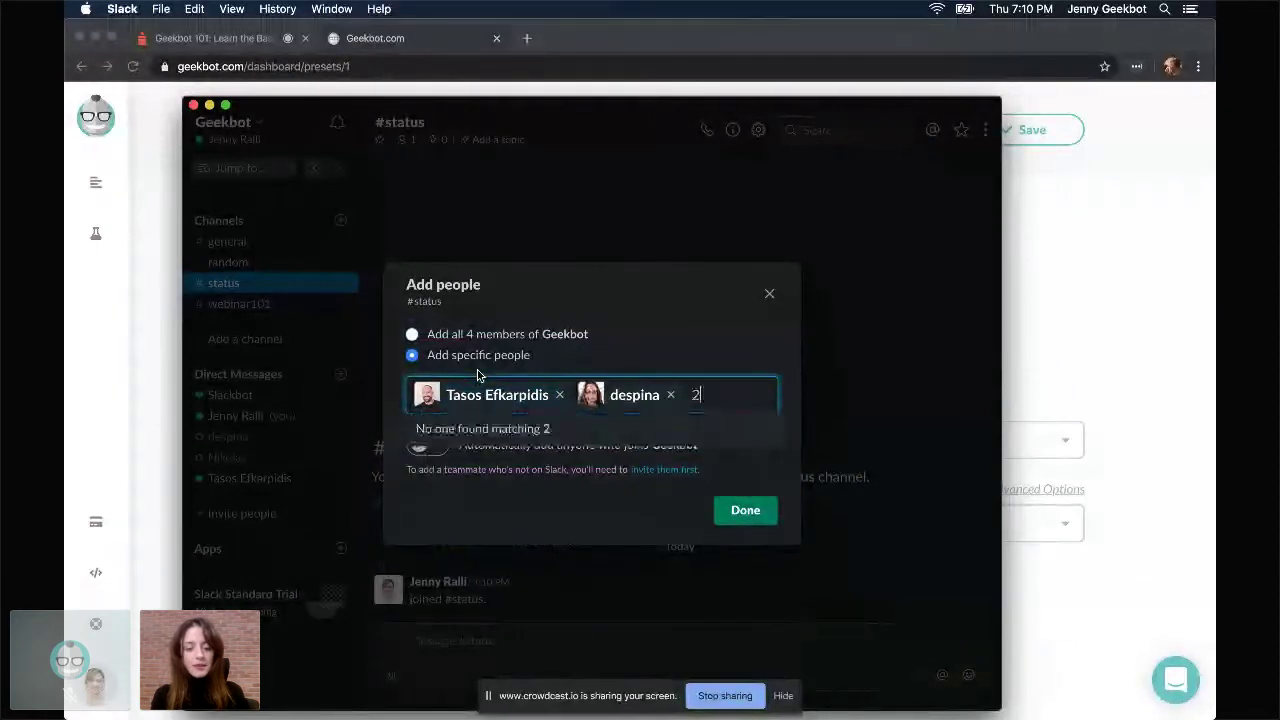
pyautogui.press('BackSpace')
pyautogui.write('@d')
pyautogui.press('BackSpace')
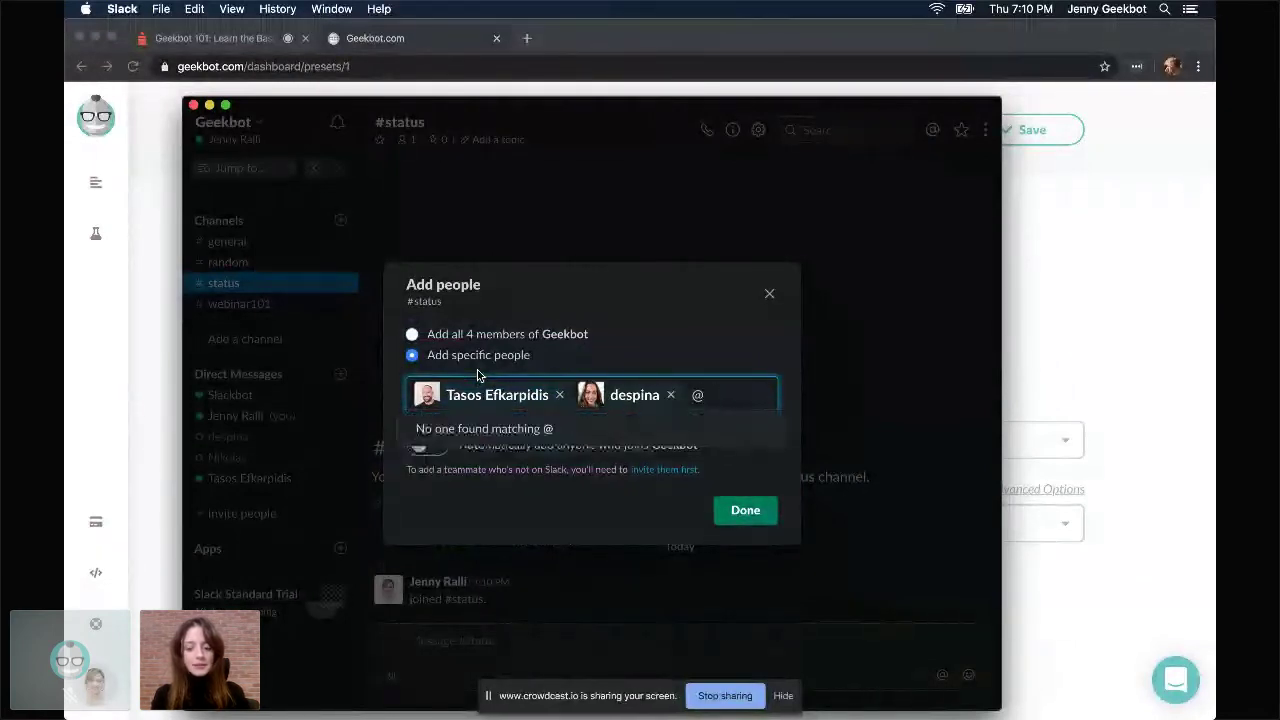
pyautogui.write('ni')
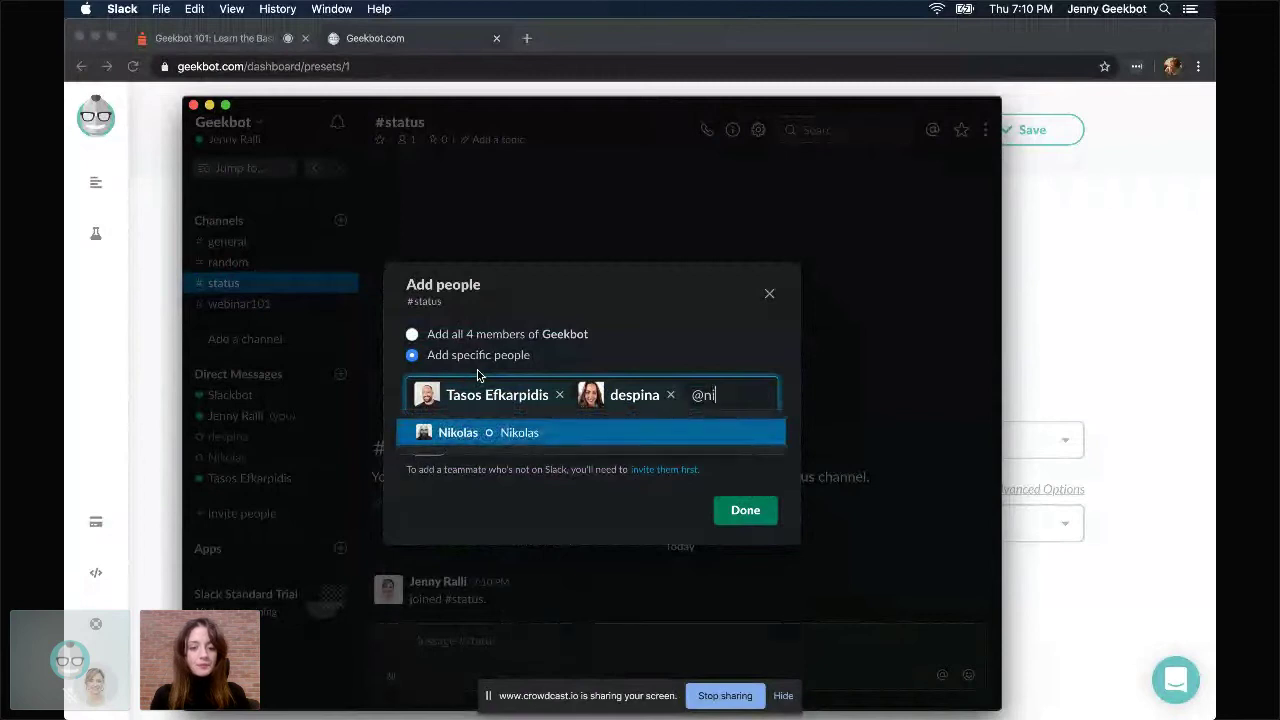
pyautogui.press('Return')
pyautogui.click(766, 525)
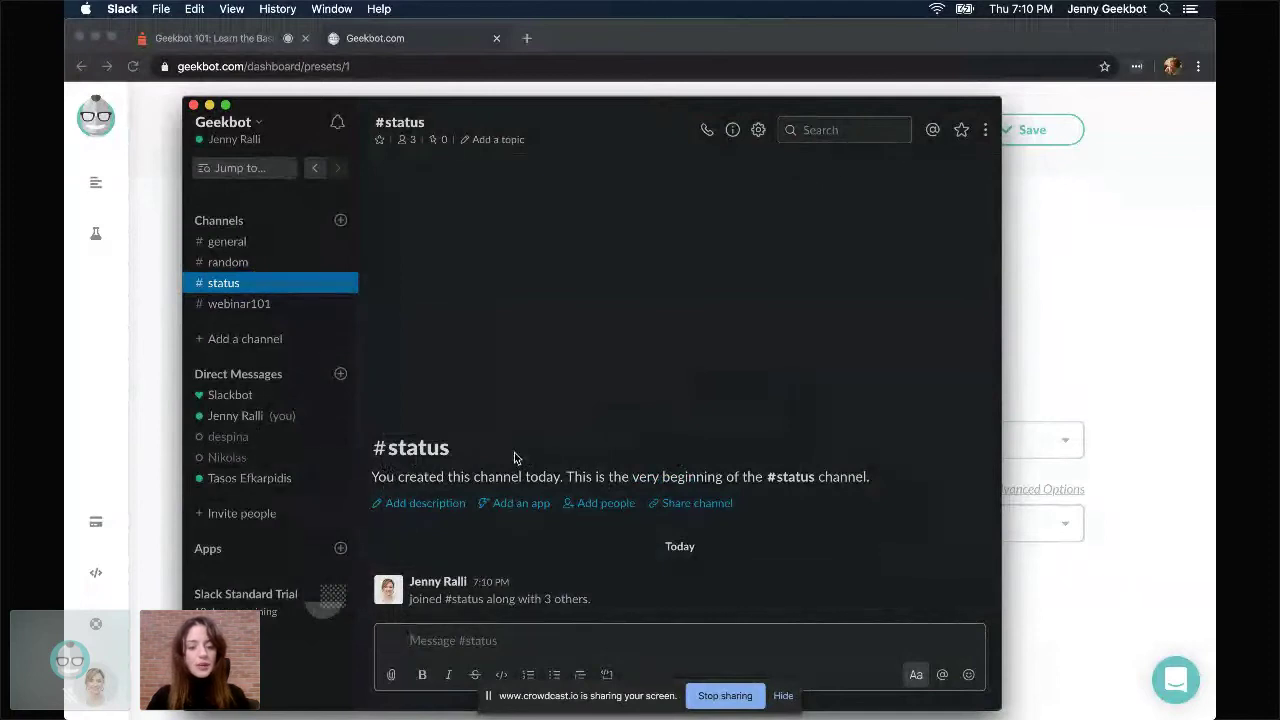
# Step: Switch back to Geekbot in Chrome and choose status as the Daily Standup's broadcast channel
pyautogui.press('super+Tab')
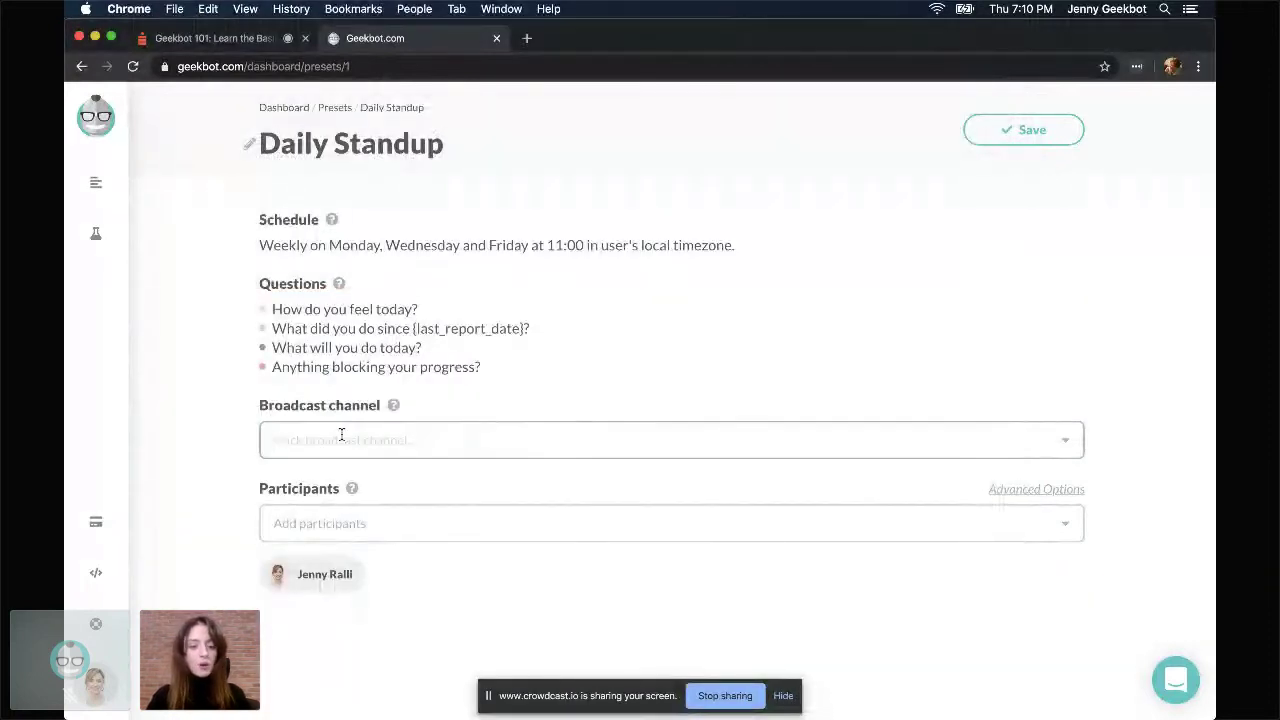
pyautogui.click(399, 439)
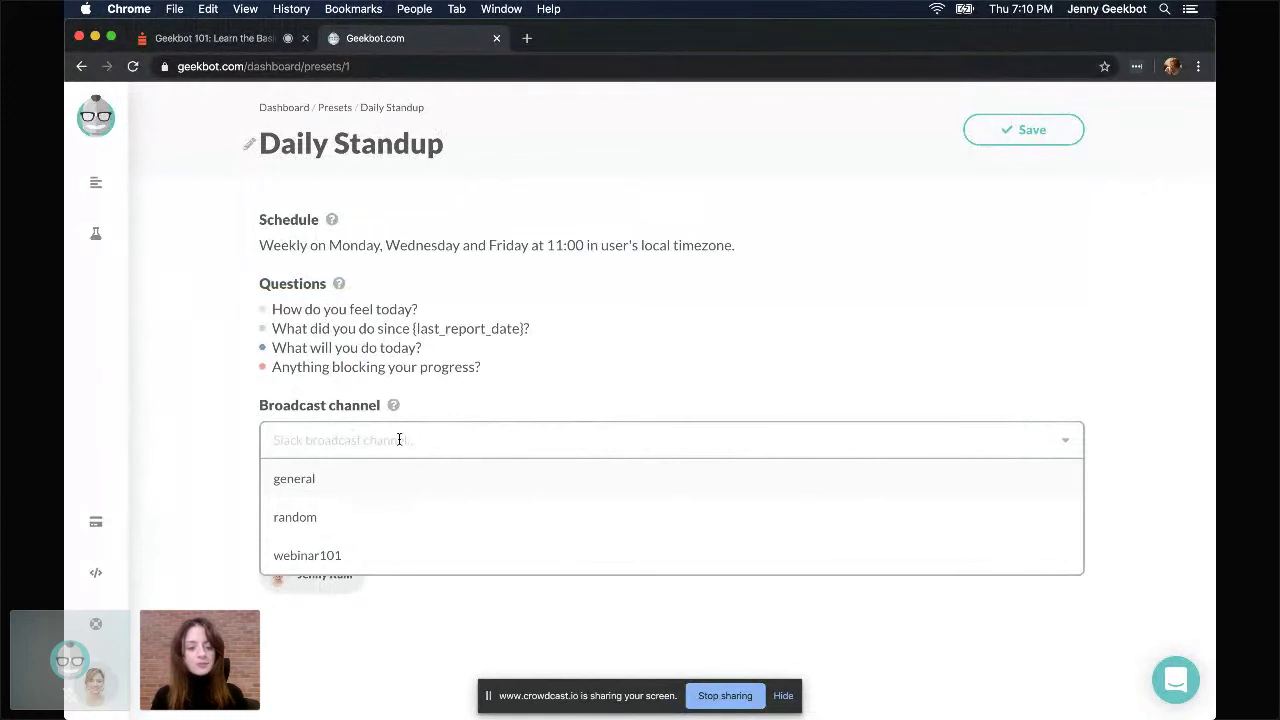
pyautogui.write('st')
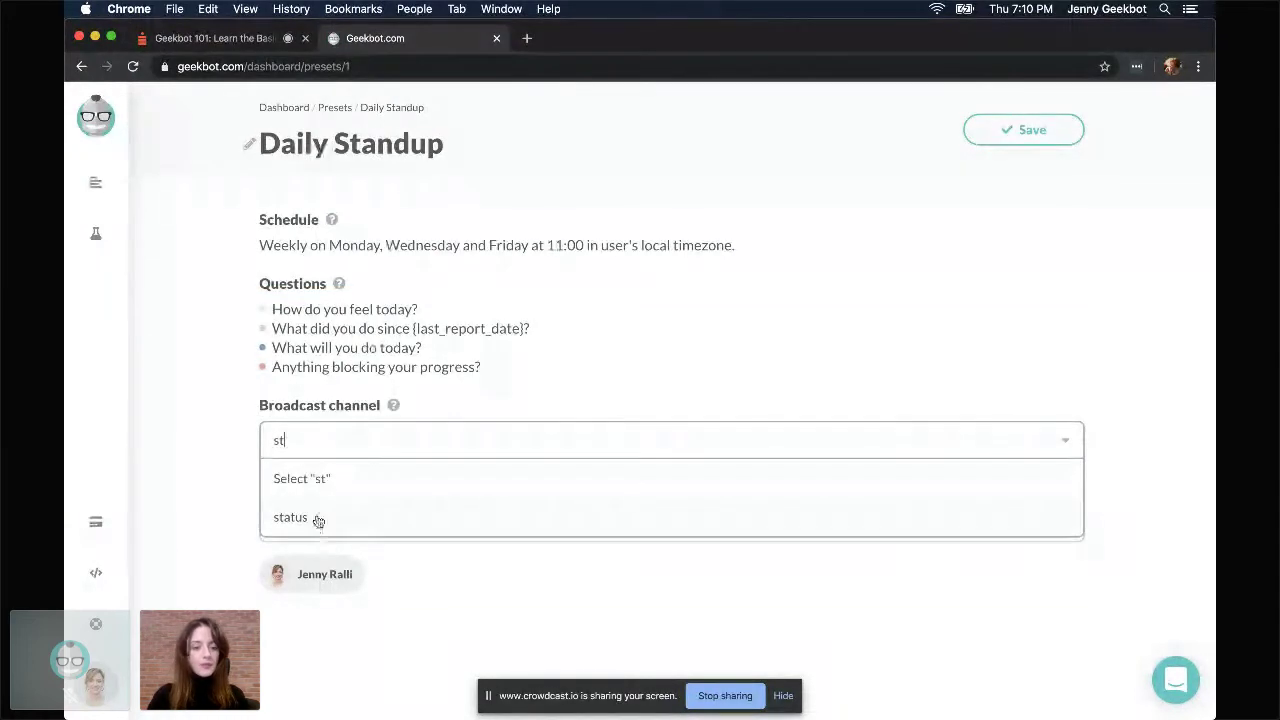
pyautogui.click(340, 517)
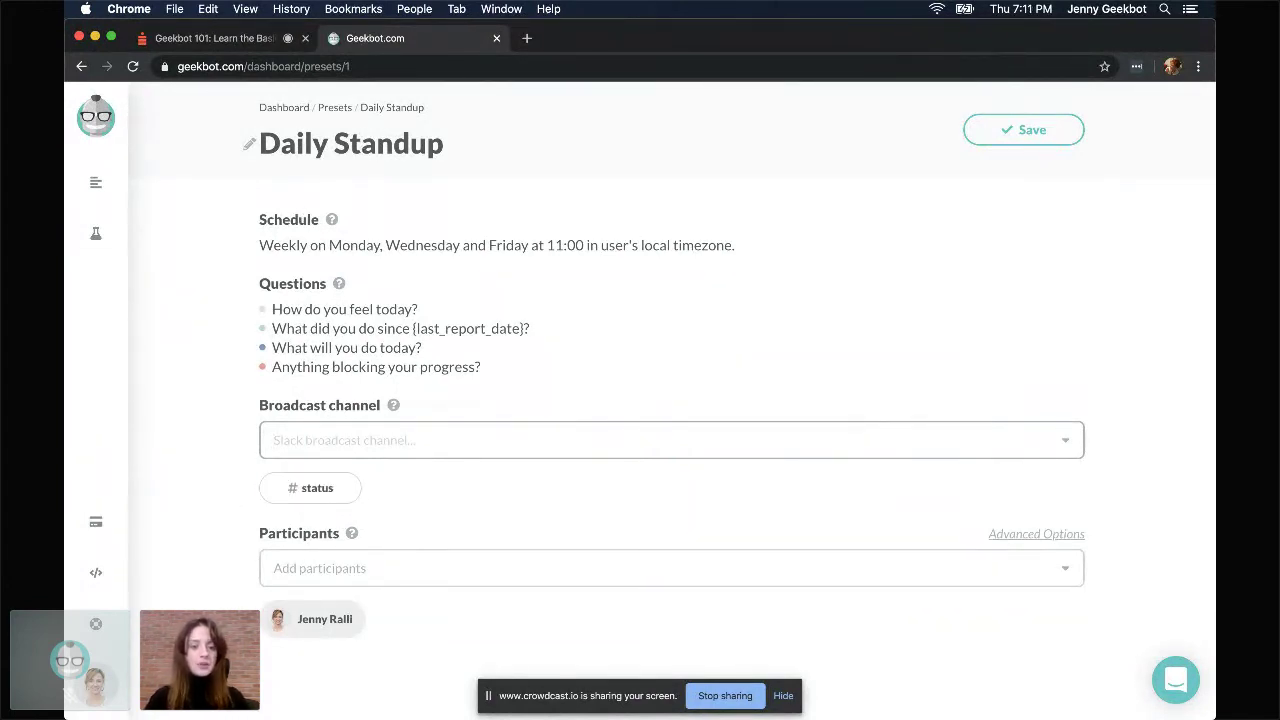
# Step: Add the first suggested member to the standup's participants and remove that member again
pyautogui.click(337, 569)
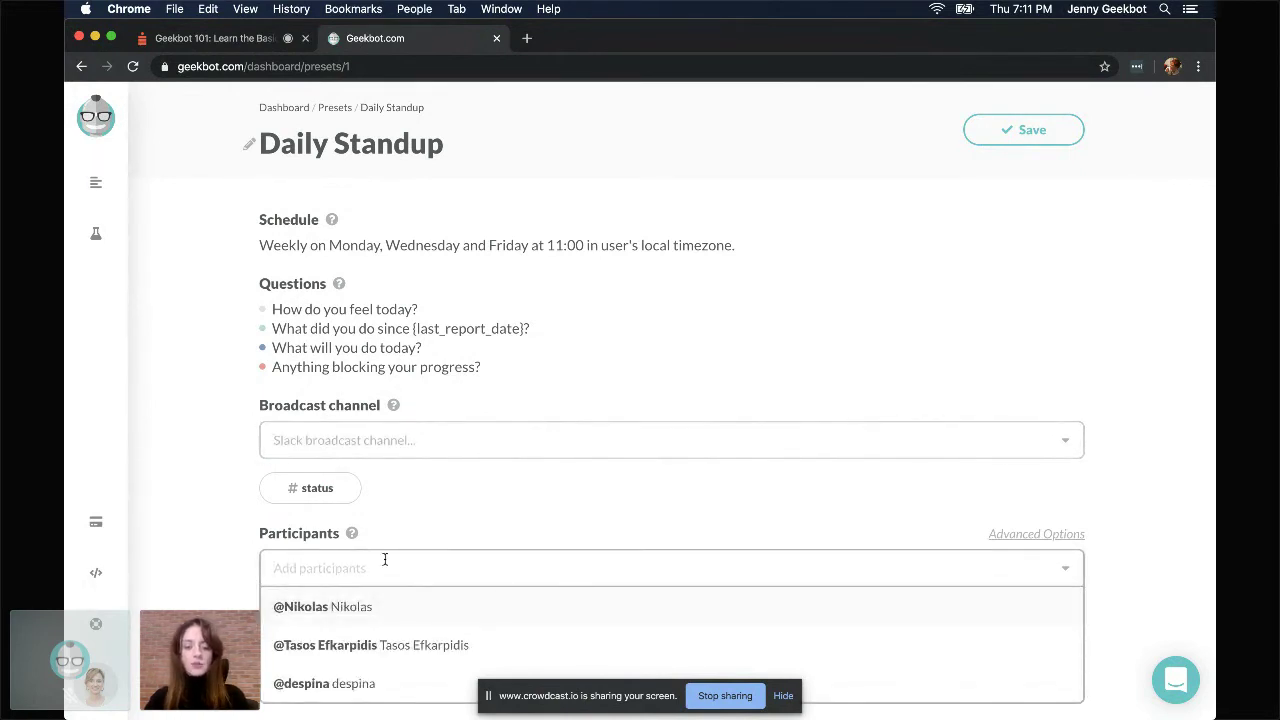
pyautogui.click(401, 613)
pyautogui.moveTo(447, 622)
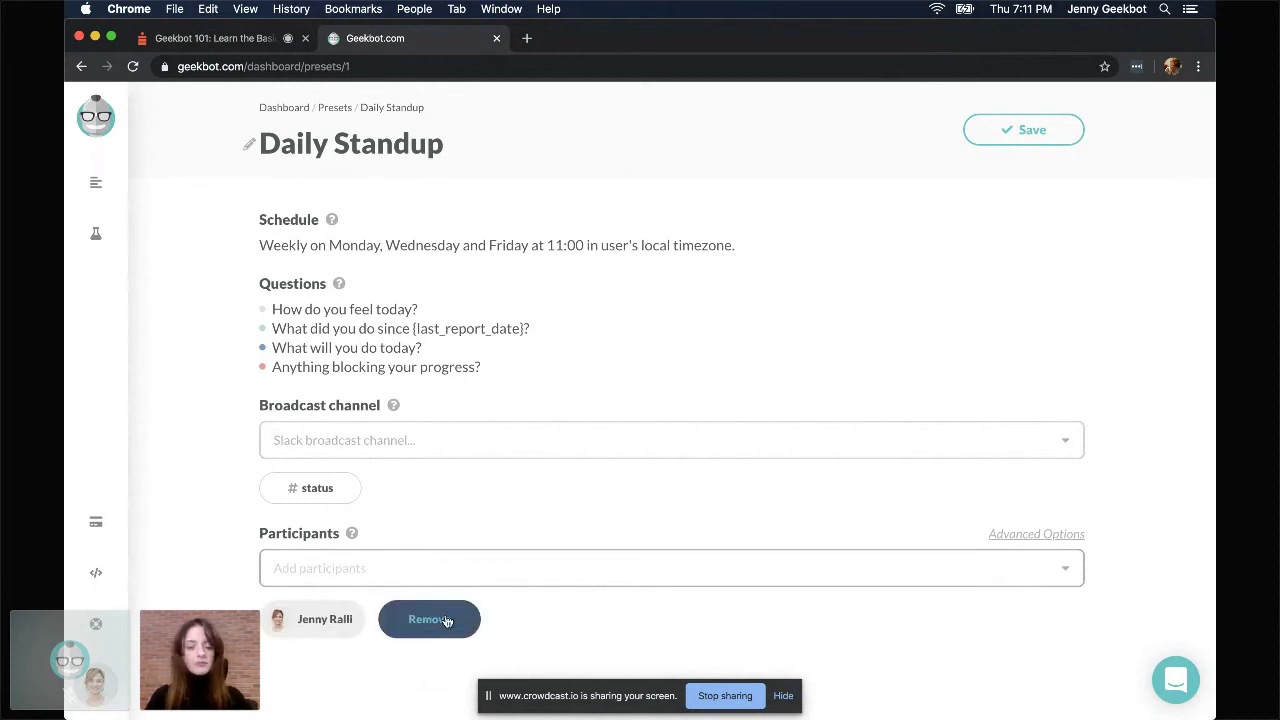
pyautogui.click(447, 621)
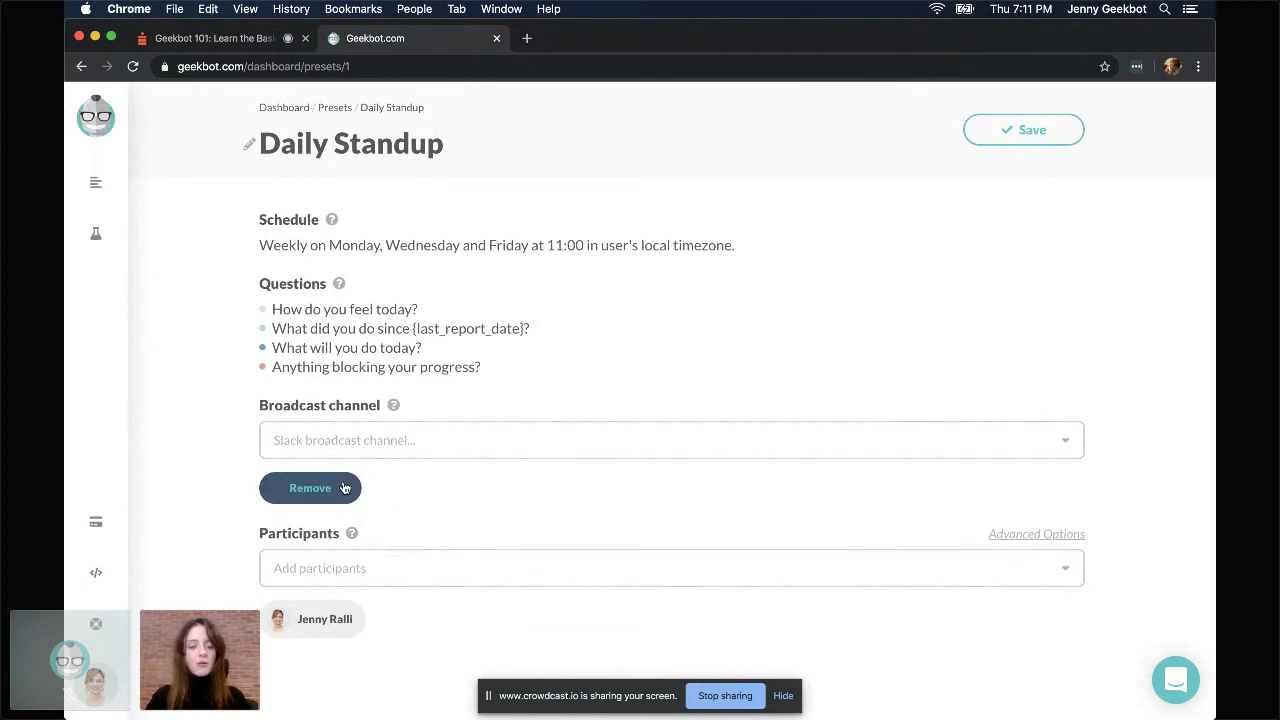
# Step: Turn on Sync to channel in the advanced participant options and apply the participant settings
pyautogui.click(1052, 533)
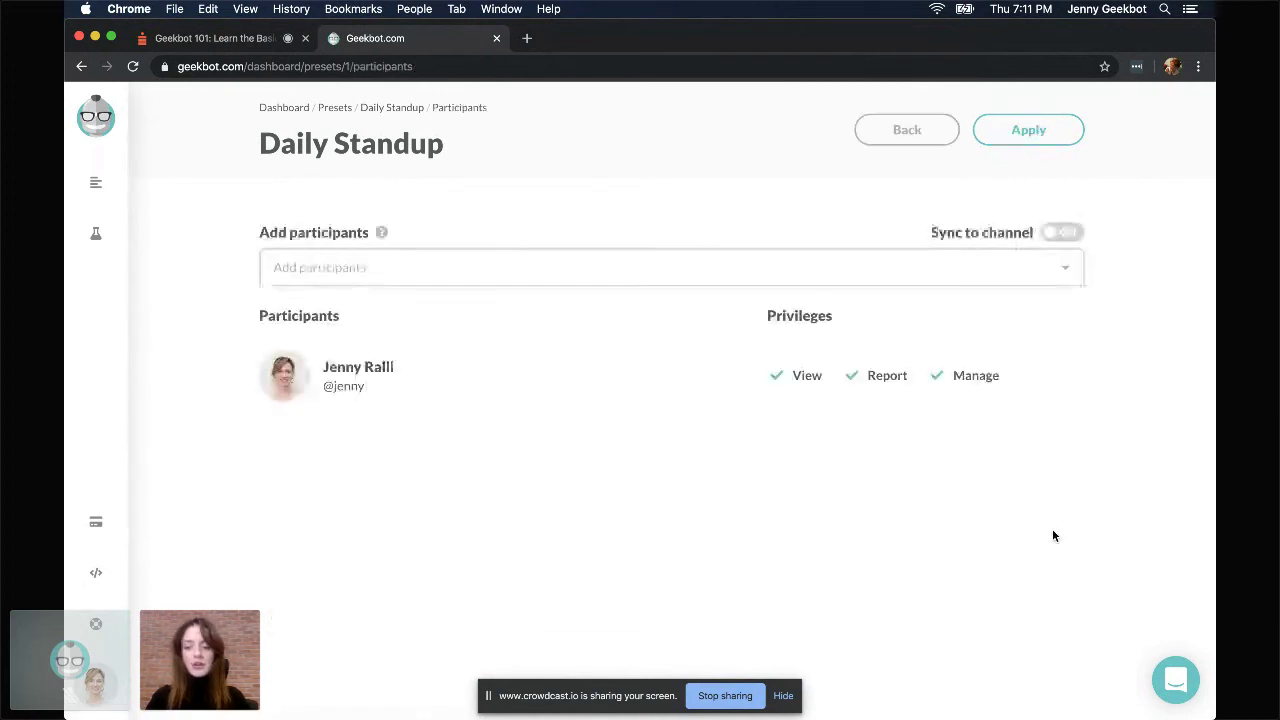
pyautogui.click(1060, 233)
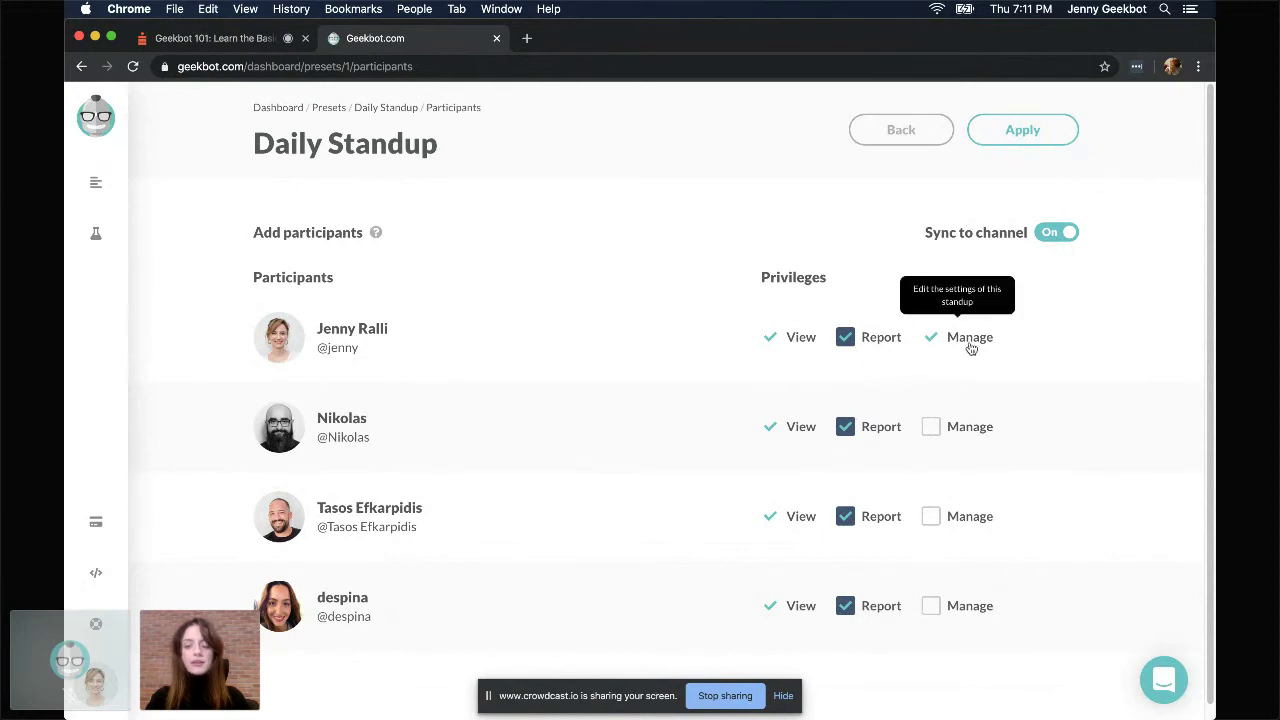
pyautogui.click(1048, 132)
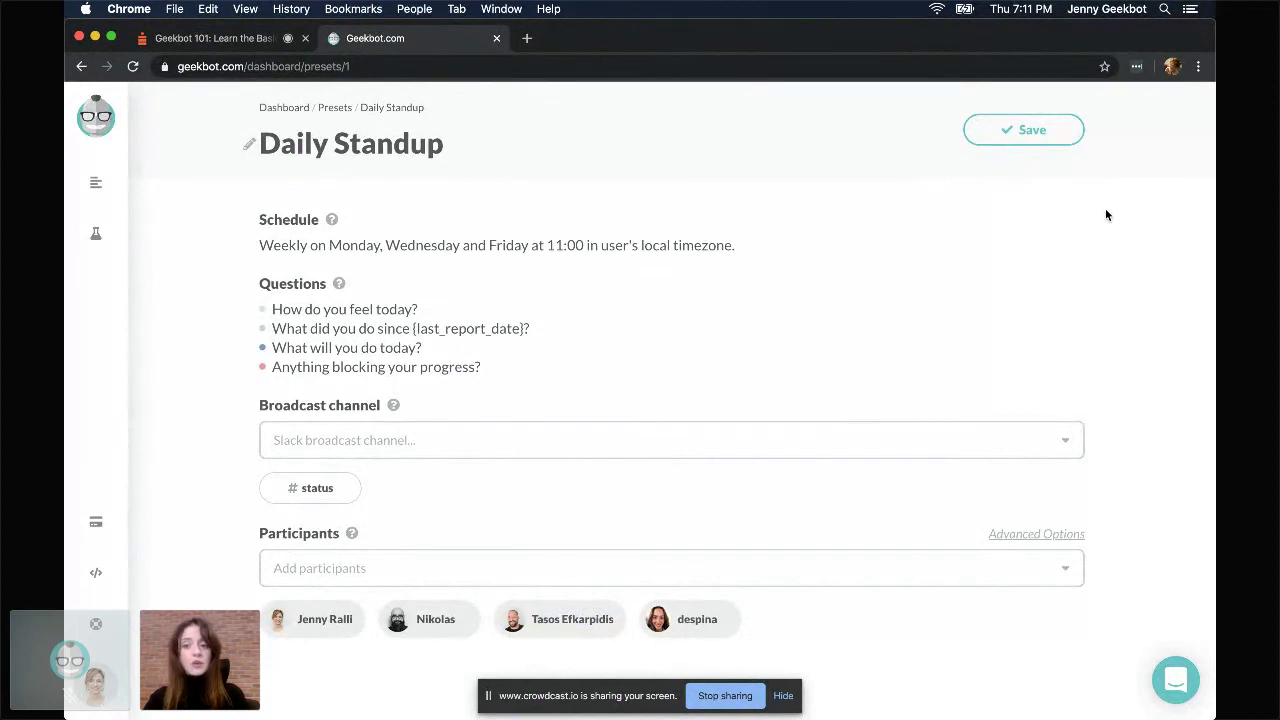
# Step: Save the Daily Standup preset and dismiss the creation confirmation
pyautogui.click(1050, 138)
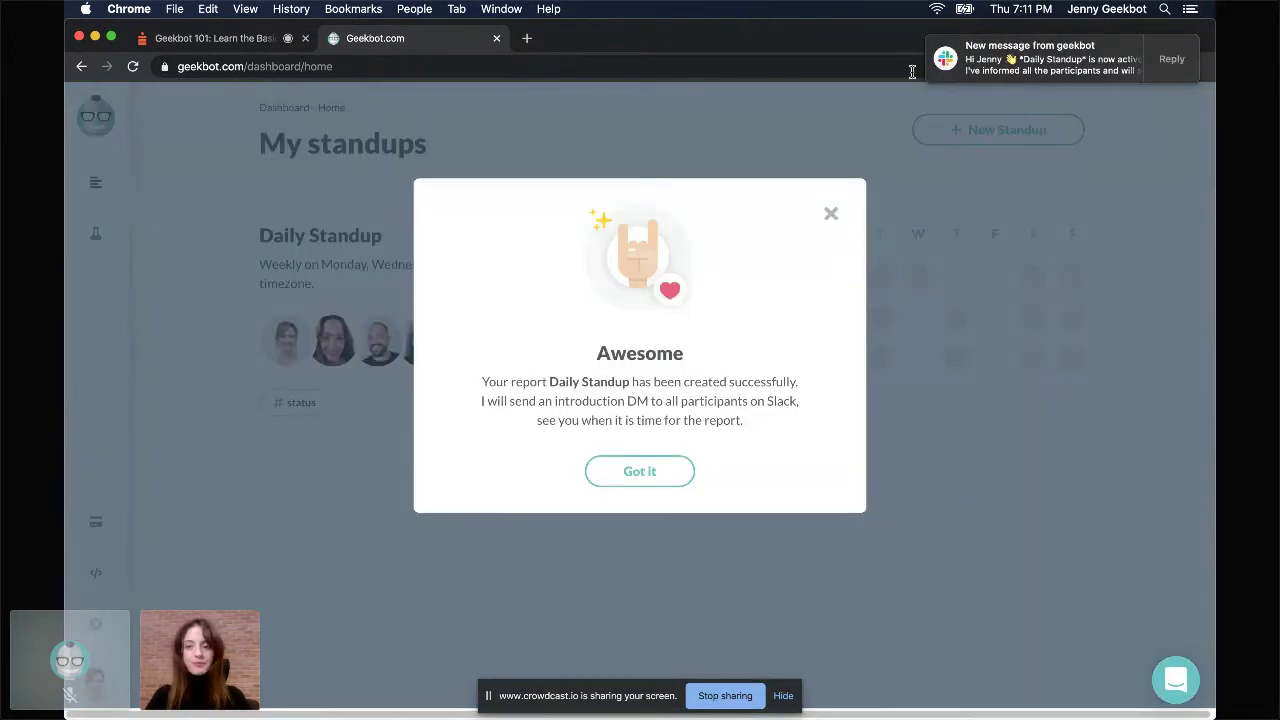
pyautogui.click(669, 473)
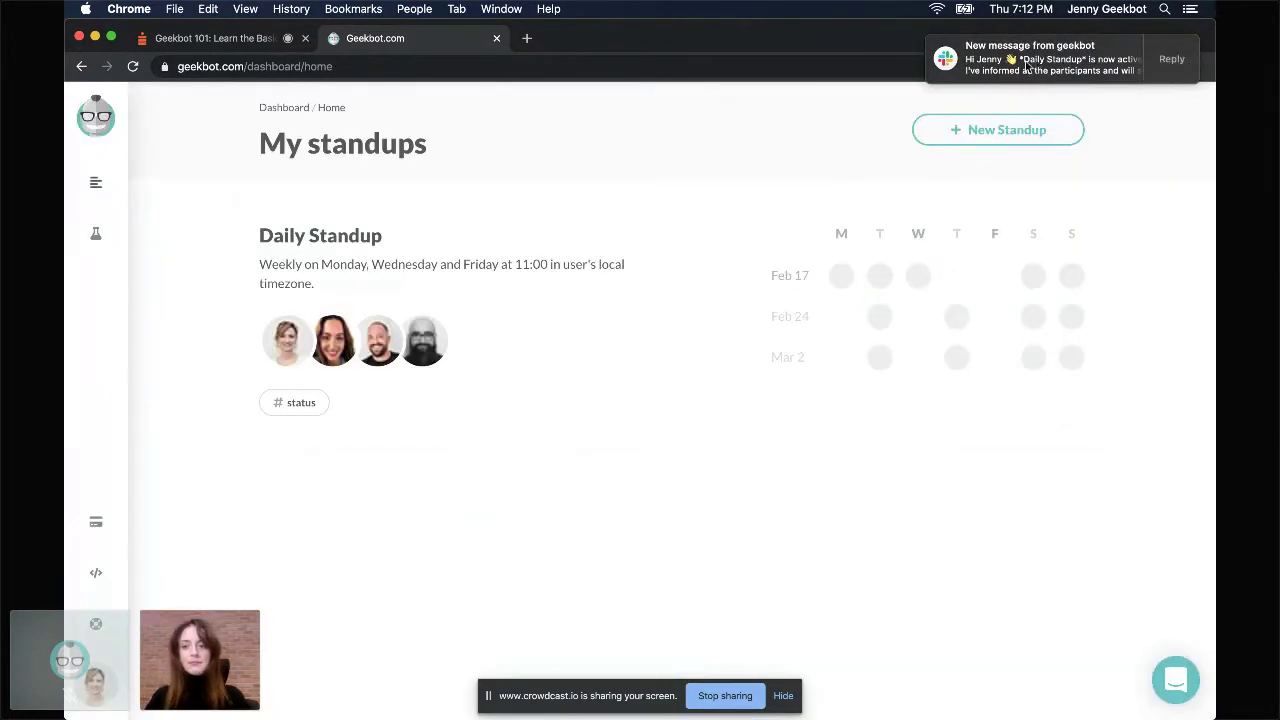
# Step: Switch to Slack and review Geekbot's activation message for Daily Standup and its introduction in the status channel
pyautogui.click(1065, 60)
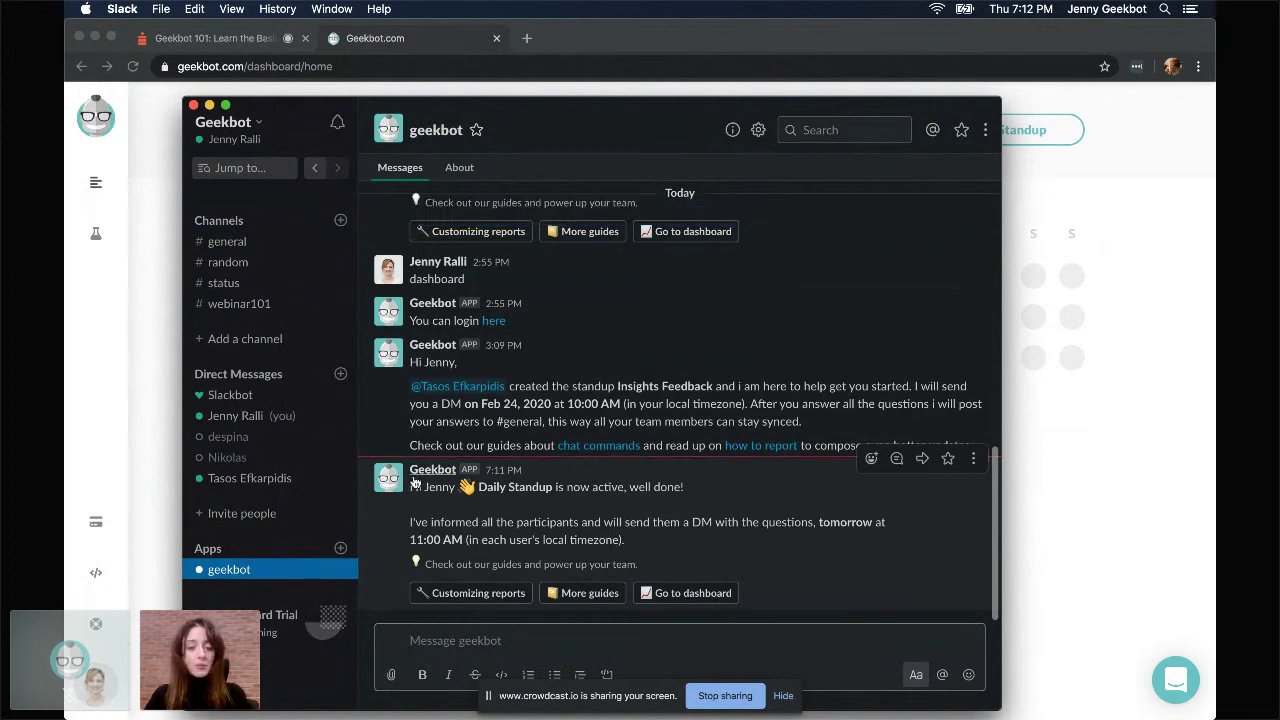
pyautogui.moveTo(417, 488); pyautogui.dragTo(440, 498)
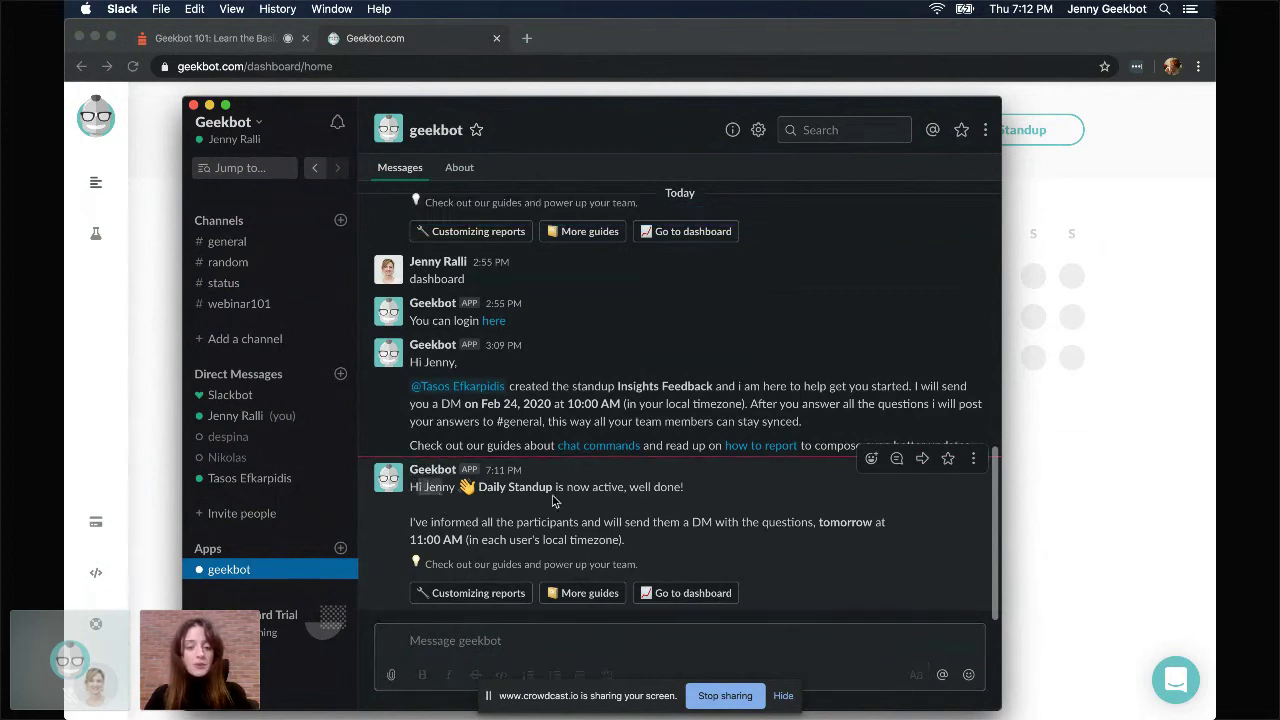
pyautogui.click(503, 488)
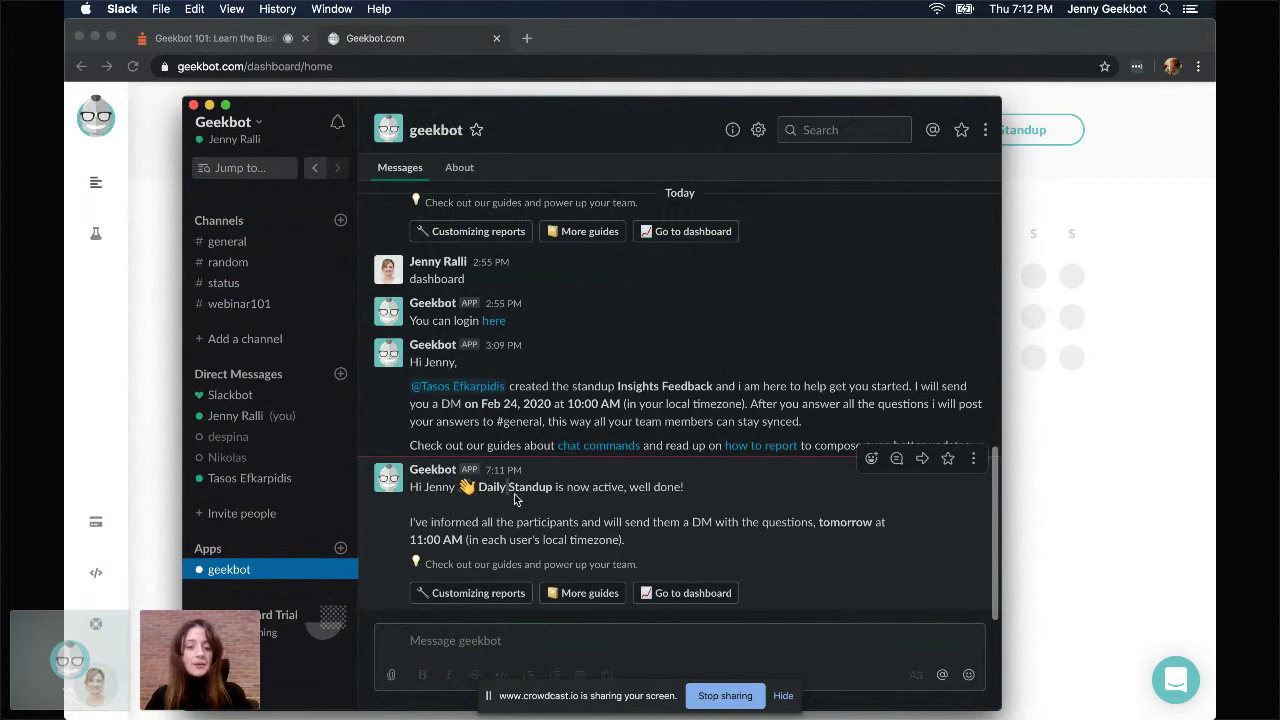
pyautogui.moveTo(480, 488); pyautogui.dragTo(553, 490)
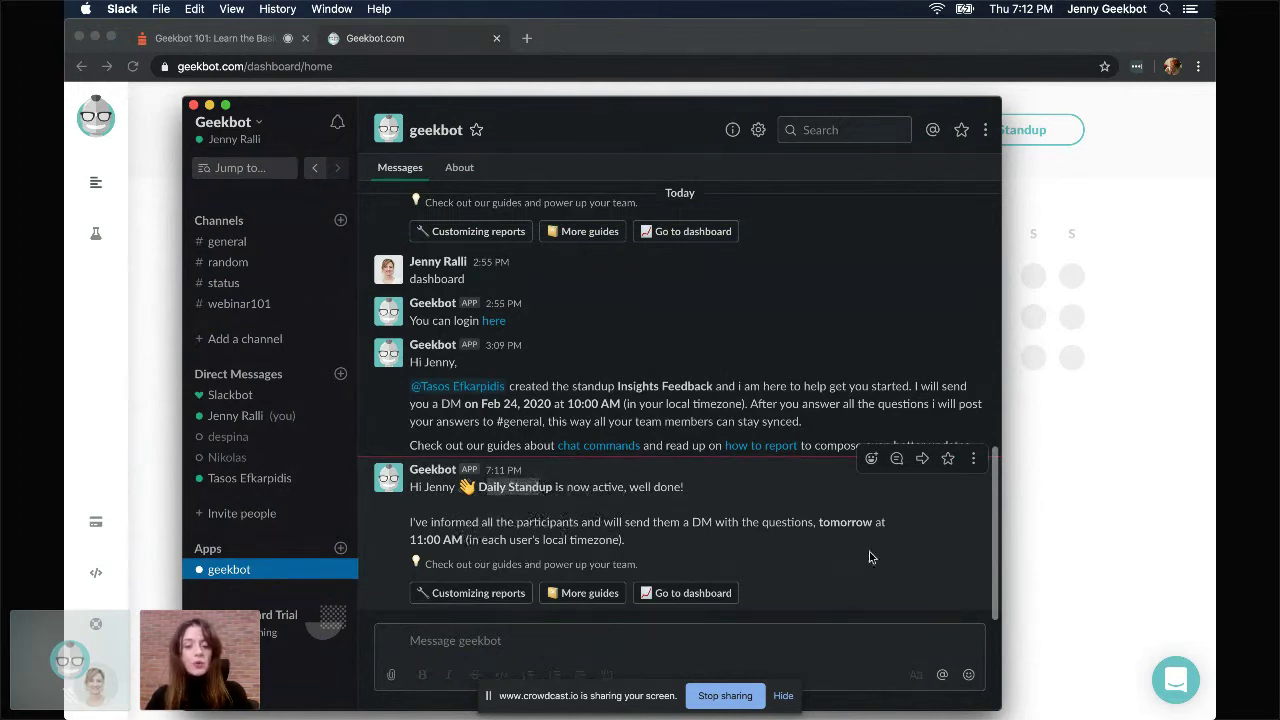
pyautogui.click(292, 291)
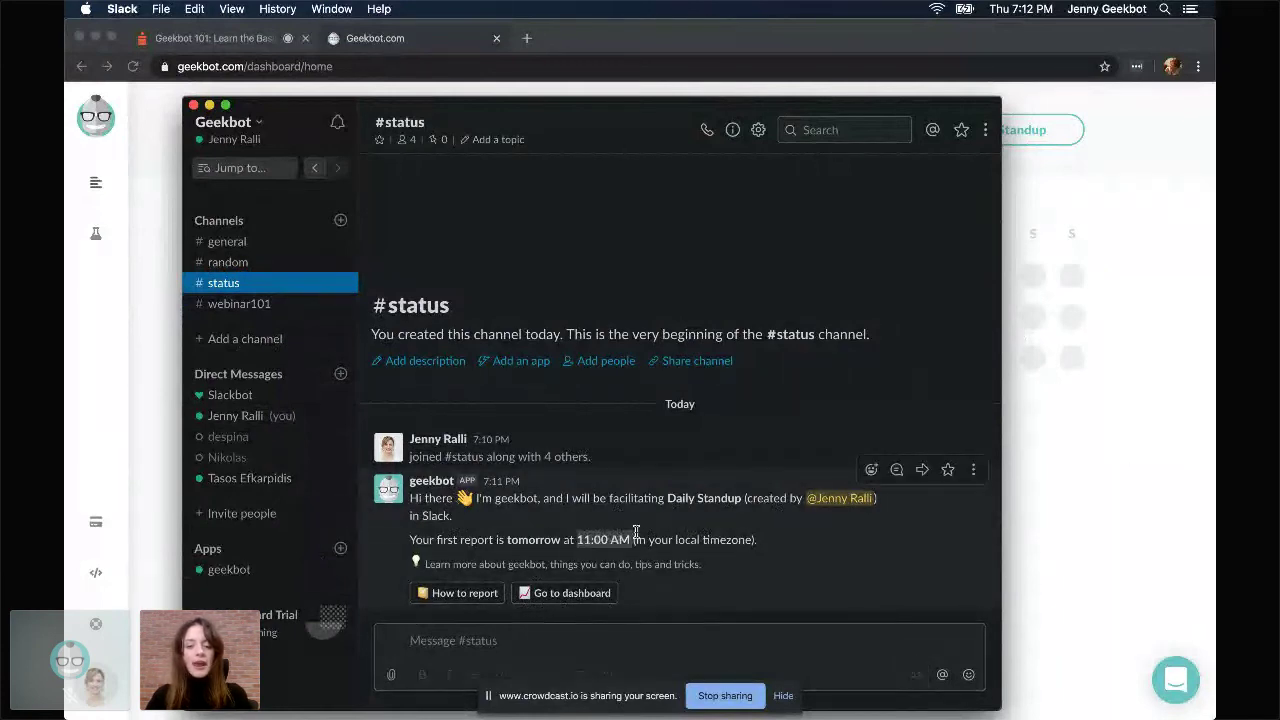
# Step: Switch back to Chrome and bring up the Geekbot 101: Learn the Basics webinar page
pyautogui.click(1120, 504)
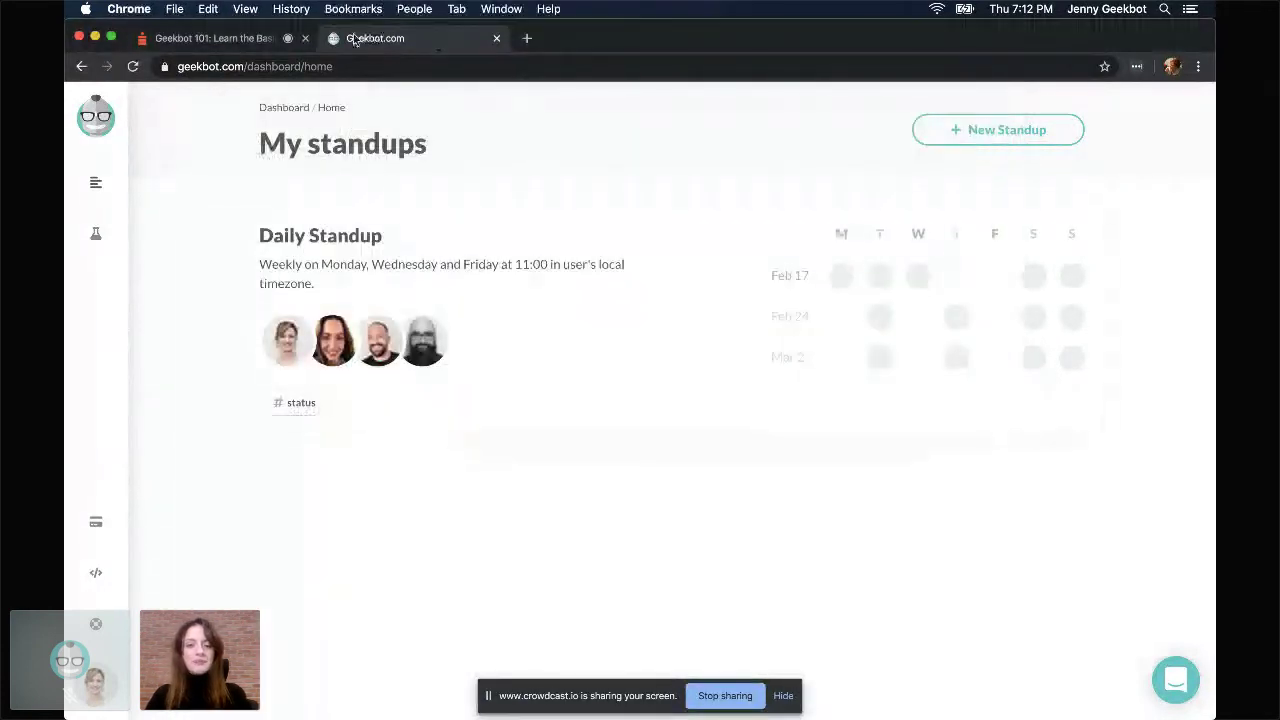
pyautogui.click(203, 38)
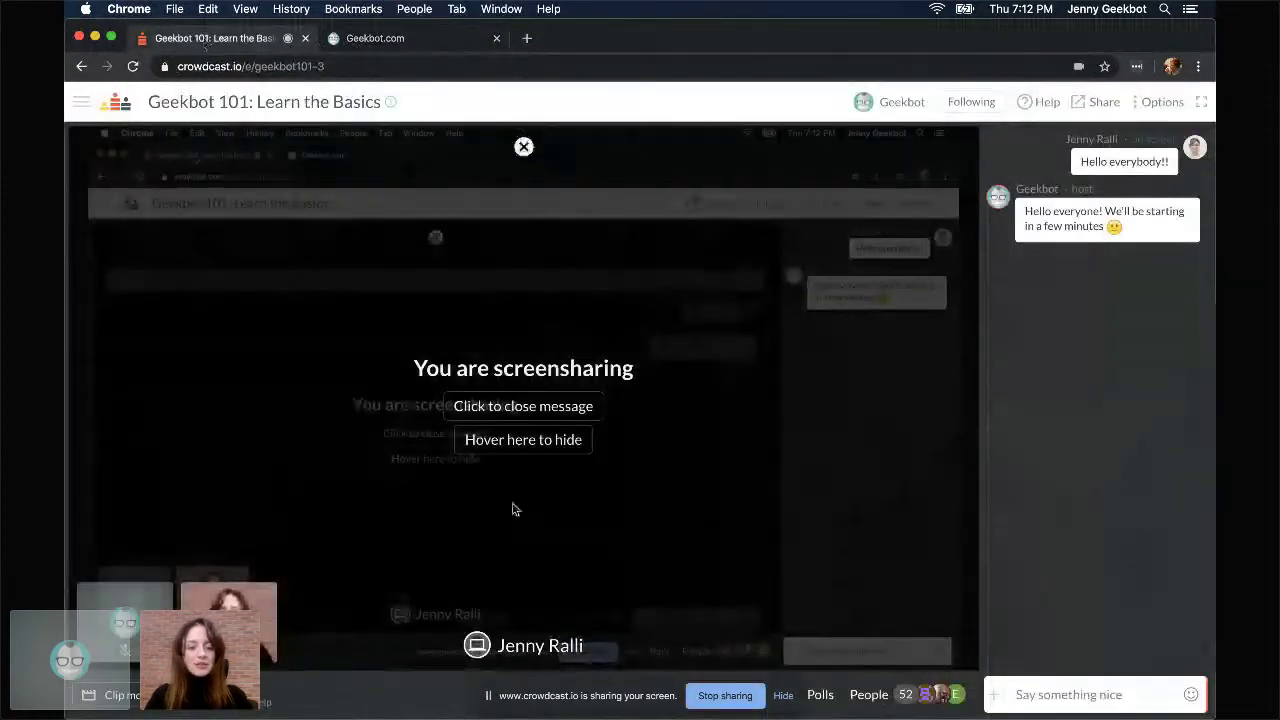
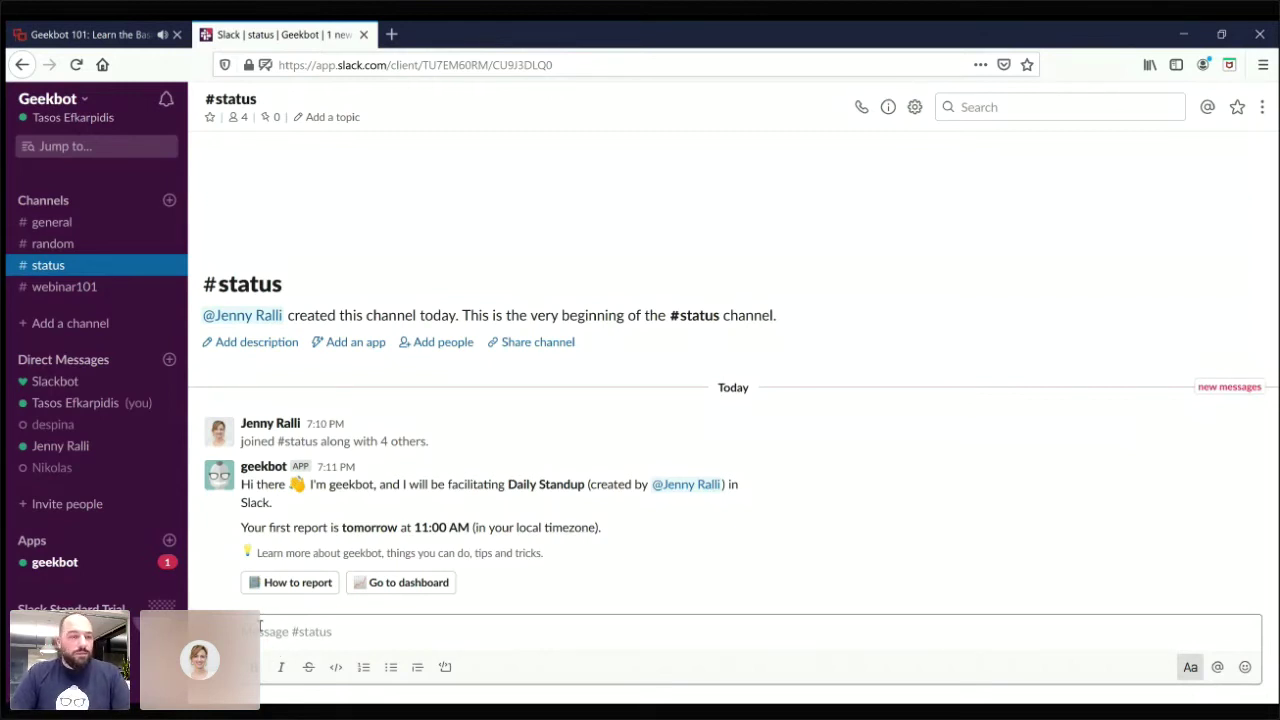
# Step: Start a standup report by sending "report" to geekbot in Slack and answer the feeling question with "I'm great!"
pyautogui.click(56, 563)
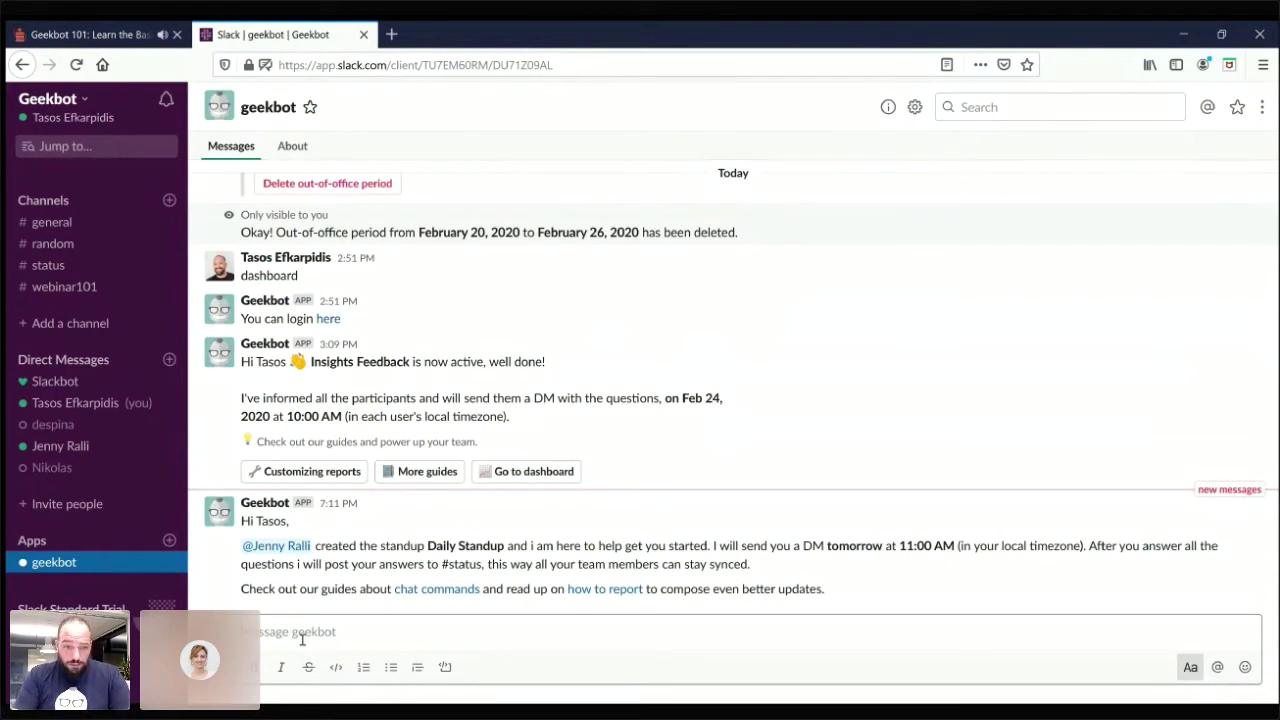
pyautogui.write('report')
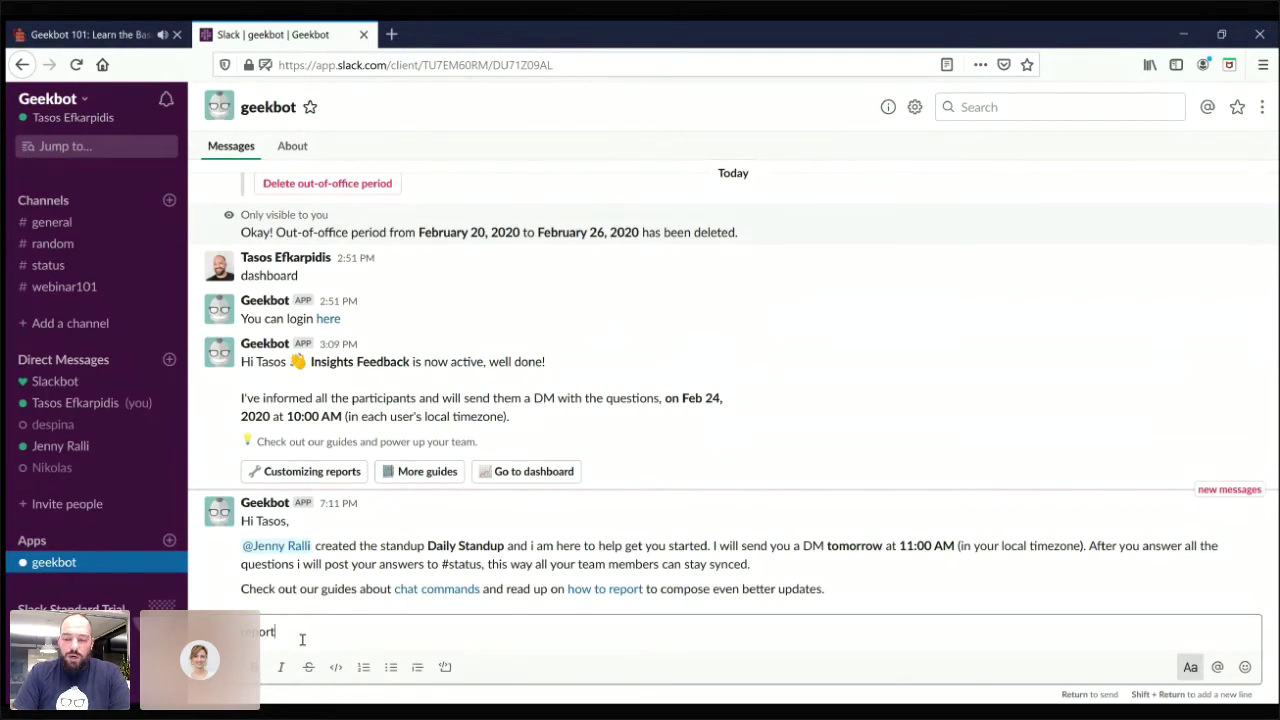
pyautogui.press('Return')
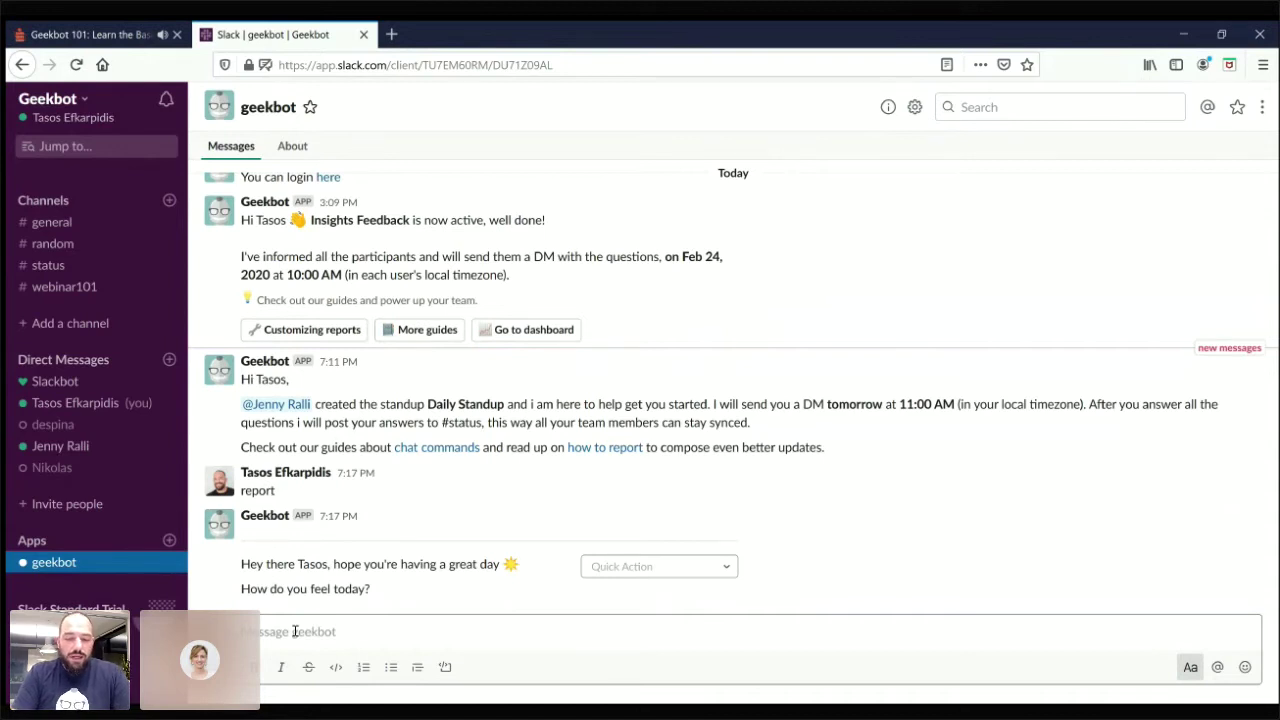
pyautogui.write("I'm great!")
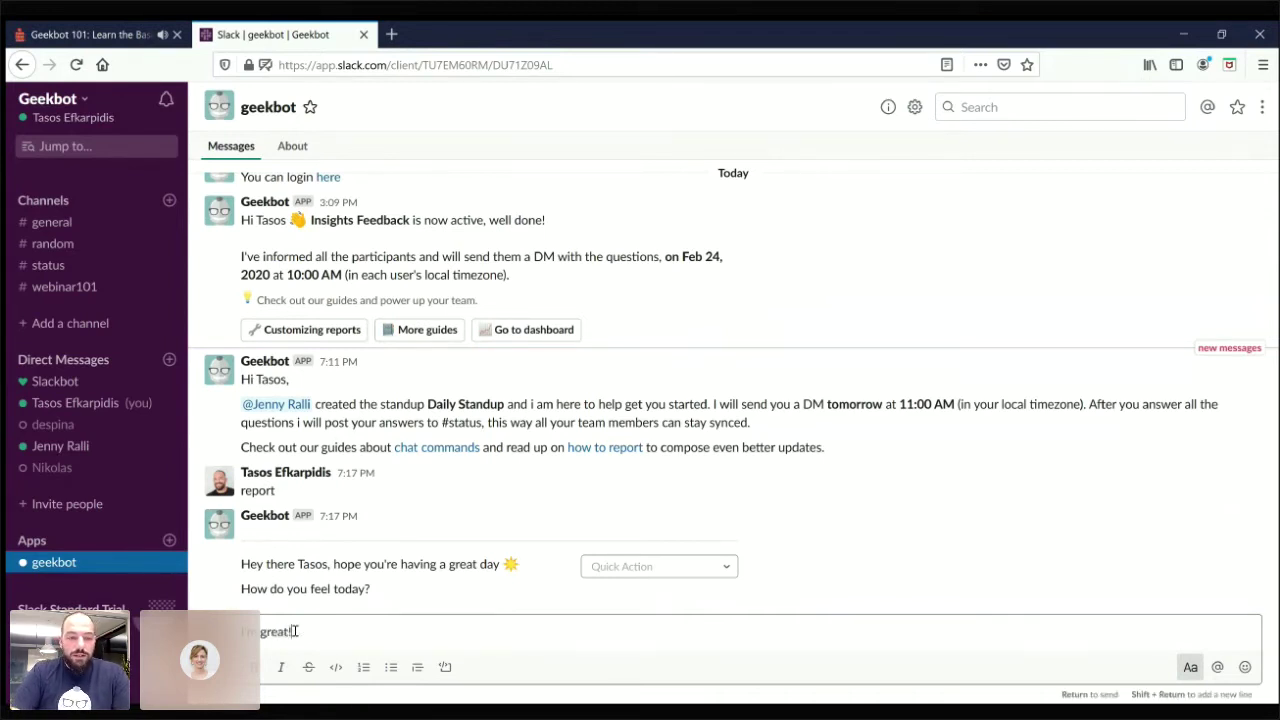
pyautogui.press('Return')
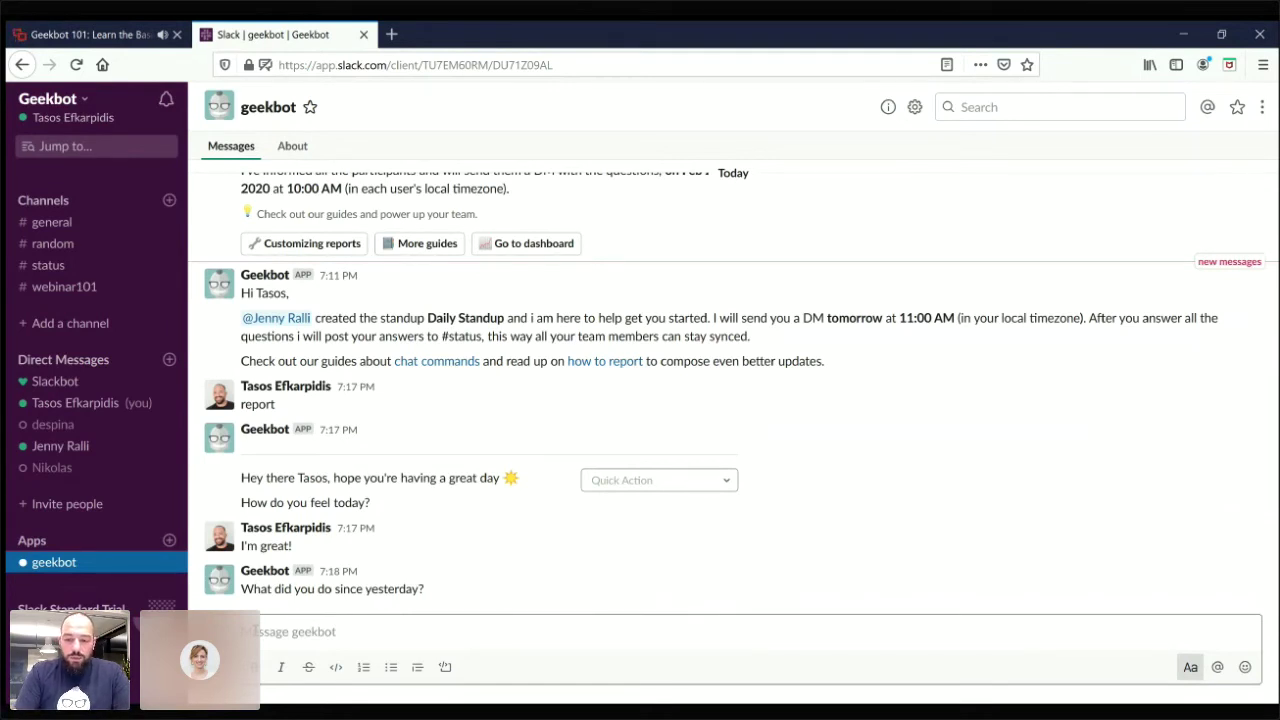
# Step: Answer the question about work since yesterday with a bulleted list of Task 1, Task 2 and Task 3
pyautogui.write('- ')
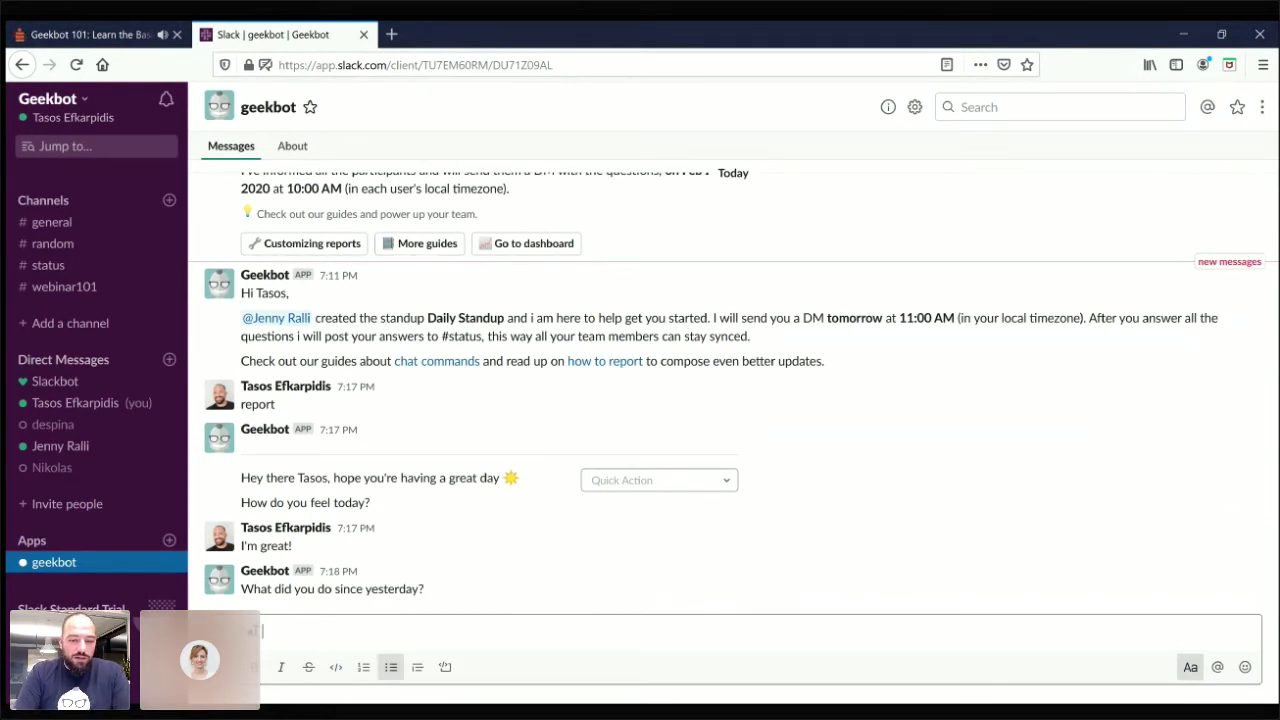
pyautogui.write('Task 1')
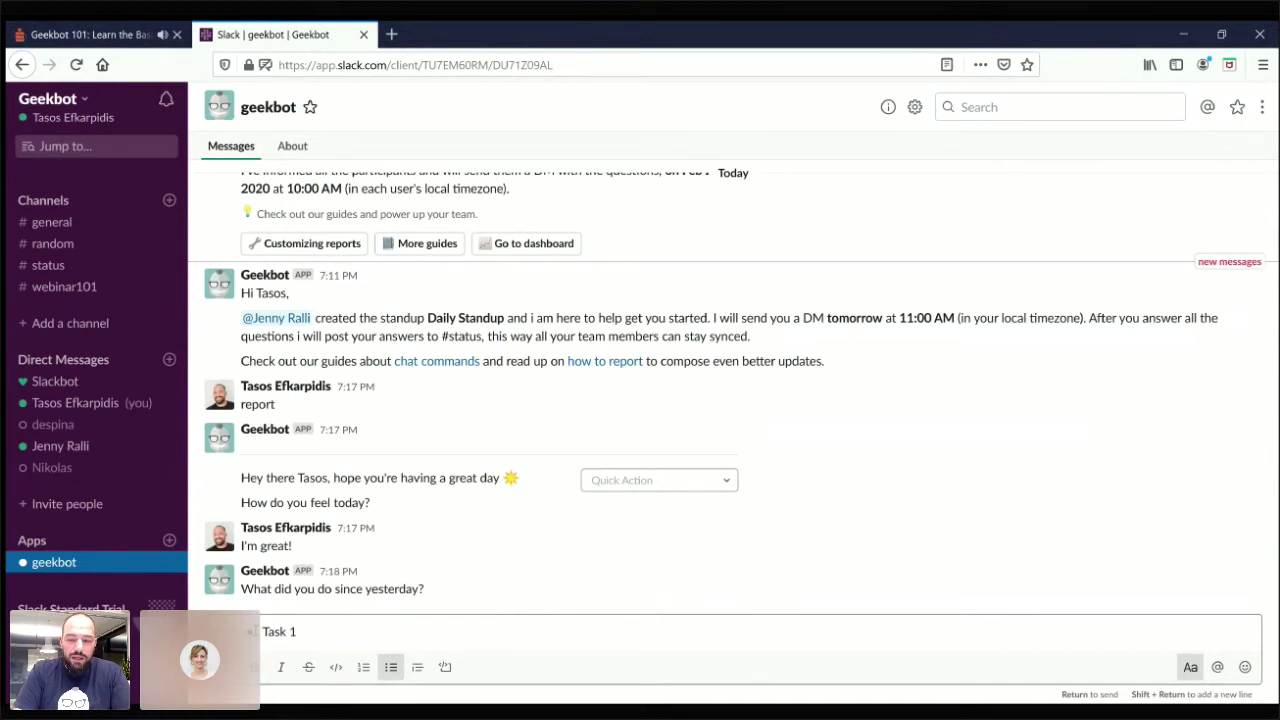
pyautogui.hotkey('shift', 'Return')
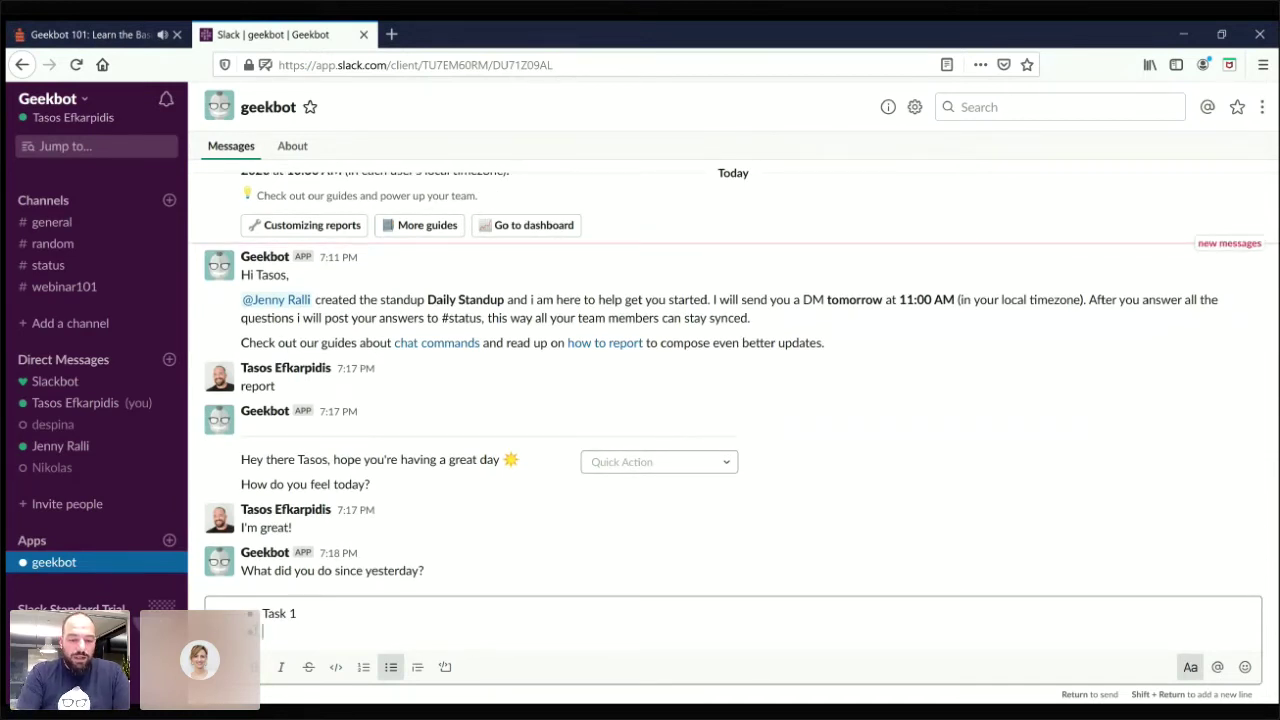
pyautogui.write('Task 2')
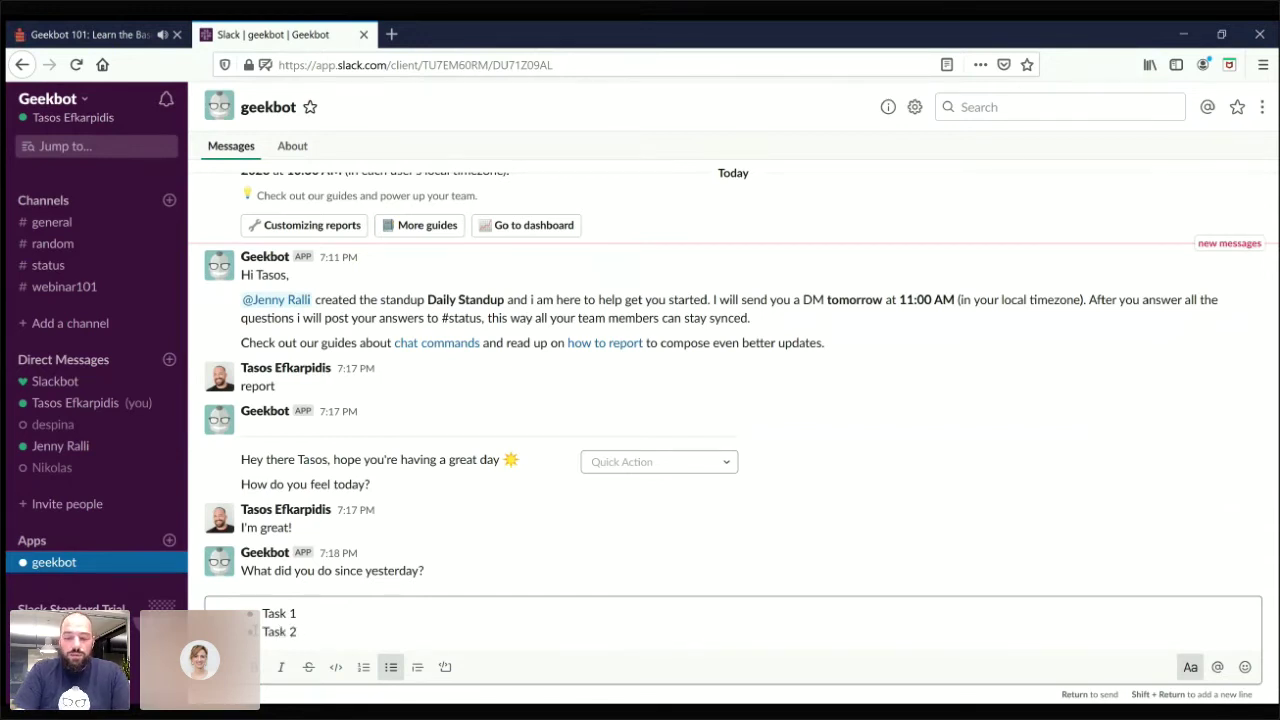
pyautogui.hotkey('shift', 'Return')
pyautogui.write('Ras')
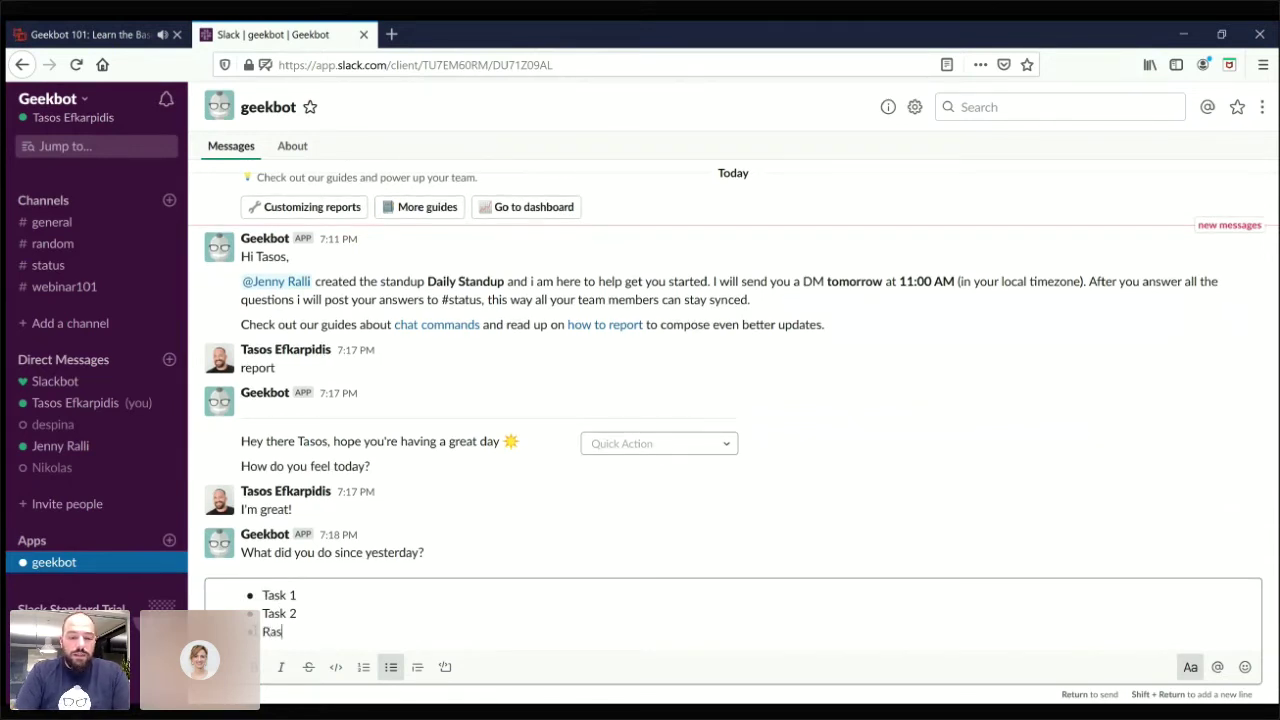
pyautogui.press('BackSpace')
pyautogui.press('BackSpace')
pyautogui.press('BackSpace')
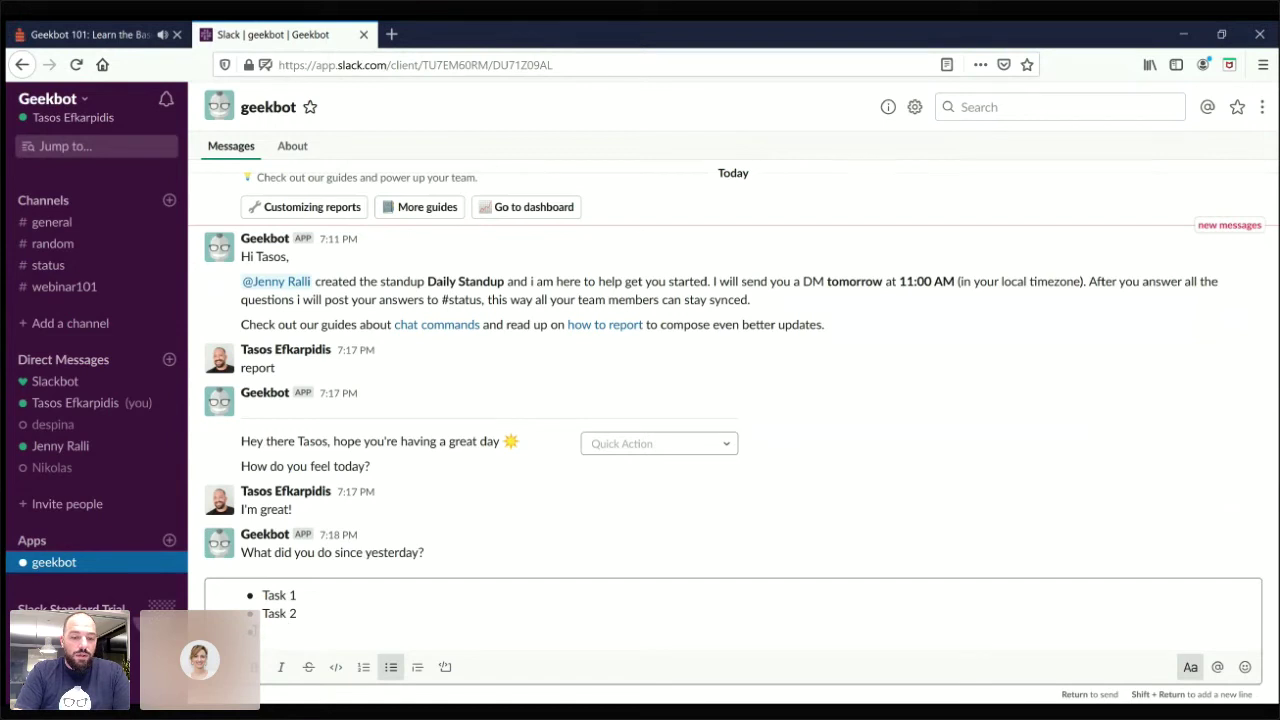
pyautogui.write('Task 3')
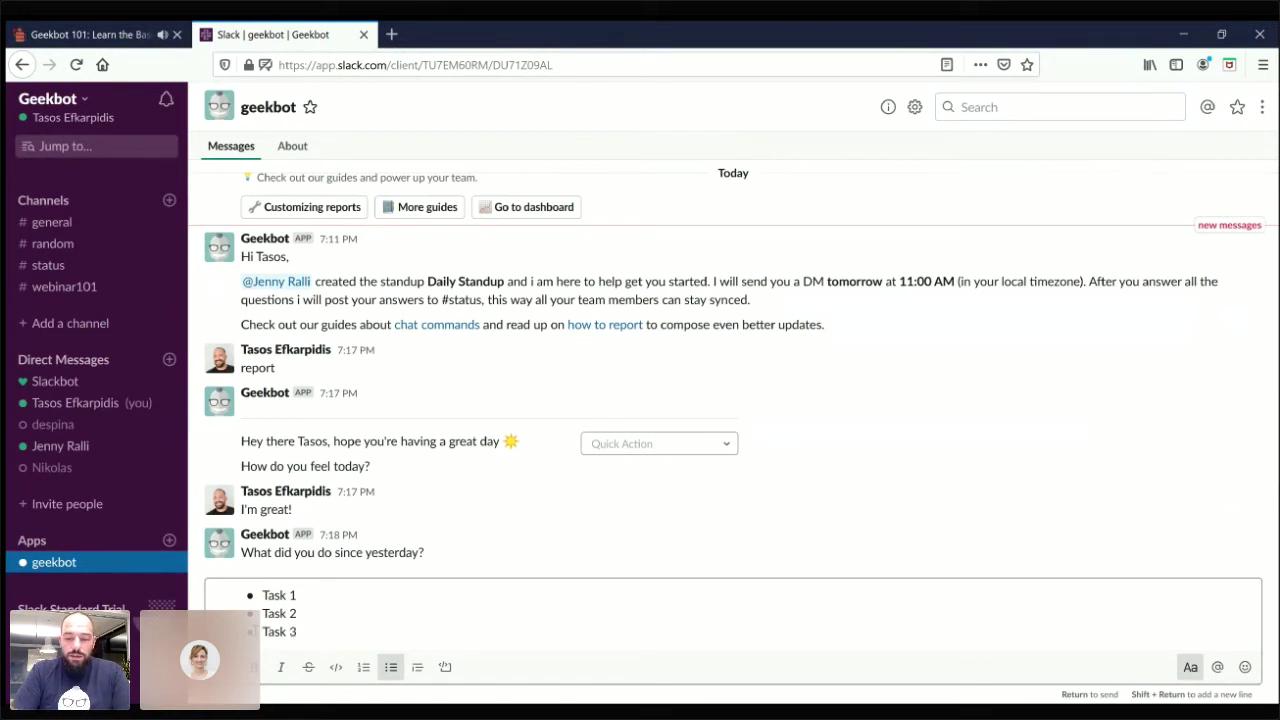
pyautogui.press('Return')
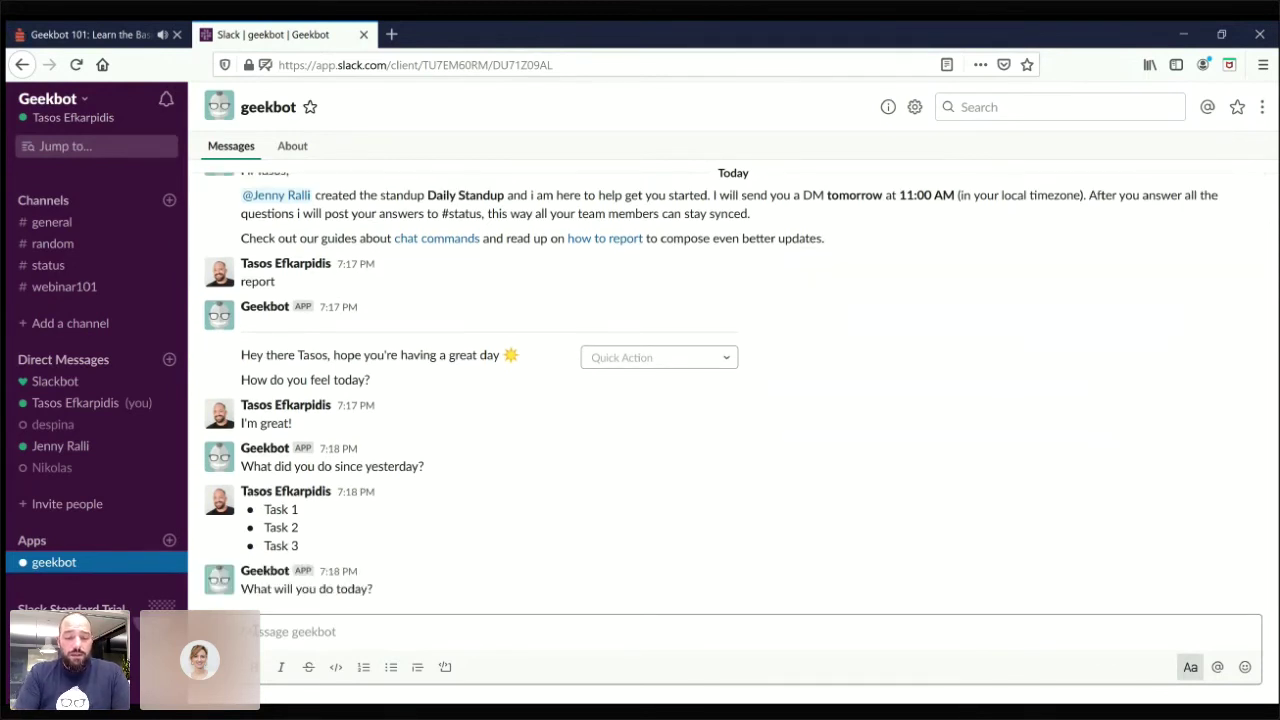
# Step: Answer the question about today's plans with "Geekbot's first webinar!"
pyautogui.write('Geekbot')
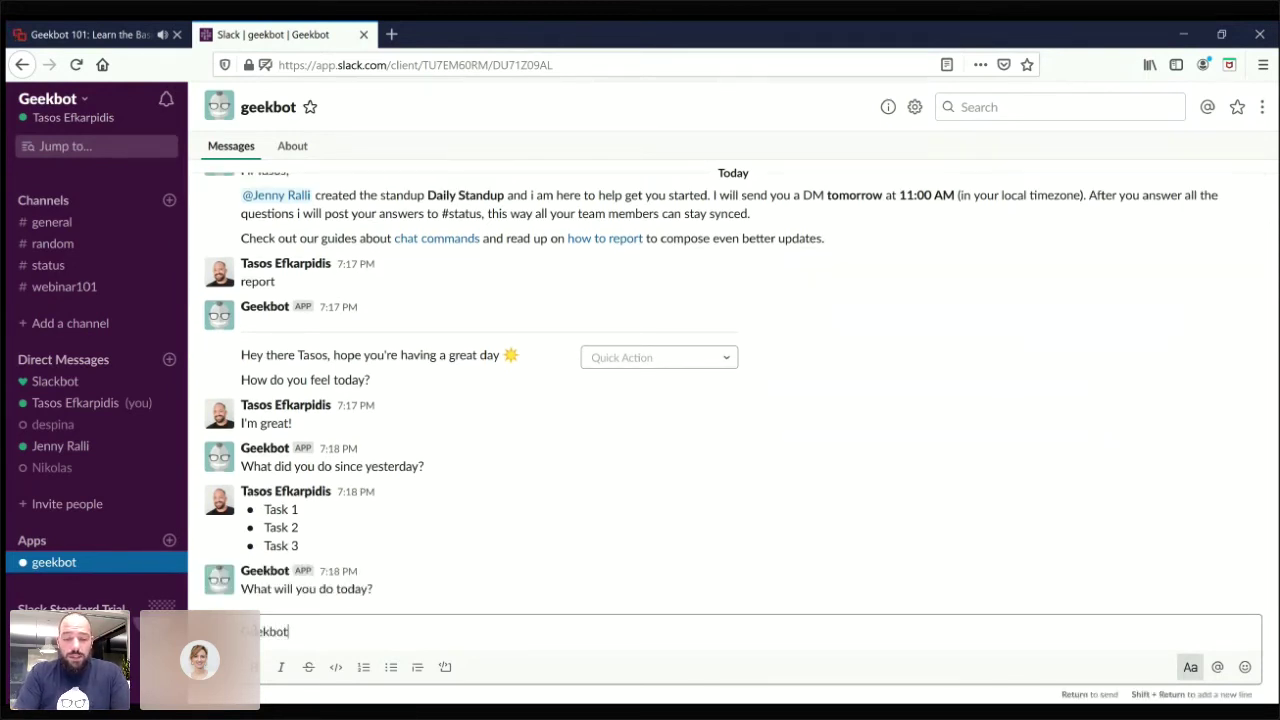
pyautogui.write("'s first")
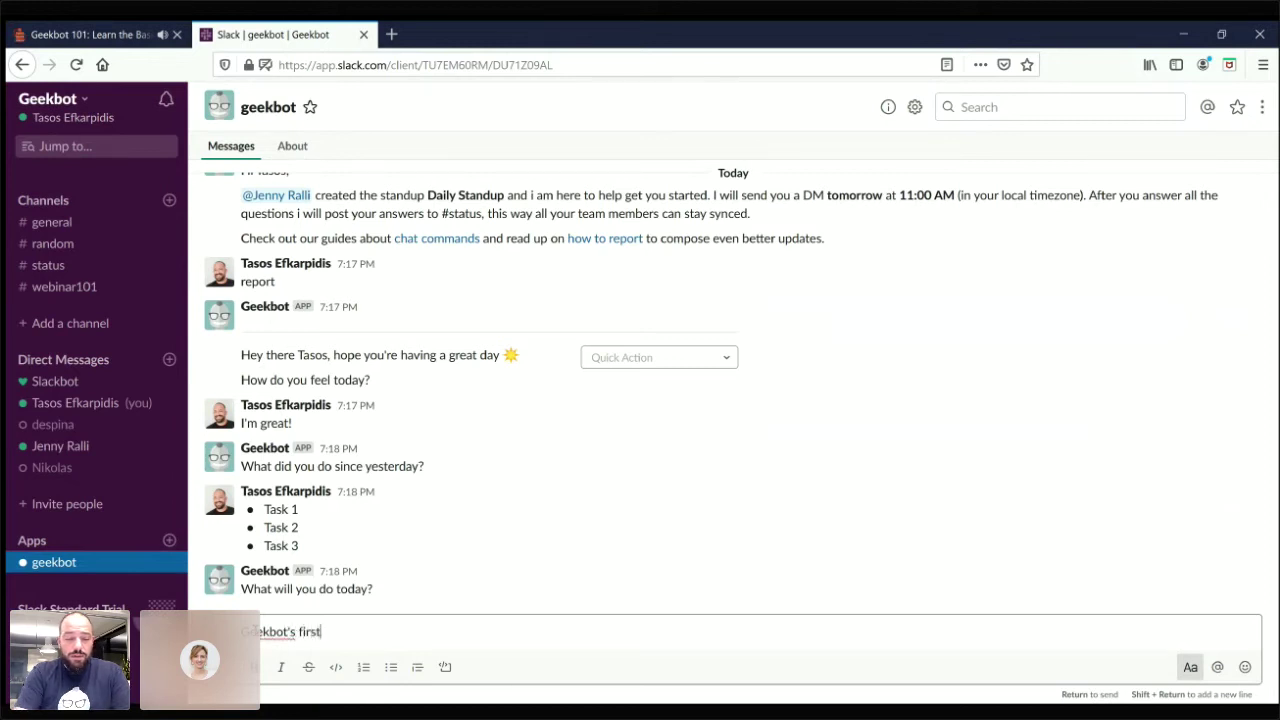
pyautogui.write(' webinar')
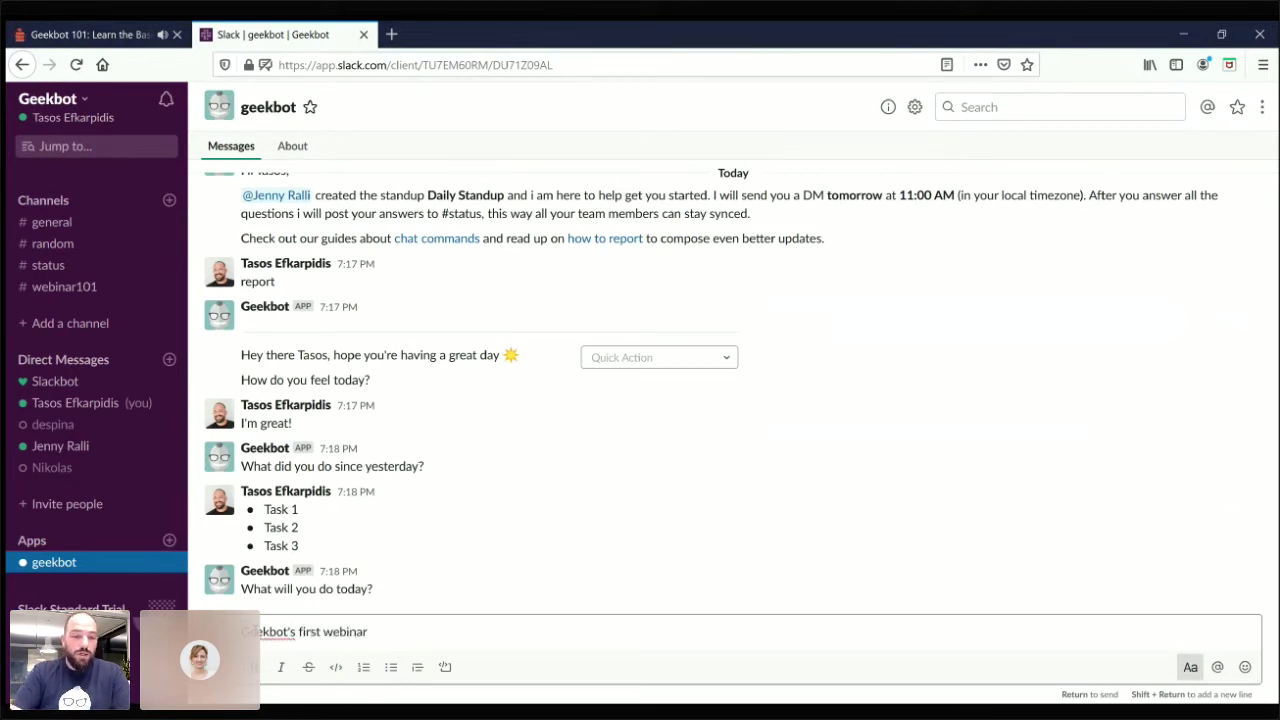
pyautogui.write('!')
pyautogui.press('Return')
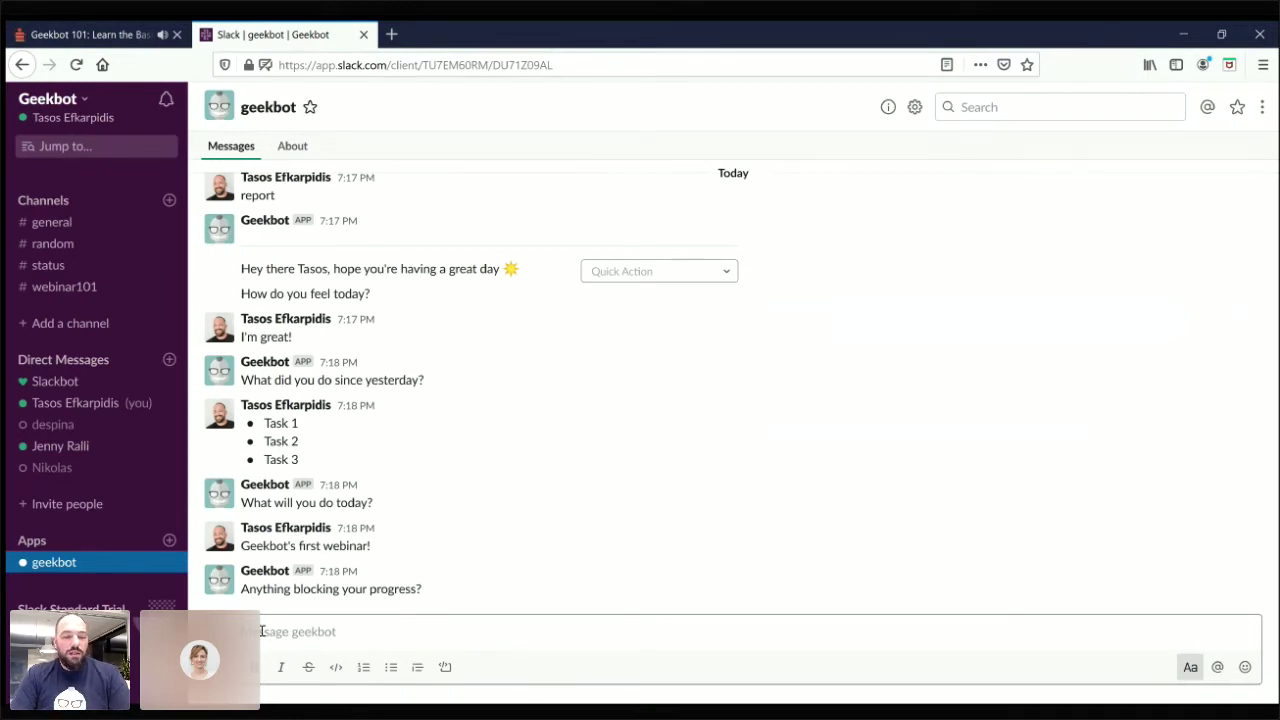
# Step: Answer the blocker question with a mention of the standup's creator and "I need the images for our webinar please", and view the status channel
pyautogui.write('@')
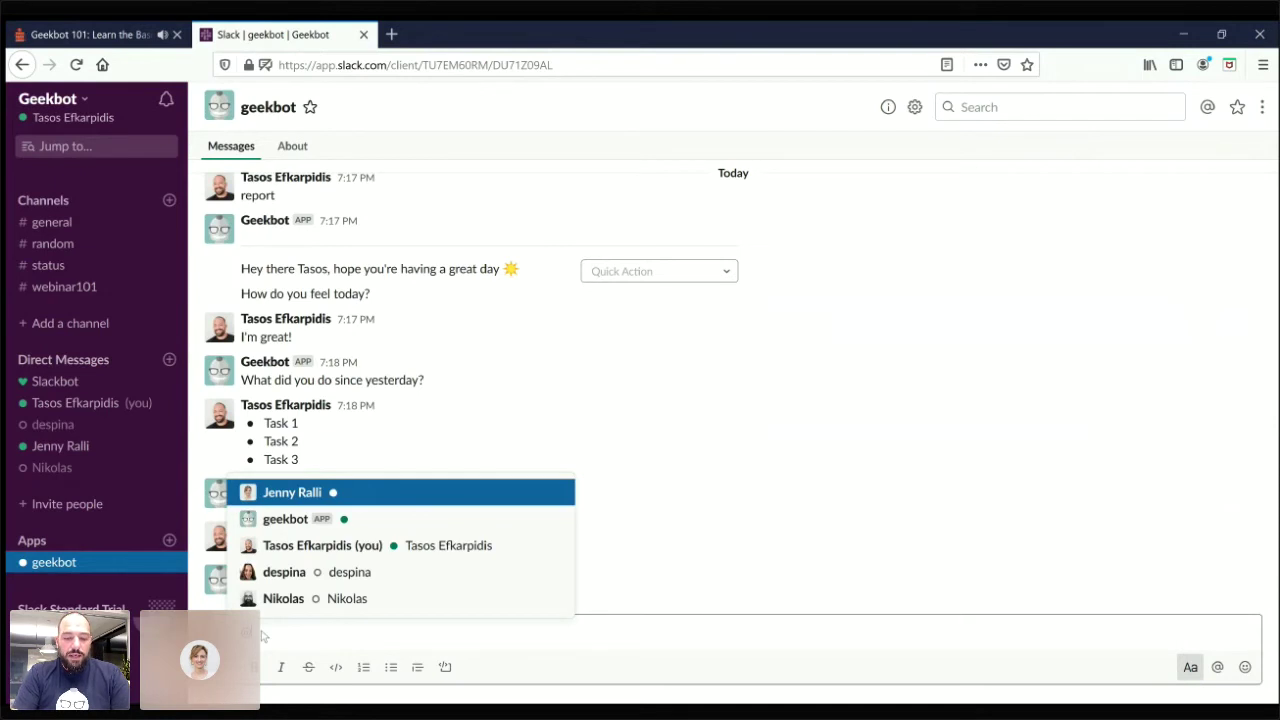
pyautogui.write('jen')
pyautogui.press('Return')
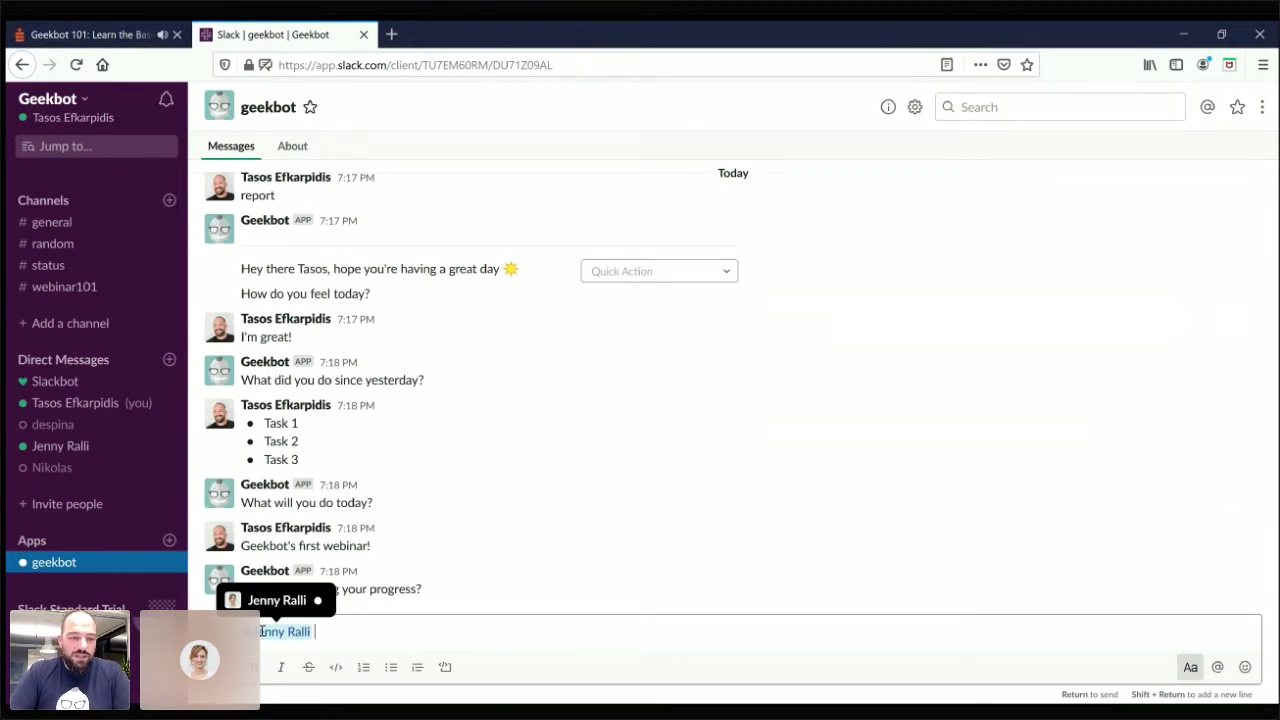
pyautogui.write('I ne')
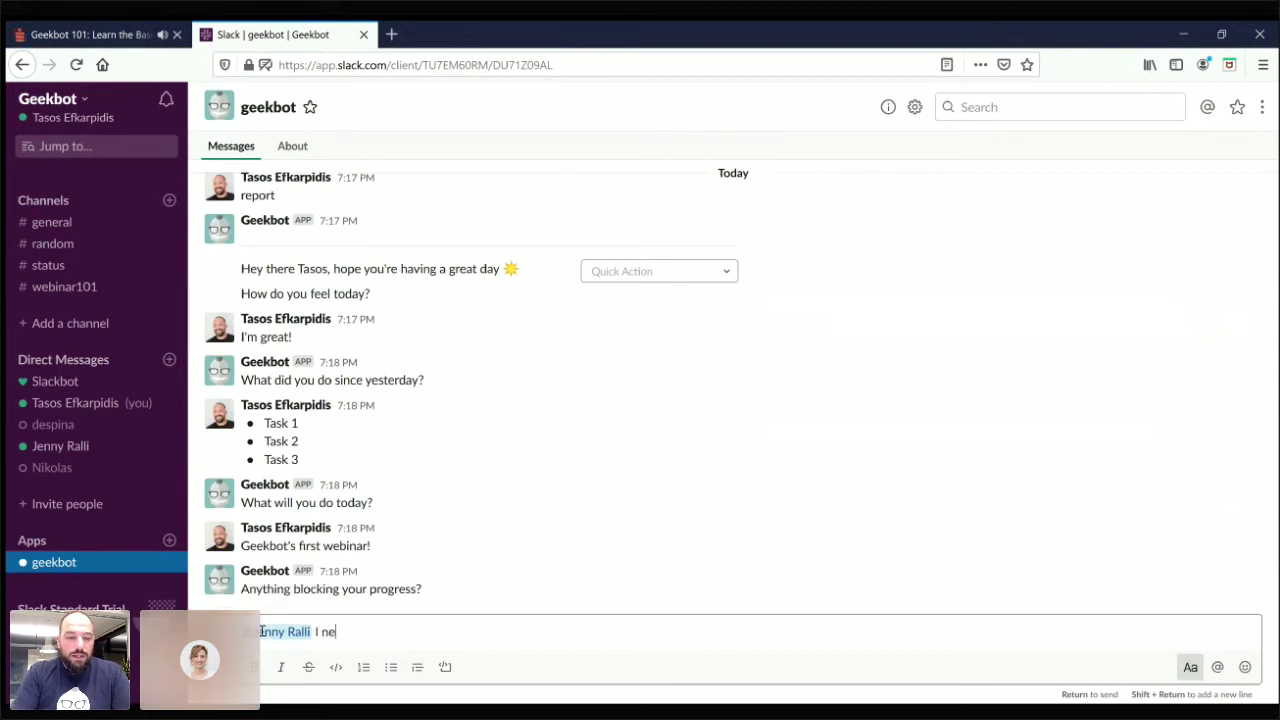
pyautogui.write('ed the')
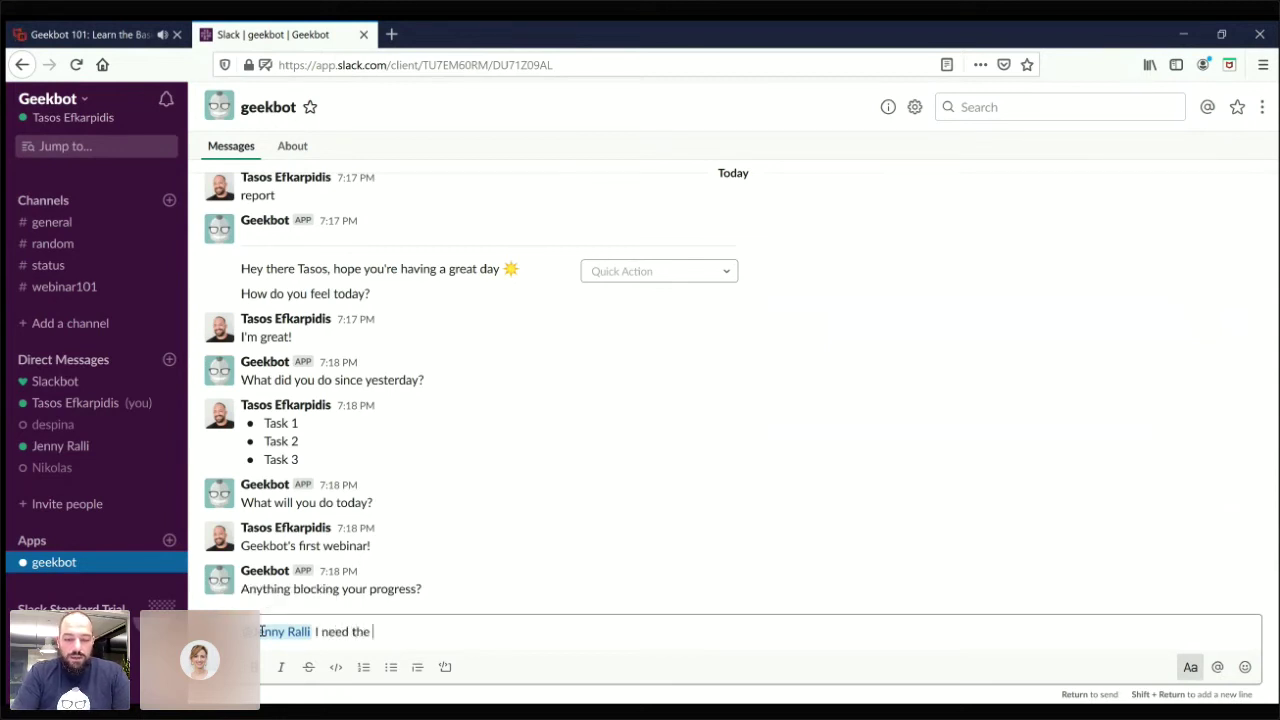
pyautogui.write(' images for')
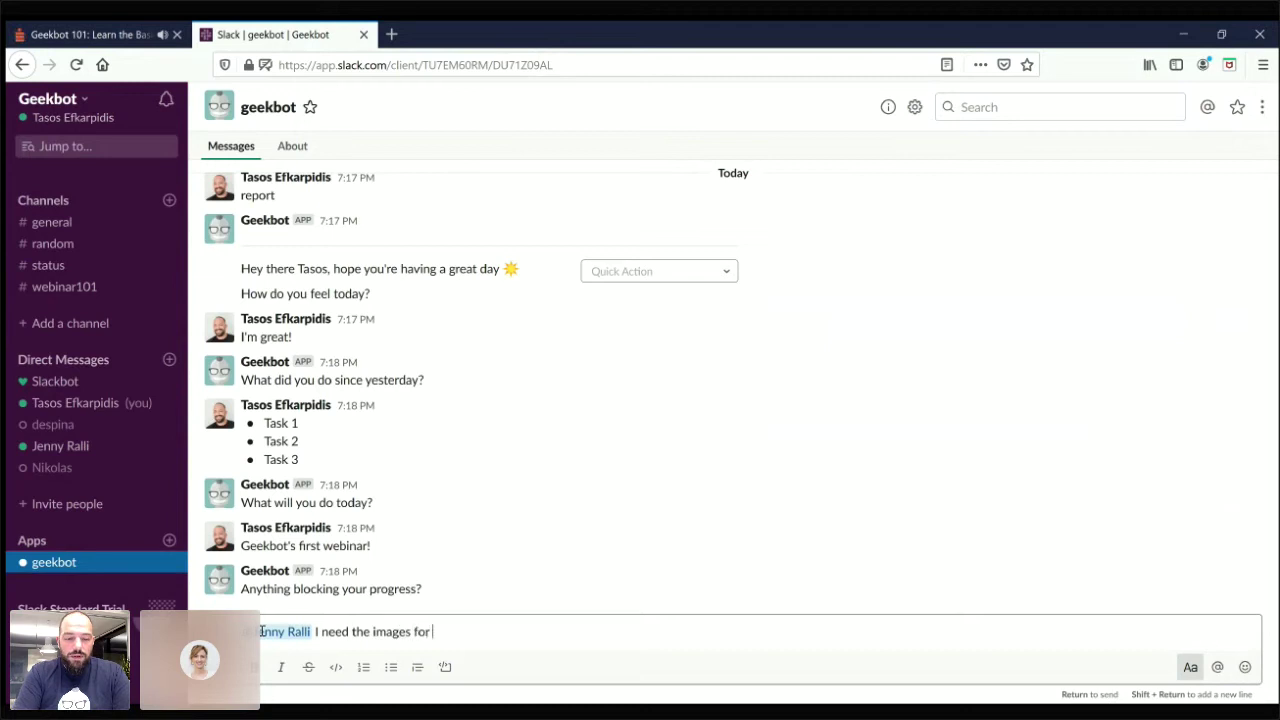
pyautogui.write(' our webinar please')
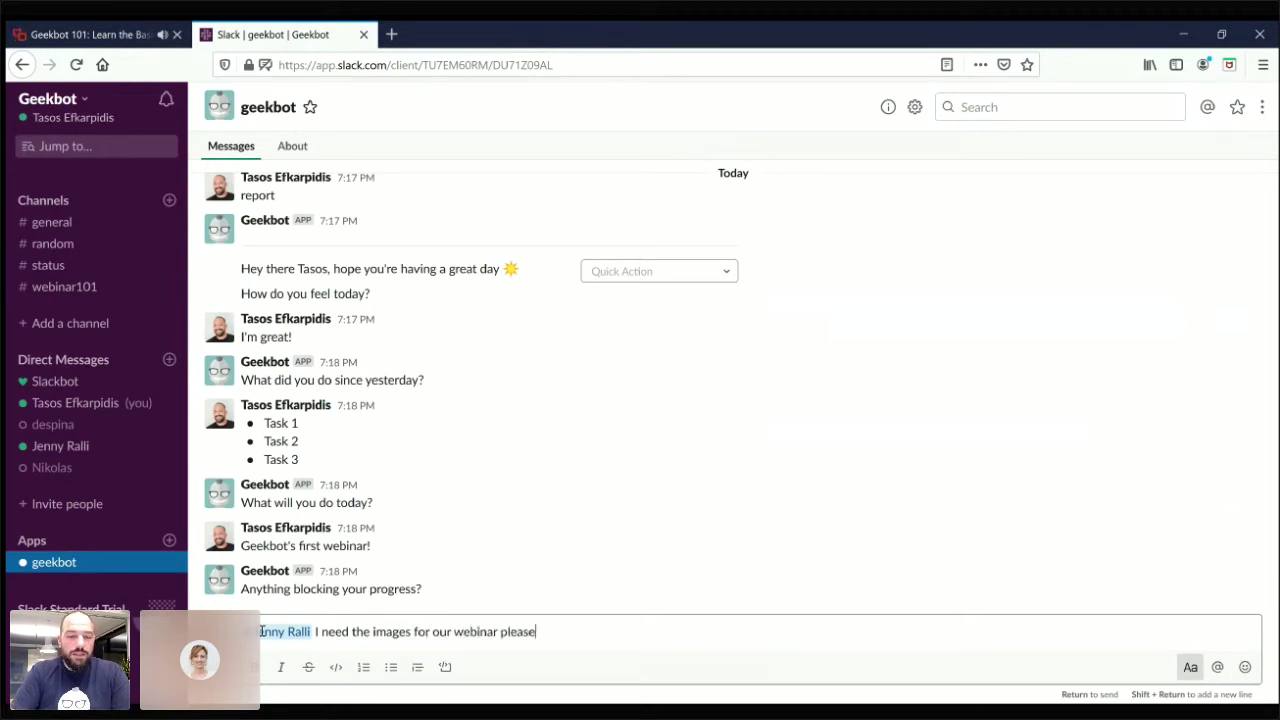
pyautogui.press('Return')
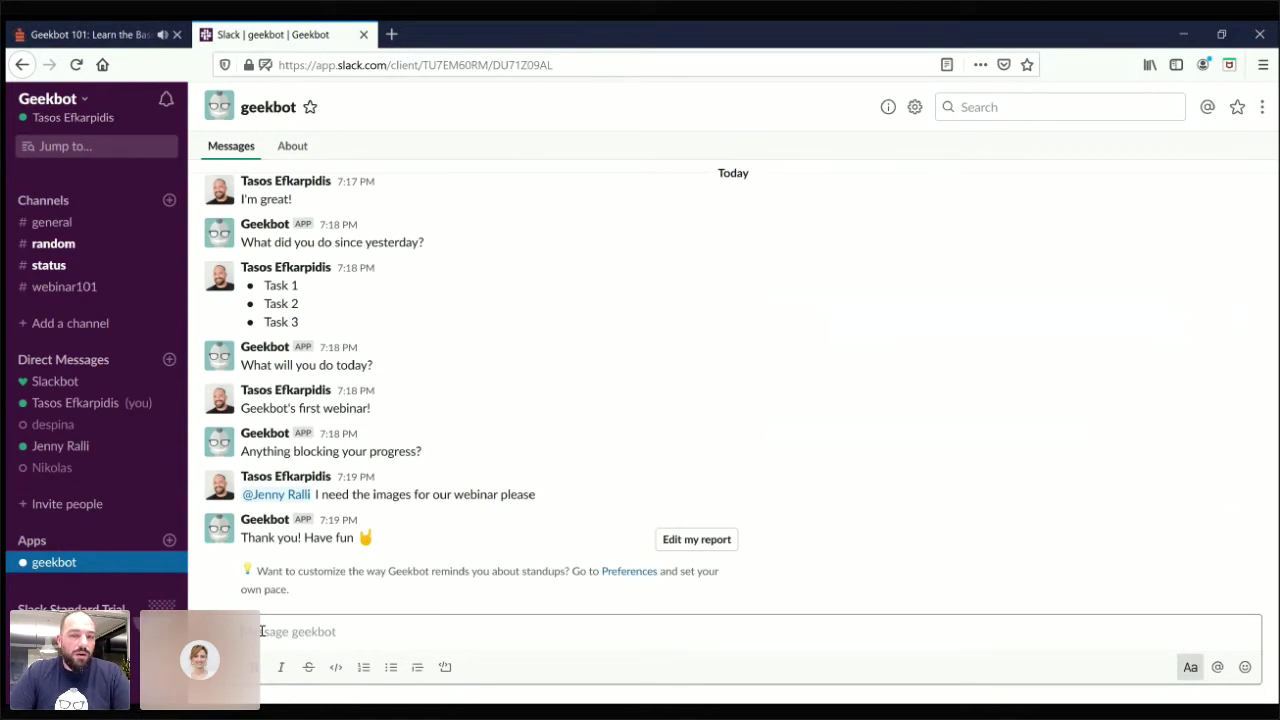
pyautogui.click(49, 268)
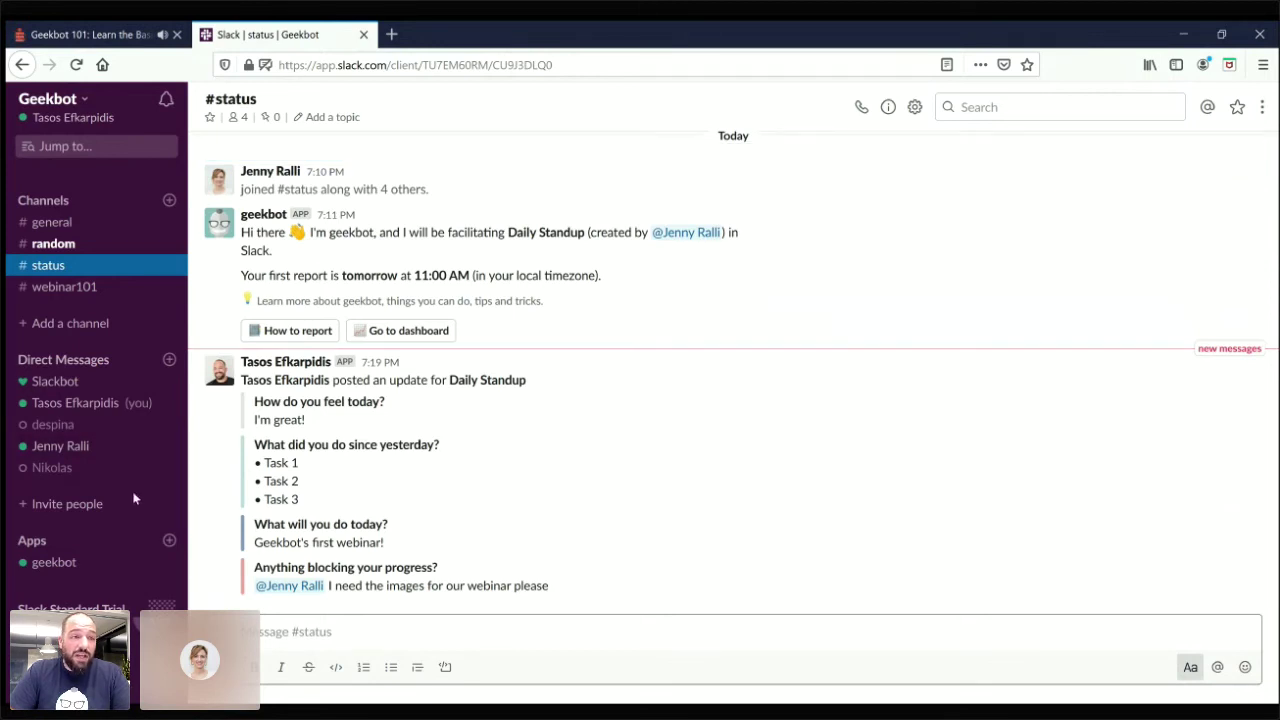
# Step: Check the posted standup report in the random channel and again in the status channel
pyautogui.click(50, 246)
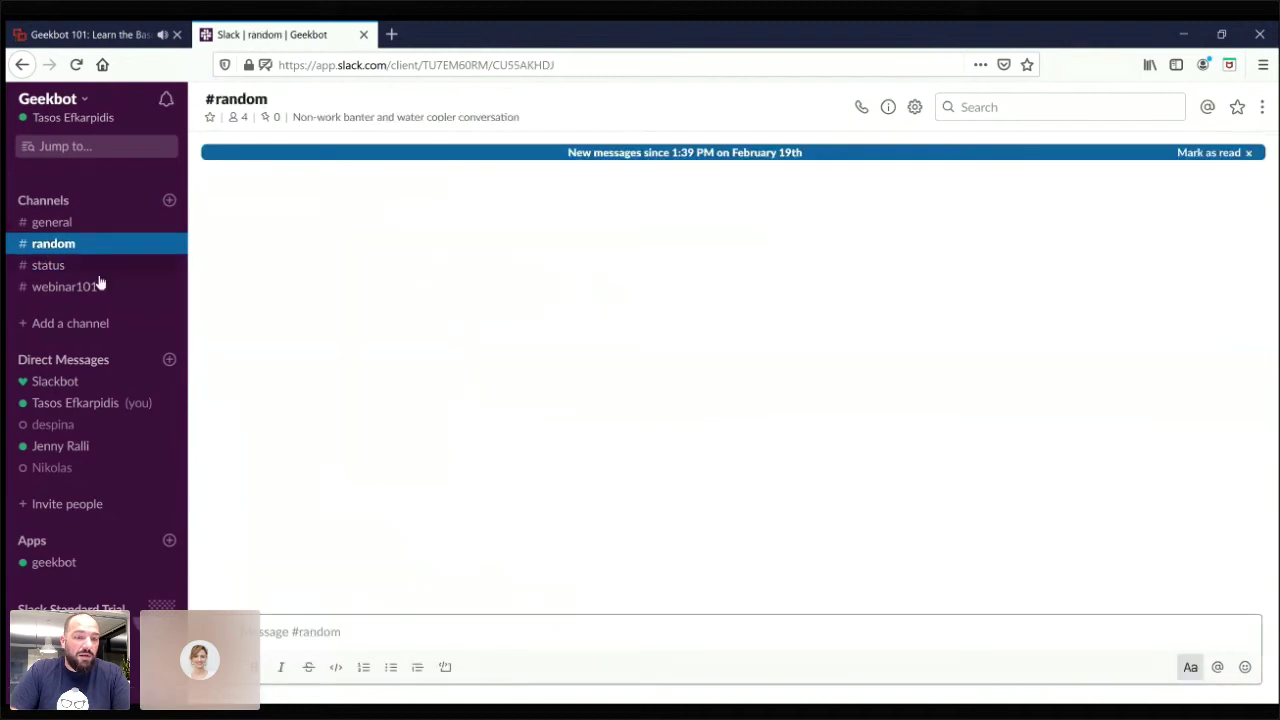
pyautogui.click(48, 266)
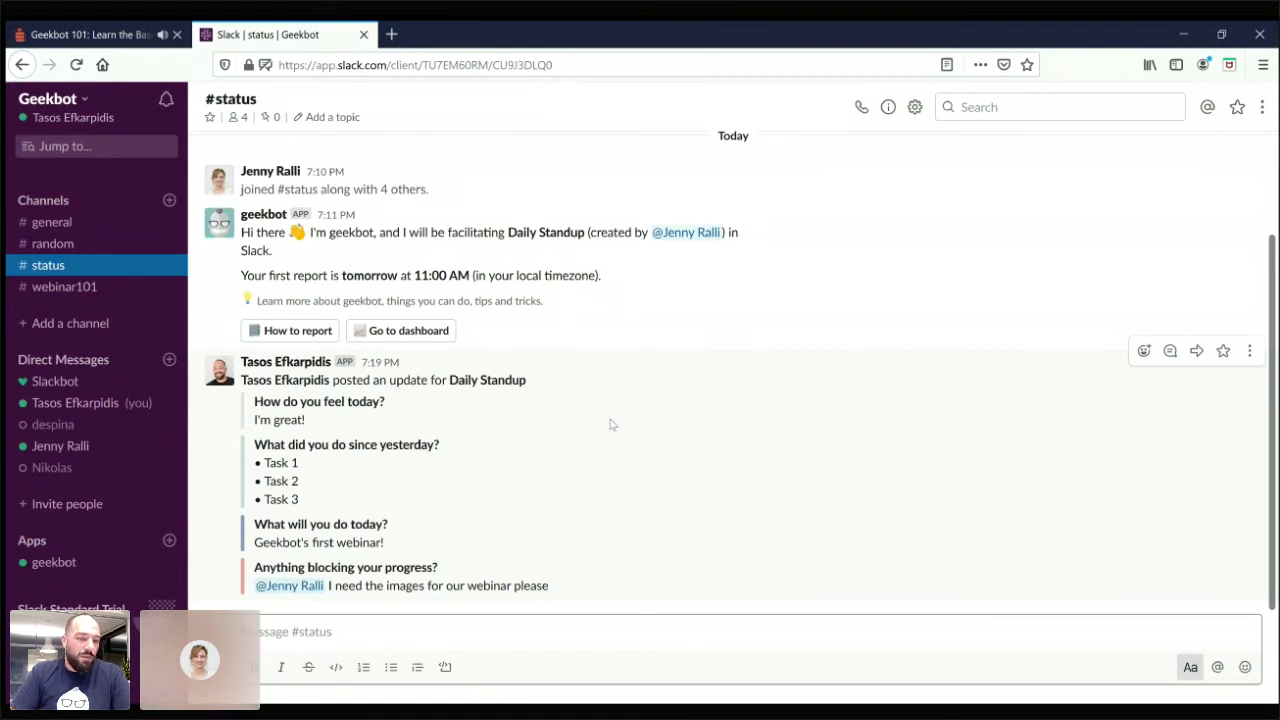
# Step: Edit the answer about work since yesterday in the geekbot chat to add a "Task 4" bullet, and view the report in the random channel
pyautogui.click(55, 562)
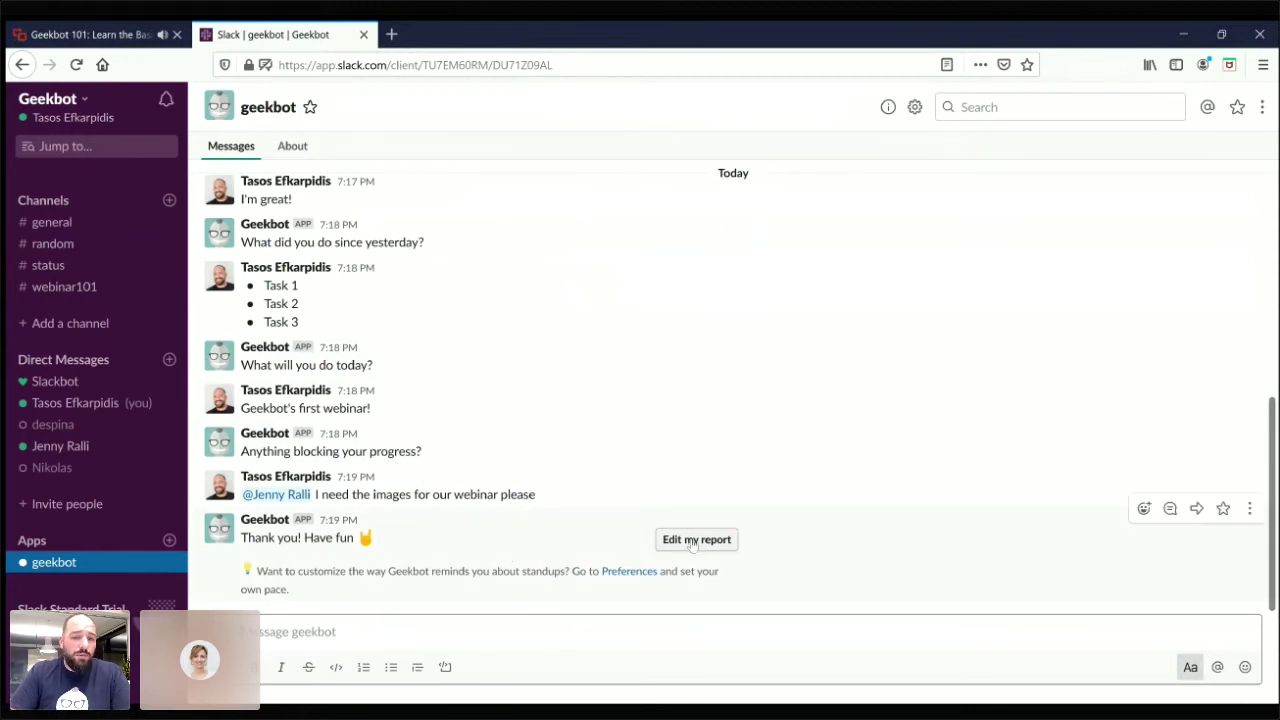
pyautogui.scroll(3, 795, 421)
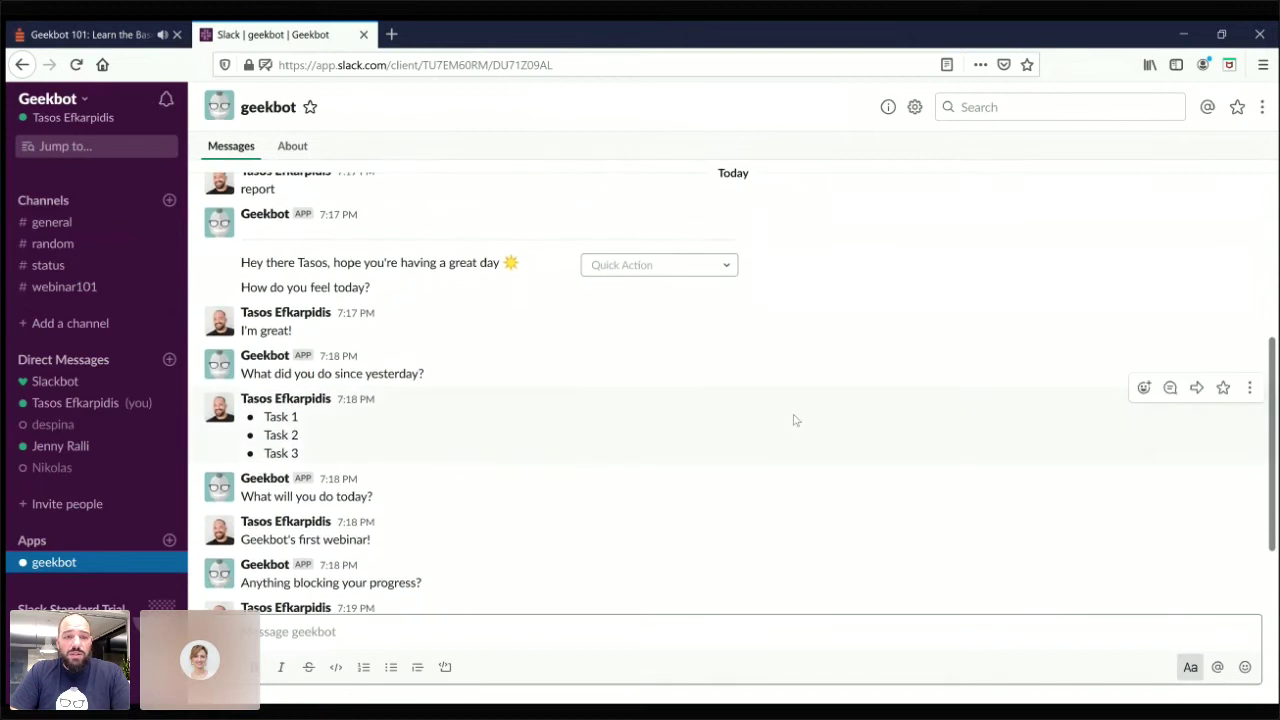
pyautogui.click(1249, 389)
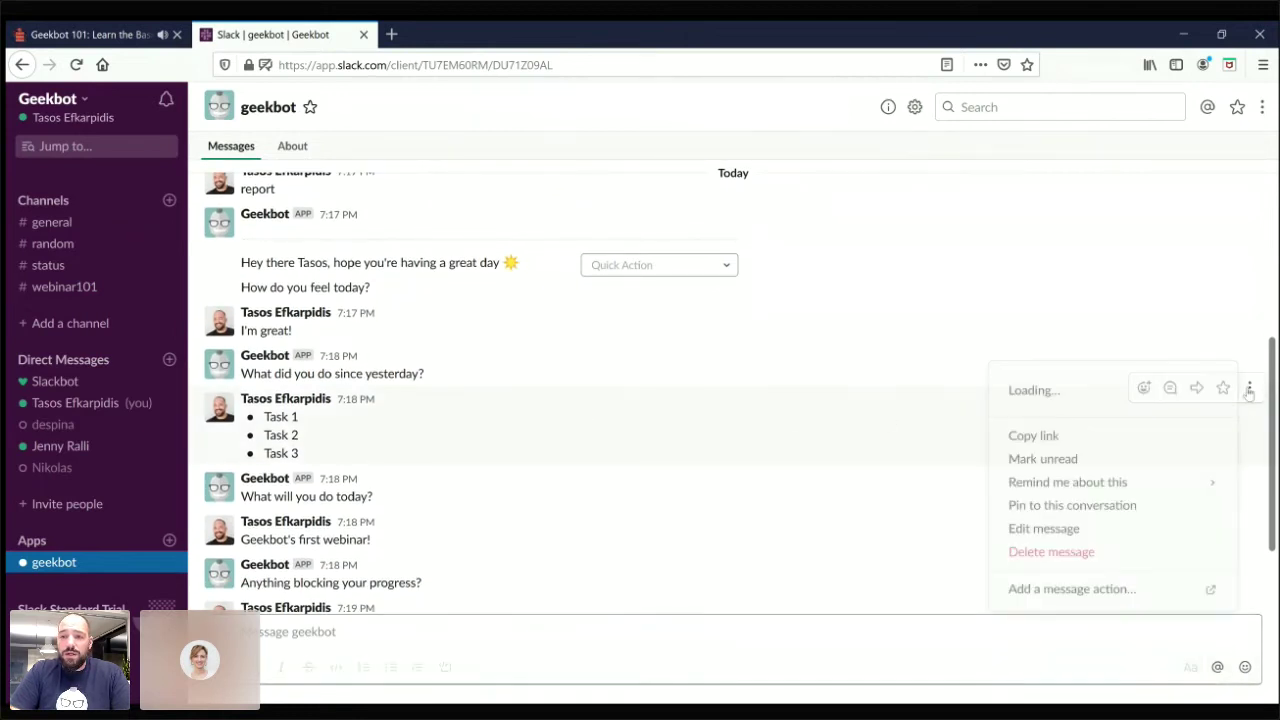
pyautogui.click(1041, 537)
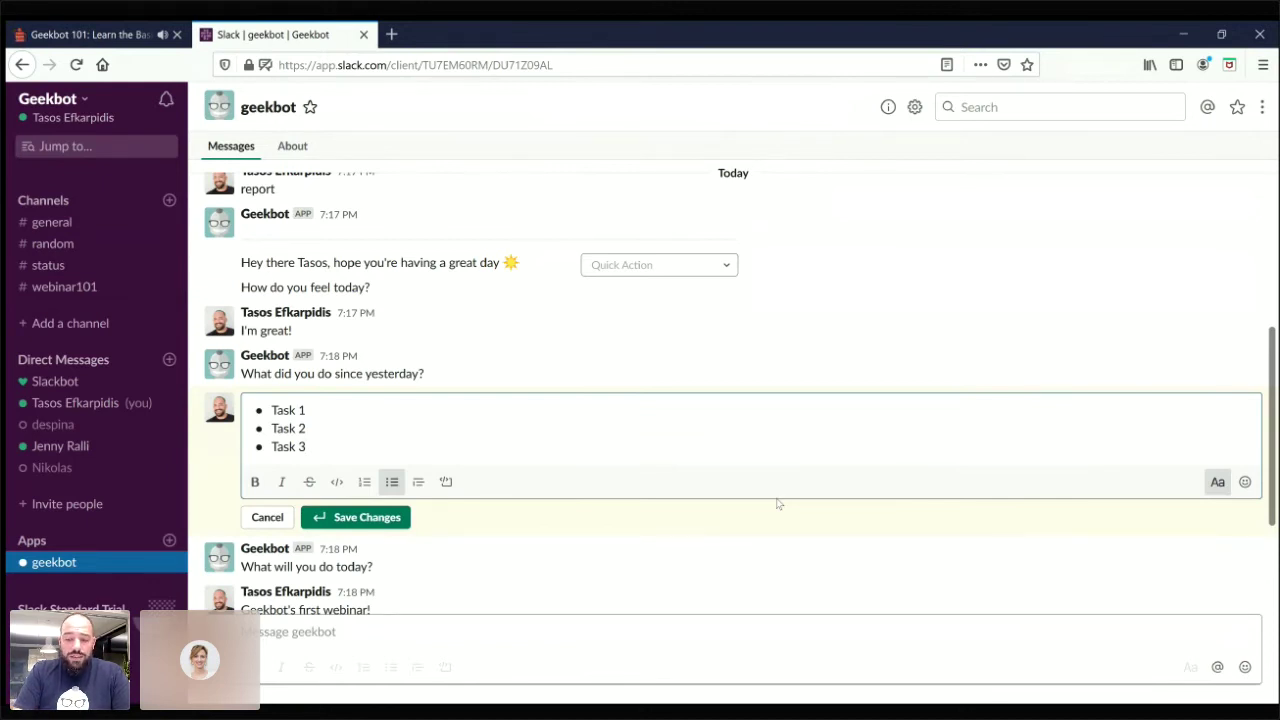
pyautogui.press('Return')
pyautogui.write('Ta')
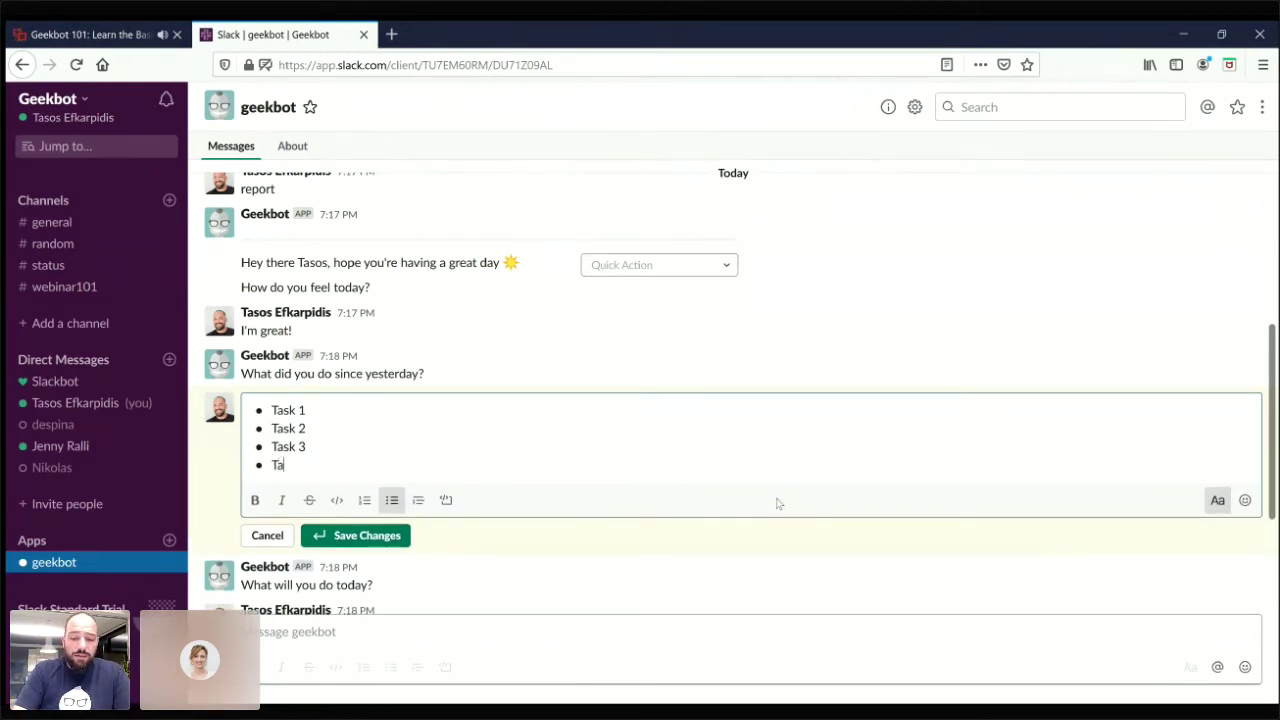
pyautogui.write('sk 4')
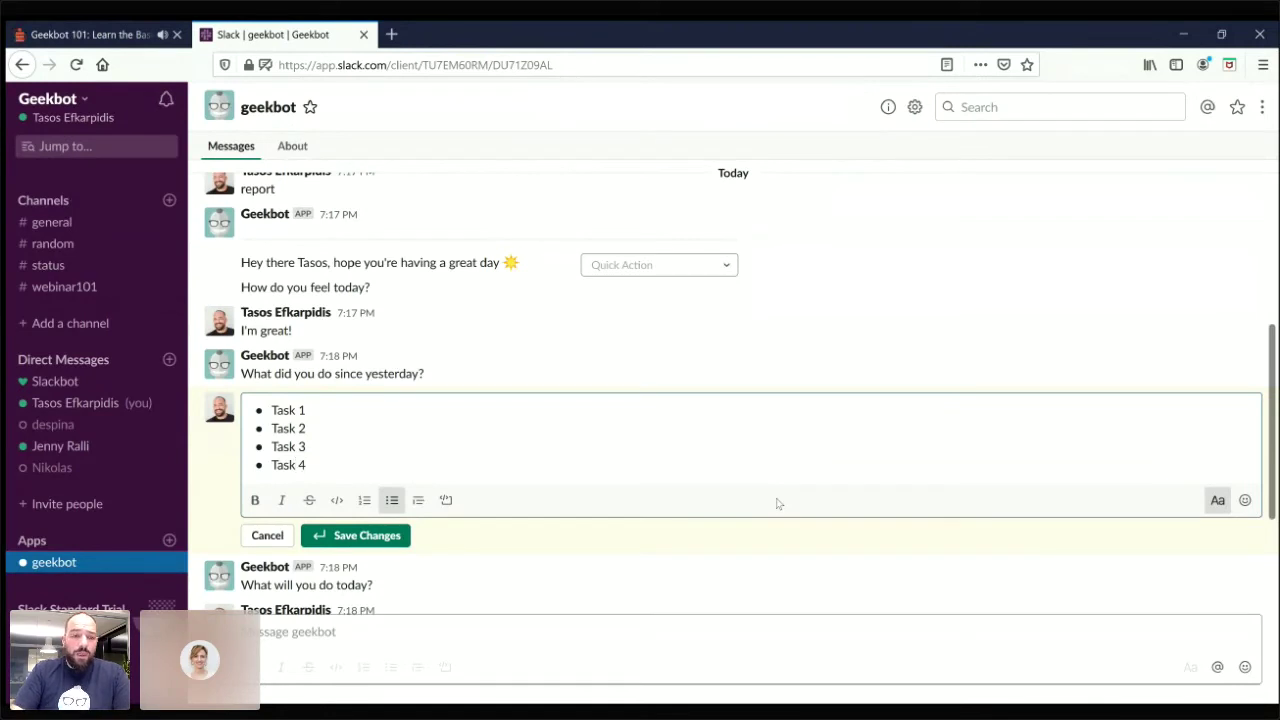
pyautogui.press('Return')
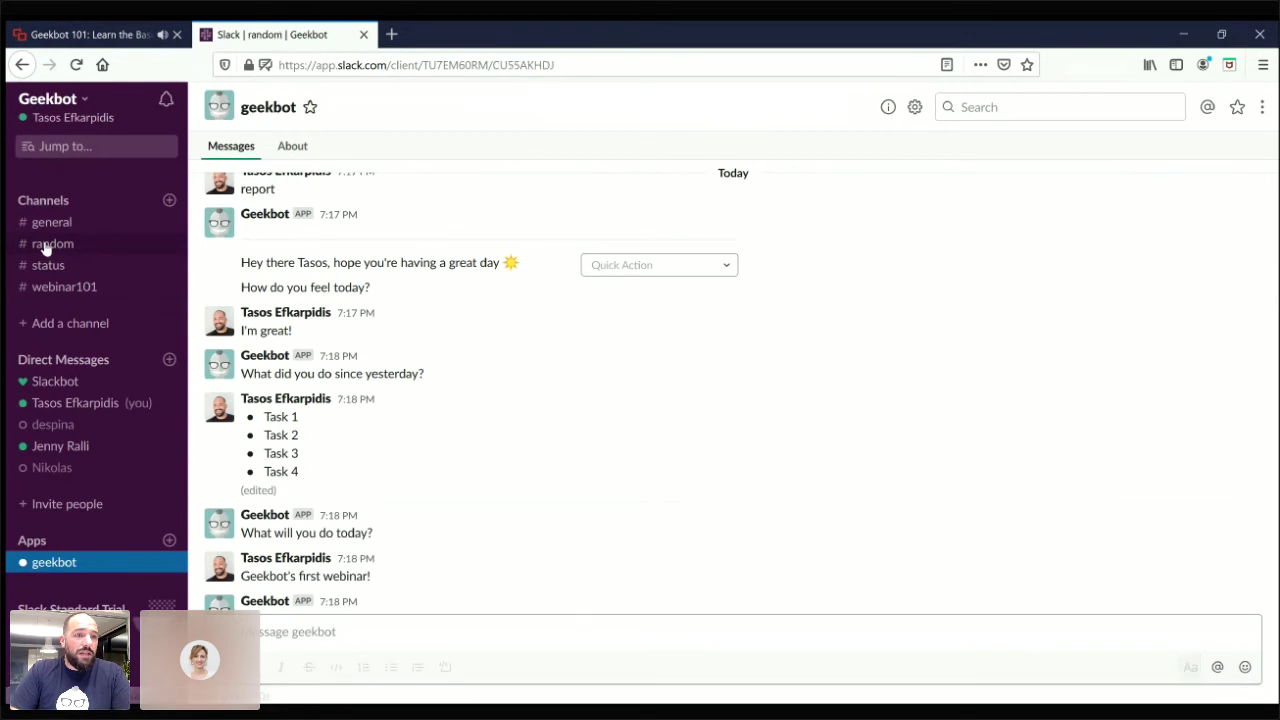
pyautogui.click(45, 248)
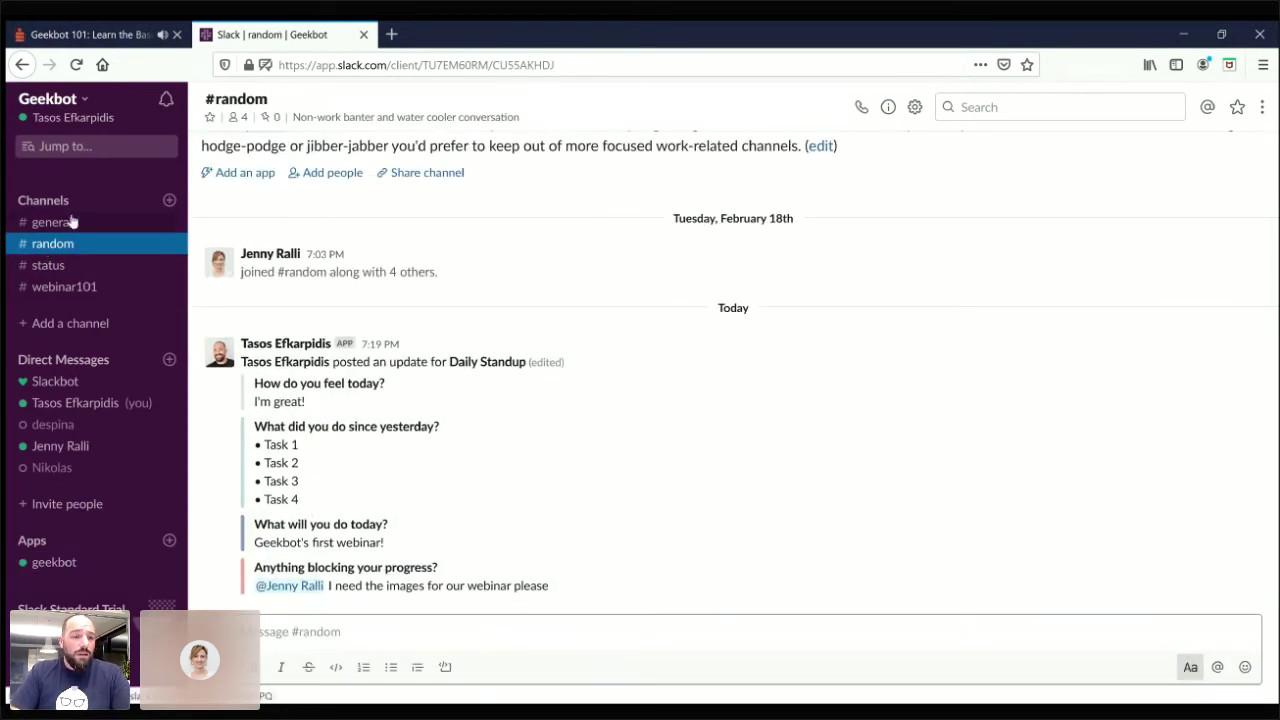
# Step: Start another standup by sending "report" to geekbot and skip the feeling question with "-"
pyautogui.click(54, 563)
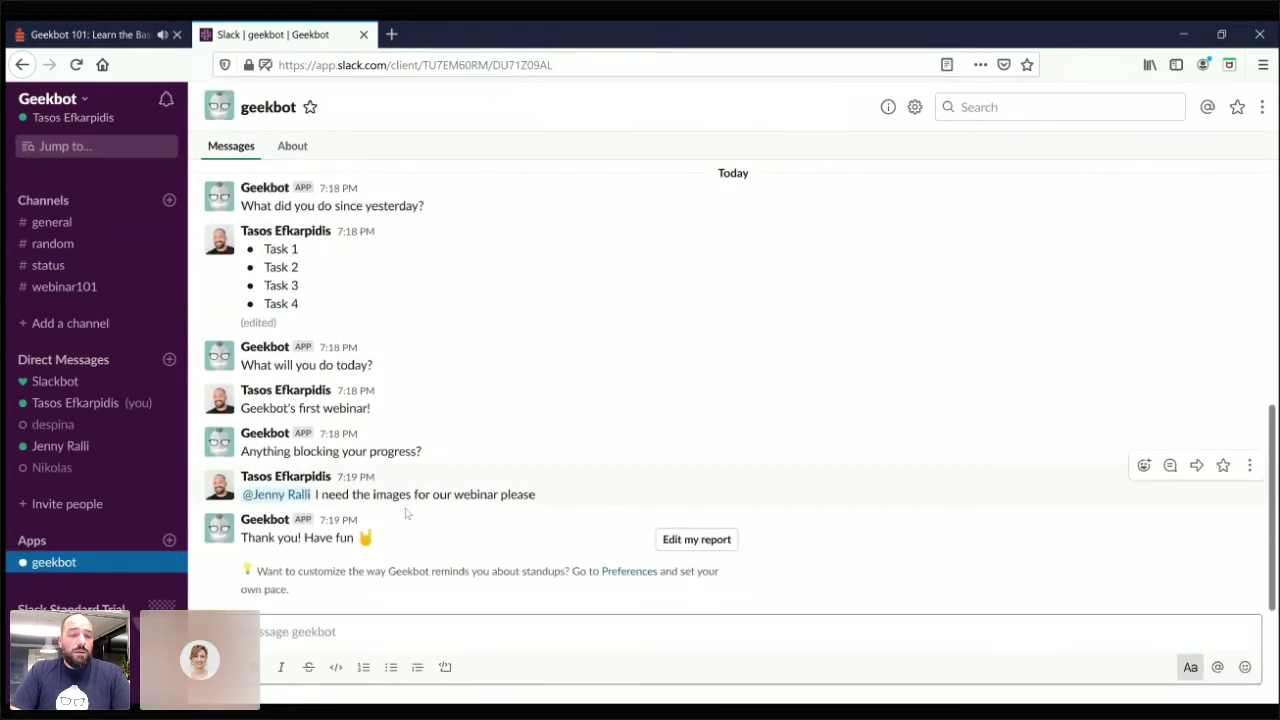
pyautogui.click(301, 631)
pyautogui.write('Also')
pyautogui.press('Return')
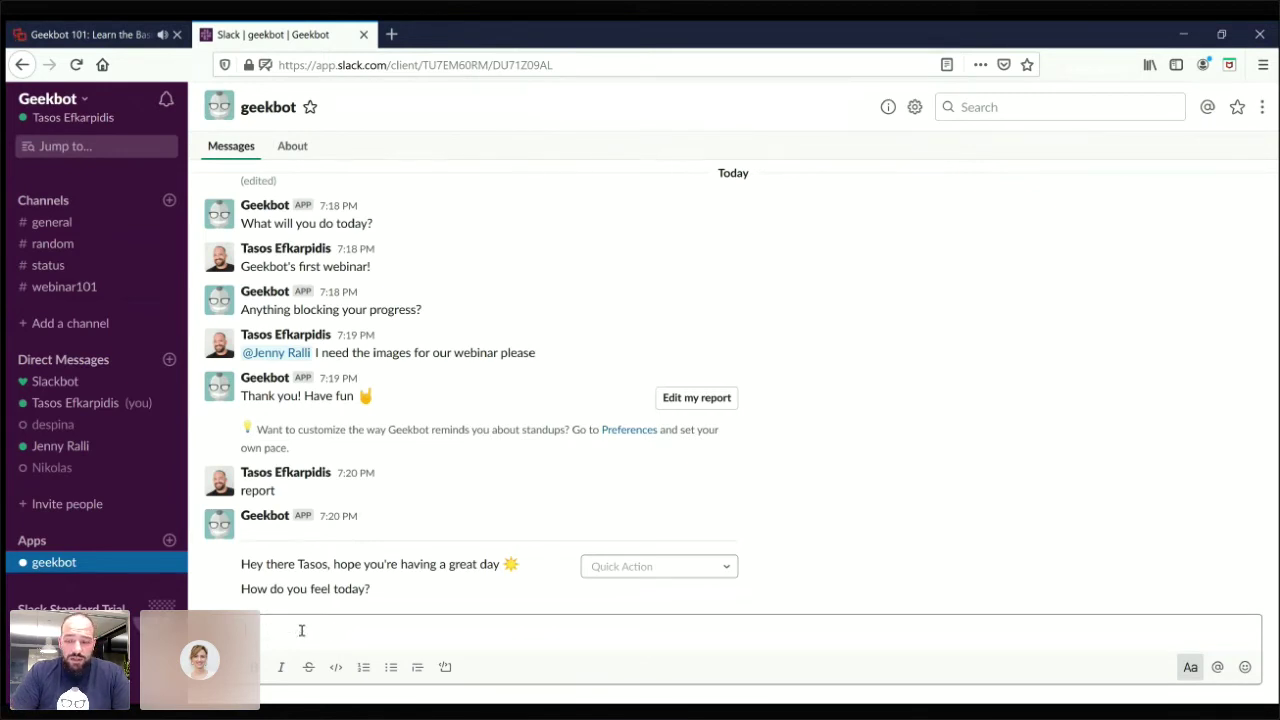
pyautogui.press('Return')
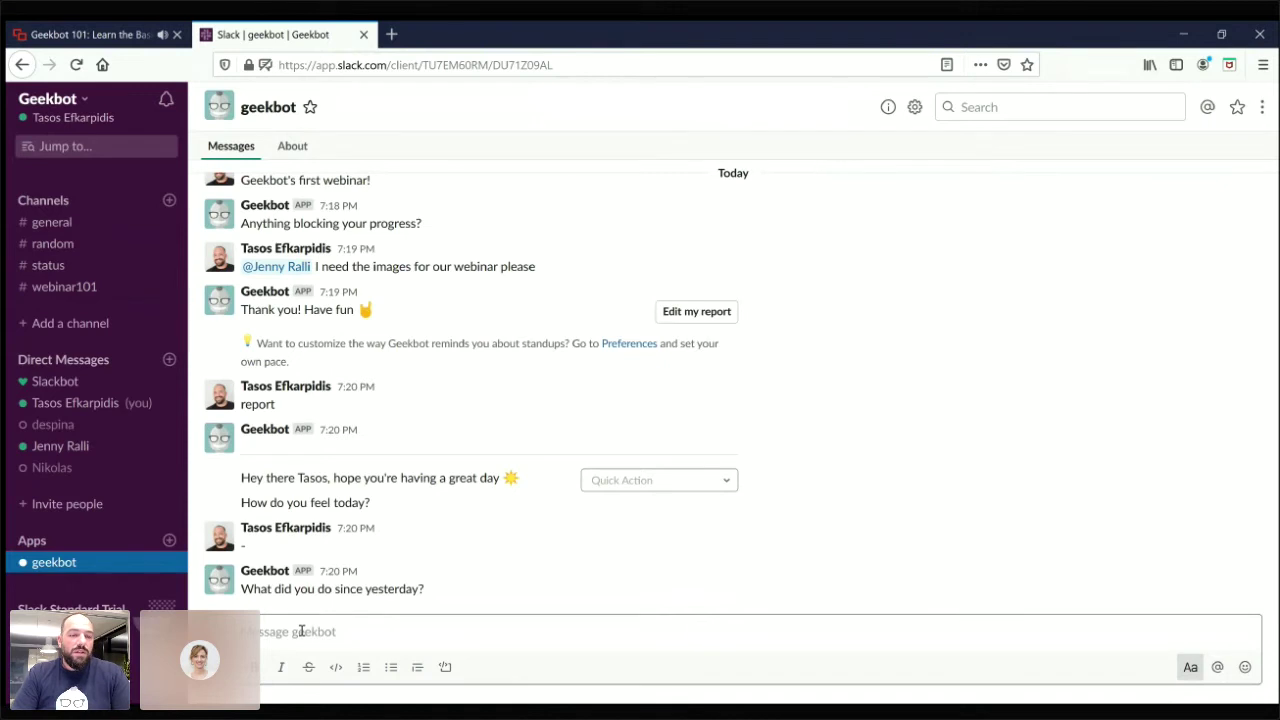
# Step: Answer the question about work since yesterday with "Task 1" and the question about today's plans with "Task 2"
pyautogui.click(301, 631)
pyautogui.write('ok')
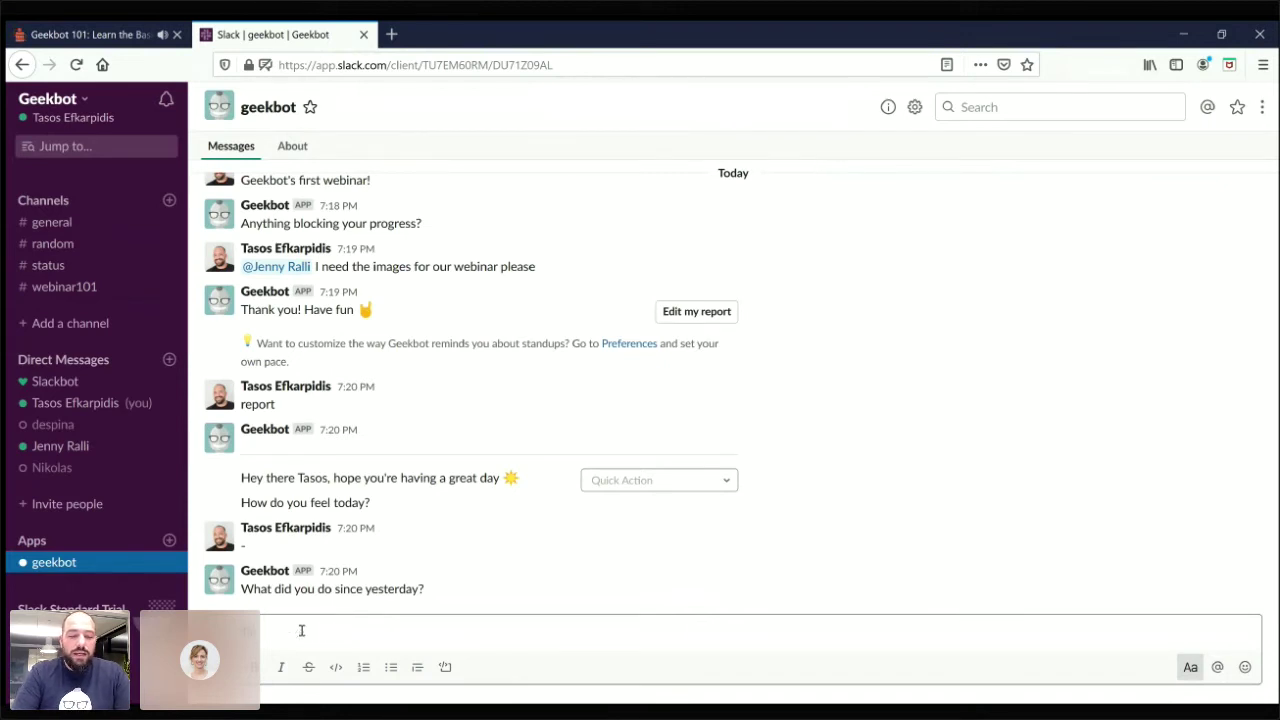
pyautogui.press('Return')
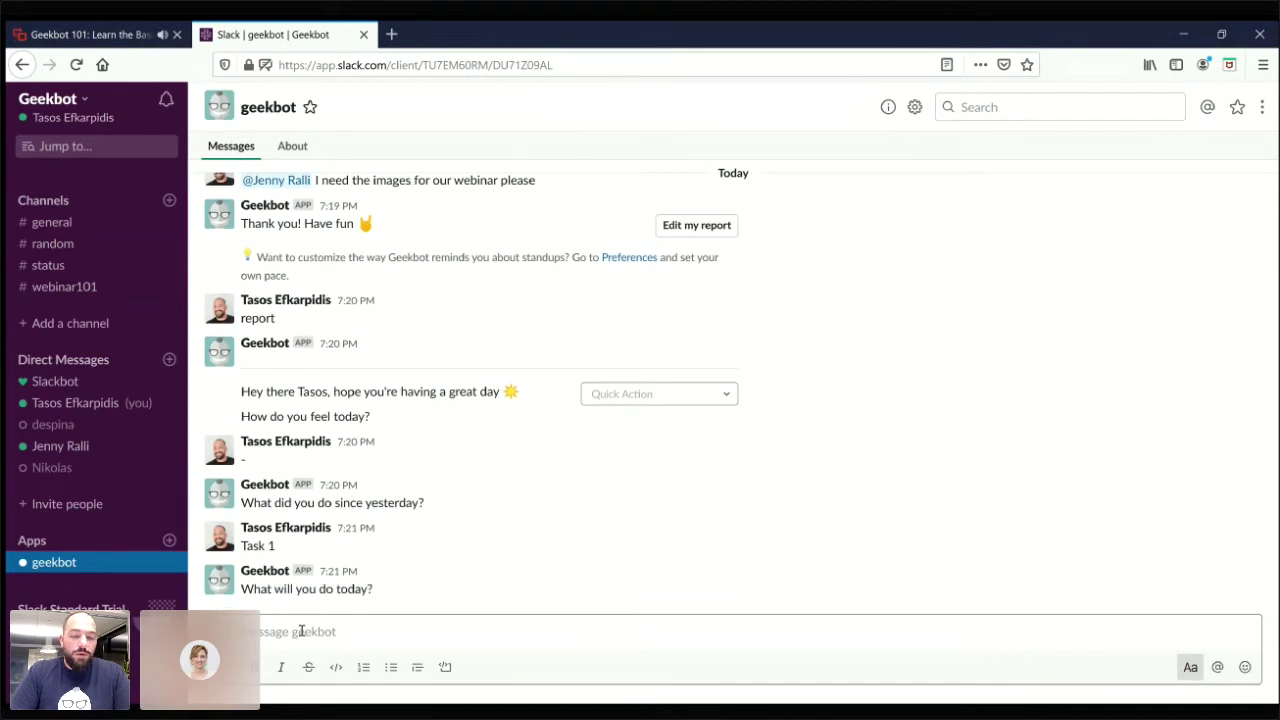
pyautogui.write('Task')
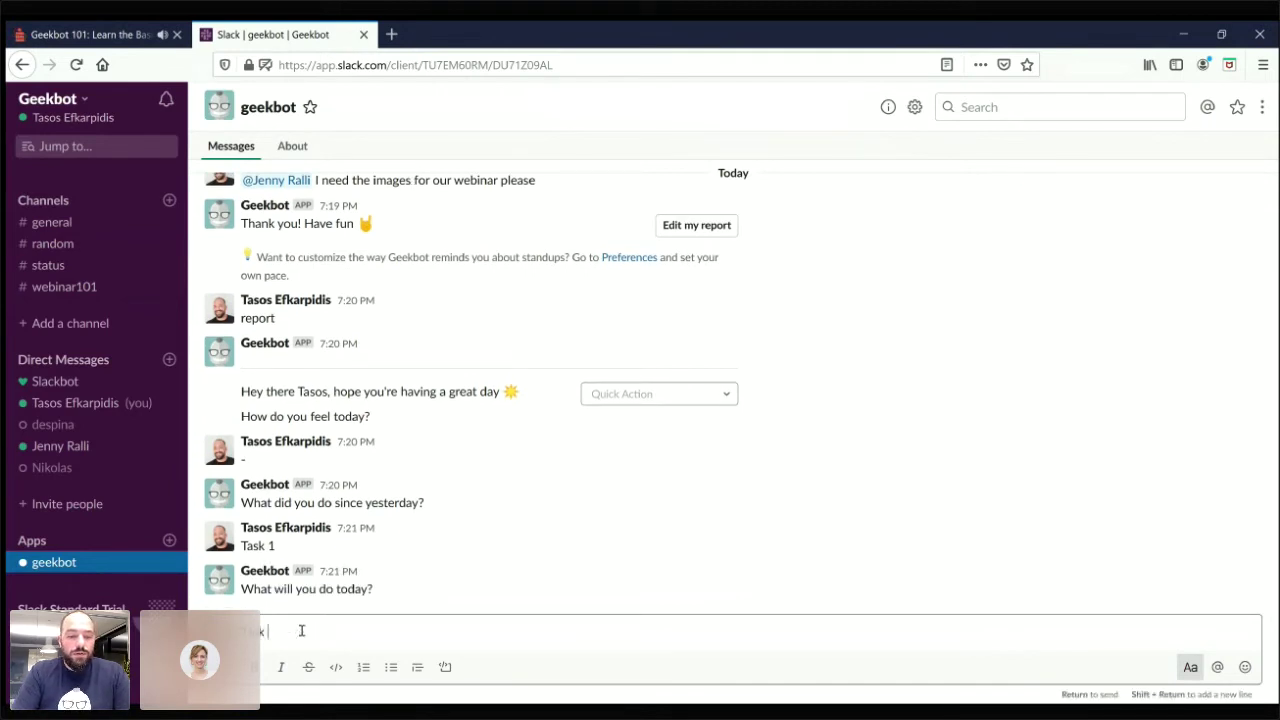
pyautogui.write(' 32')
pyautogui.press('Return')
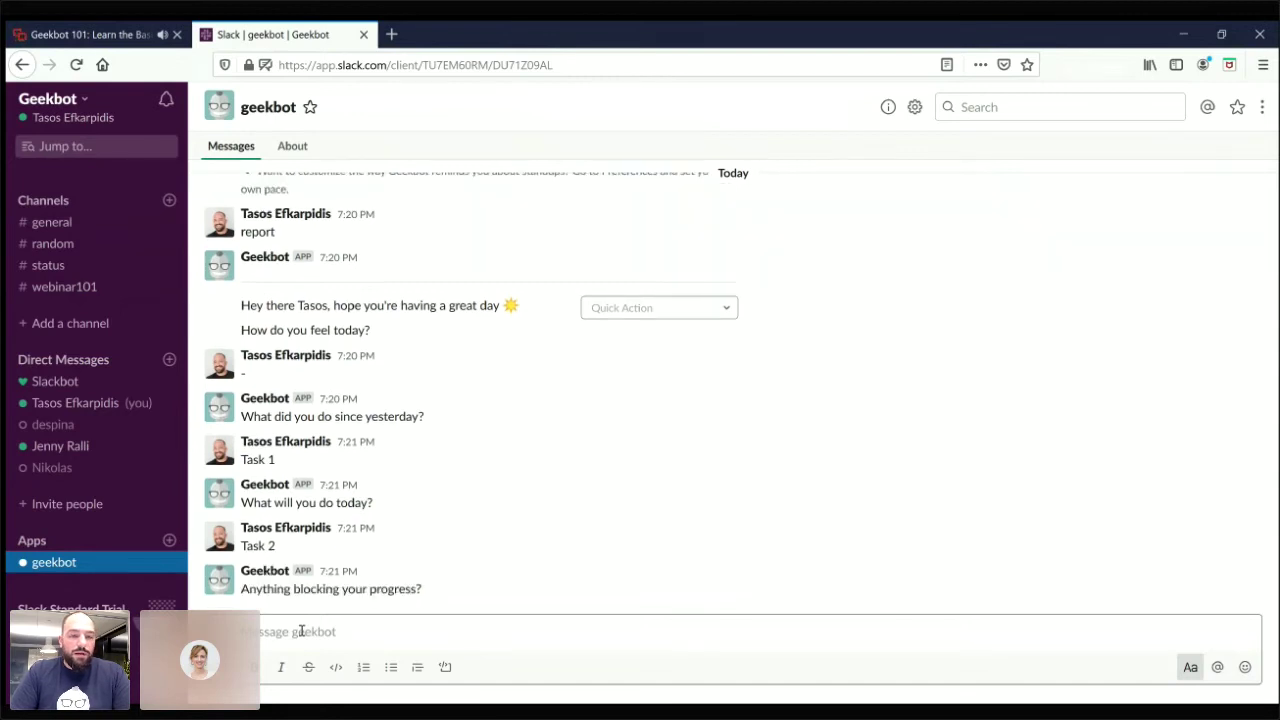
# Step: Skip the blocker question with "-" and view the new report in the status channel
pyautogui.write('-')
pyautogui.press('Return')
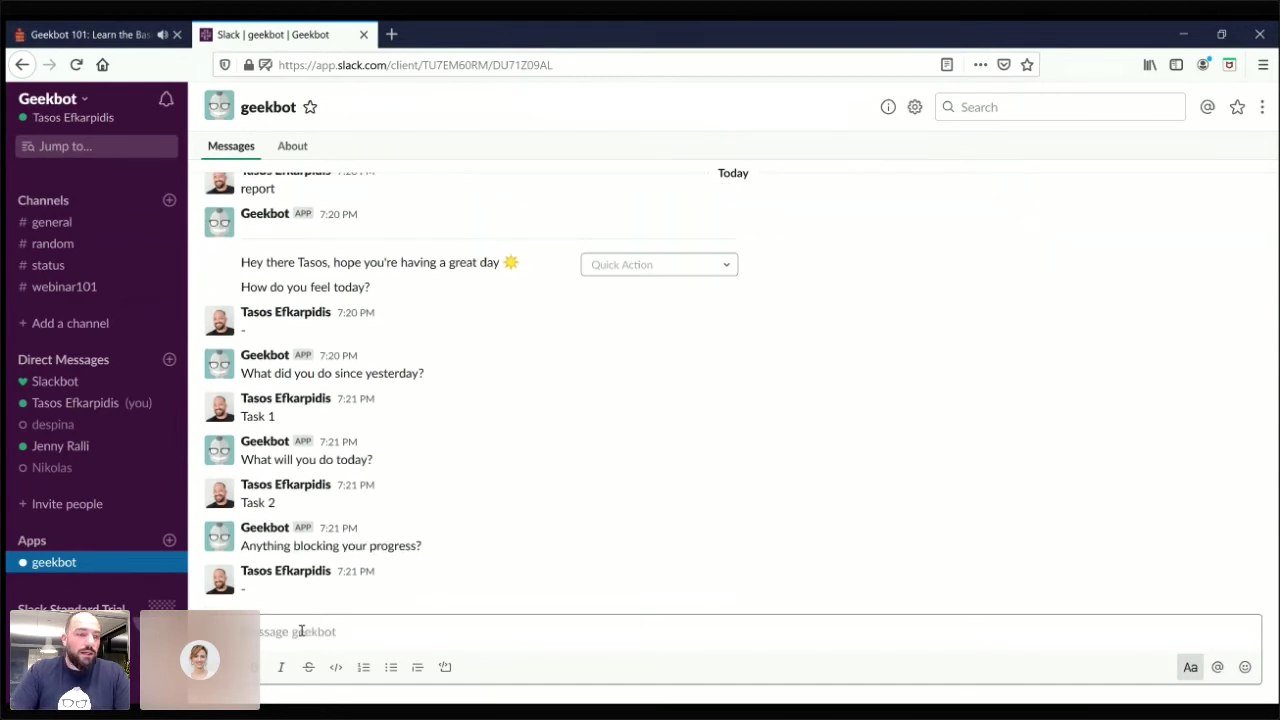
pyautogui.click(48, 265)
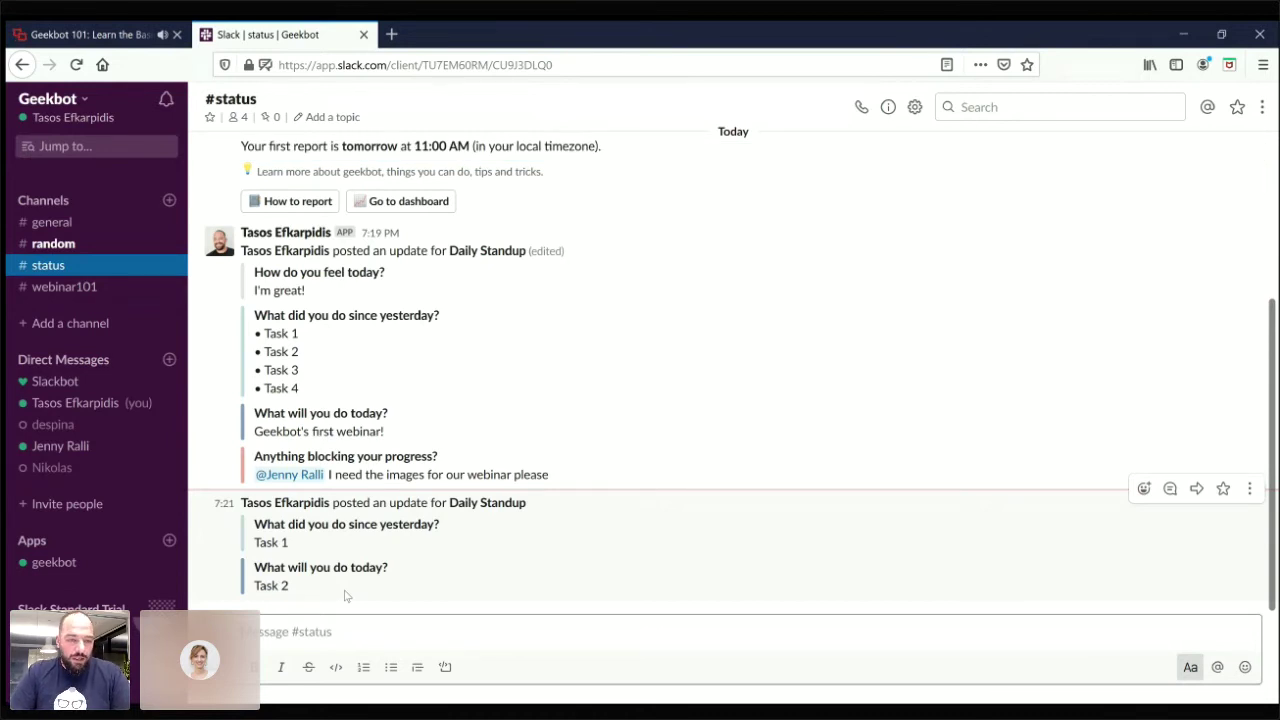
# Step: Send "help" to geekbot and use its out-of-office command to schedule an absence with "From tomorrow until Monday"
pyautogui.click(48, 567)
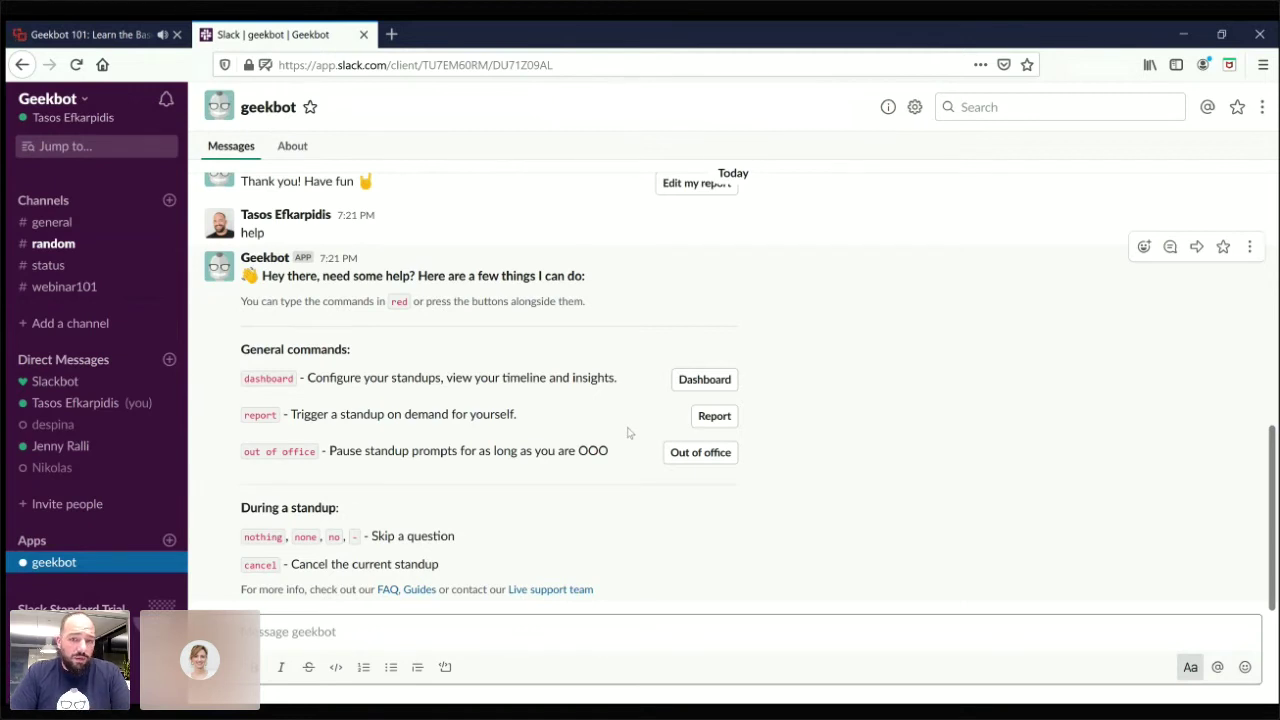
pyautogui.click(697, 455)
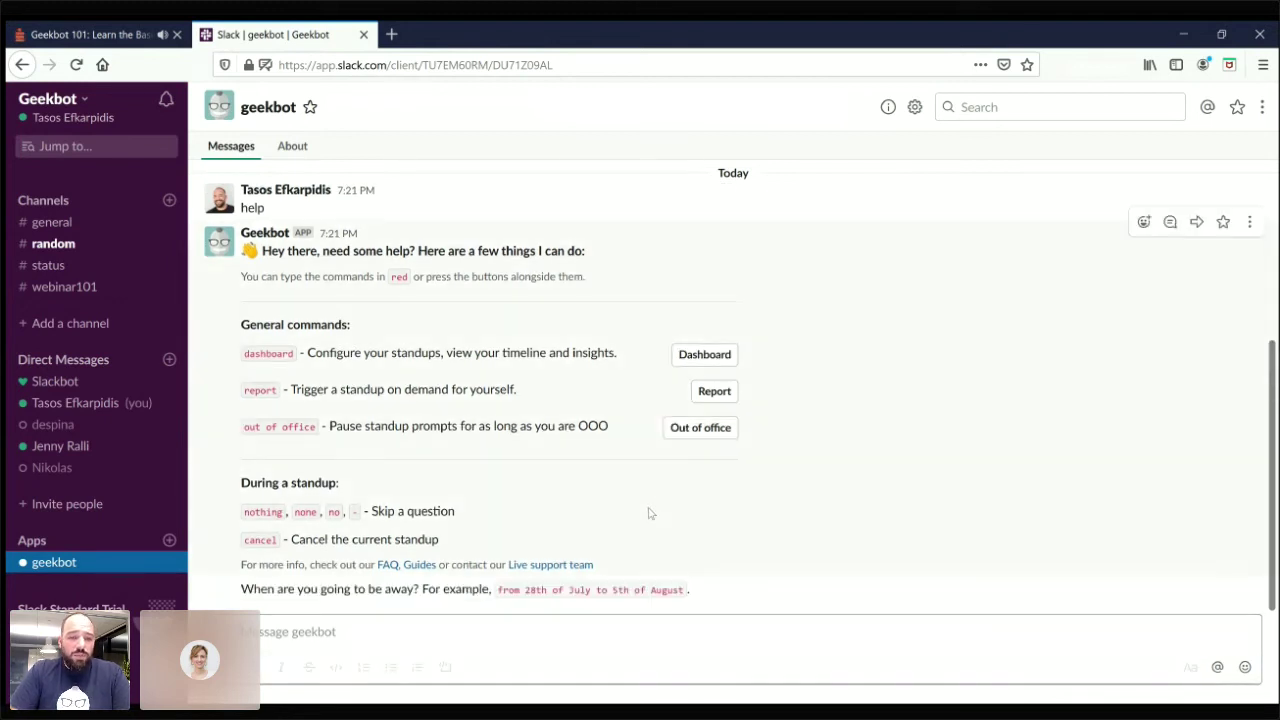
pyautogui.click(323, 627)
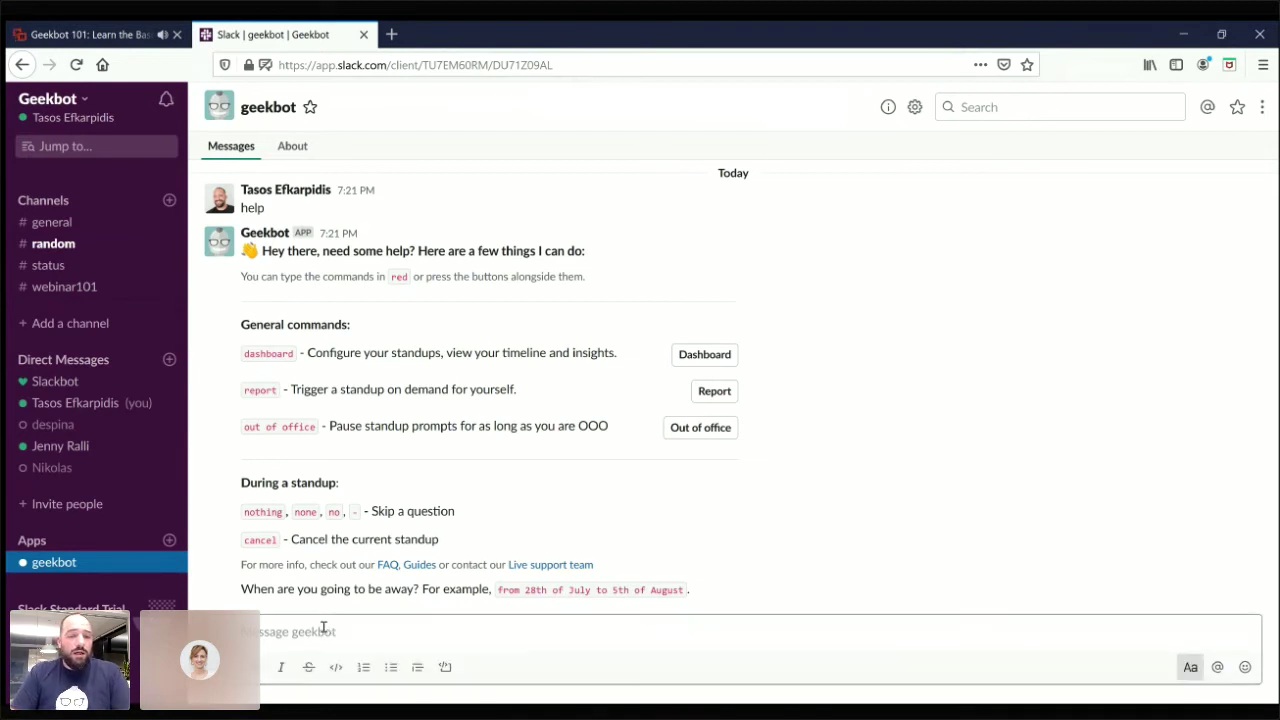
pyautogui.write('f')
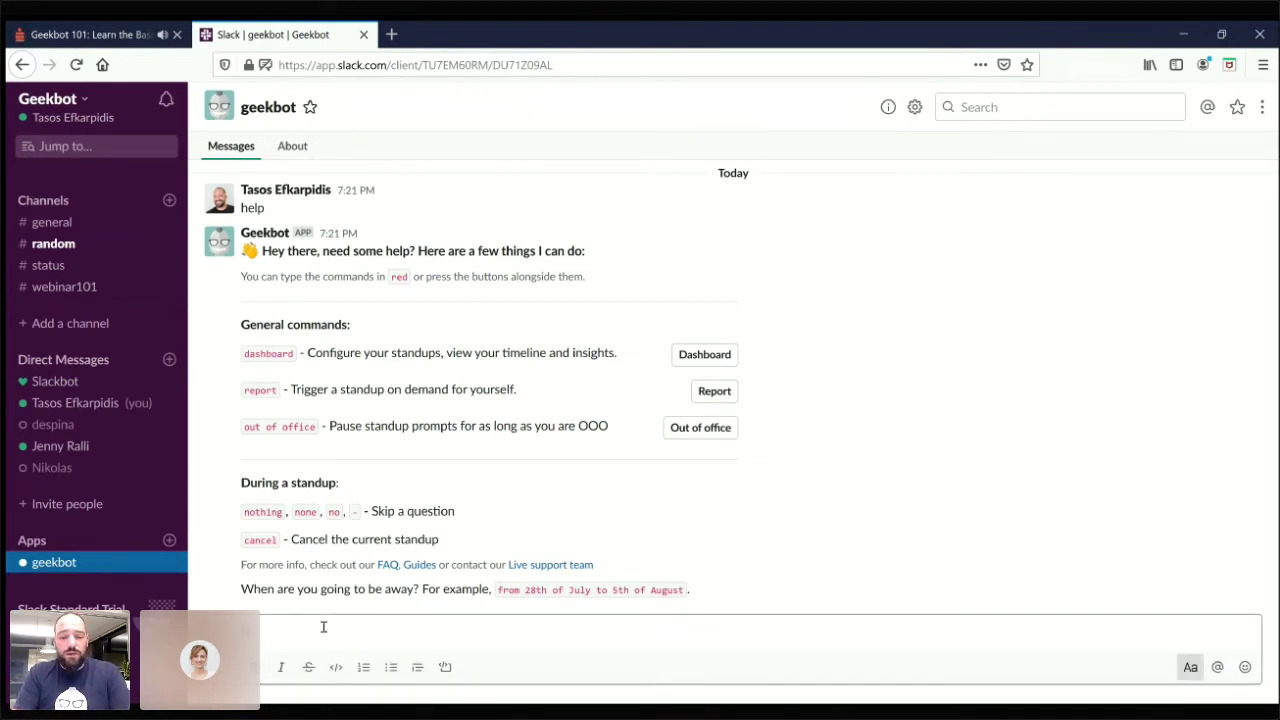
pyautogui.write('rom tomorr')
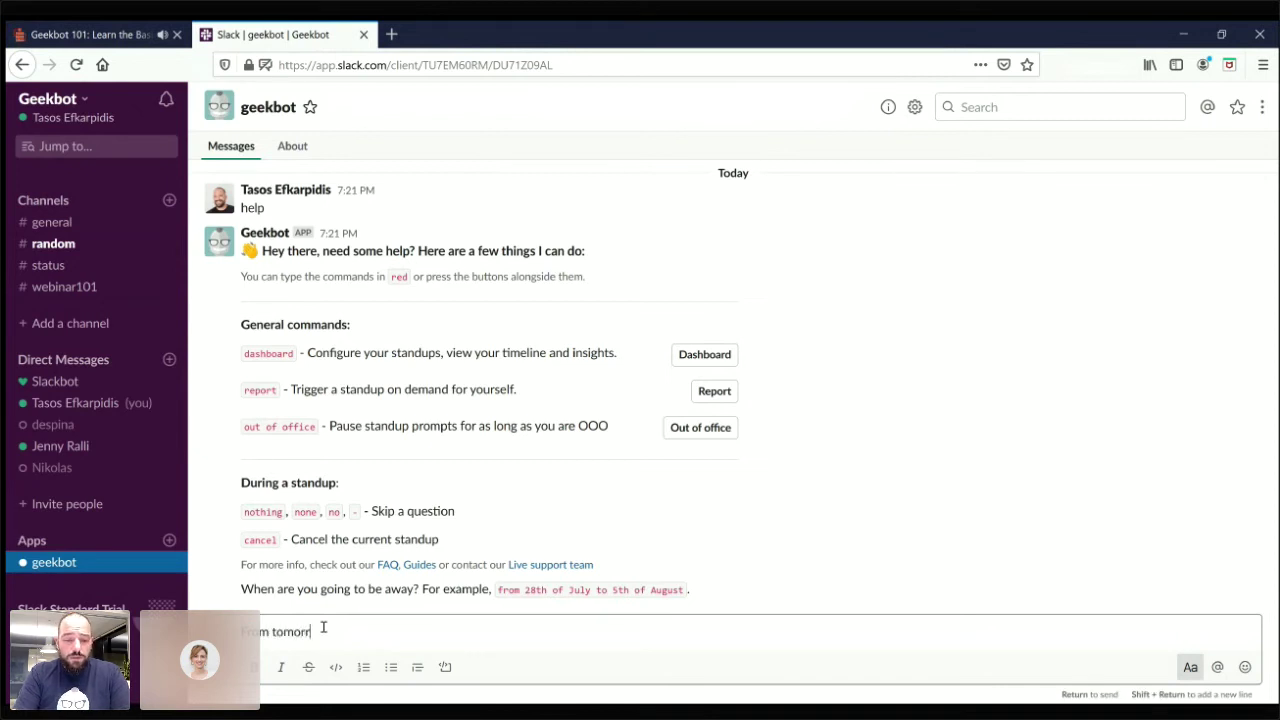
pyautogui.write('ow until')
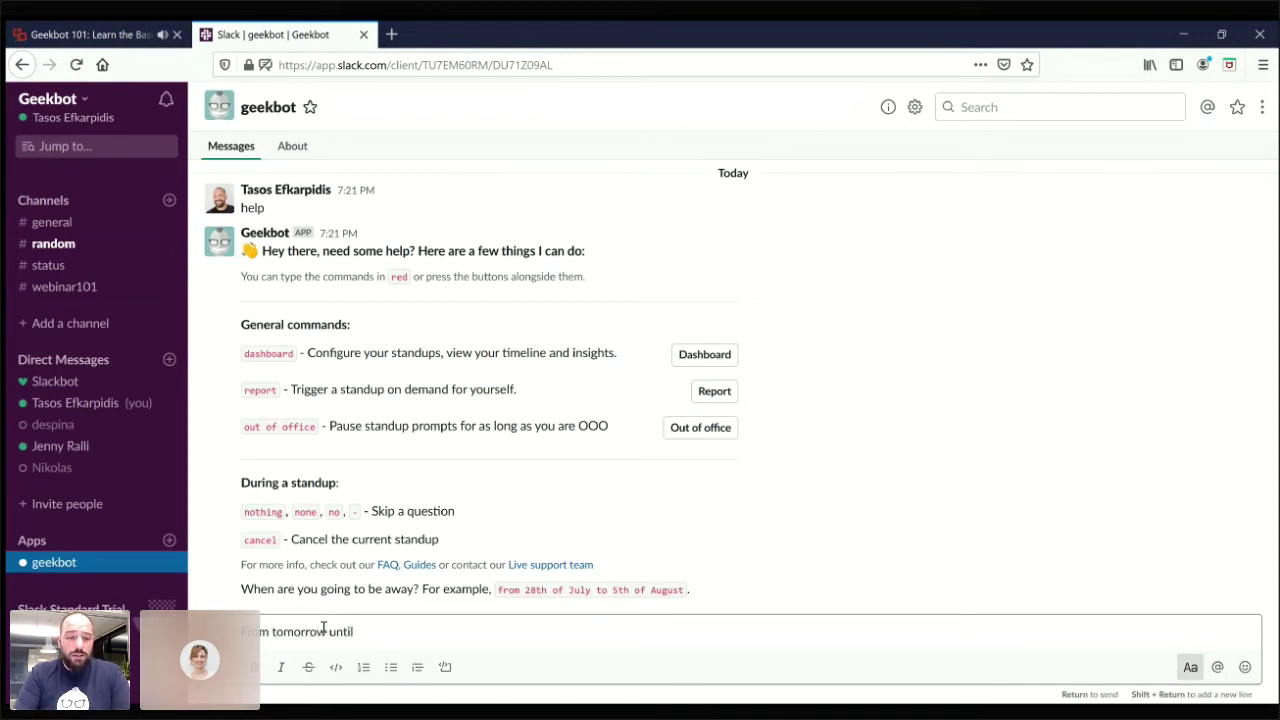
pyautogui.write(' M')
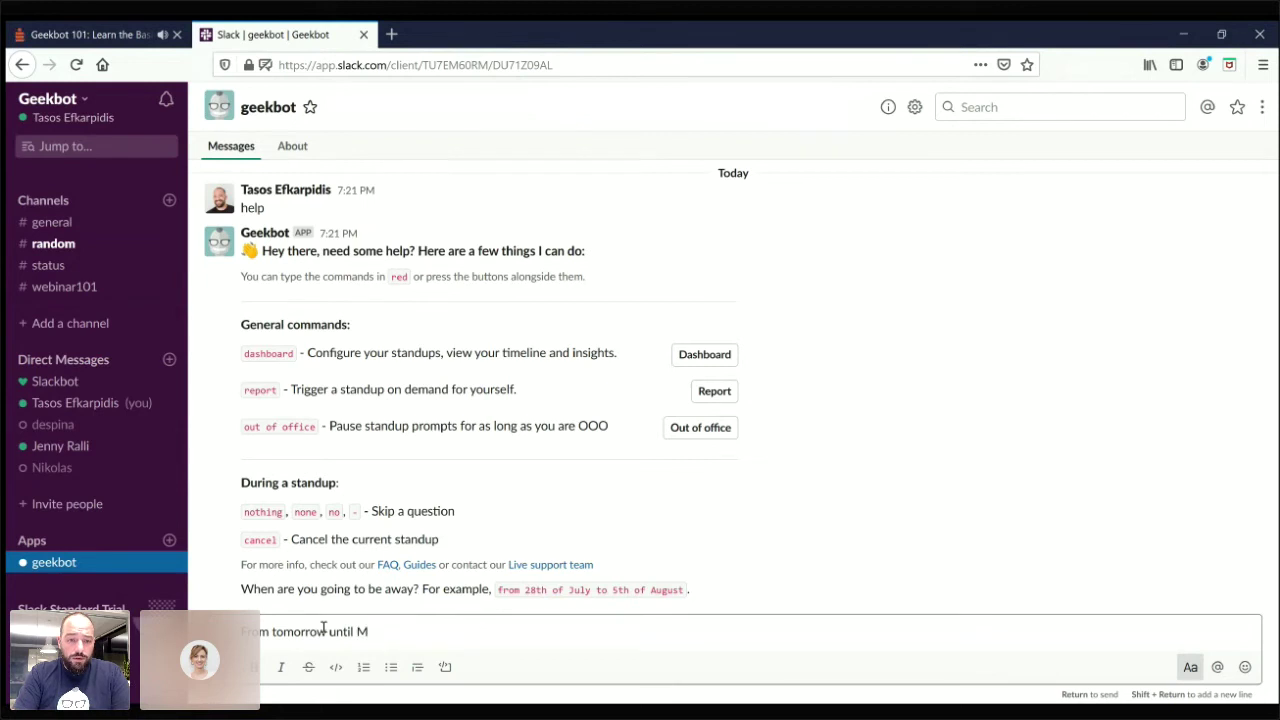
pyautogui.write('onday')
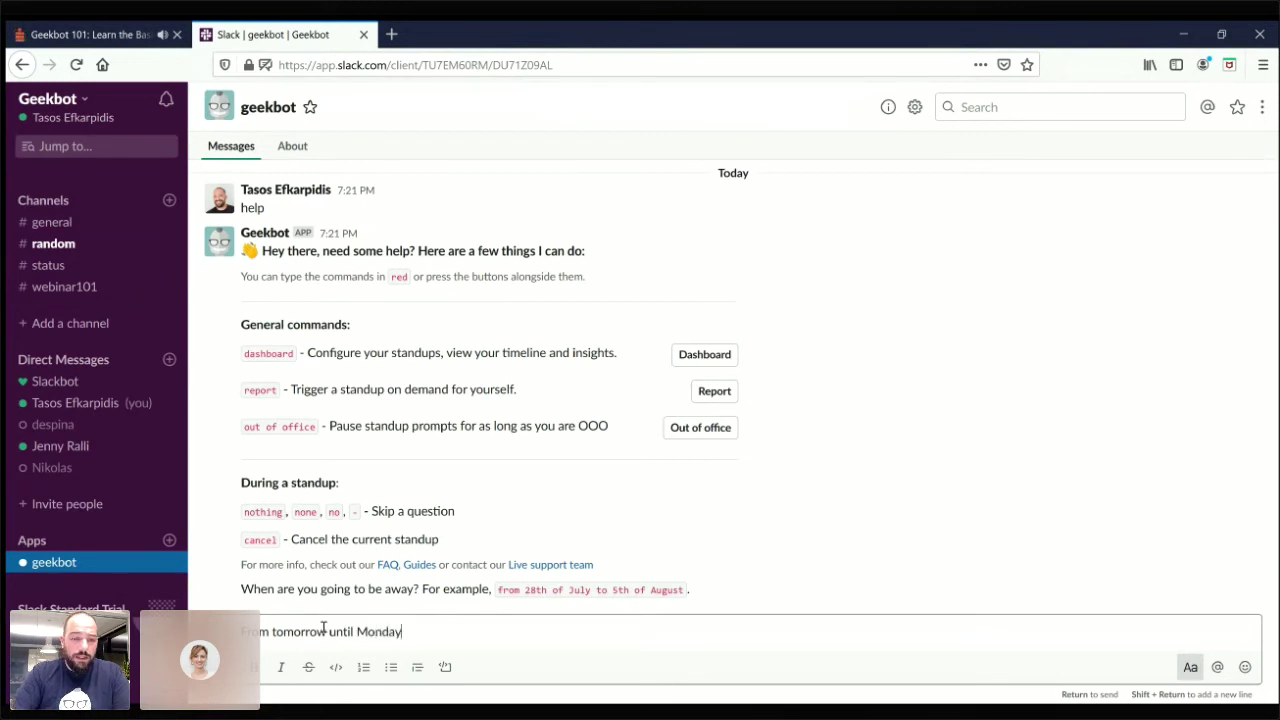
pyautogui.press('Return')
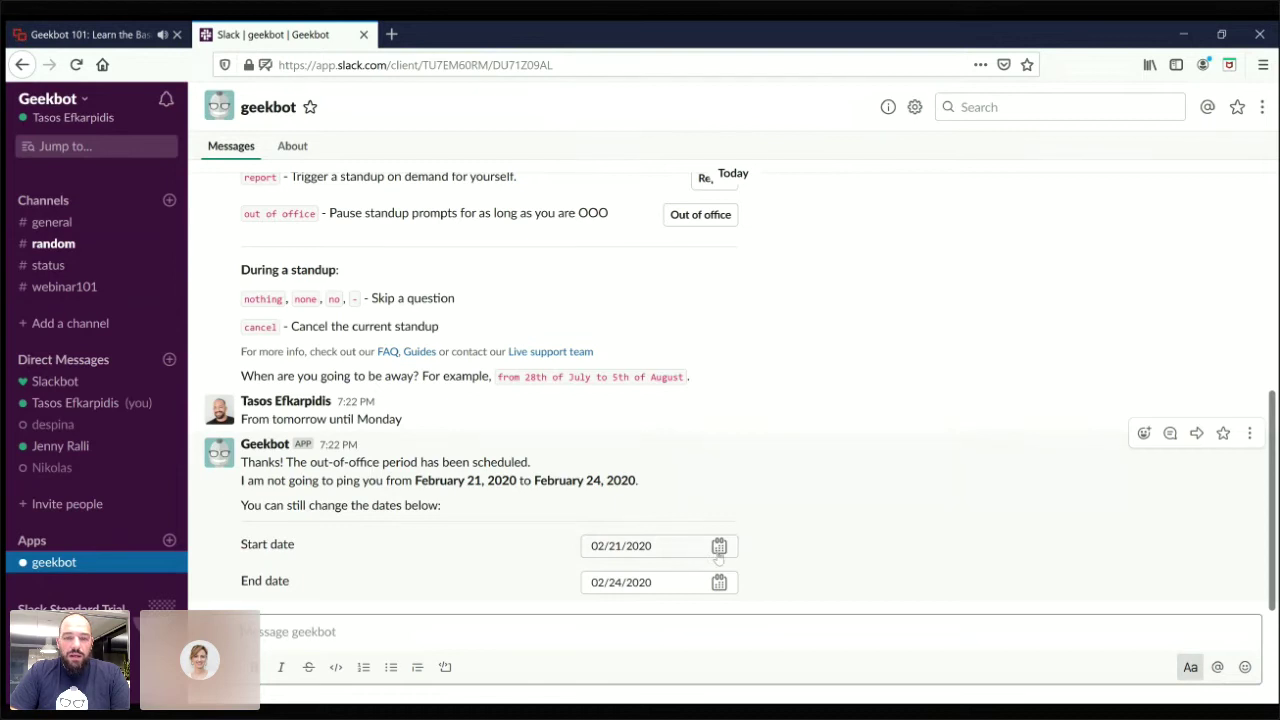
# Step: Change the end date of the out-of-office period to 02/25/2020
pyautogui.click(710, 586)
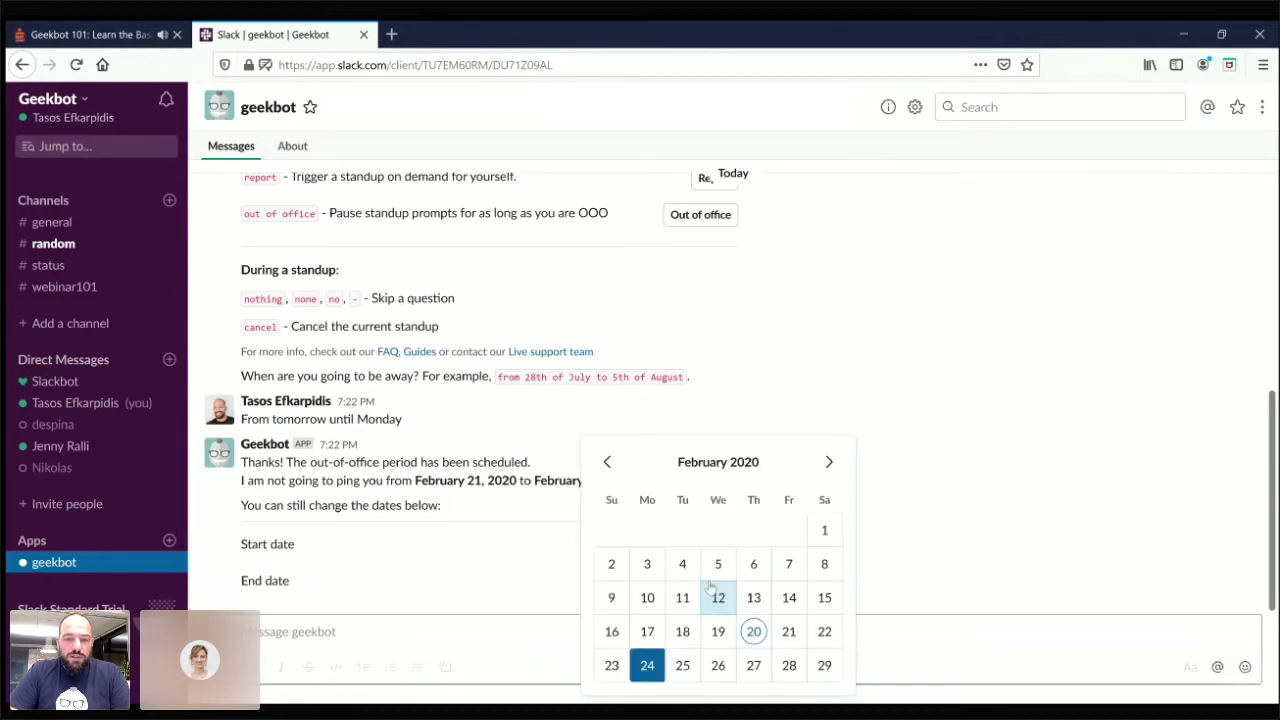
pyautogui.click(683, 665)
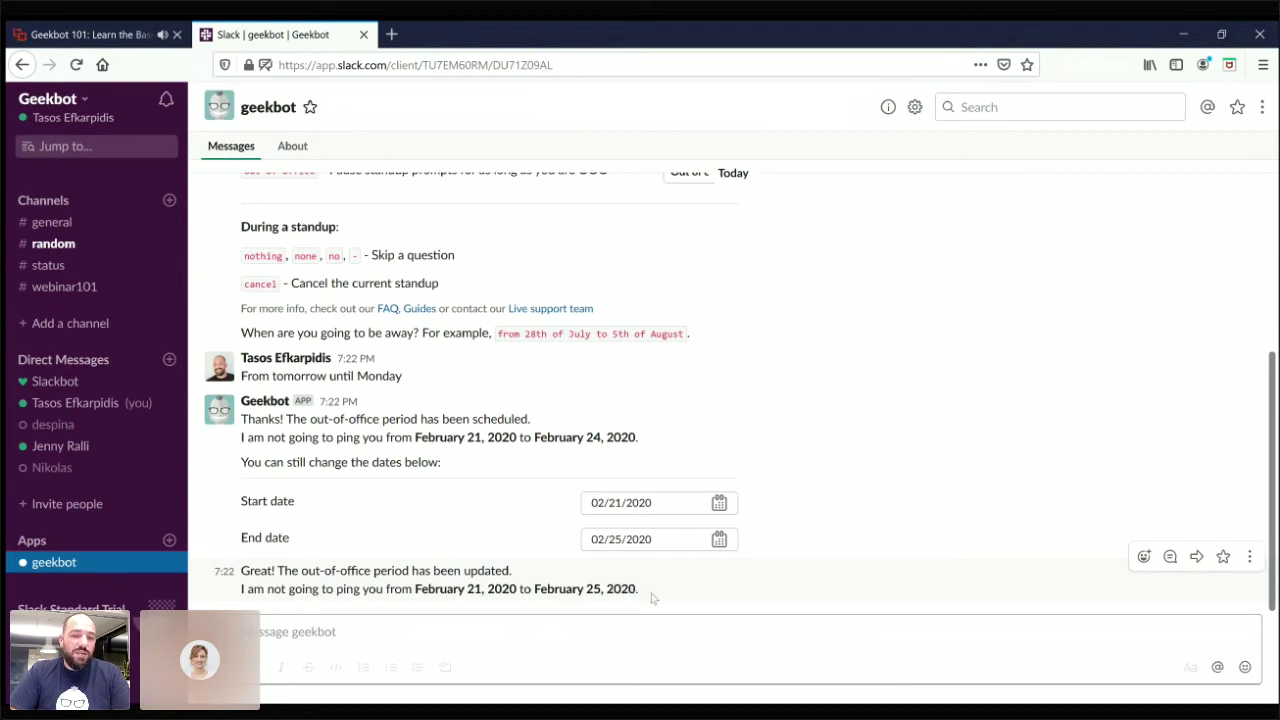
# Step: Send "Out of office" to geekbot to bring up the scheduled out-of-office periods for modification
pyautogui.click(266, 632)
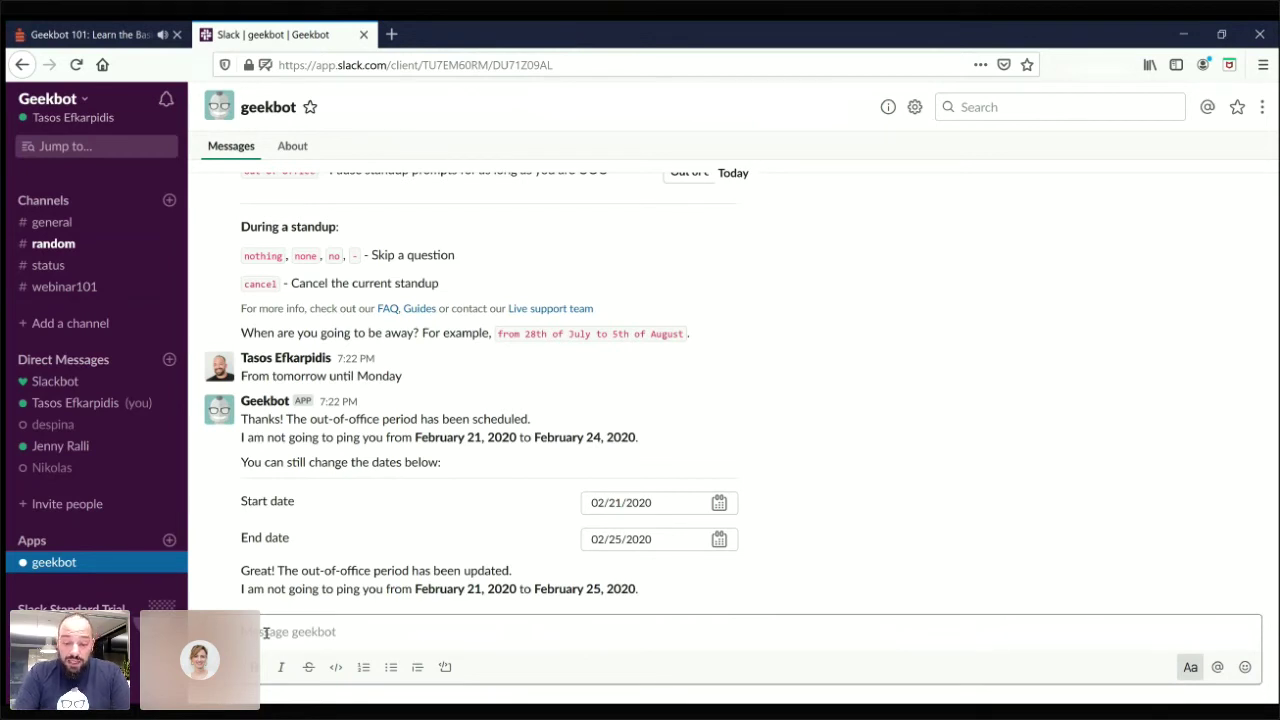
pyautogui.write('Mond')
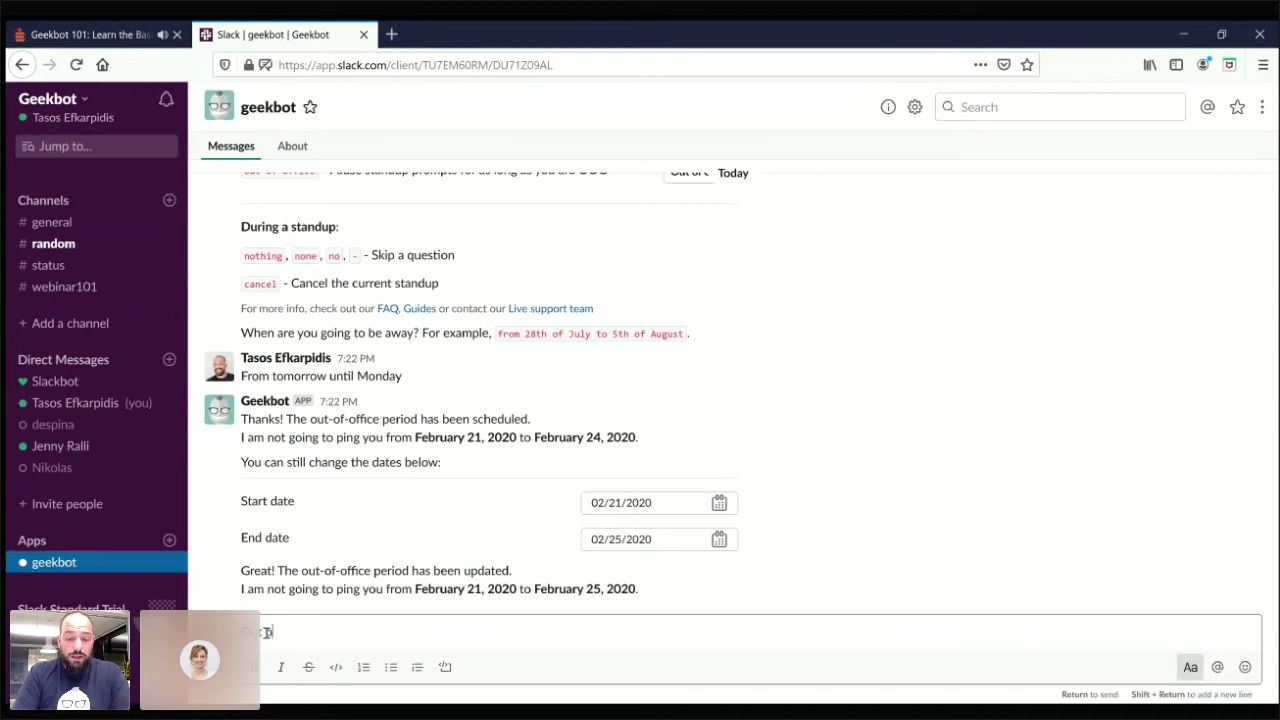
pyautogui.write('a')
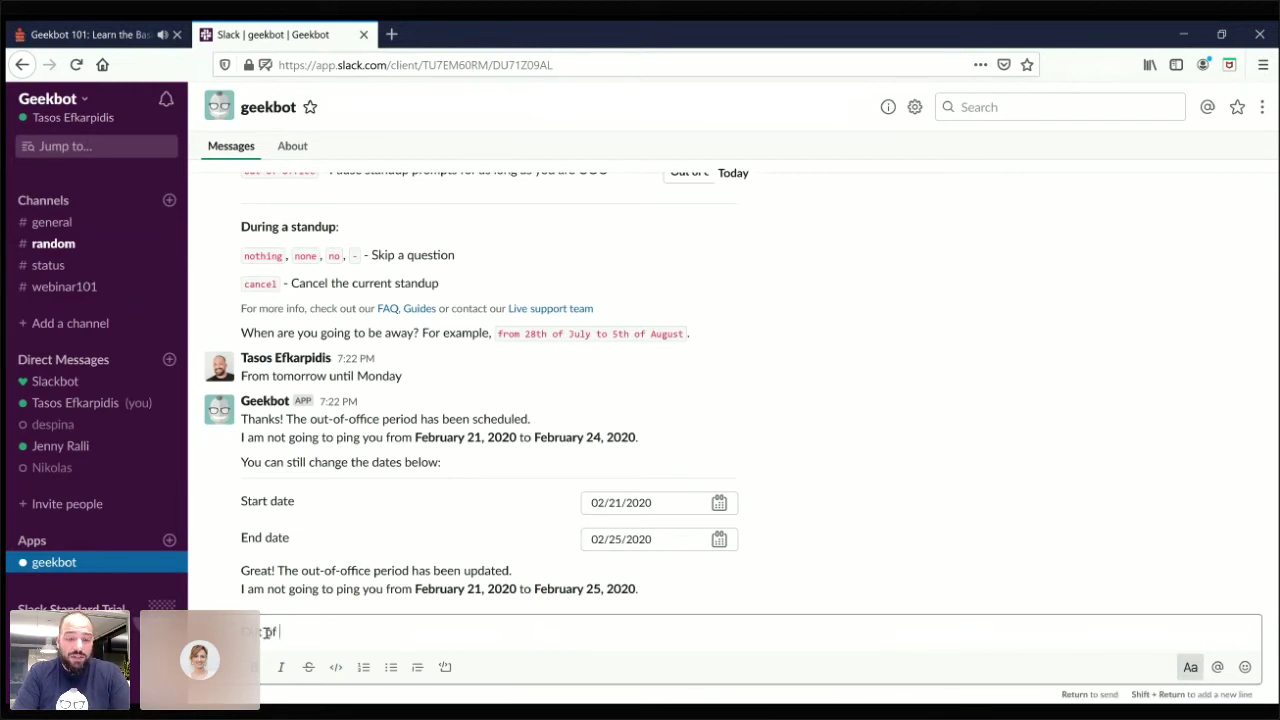
pyautogui.write('ic')
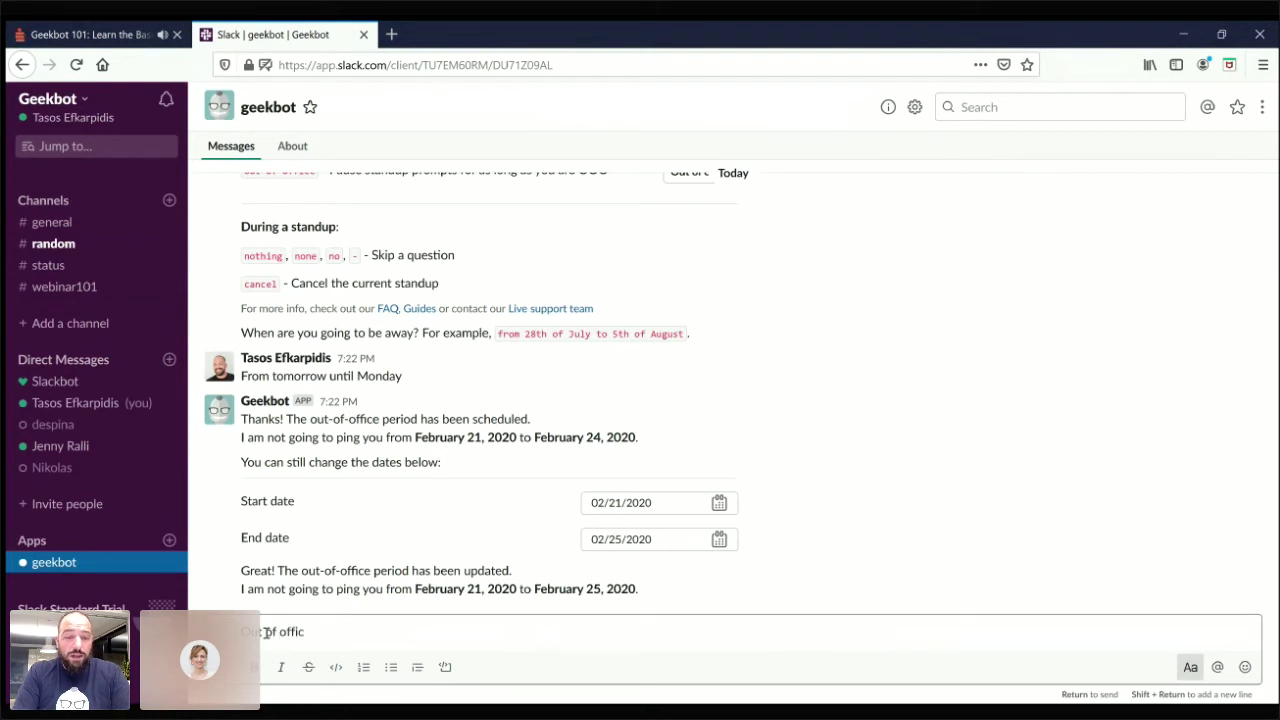
pyautogui.write('e')
pyautogui.press('Return')
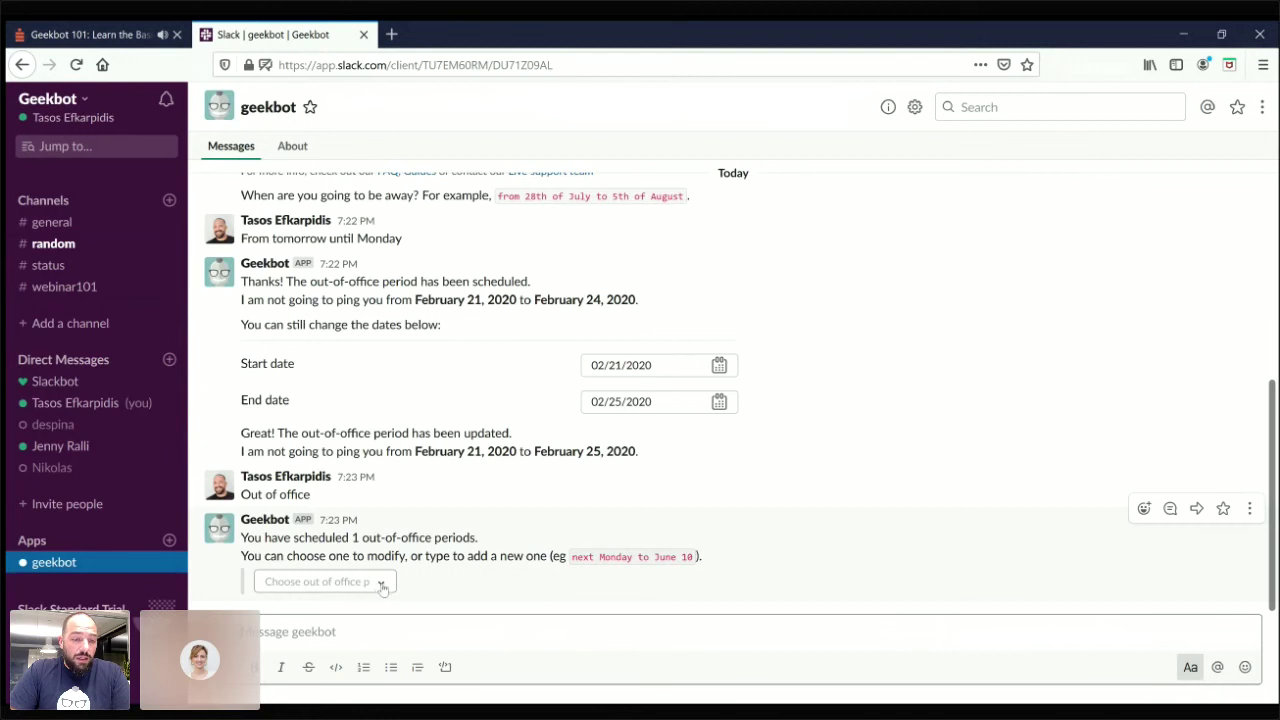
# Step: Select the scheduled out-of-office period from February 21 to February 25, 2020 and delete it
pyautogui.click(381, 587)
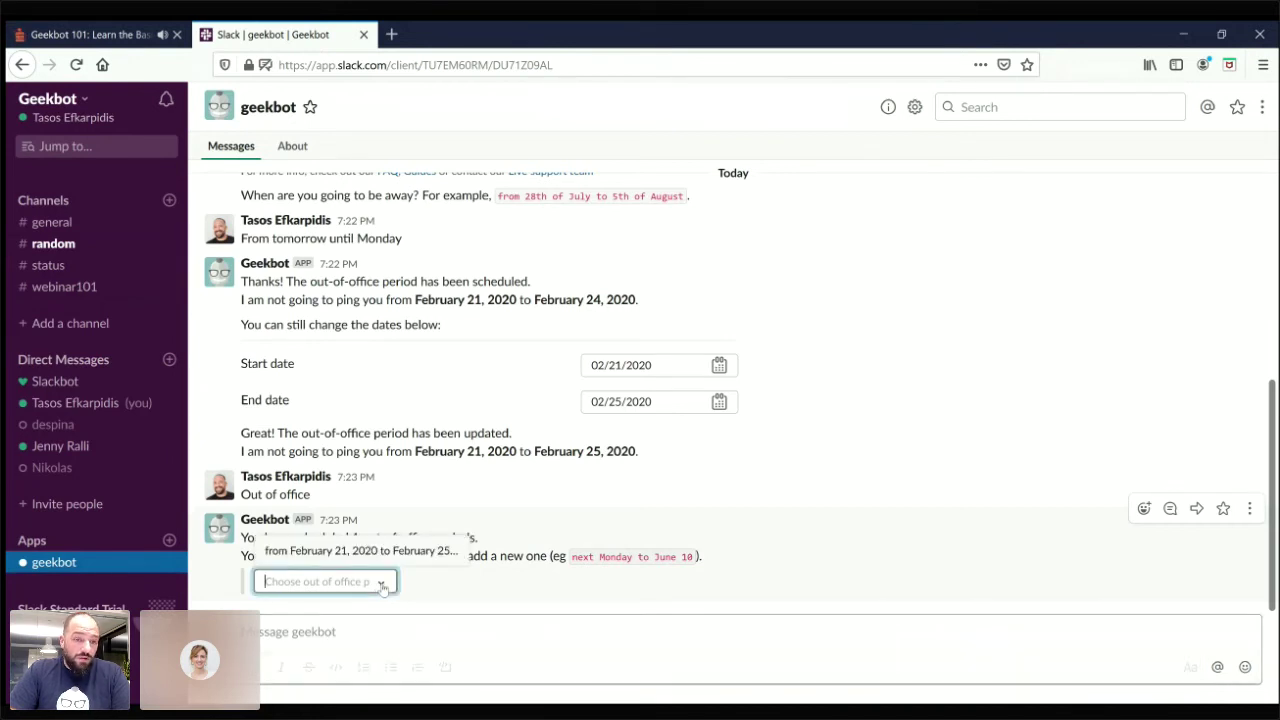
pyautogui.click(310, 550)
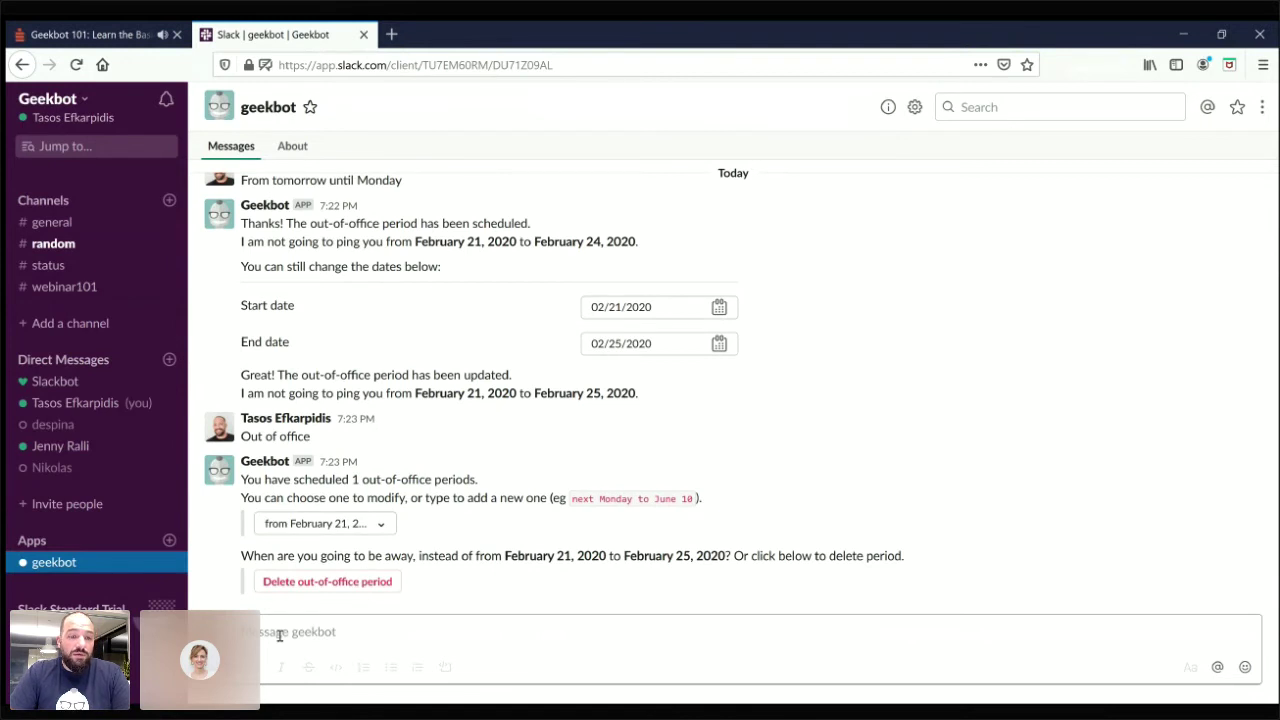
pyautogui.click(320, 590)
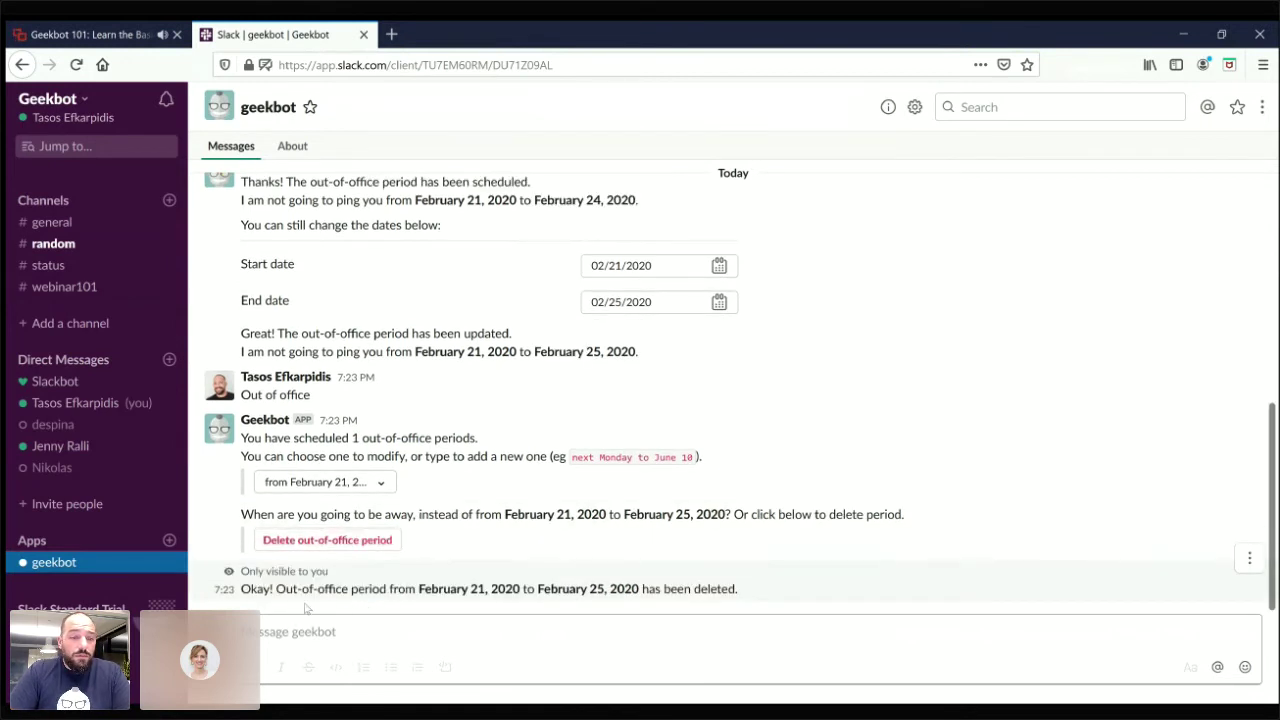
# Step: Send "dashboard" to geekbot and open the web dashboard through the login link in its reply
pyautogui.click(284, 637)
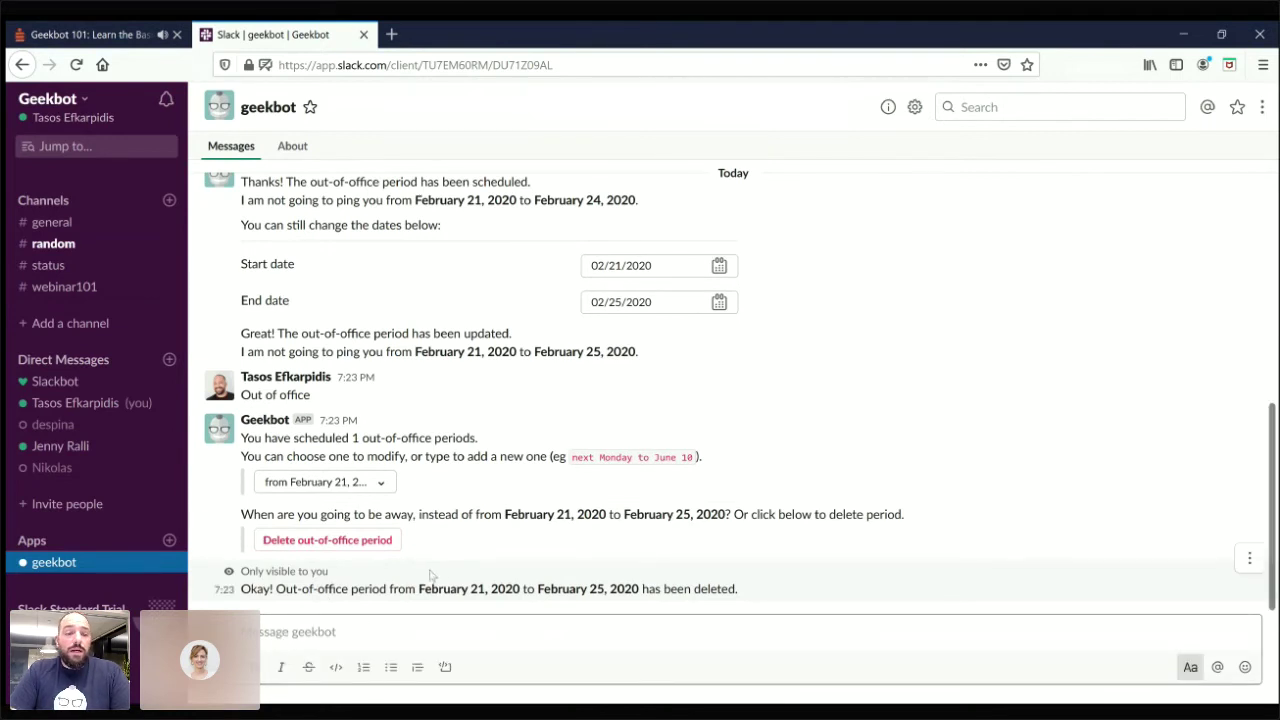
pyautogui.write('dashboard')
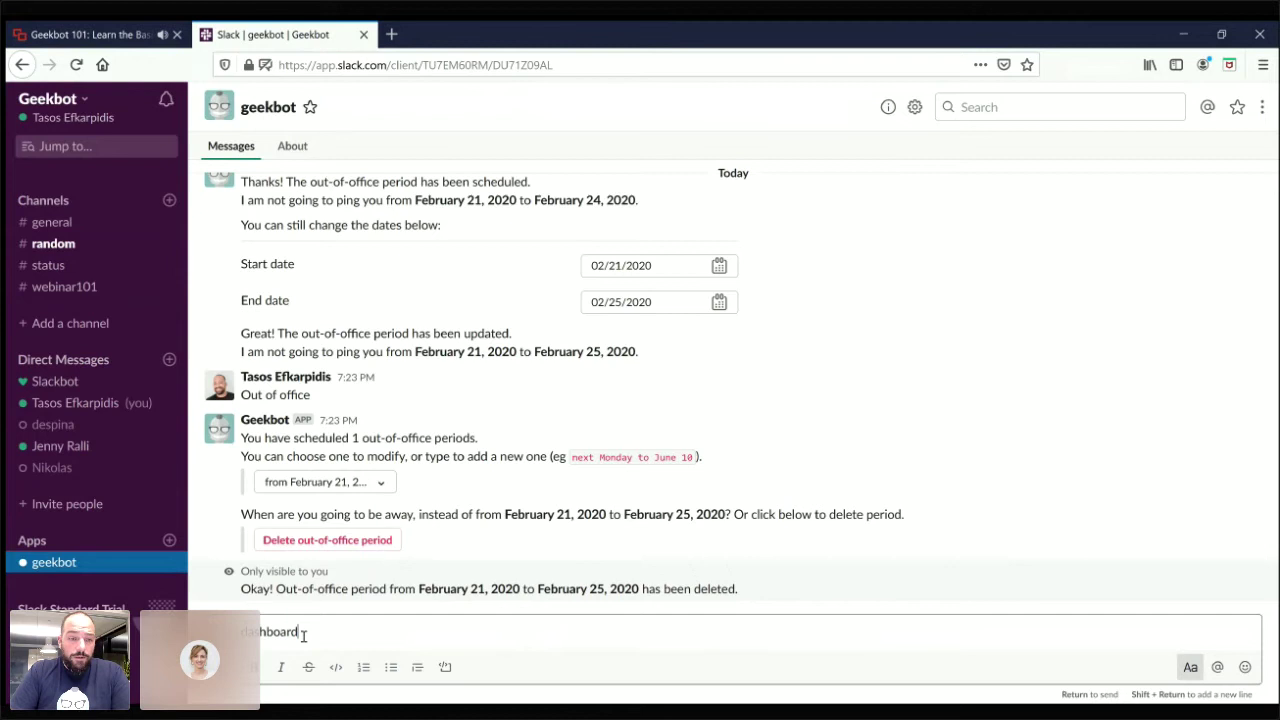
pyautogui.press('Return')
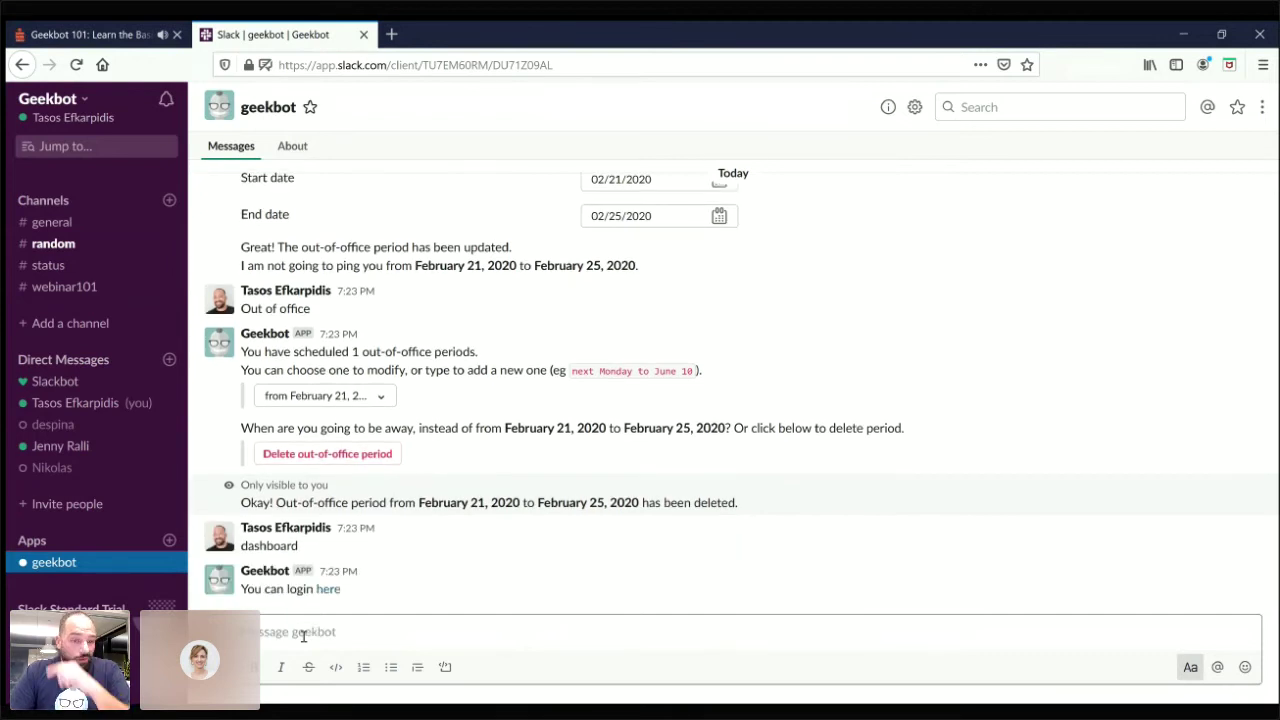
pyautogui.click(325, 589)
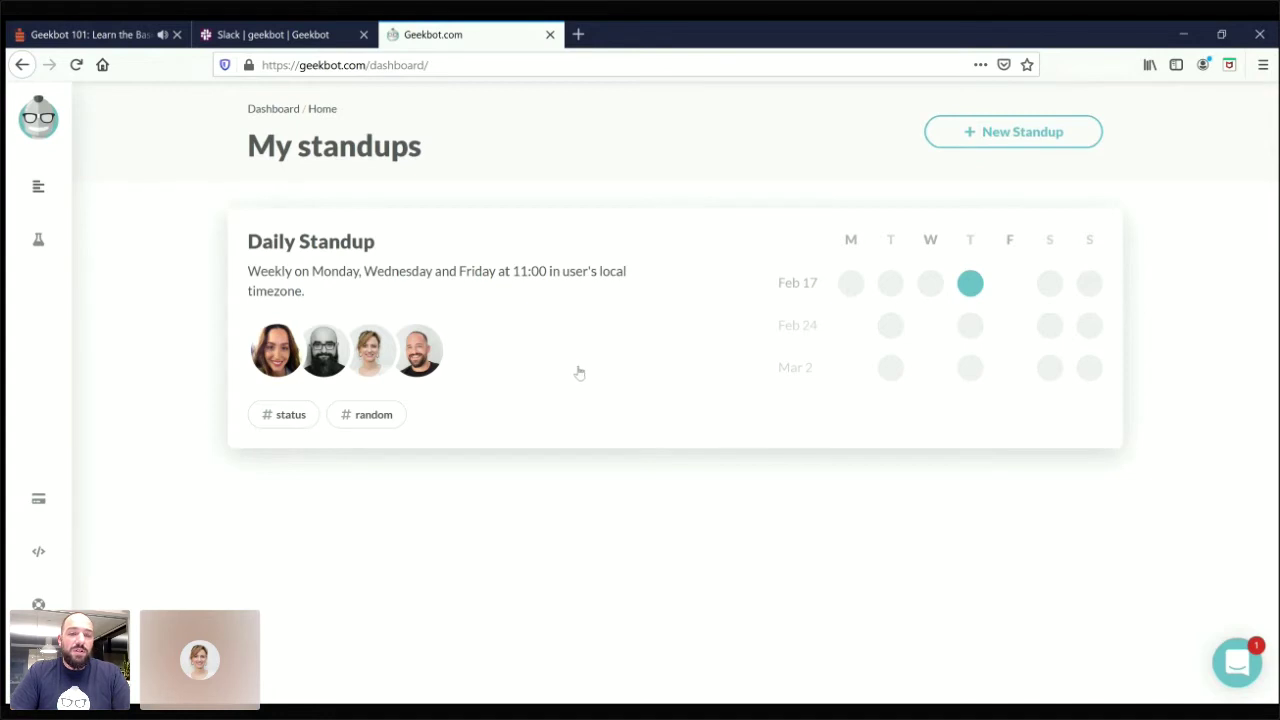
# Step: Open the Daily Standup from the standup list and go to its personal preferences
pyautogui.click(631, 372)
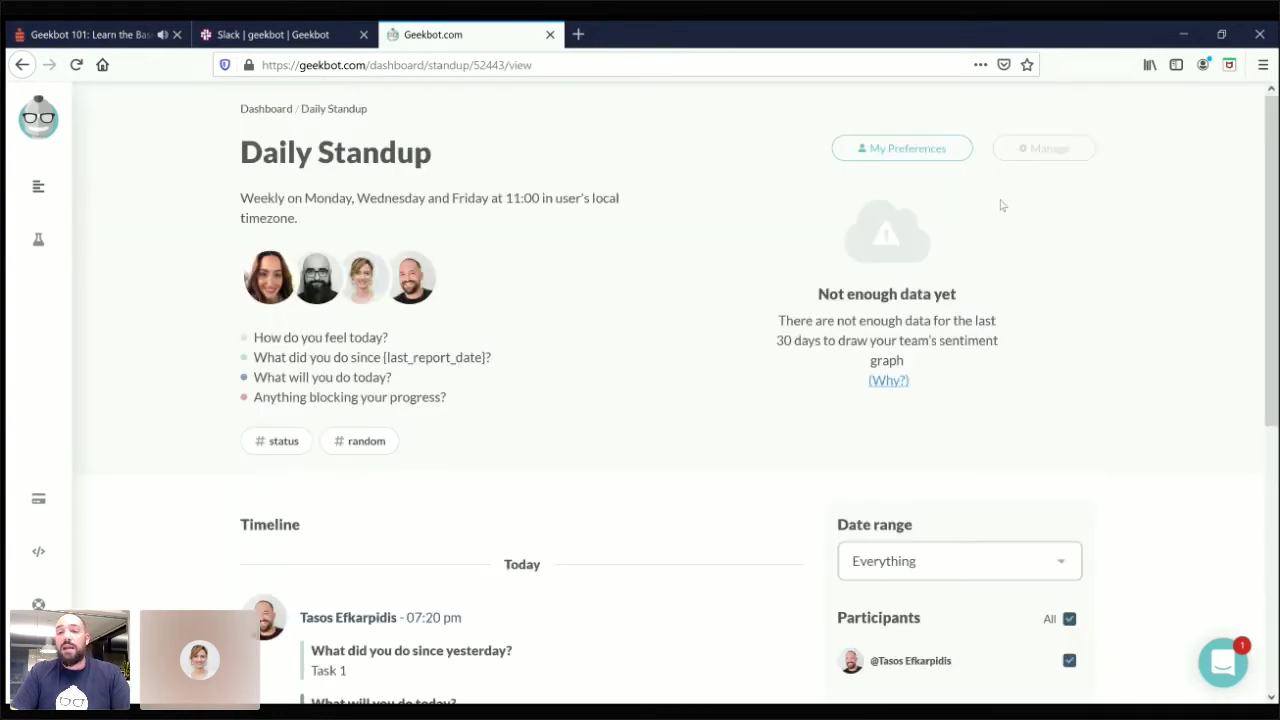
pyautogui.moveTo(1068, 155)
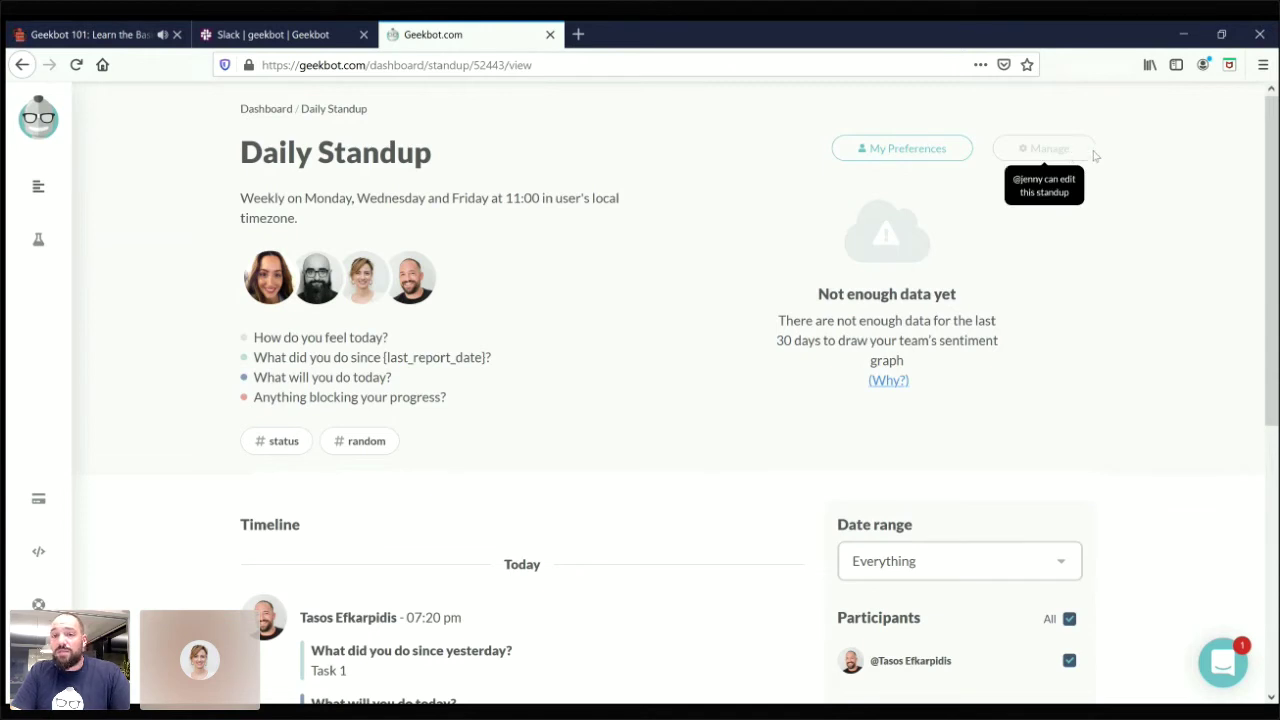
pyautogui.click(897, 160)
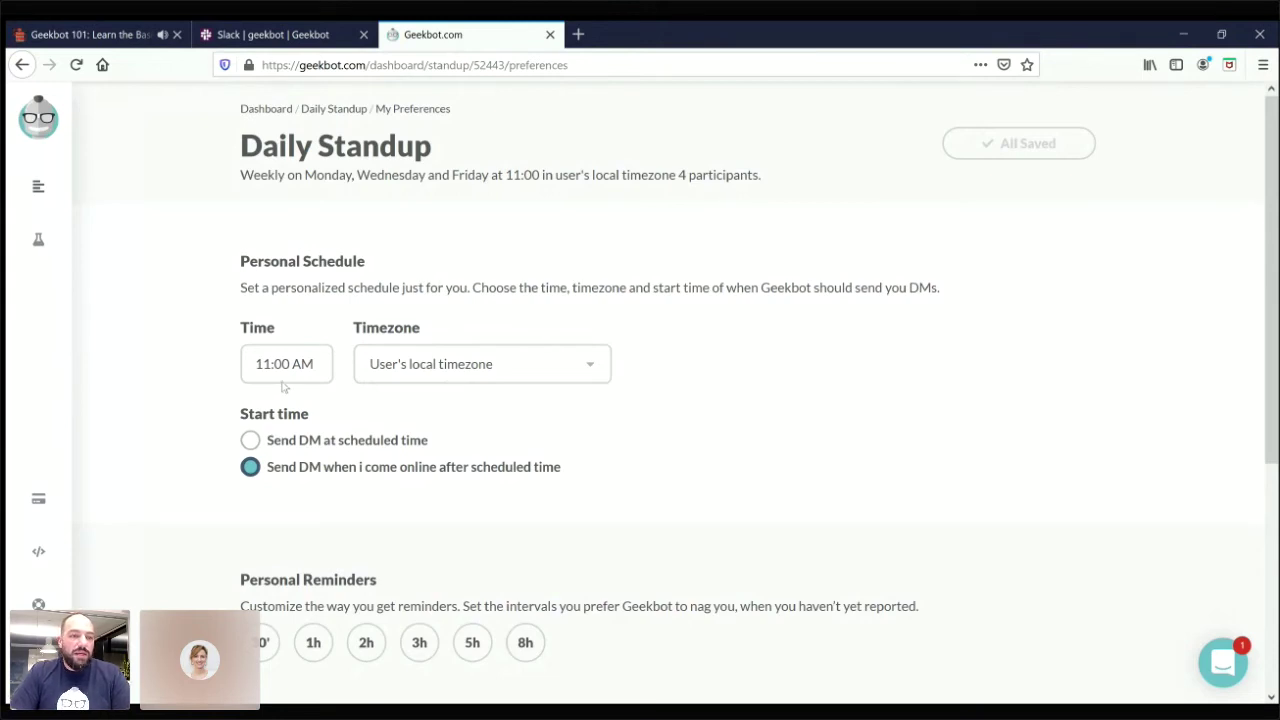
# Step: Set the personal schedule time to 10:00 AM and have the DM sent at the scheduled time
pyautogui.click(256, 366)
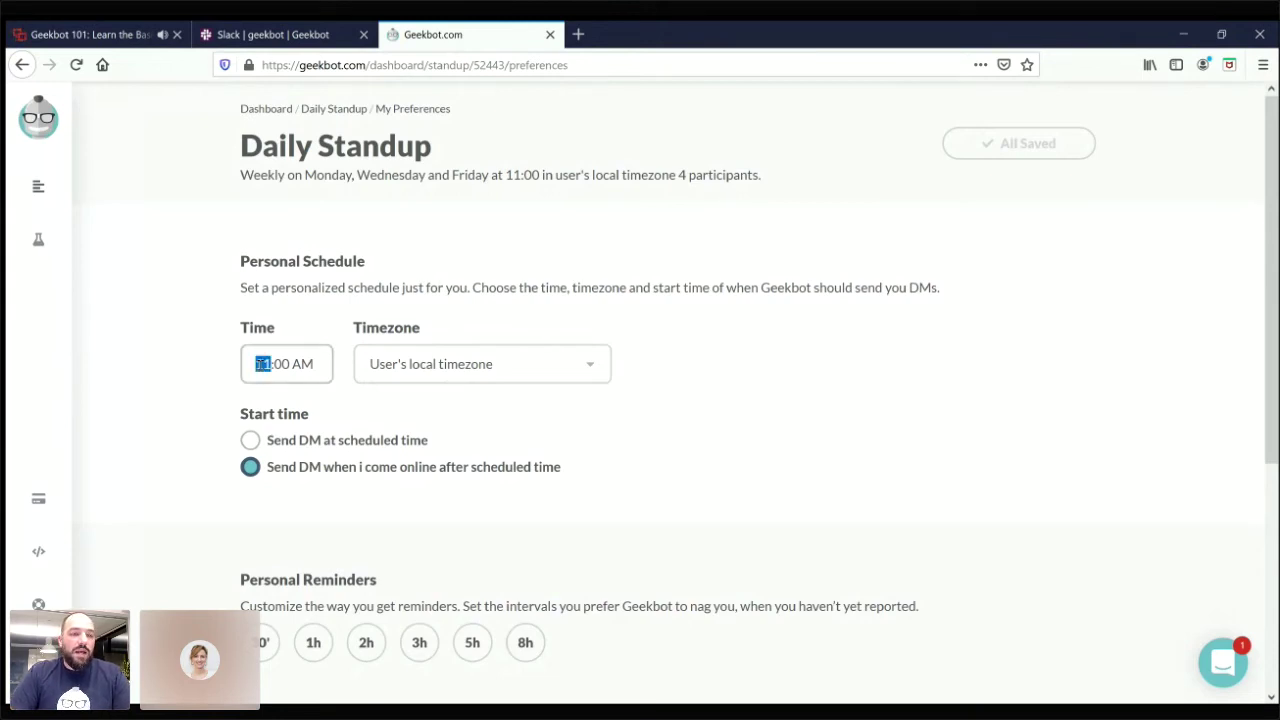
pyautogui.write('10')
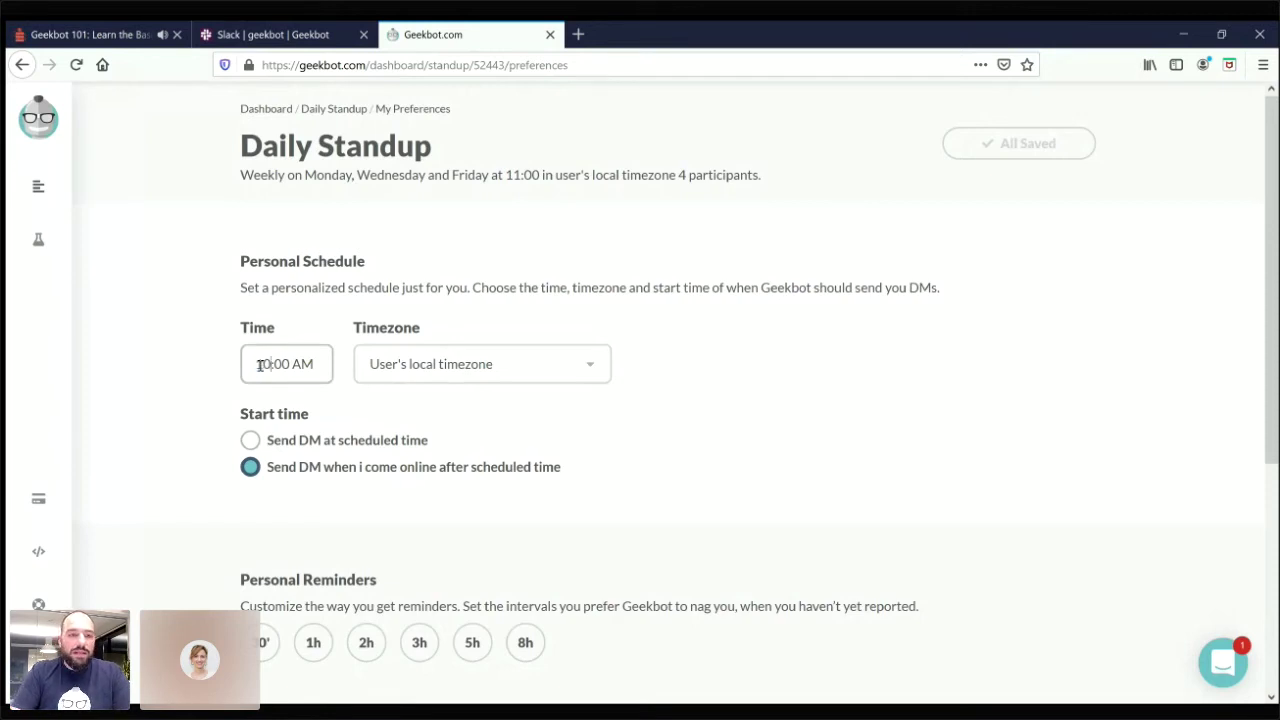
pyautogui.click(250, 441)
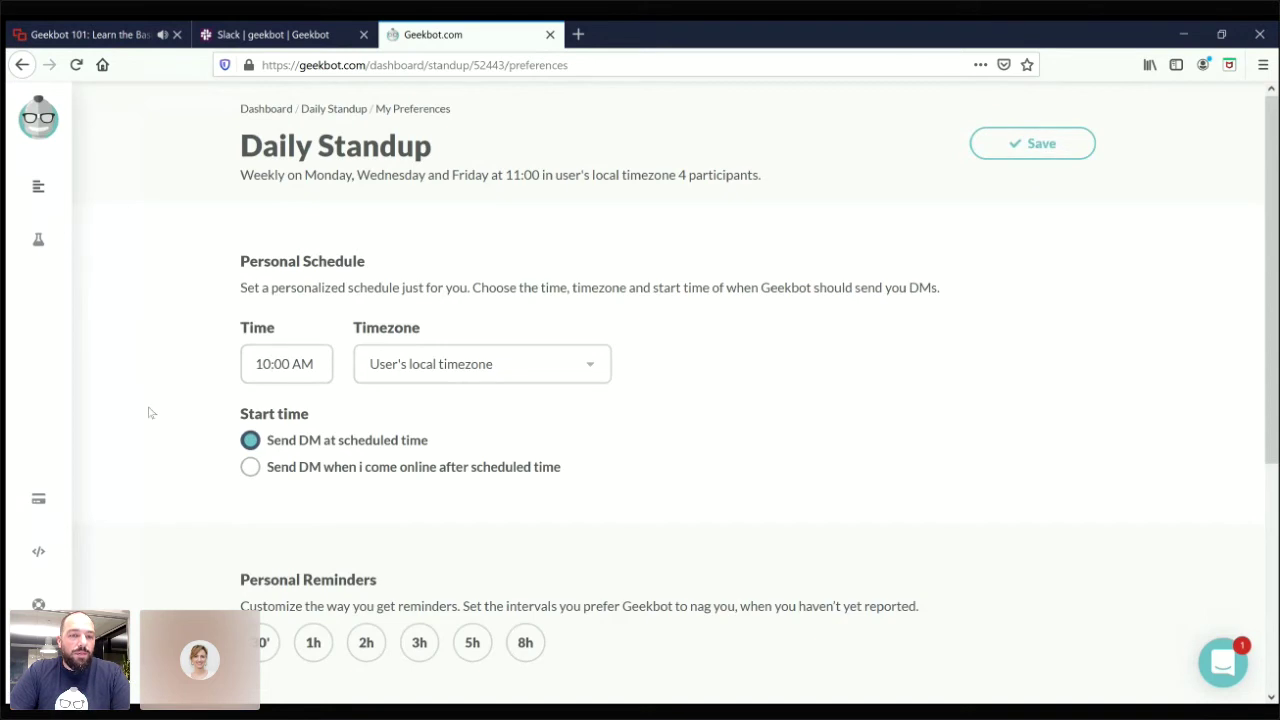
pyautogui.click(593, 361)
pyautogui.click(652, 367)
# Step: Enable personal reminders at the 1h and 3h intervals
pyautogui.scroll(-3, 148, 400)
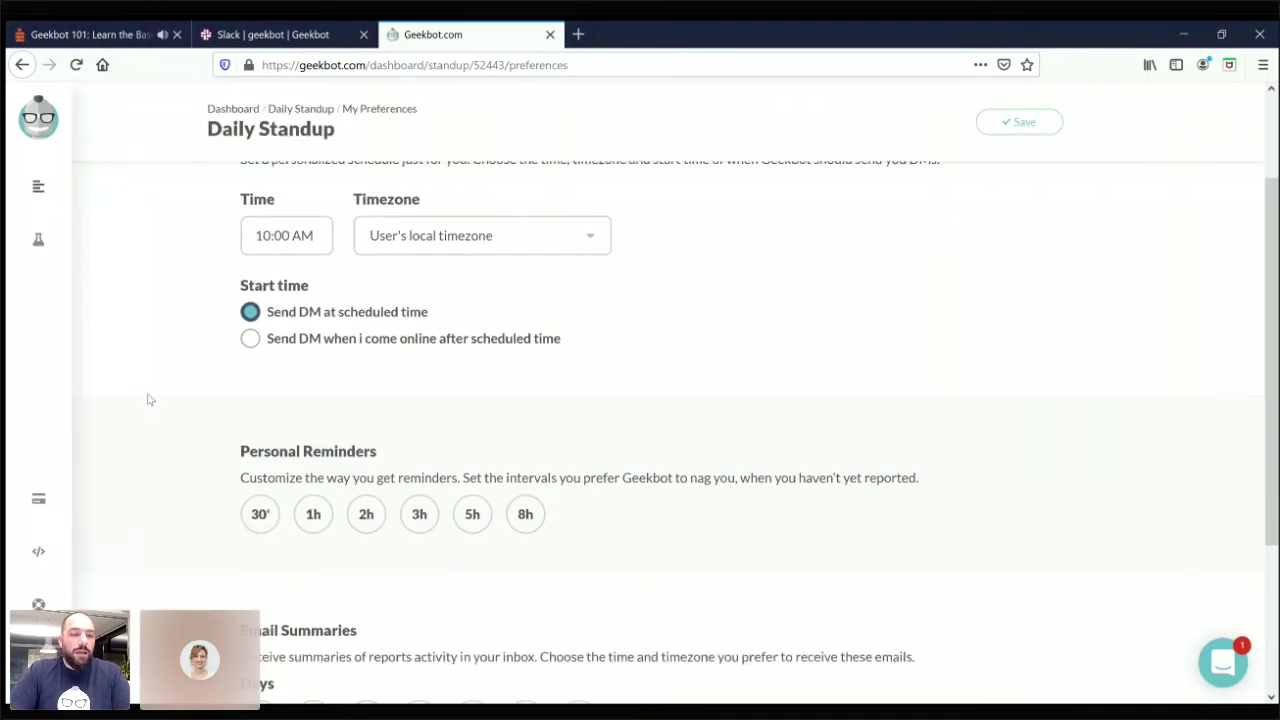
pyautogui.scroll(-3, 148, 400)
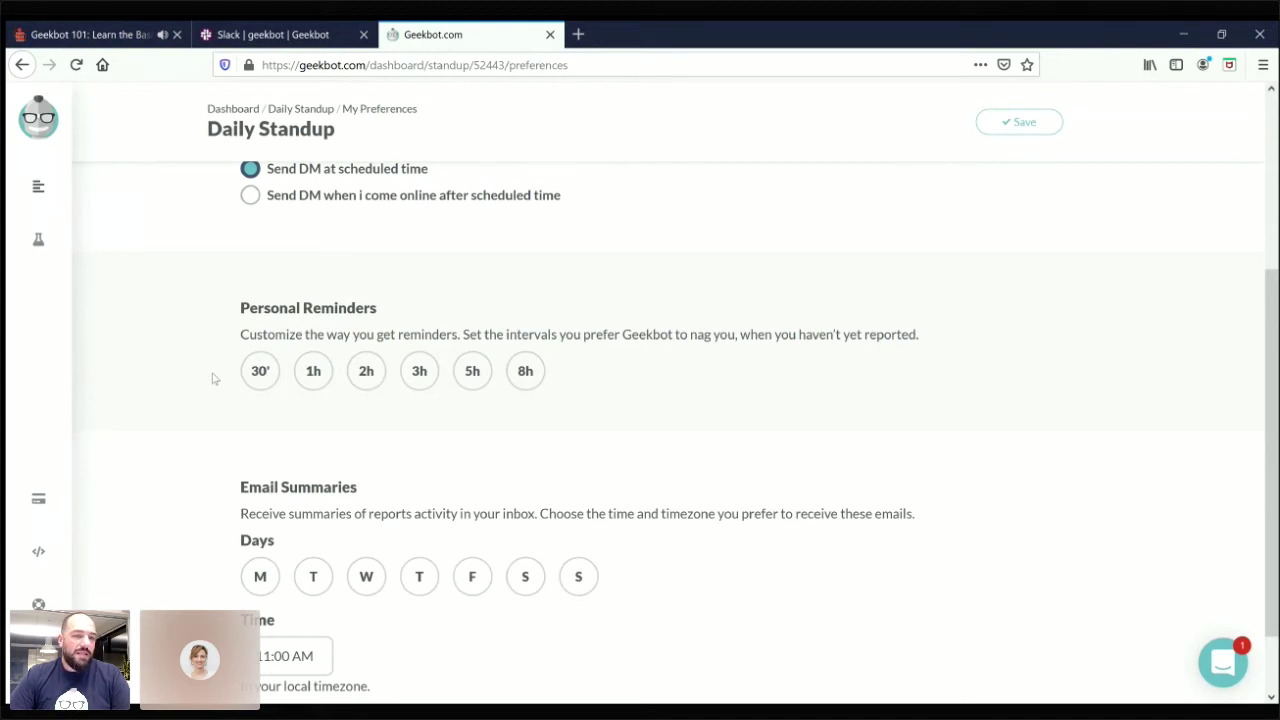
pyautogui.click(314, 376)
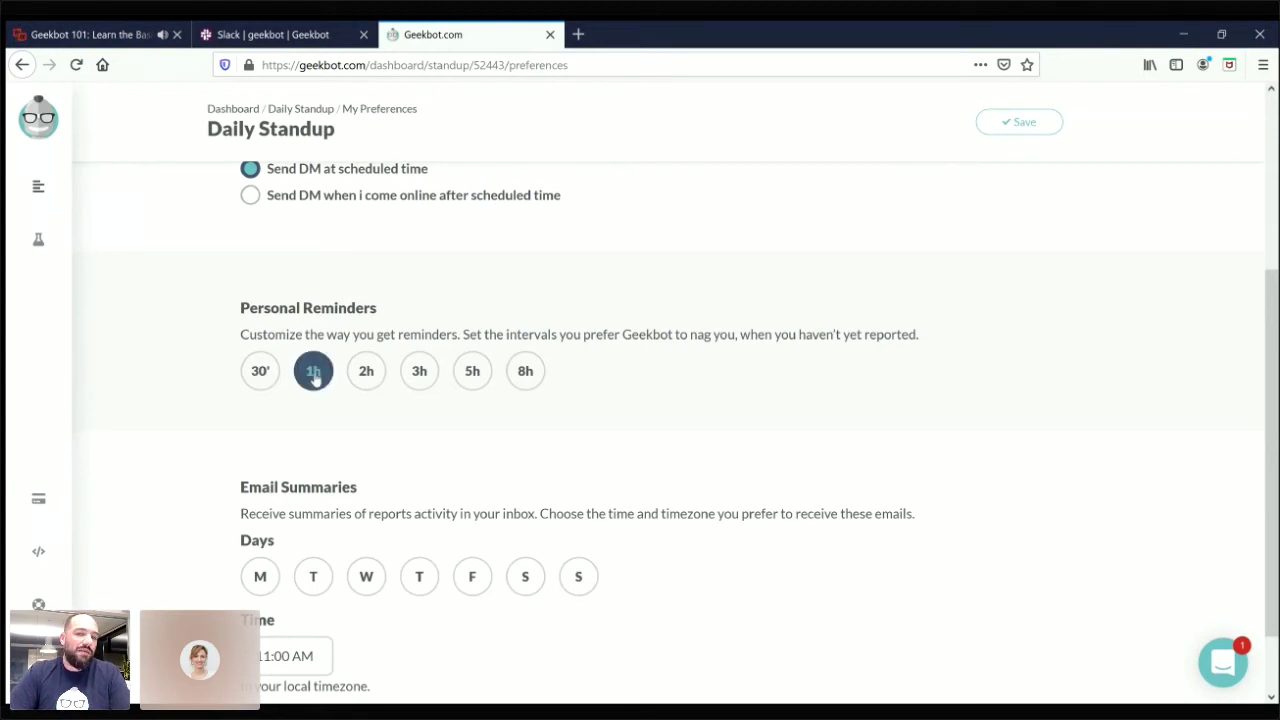
pyautogui.click(420, 380)
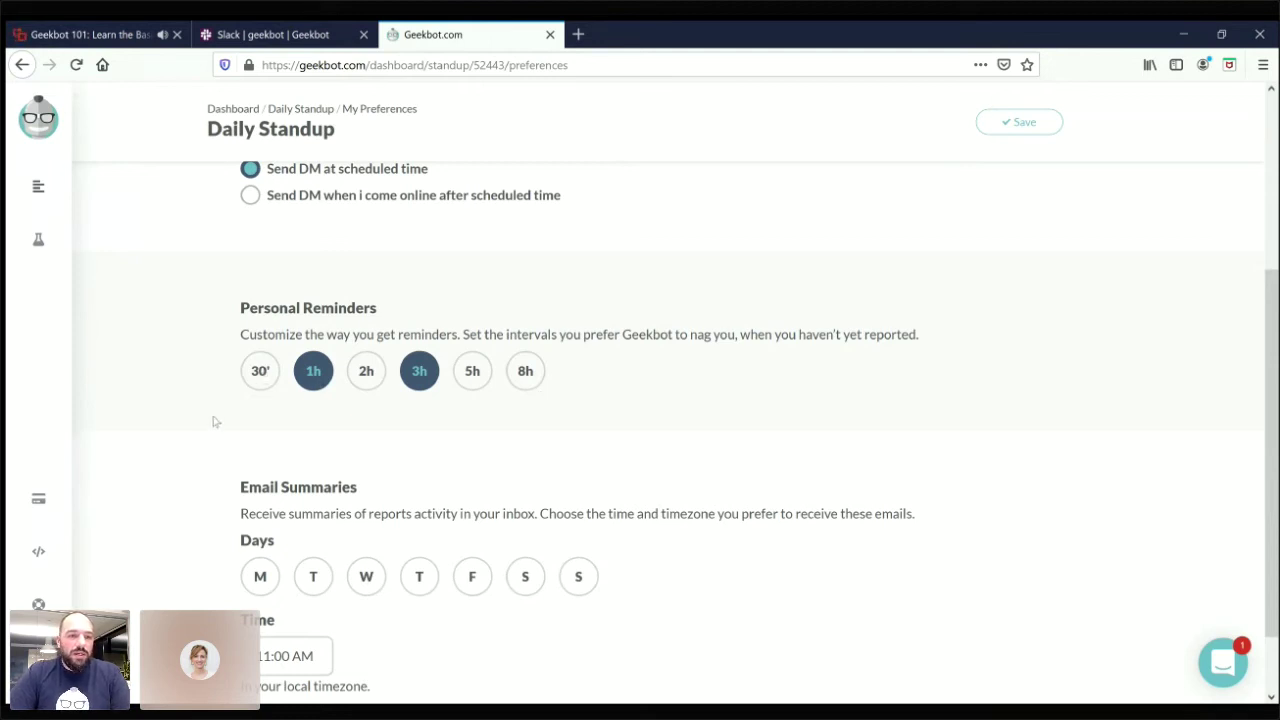
# Step: Schedule email summaries of report activity for Monday at 08:00 AM
pyautogui.scroll(-1, 174, 501)
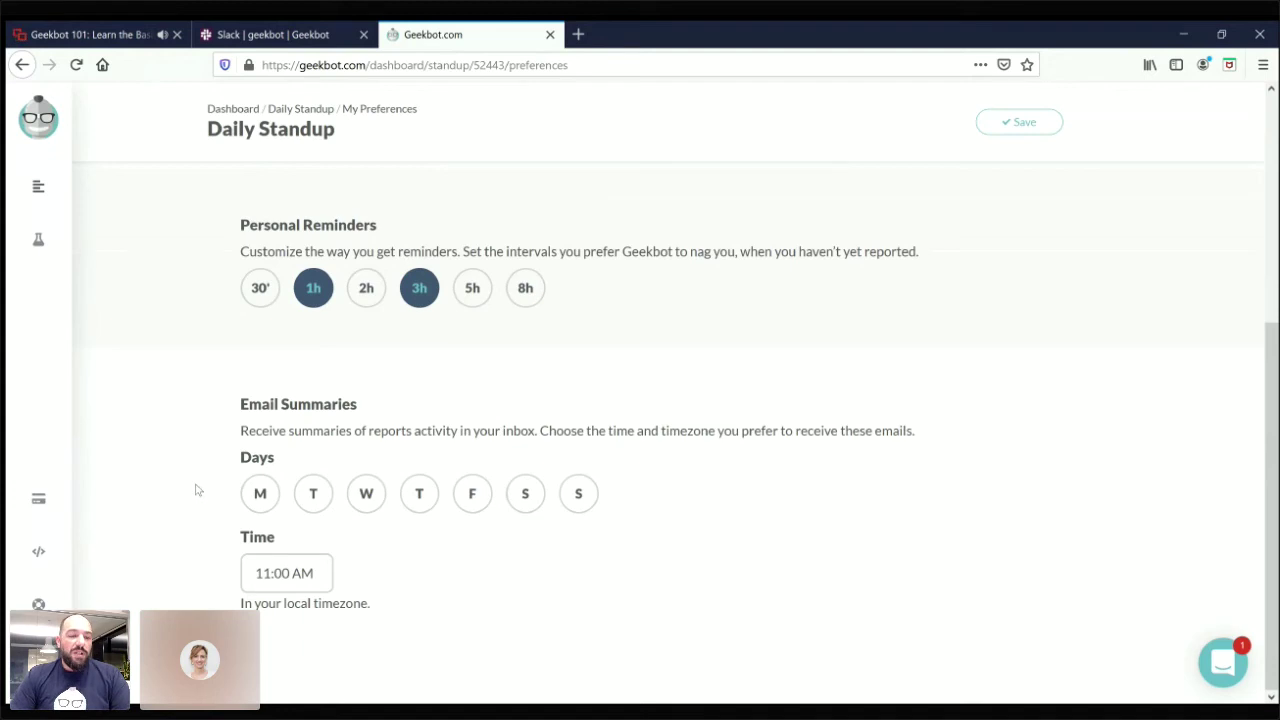
pyautogui.click(263, 499)
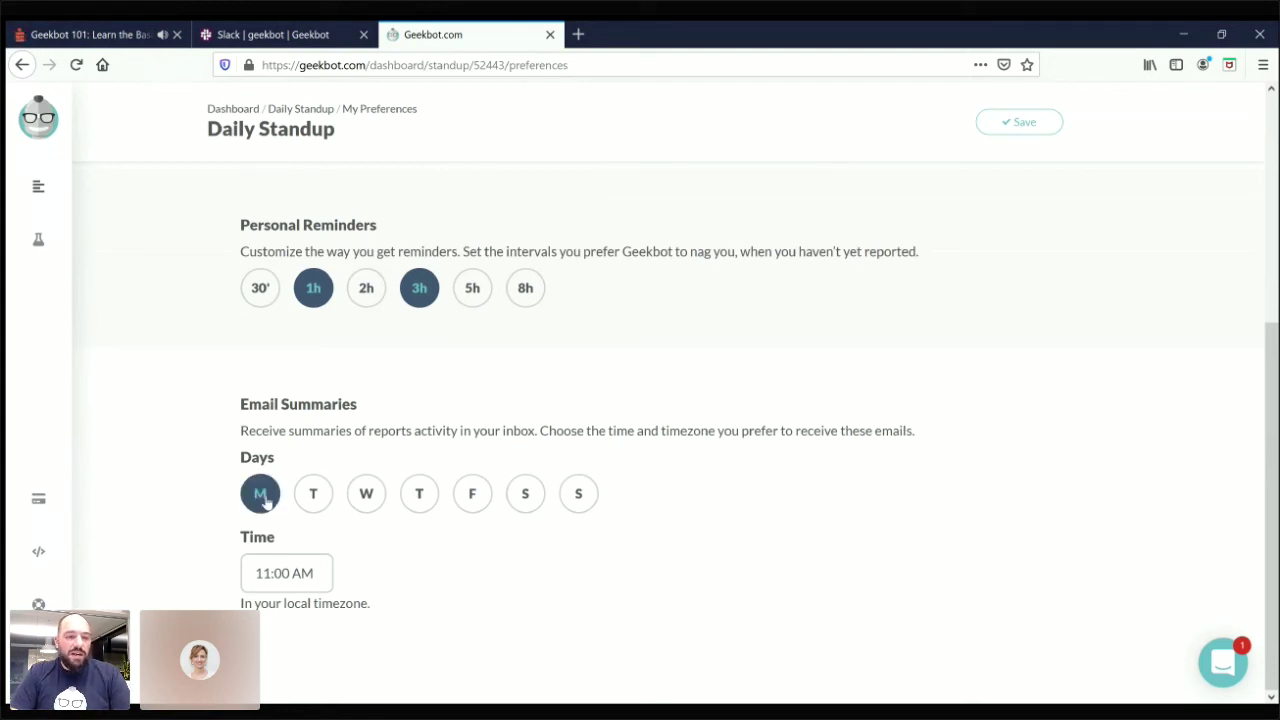
pyautogui.click(258, 576)
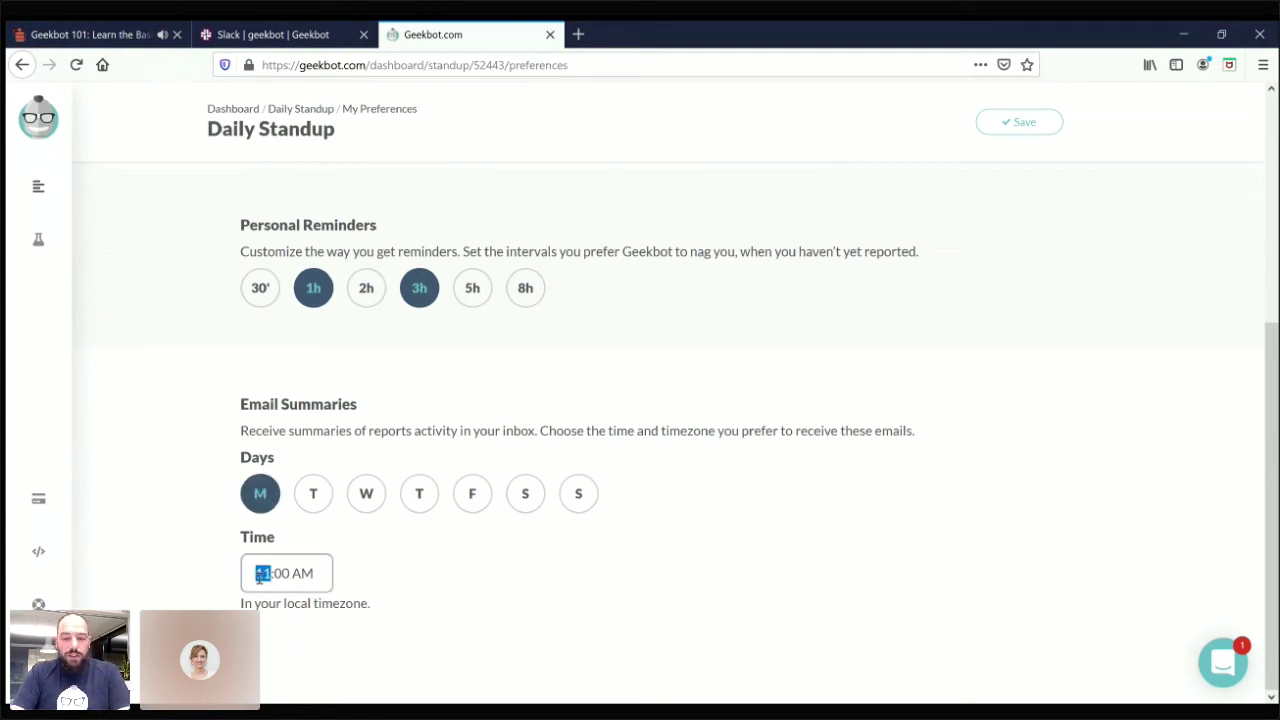
pyautogui.write('08')
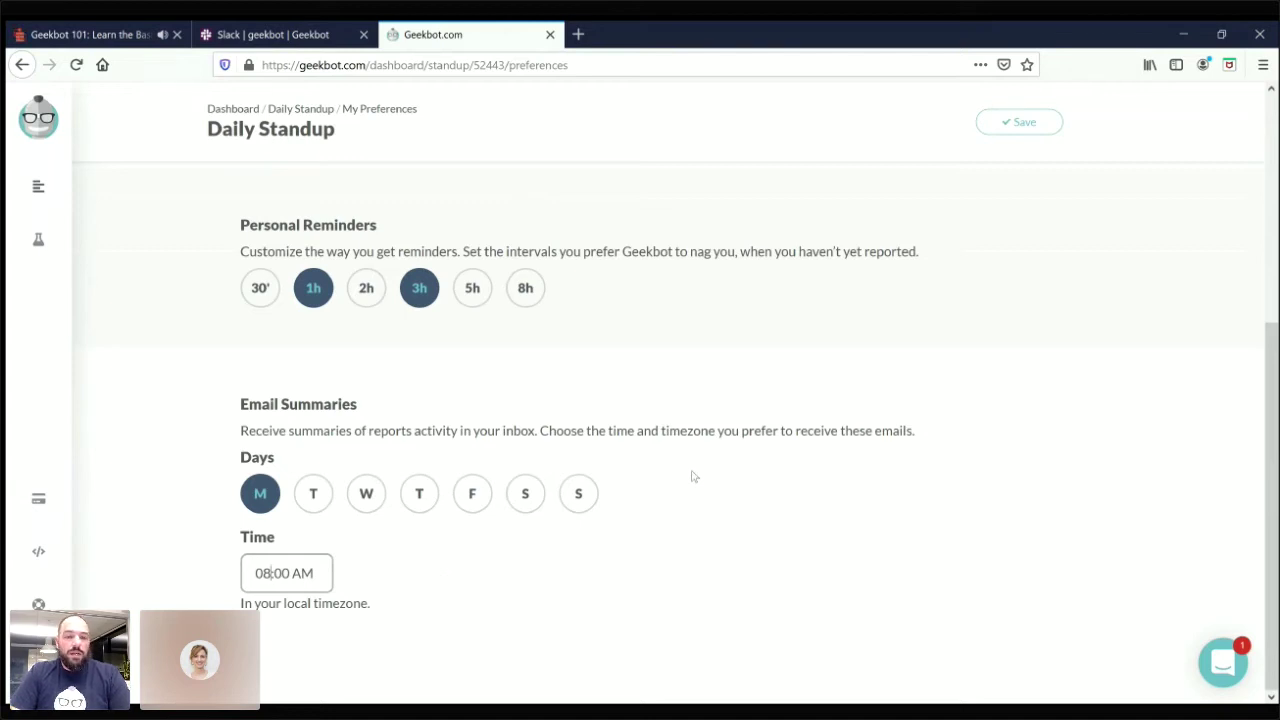
pyautogui.click(366, 493)
pyautogui.click(472, 494)
pyautogui.click(472, 494)
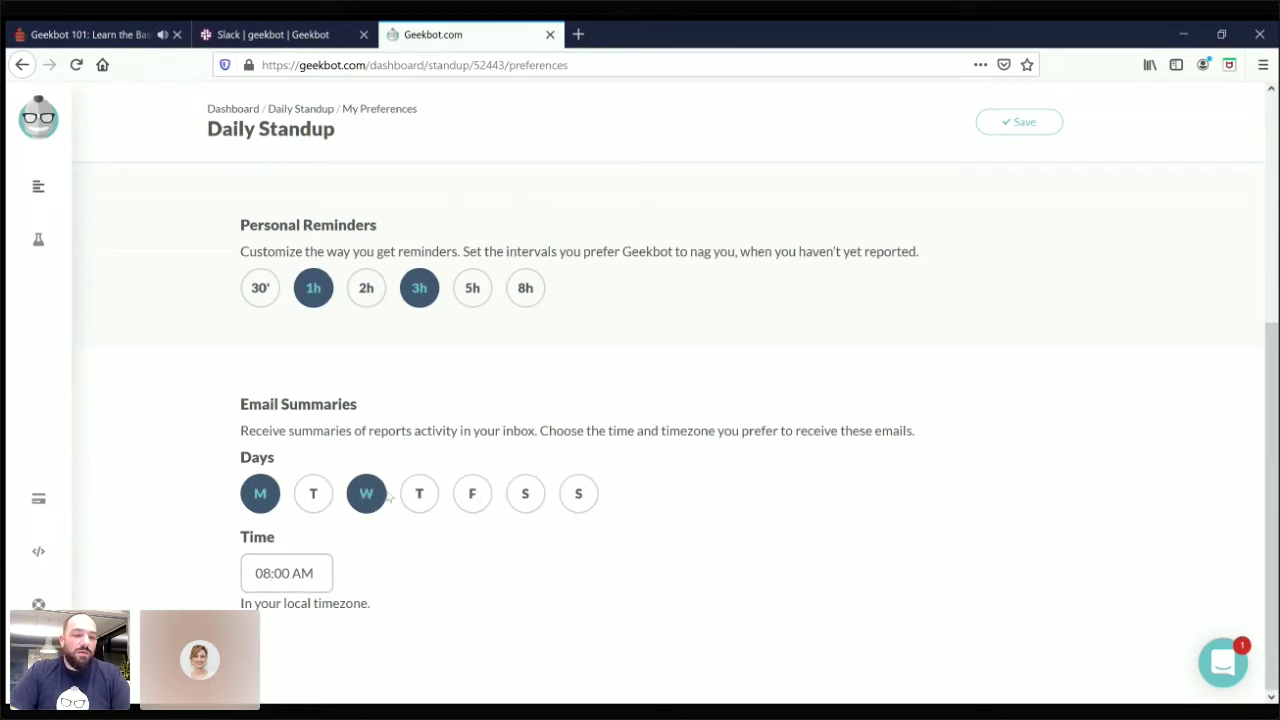
pyautogui.click(366, 493)
# Step: Save the personal preferences of the Daily Standup
pyautogui.scroll(5, 785, 510)
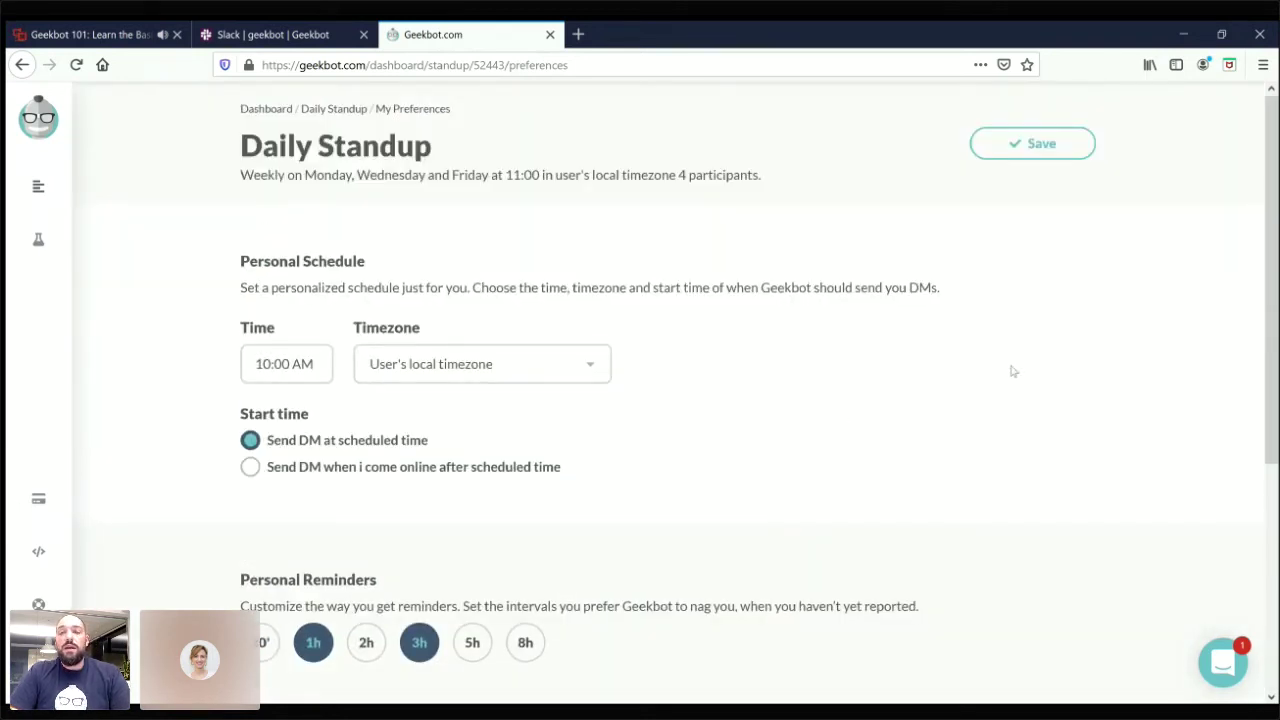
pyautogui.click(1025, 150)
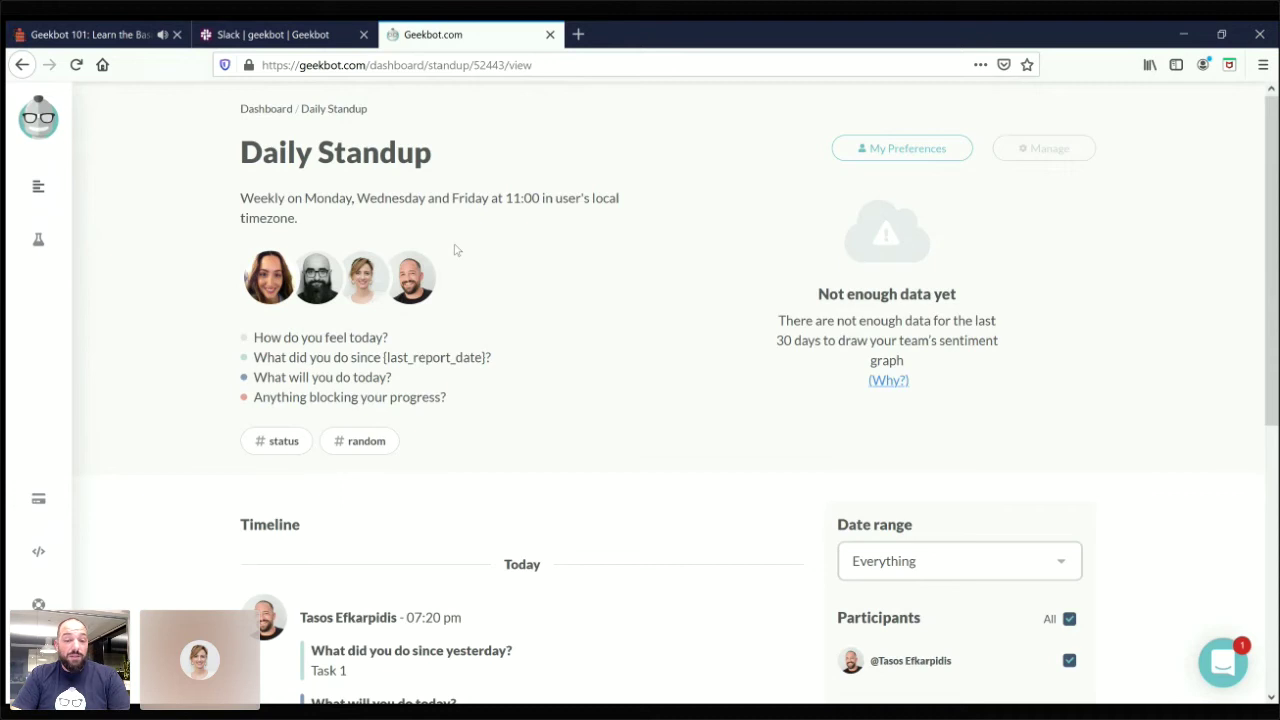
pyautogui.click(88, 36)
pyautogui.moveTo(105, 545)
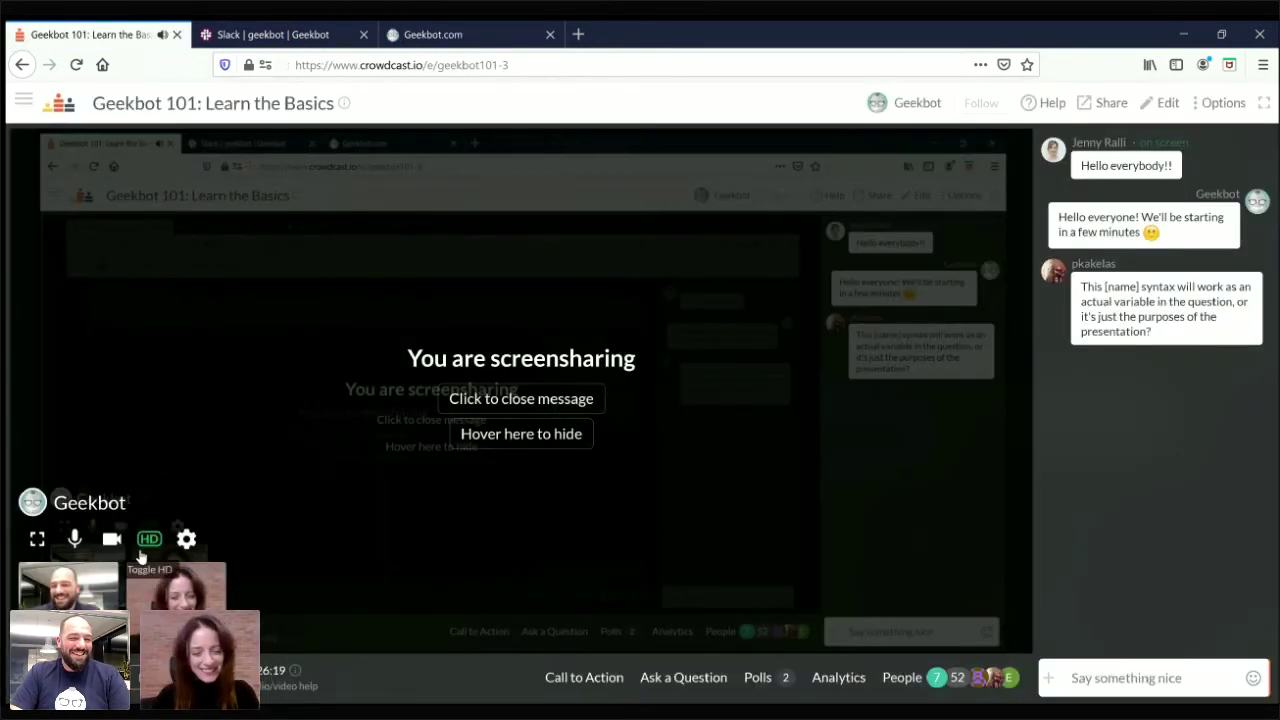
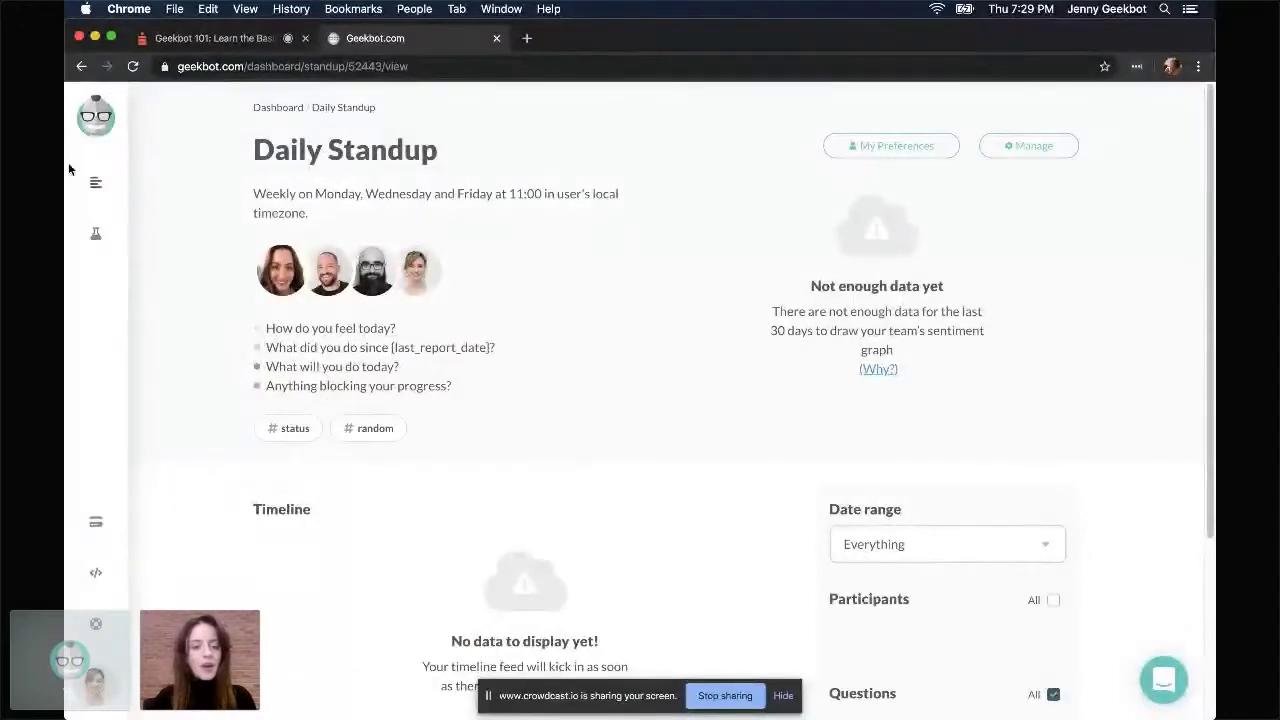
# Step: Go to the list of standups and open the Daily Standup to review its overview and timeline
pyautogui.click(97, 185)
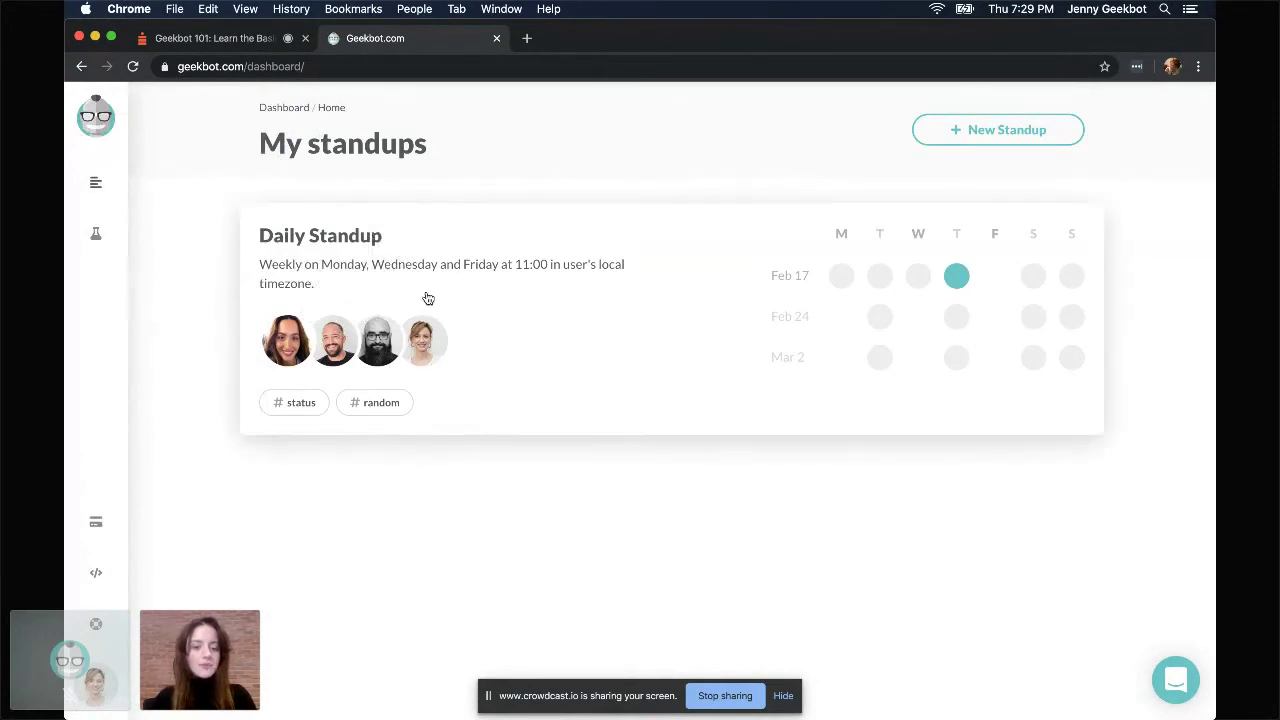
pyautogui.click(511, 266)
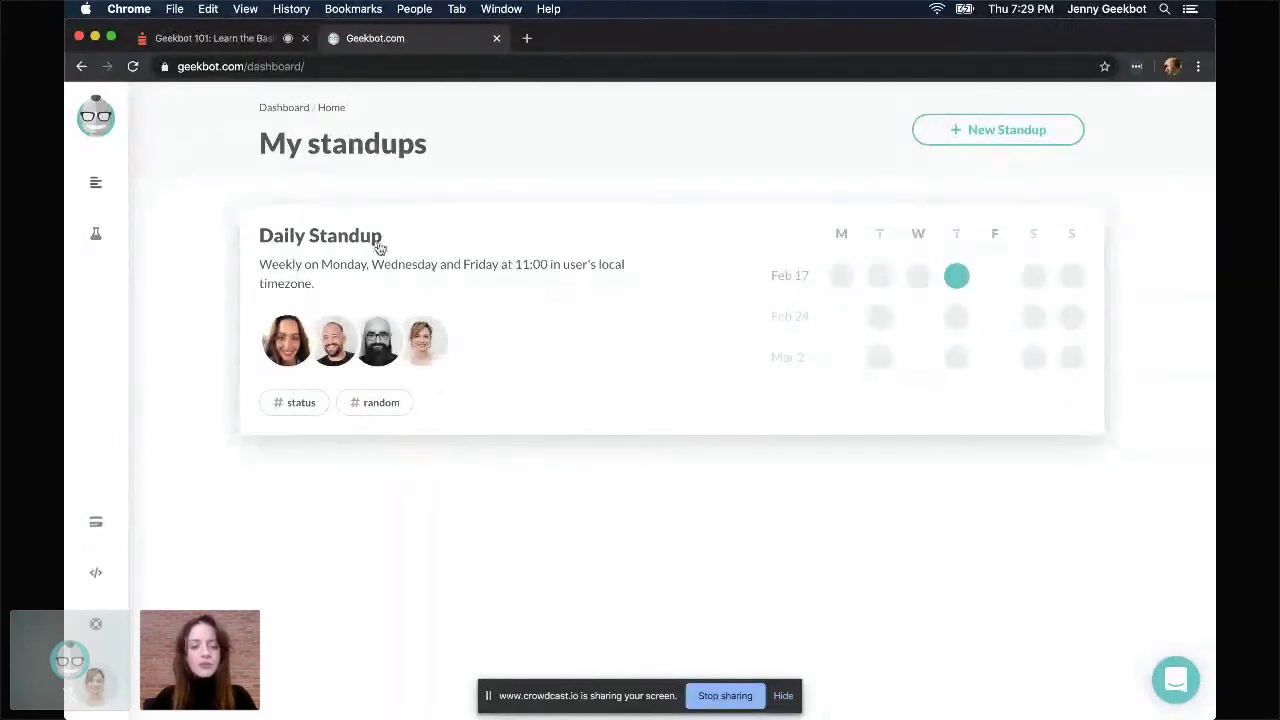
pyautogui.click(557, 311)
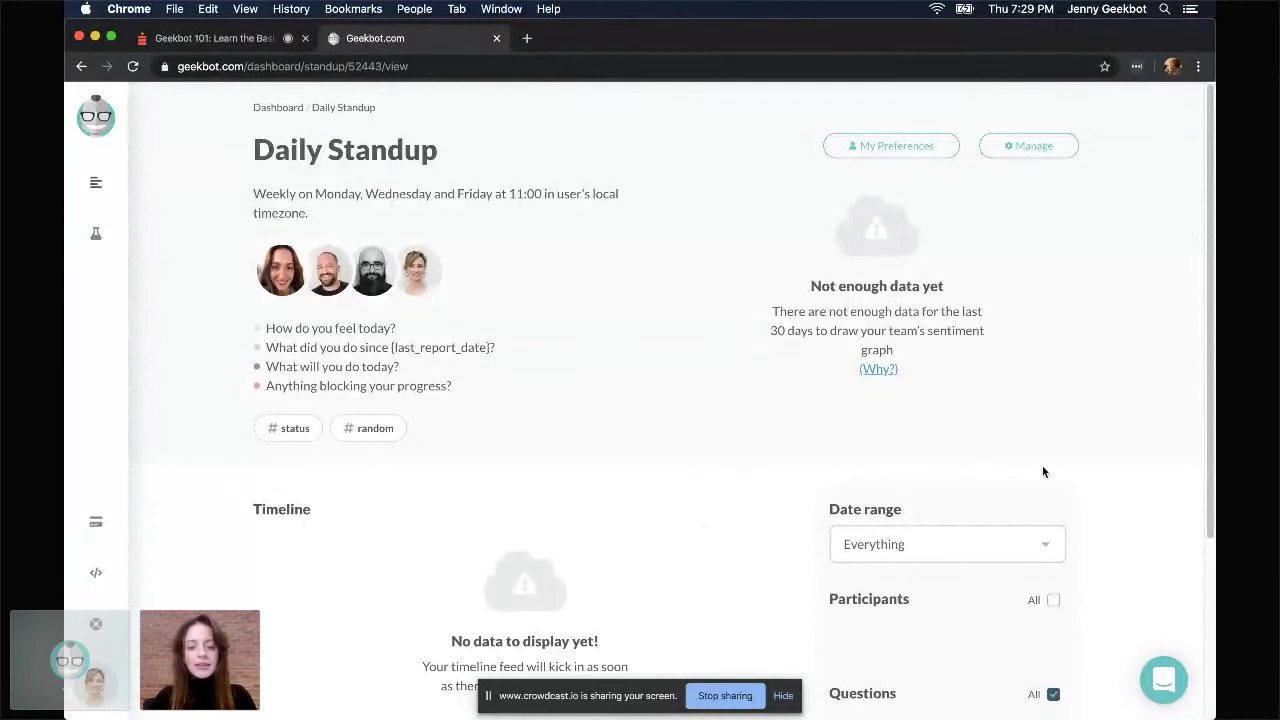
pyautogui.scroll(-3, 1012, 466)
pyautogui.scroll(3, 1063, 471)
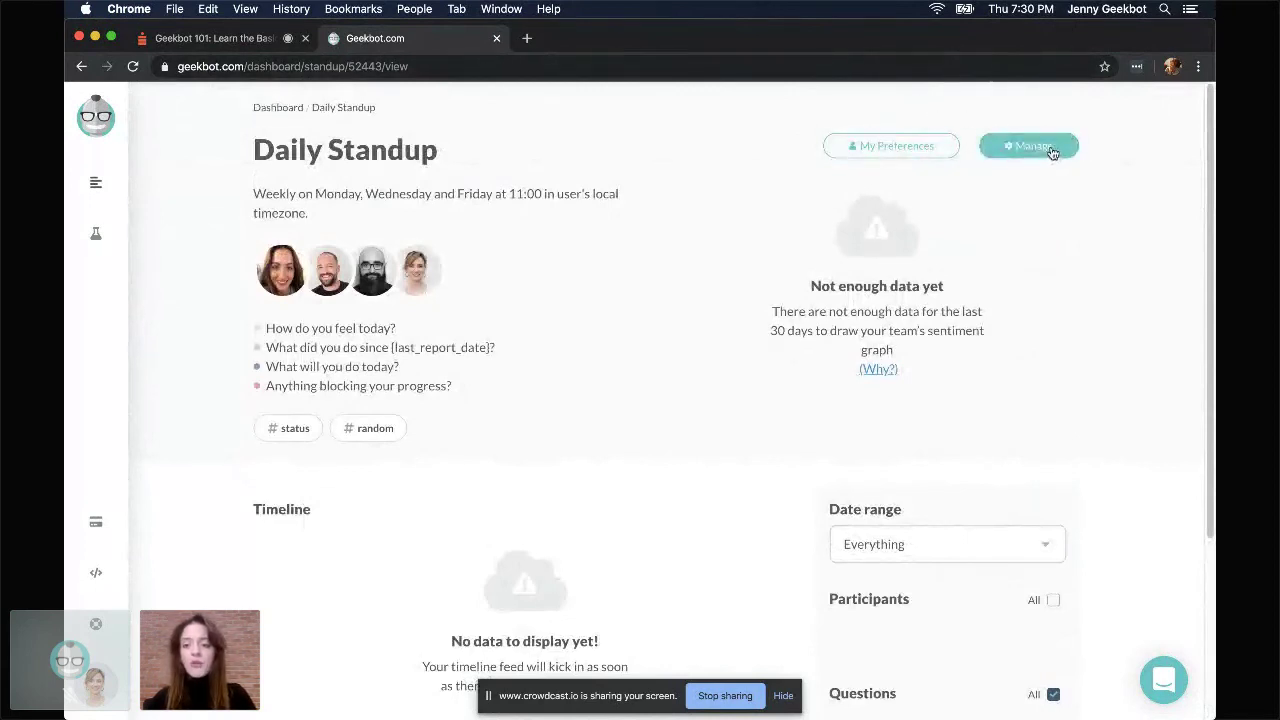
# Step: Open the question settings of the Daily Standup and add the question "Outstanding PRs?"
pyautogui.click(371, 349)
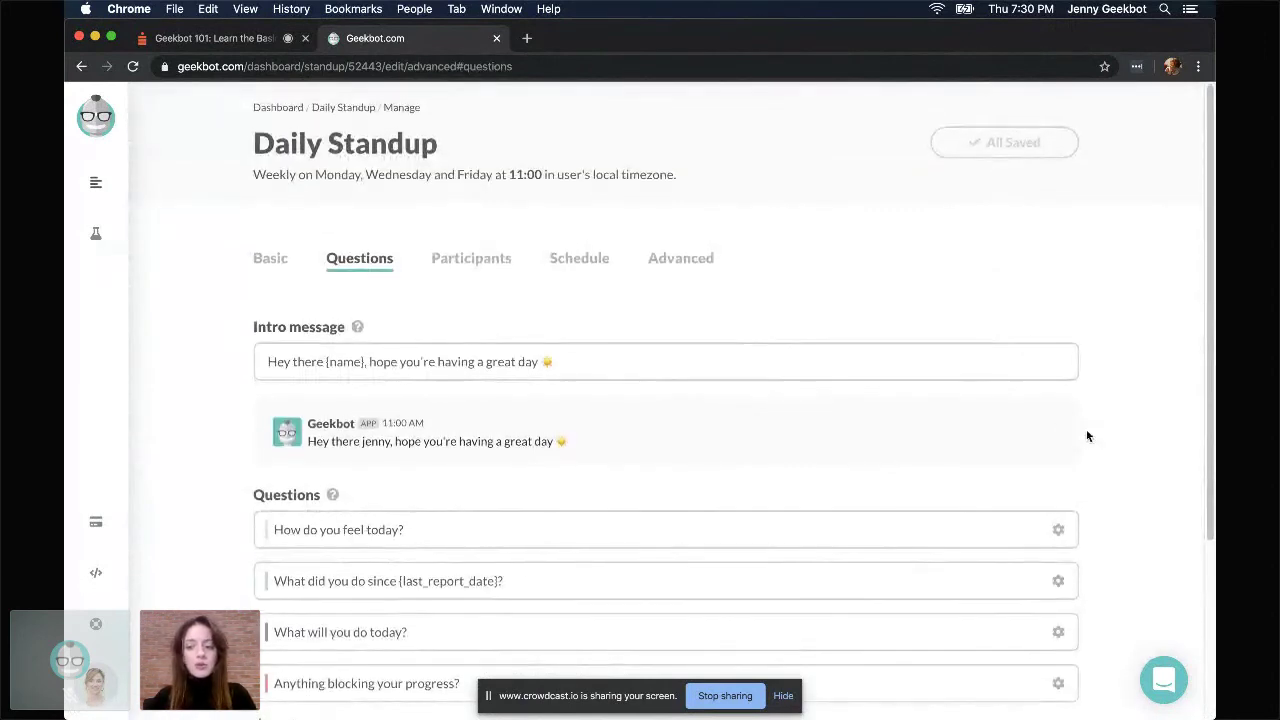
pyautogui.scroll(-5, 1118, 484)
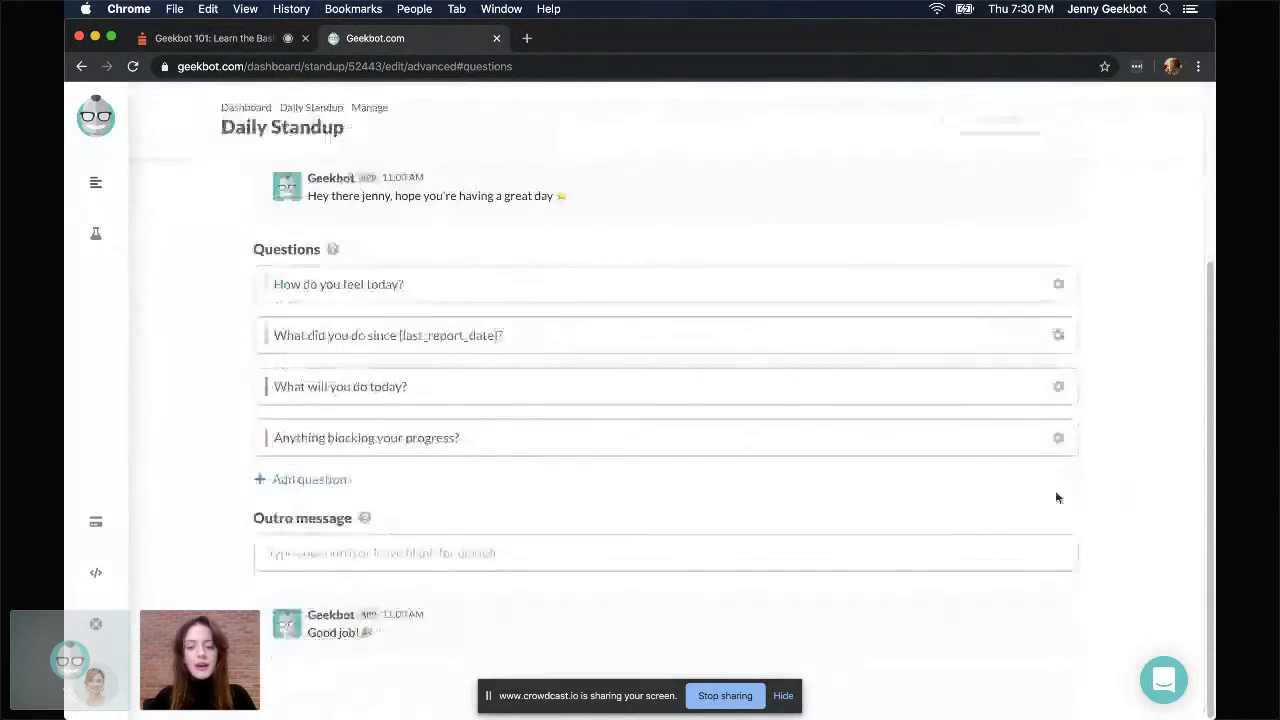
pyautogui.click(330, 478)
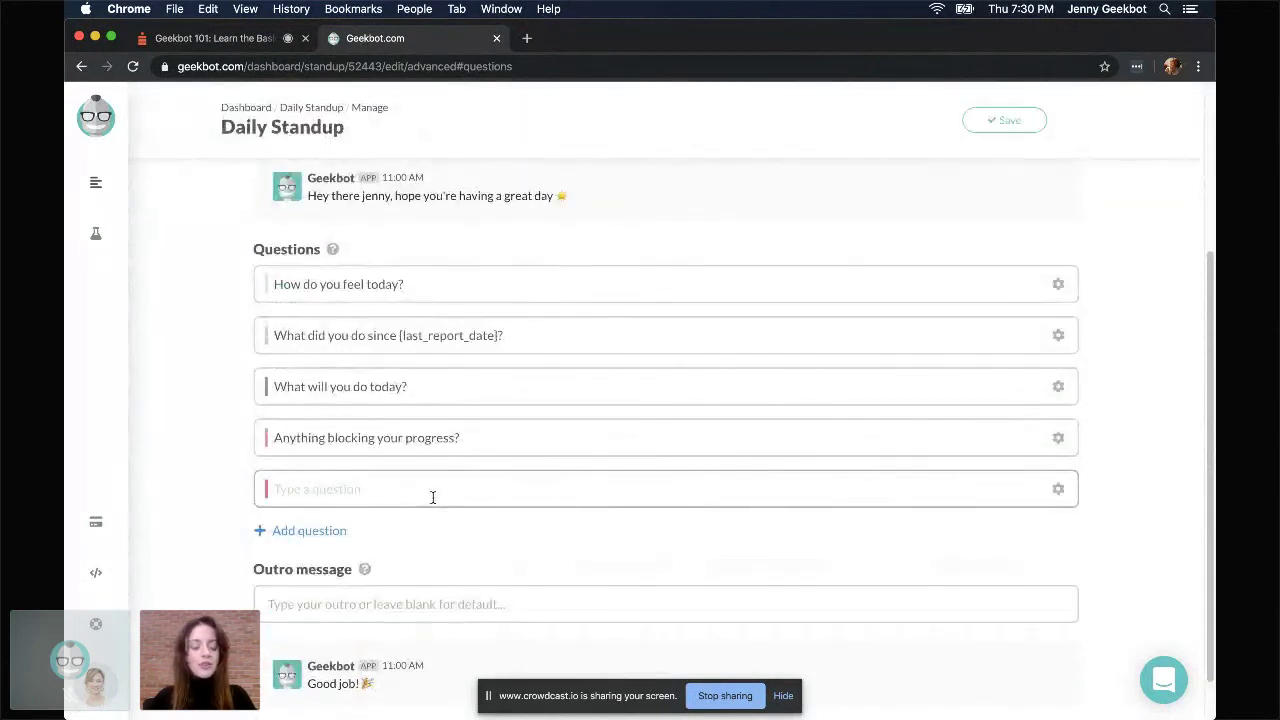
pyautogui.write('O')
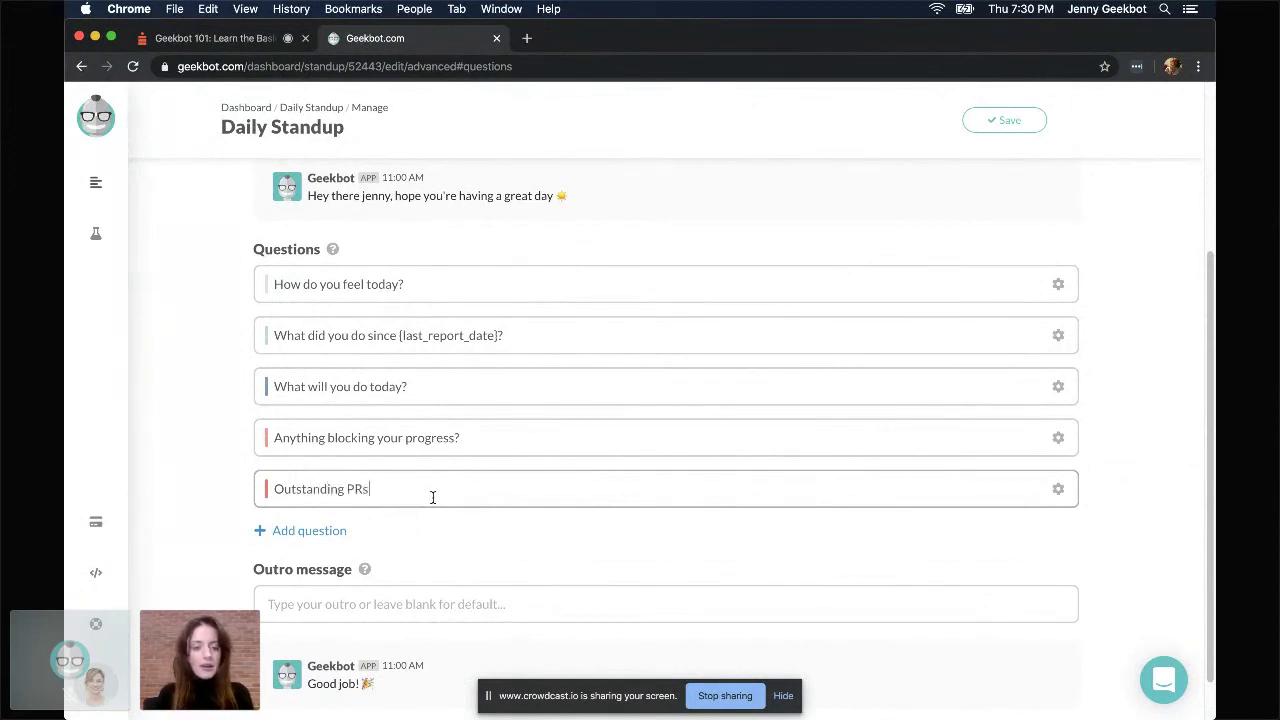
# Step: Customize the question "Outstanding PRs?" to accept the Numeric response type
pyautogui.click(1058, 489)
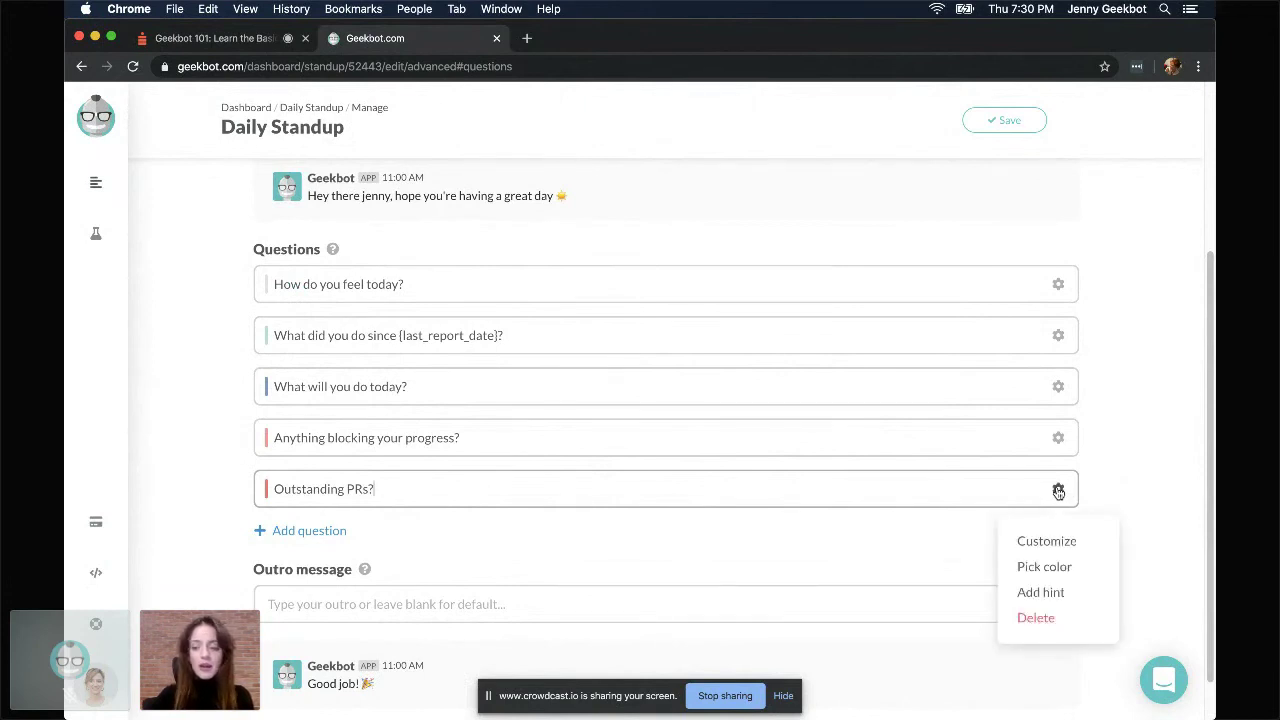
pyautogui.moveTo(1060, 492)
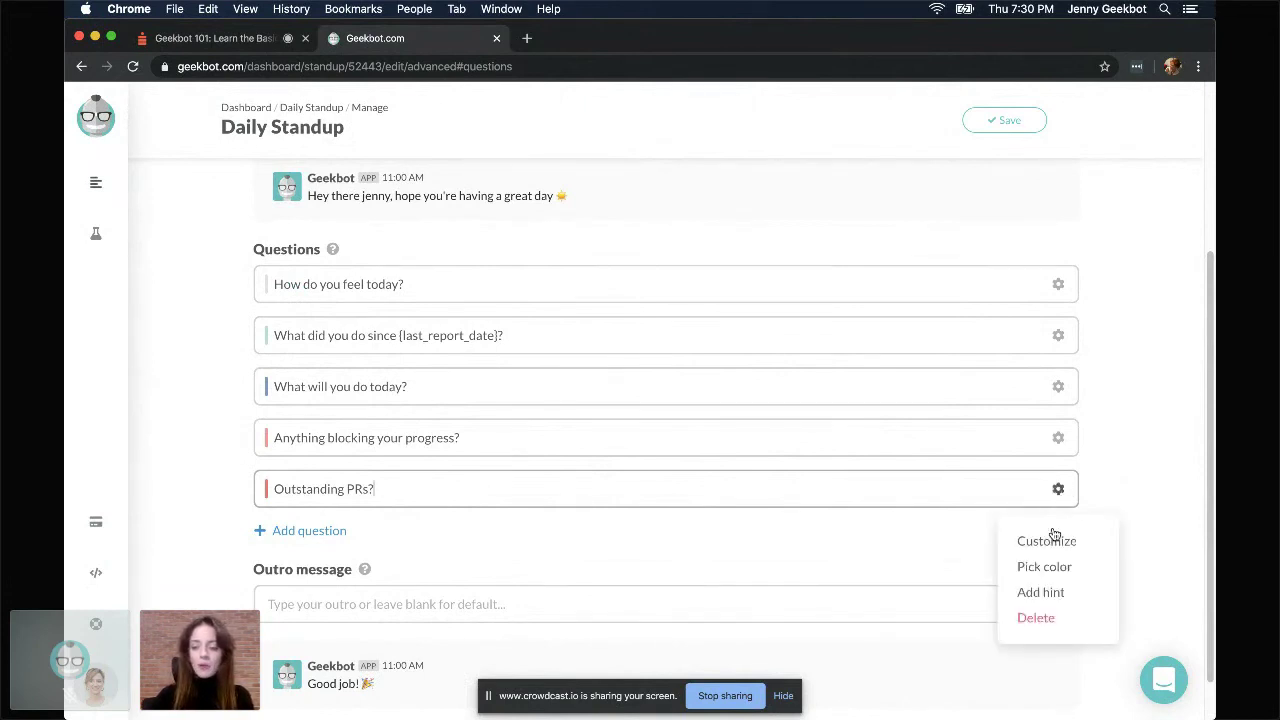
pyautogui.click(1049, 536)
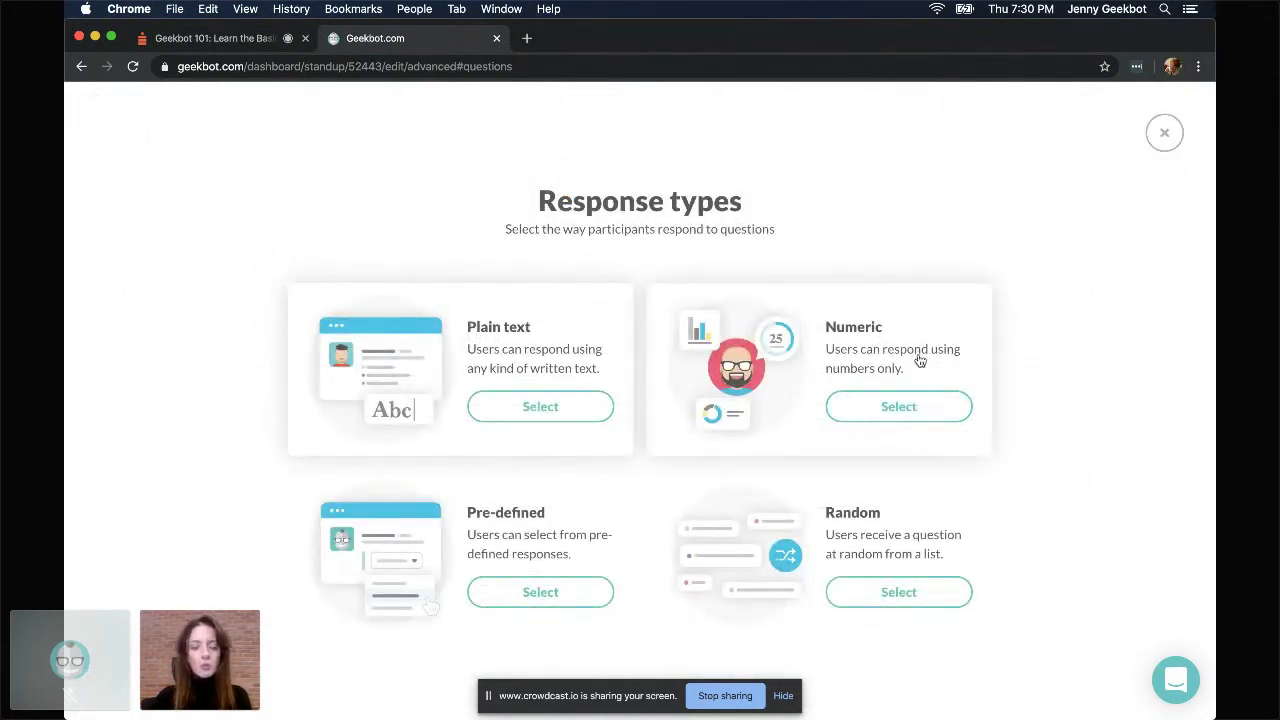
pyautogui.click(893, 406)
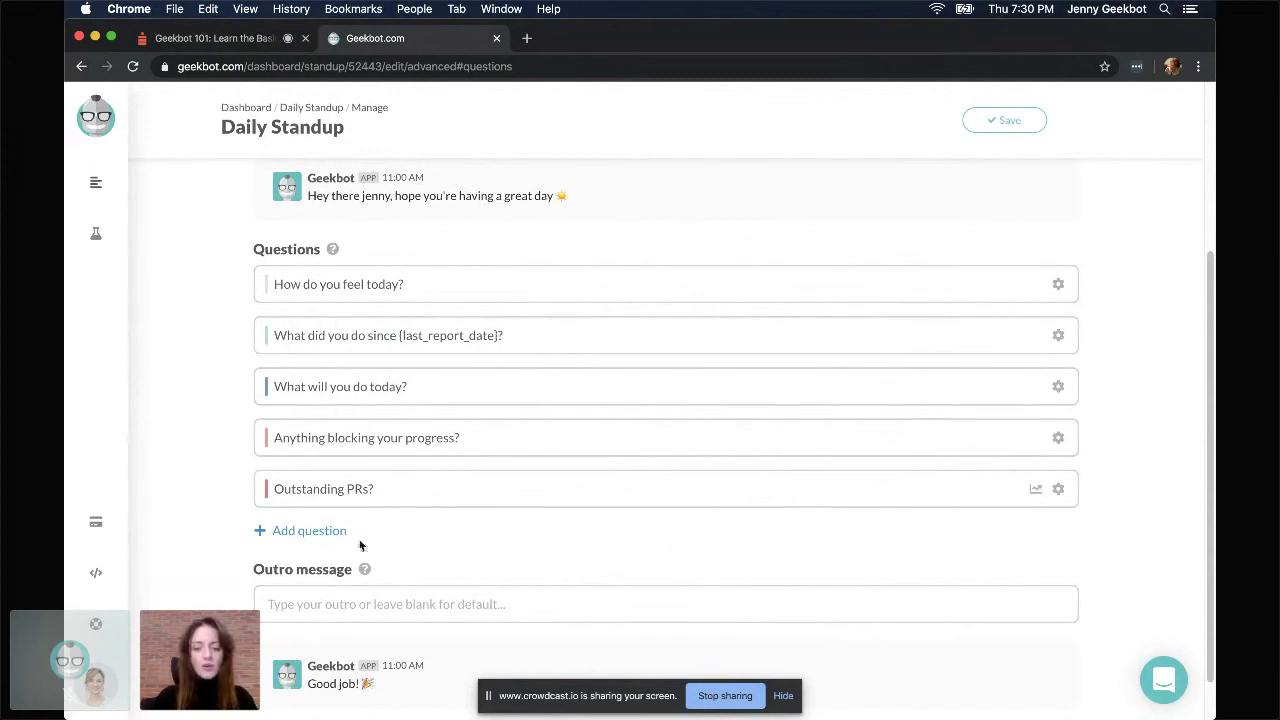
pyautogui.click(1058, 489)
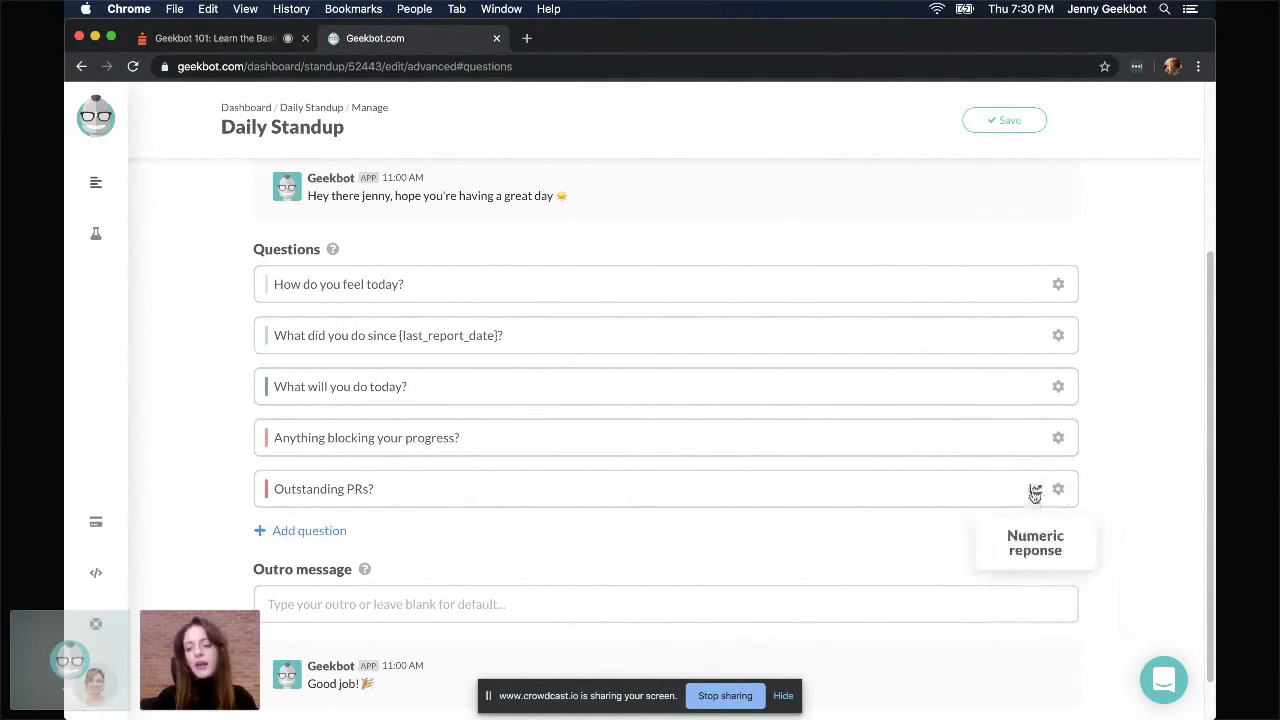
# Step: Add another question to the Daily Standup reading "Will they be closed today?"
pyautogui.click(329, 531)
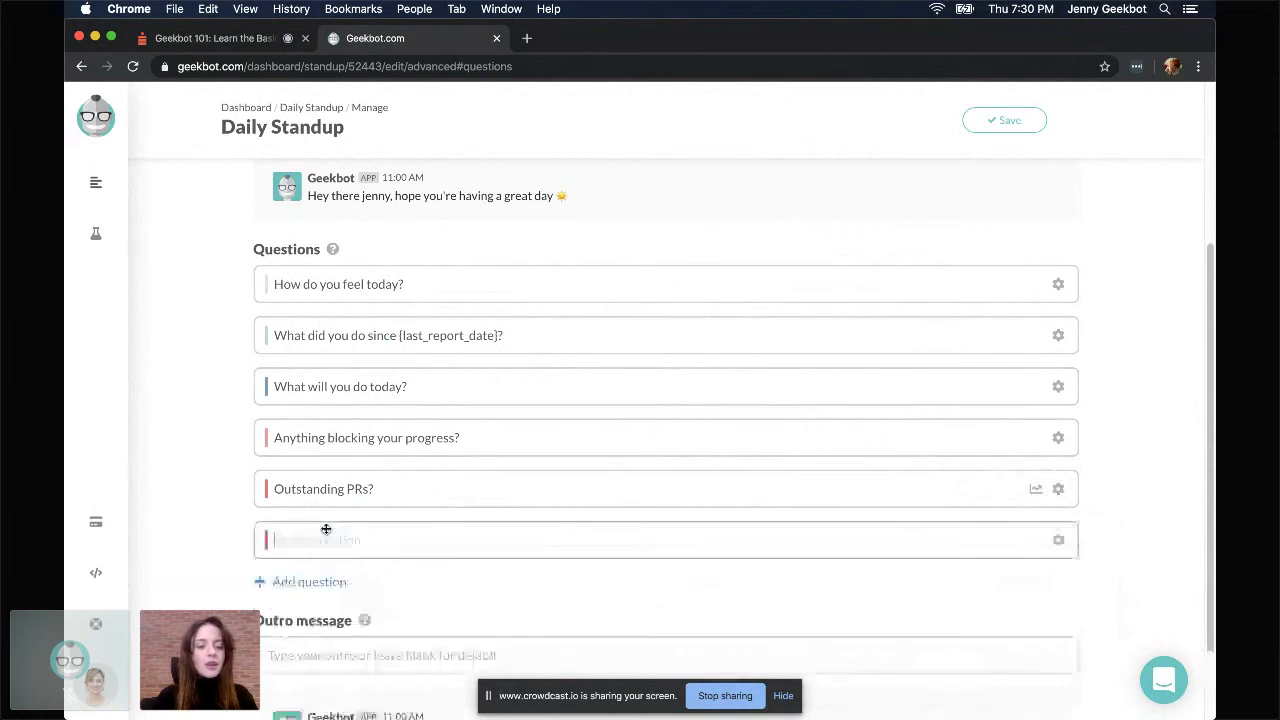
pyautogui.write('W')
pyautogui.press('BackSpace')
pyautogui.write('Will they ')
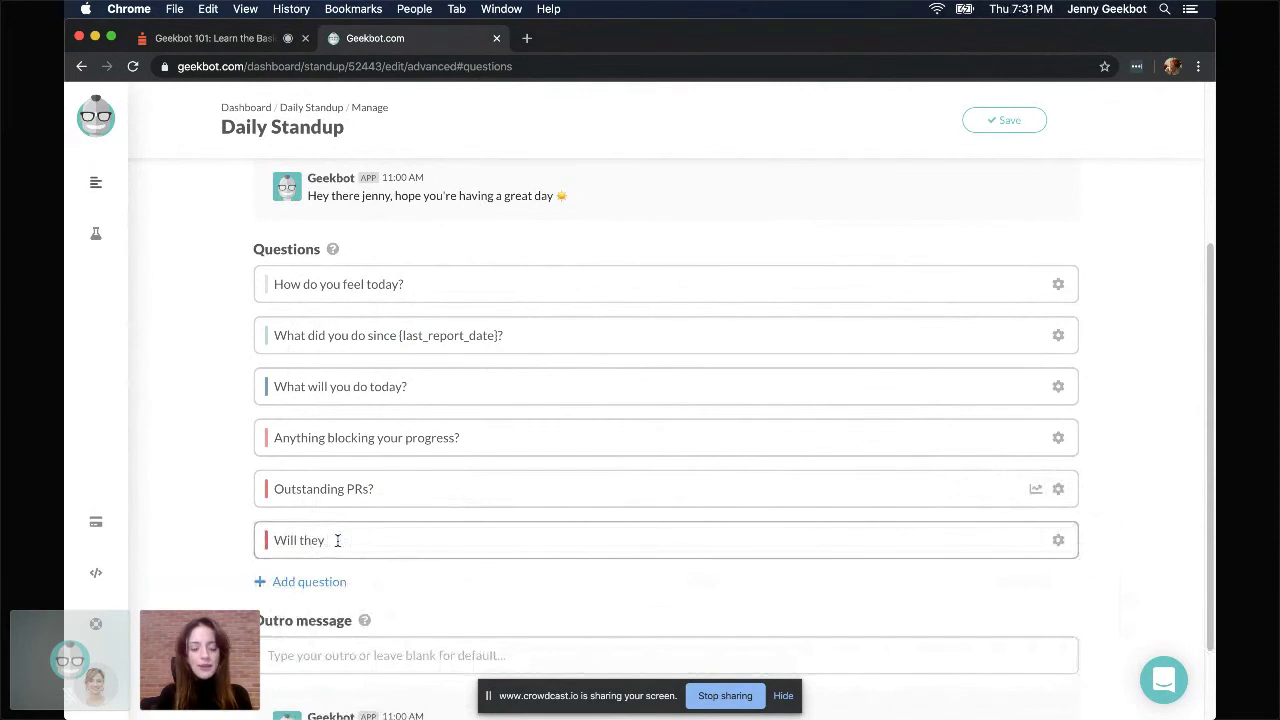
pyautogui.write('be of')
pyautogui.write('ose')
pyautogui.write('d today?')
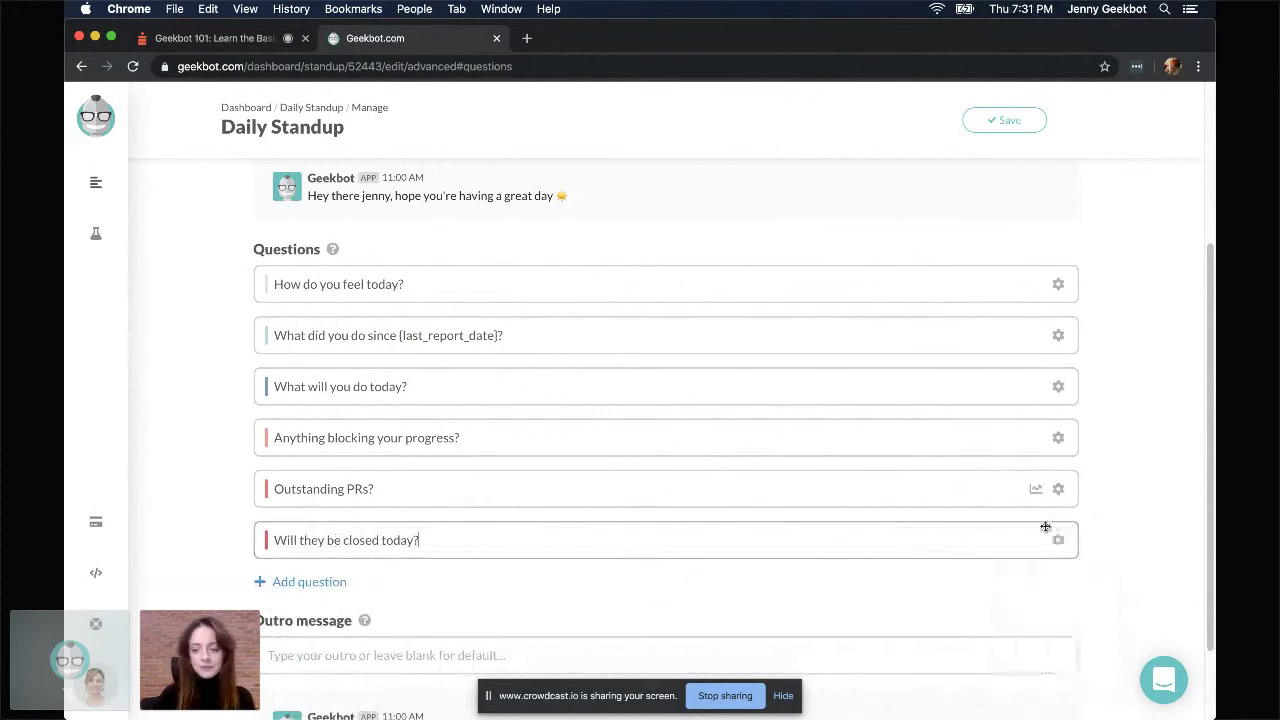
# Step: Give the question "Will they be closed today?" the pre-defined responses "Yeap", "No way" and "n.a." and save them
pyautogui.click(1057, 540)
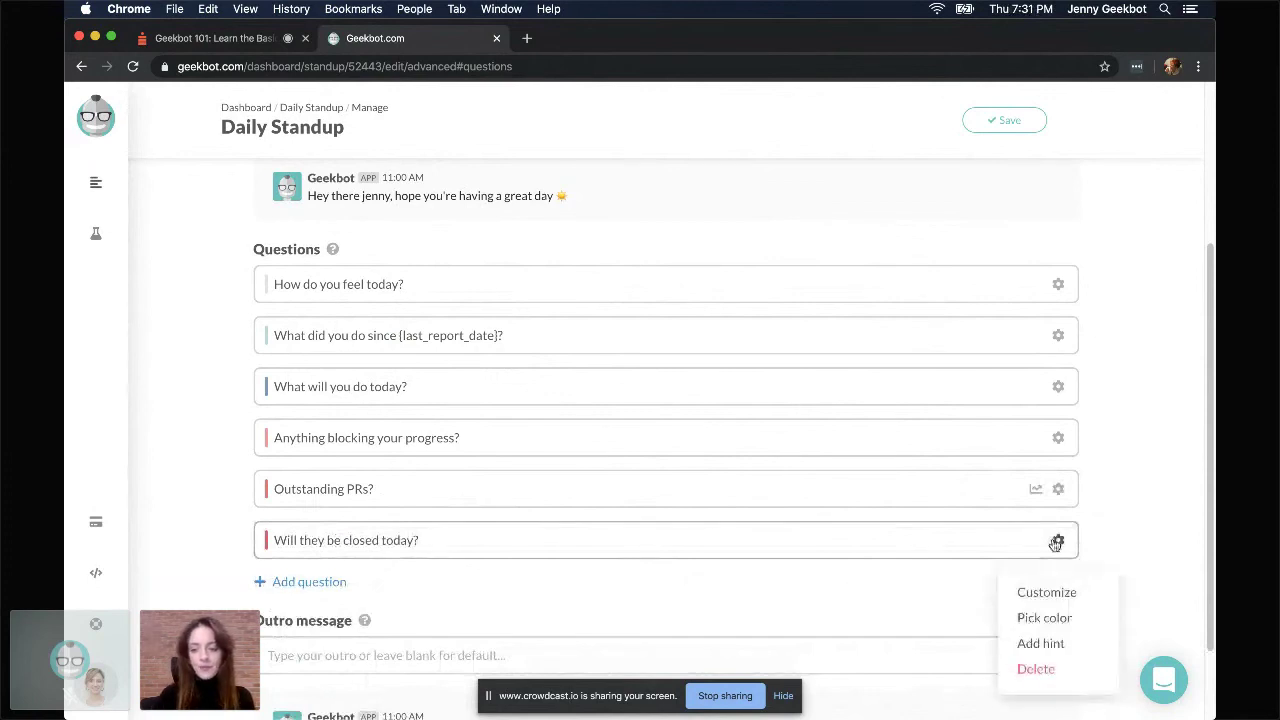
pyautogui.click(1047, 593)
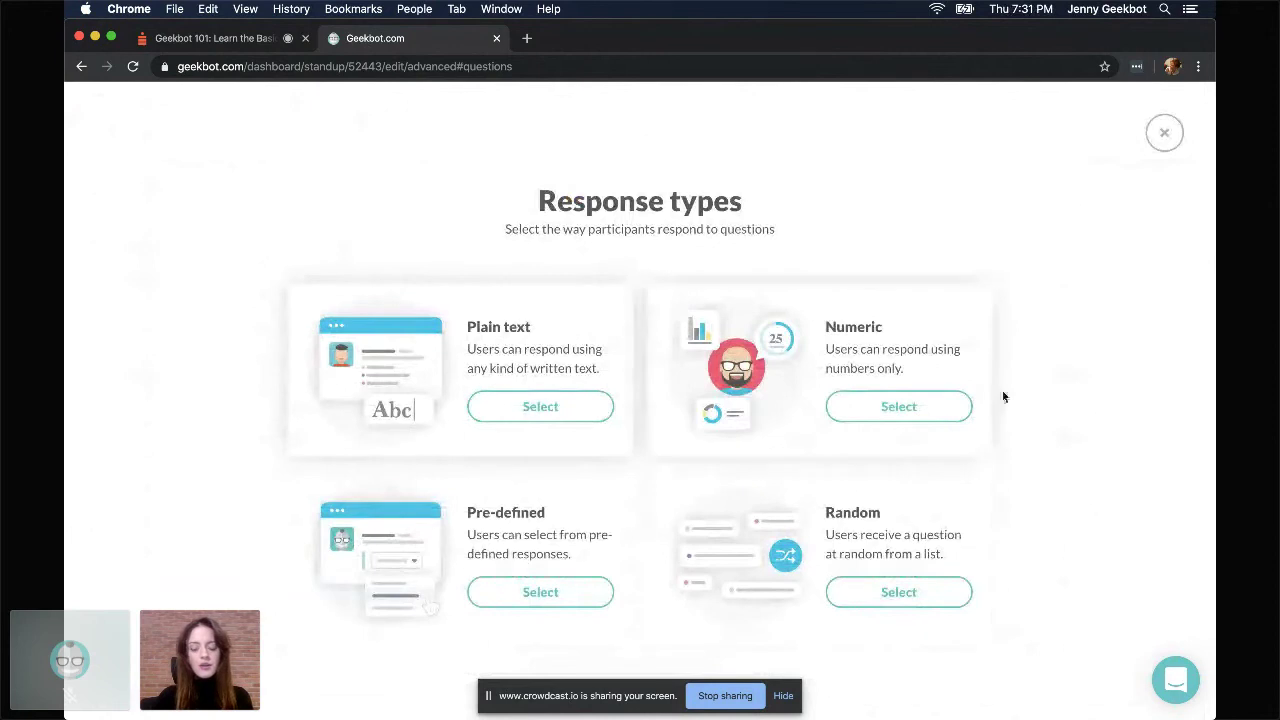
pyautogui.click(545, 514)
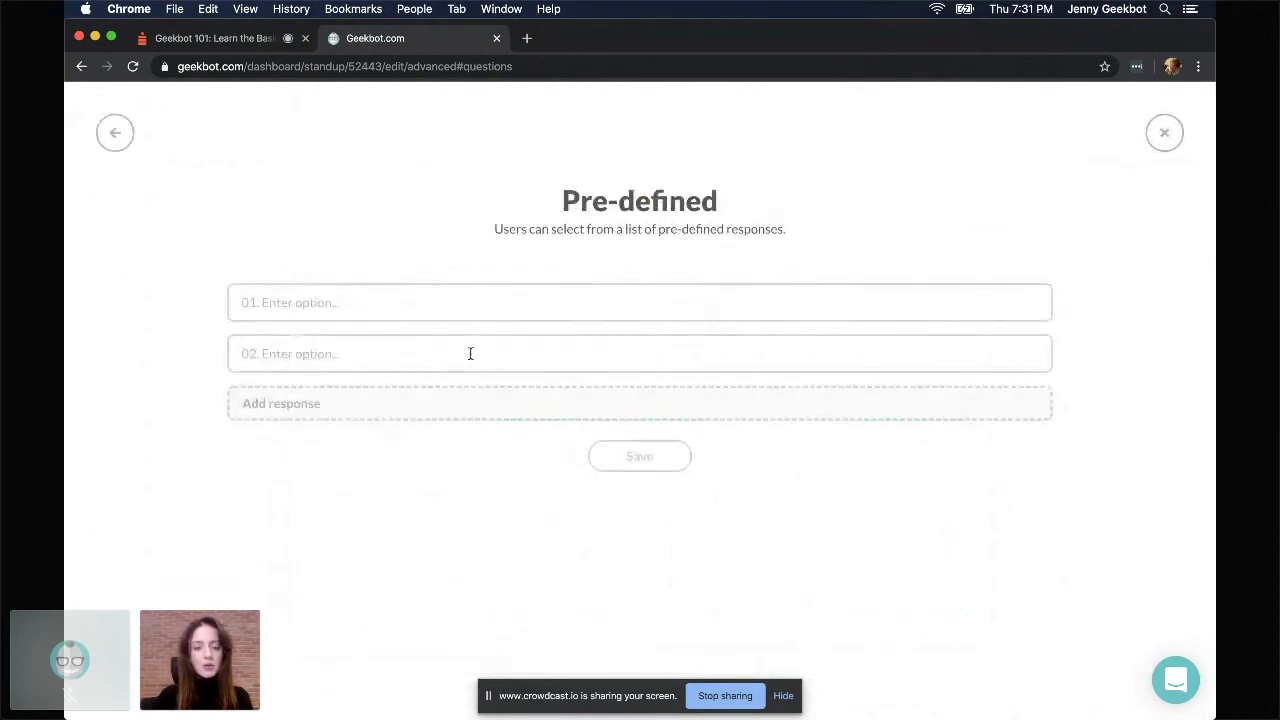
pyautogui.write('Yeap')
pyautogui.press('Tab')
pyautogui.write('No w')
pyautogui.press('BackSpace')
pyautogui.write('ay')
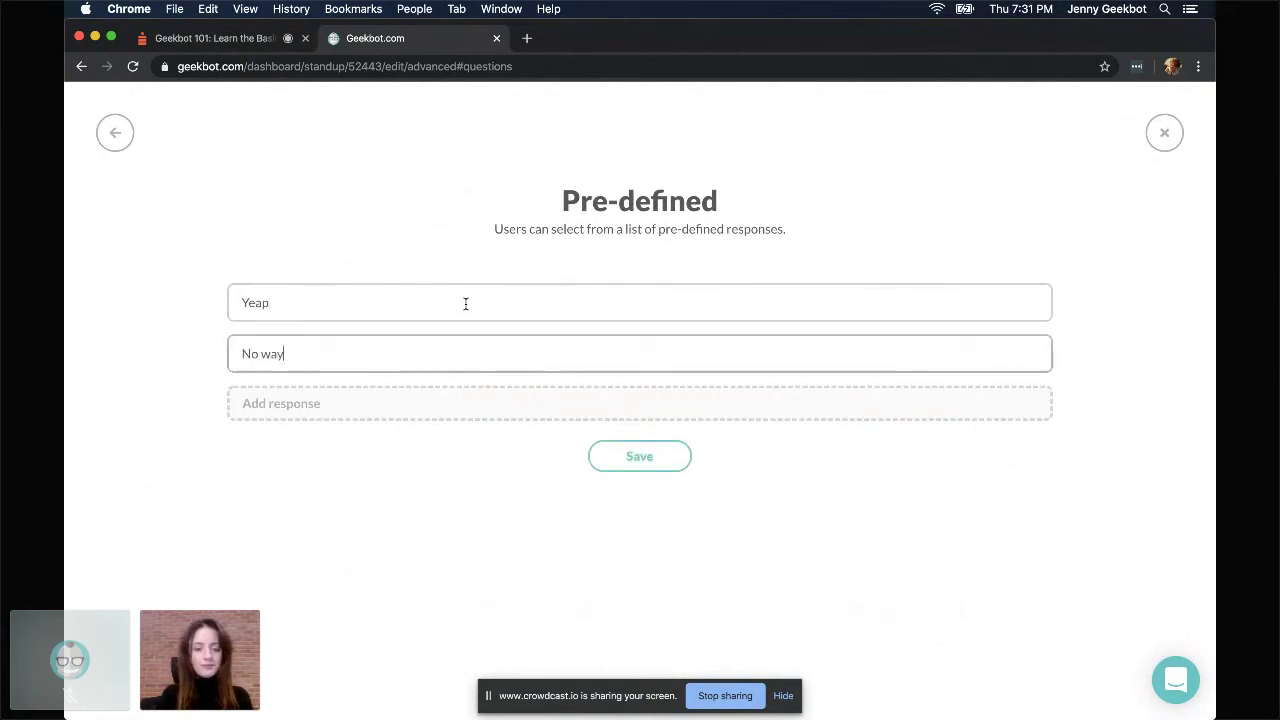
pyautogui.press('Tab')
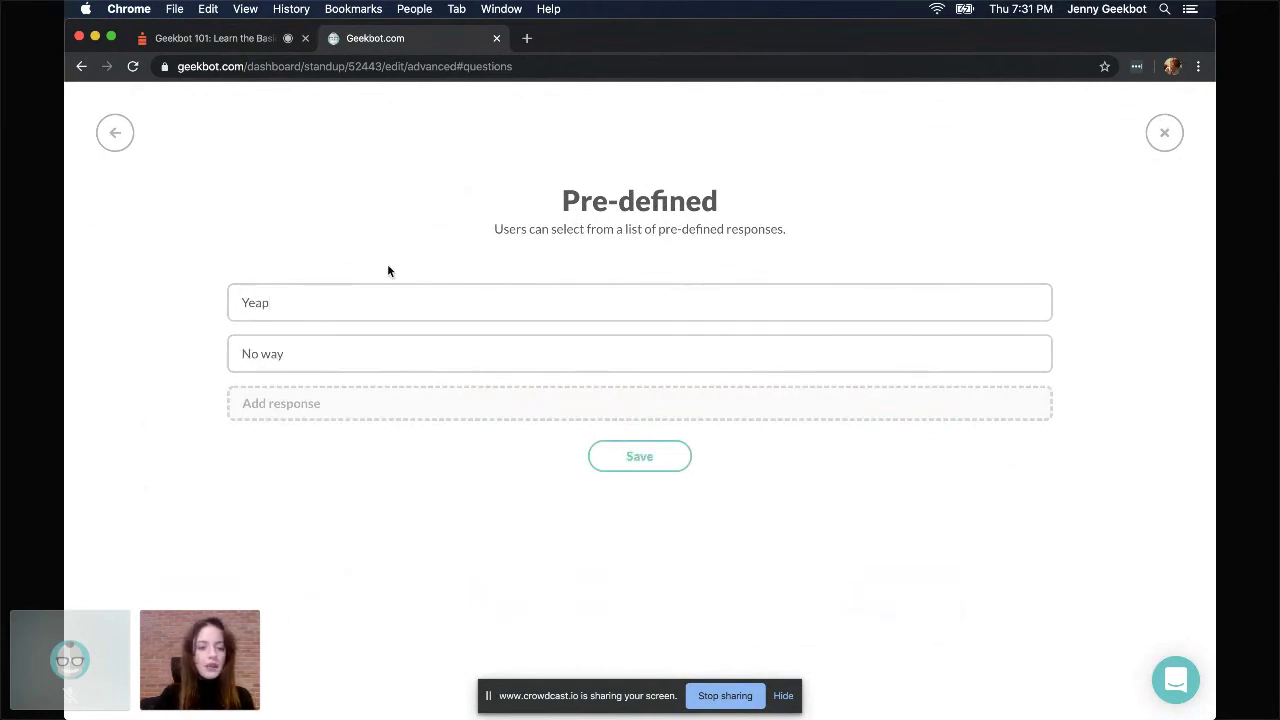
pyautogui.click(287, 408)
pyautogui.write('n.a.')
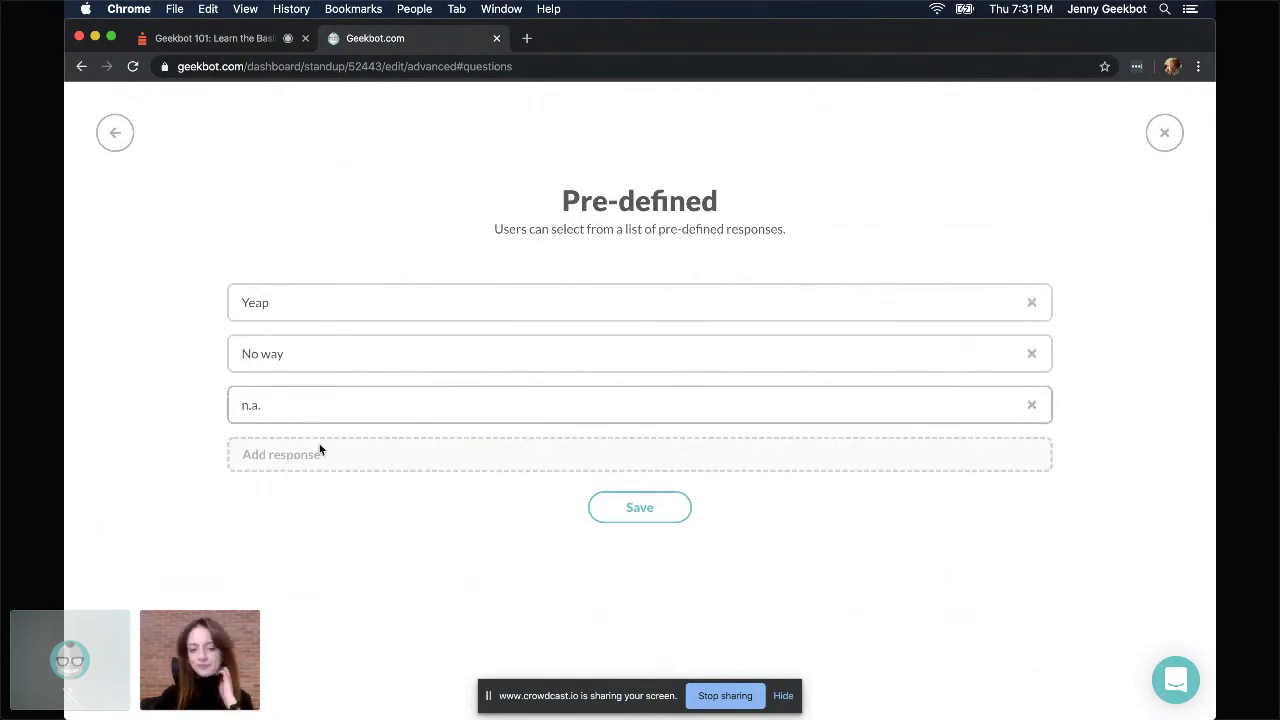
pyautogui.click(622, 515)
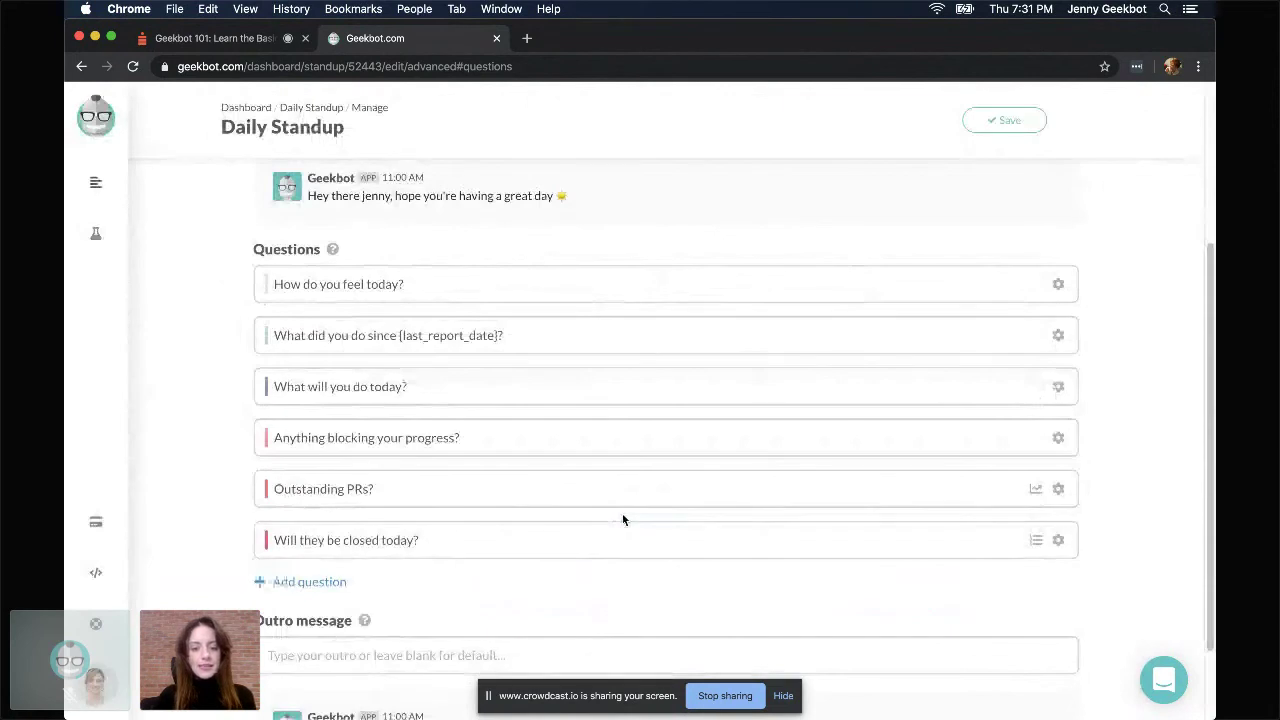
# Step: Check the response types of the two new questions and save the changes to the Daily Standup
pyautogui.click(1052, 538)
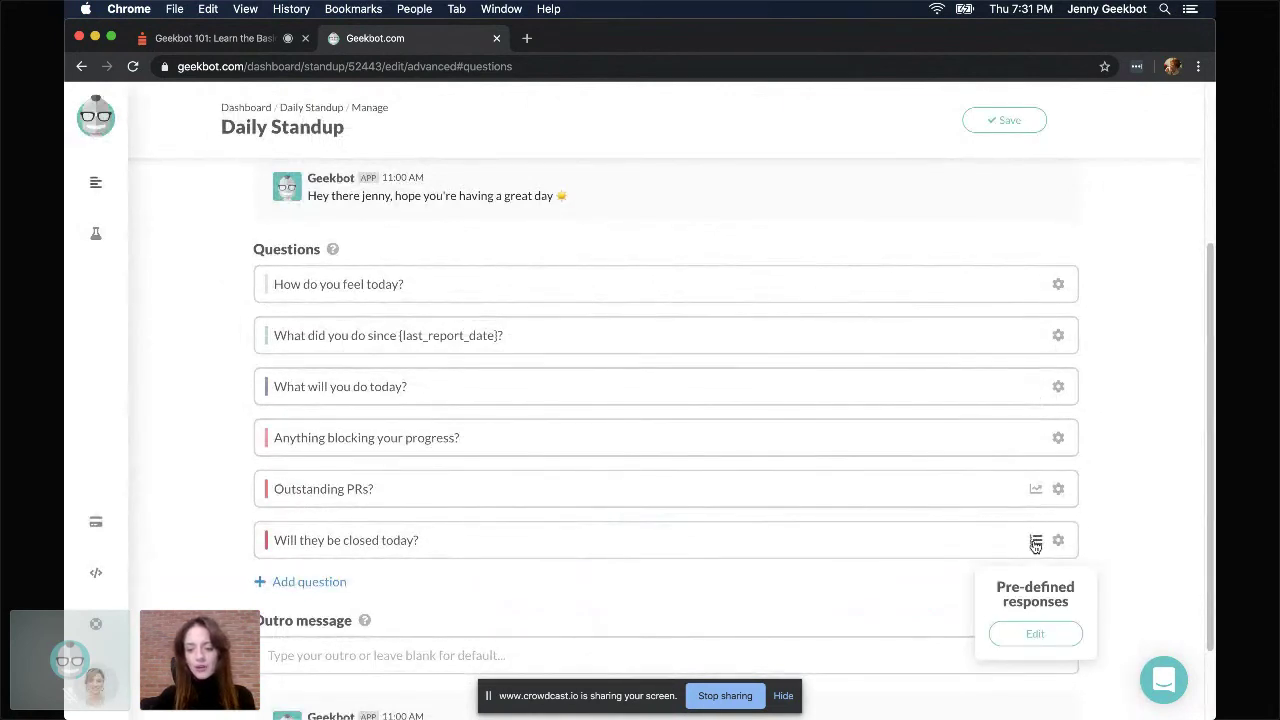
pyautogui.moveTo(1040, 557)
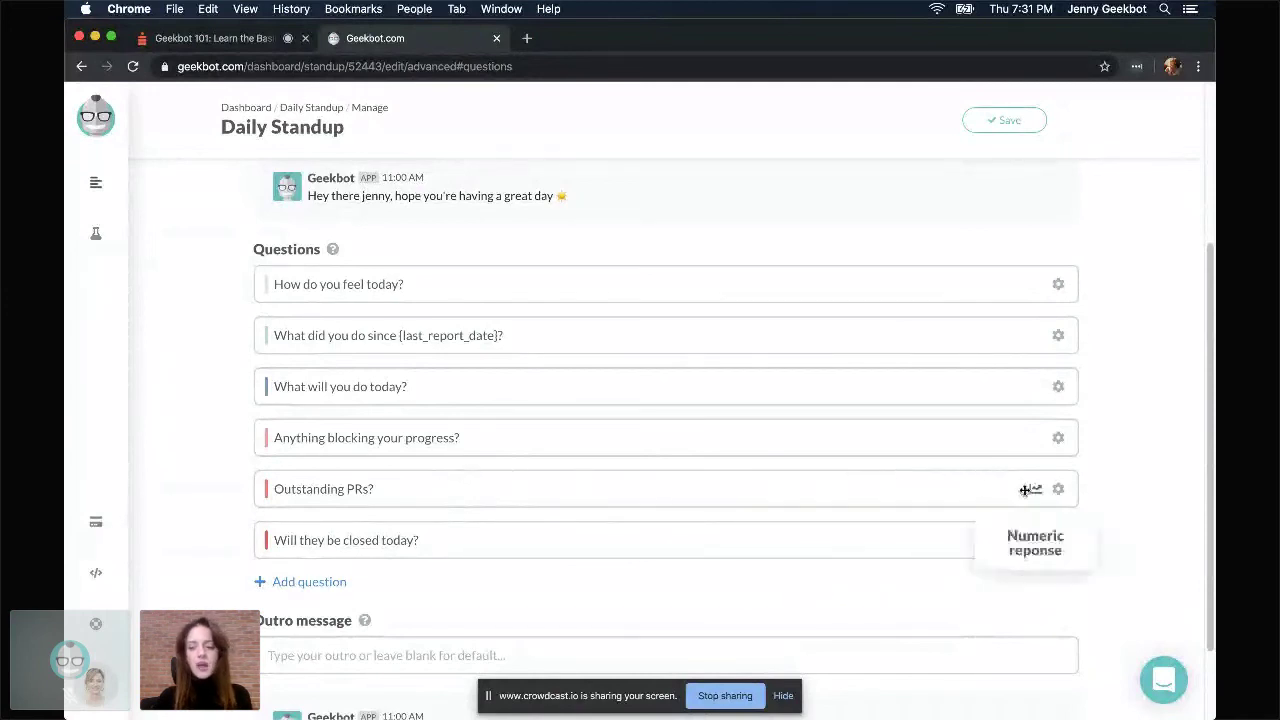
pyautogui.click(1058, 489)
pyautogui.click(1149, 440)
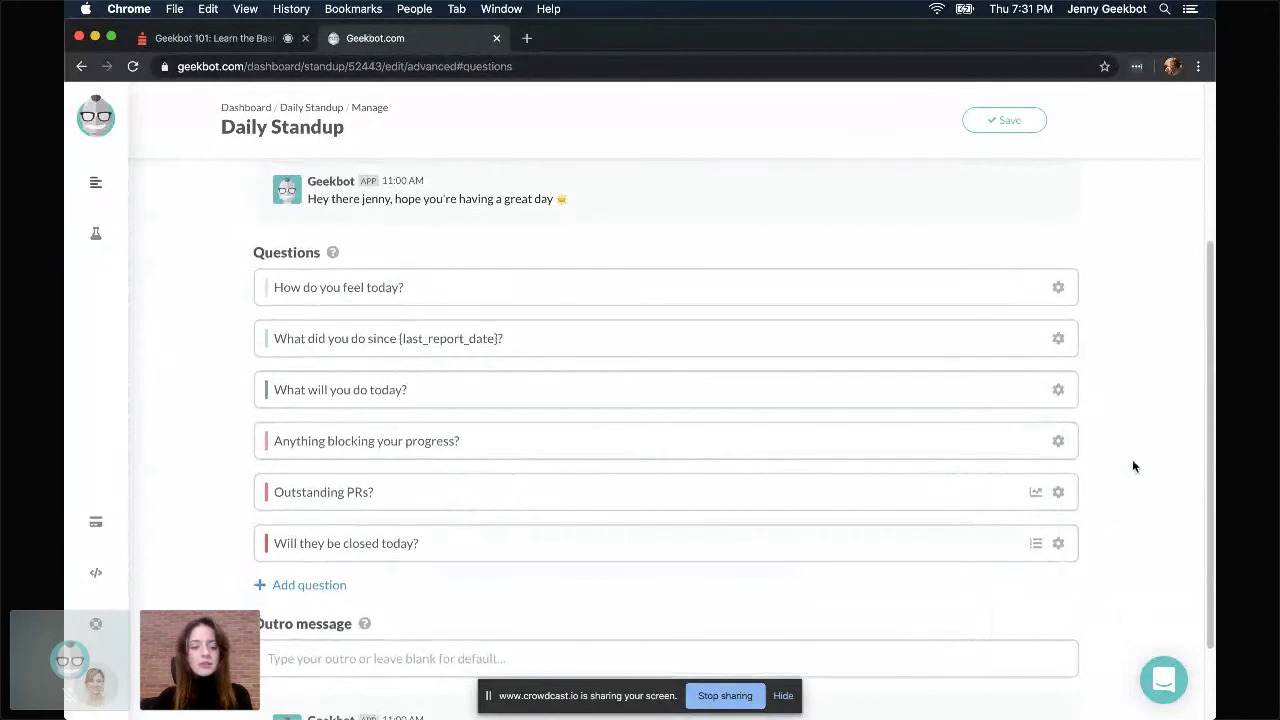
pyautogui.scroll(5, 1134, 468)
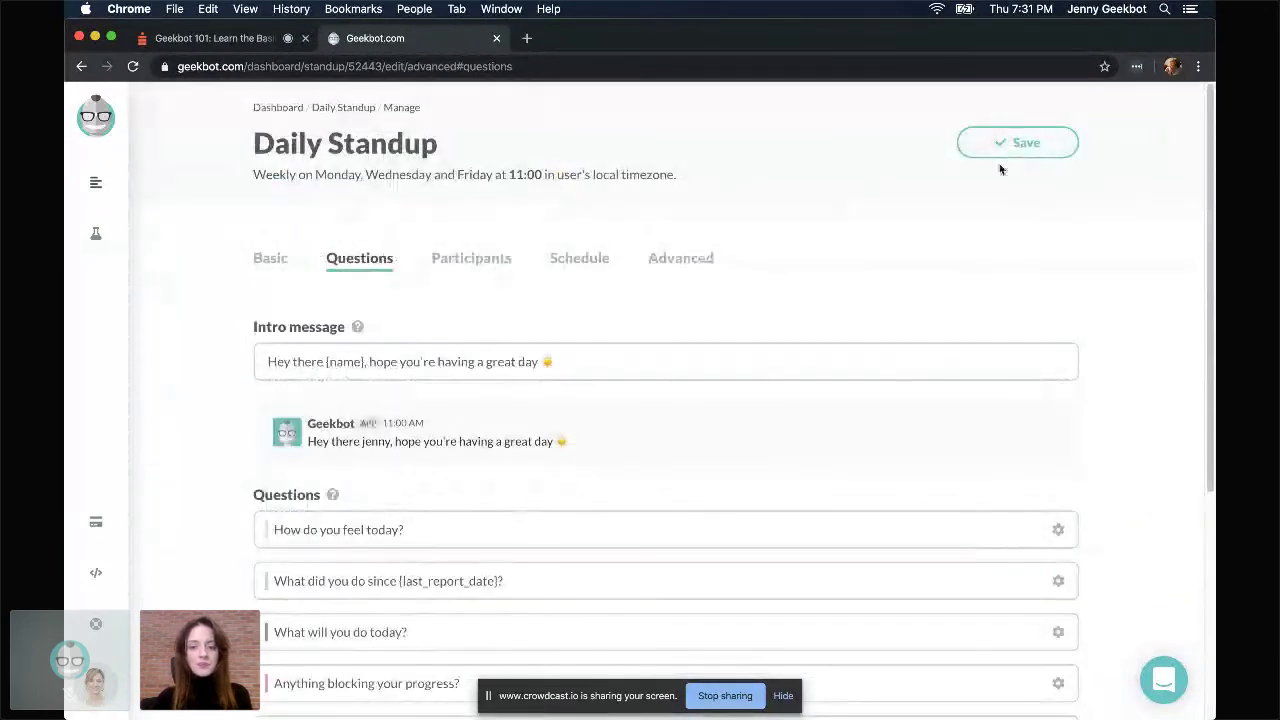
pyautogui.click(1009, 150)
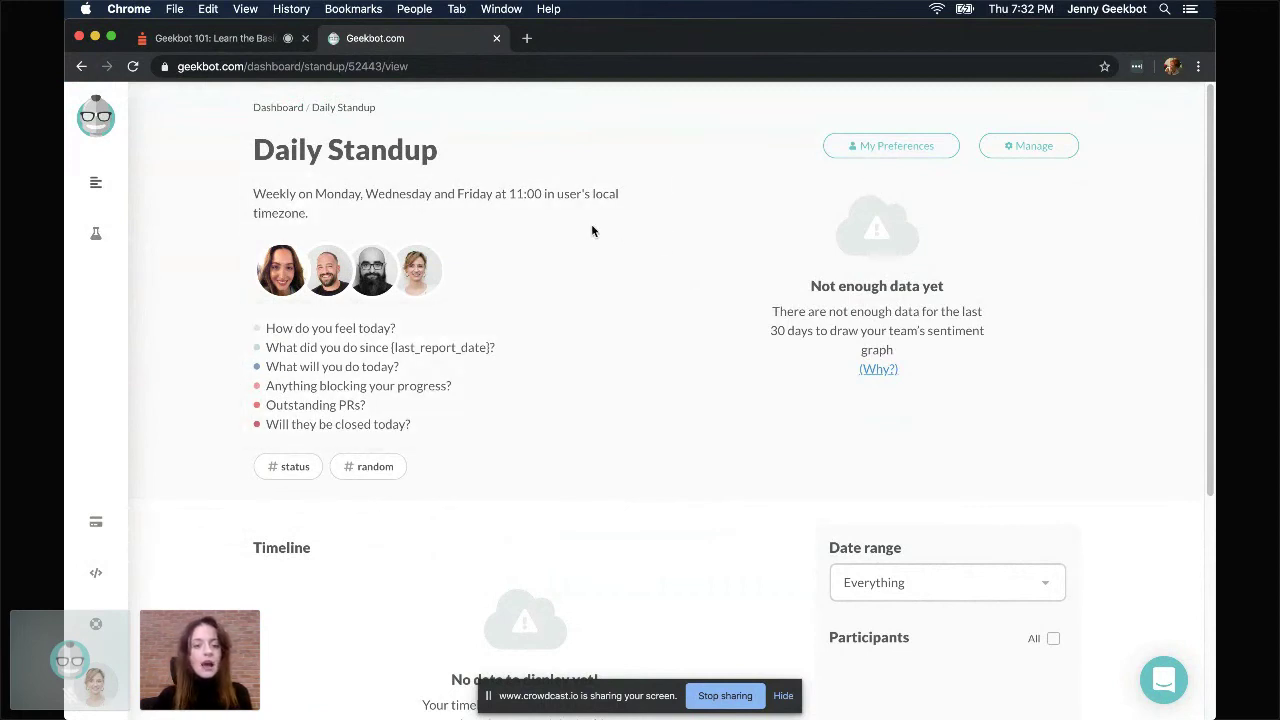
# Step: Review the Daily Standup's overview and open its advanced management settings for pausing, deleting or duplicating the report
pyautogui.scroll(-1, 549, 396)
pyautogui.scroll(1, 549, 396)
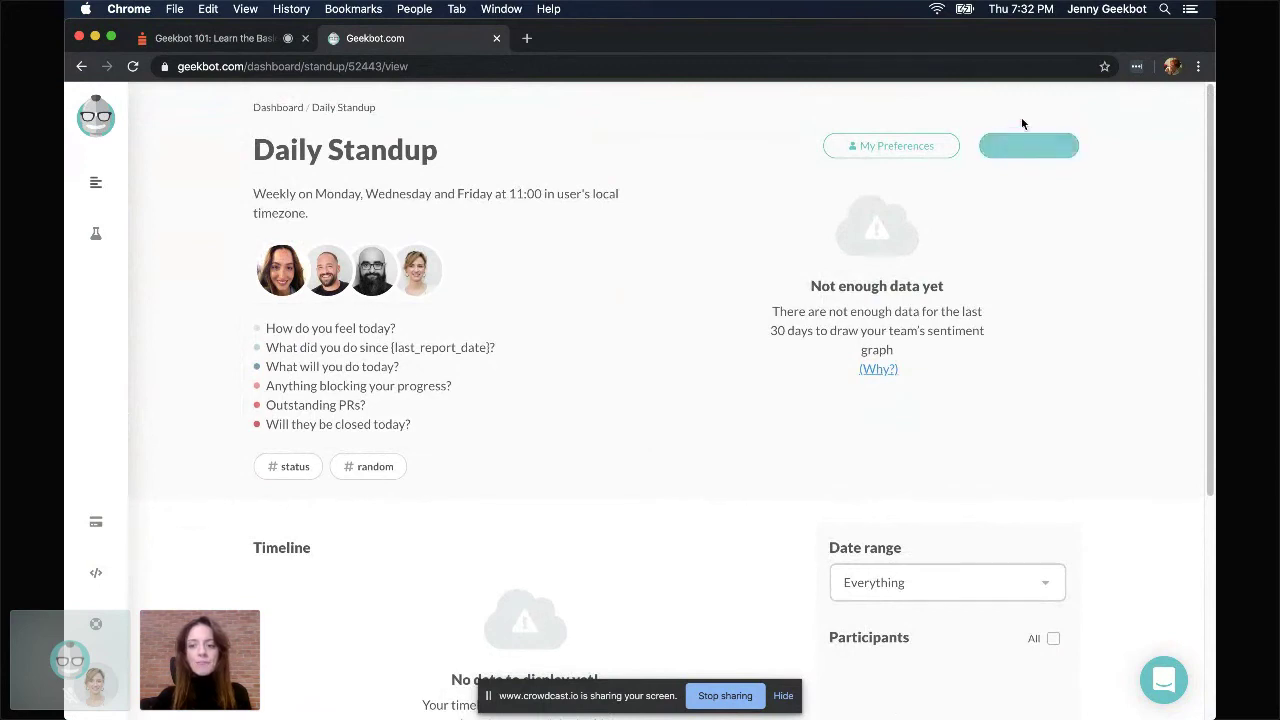
pyautogui.click(1020, 148)
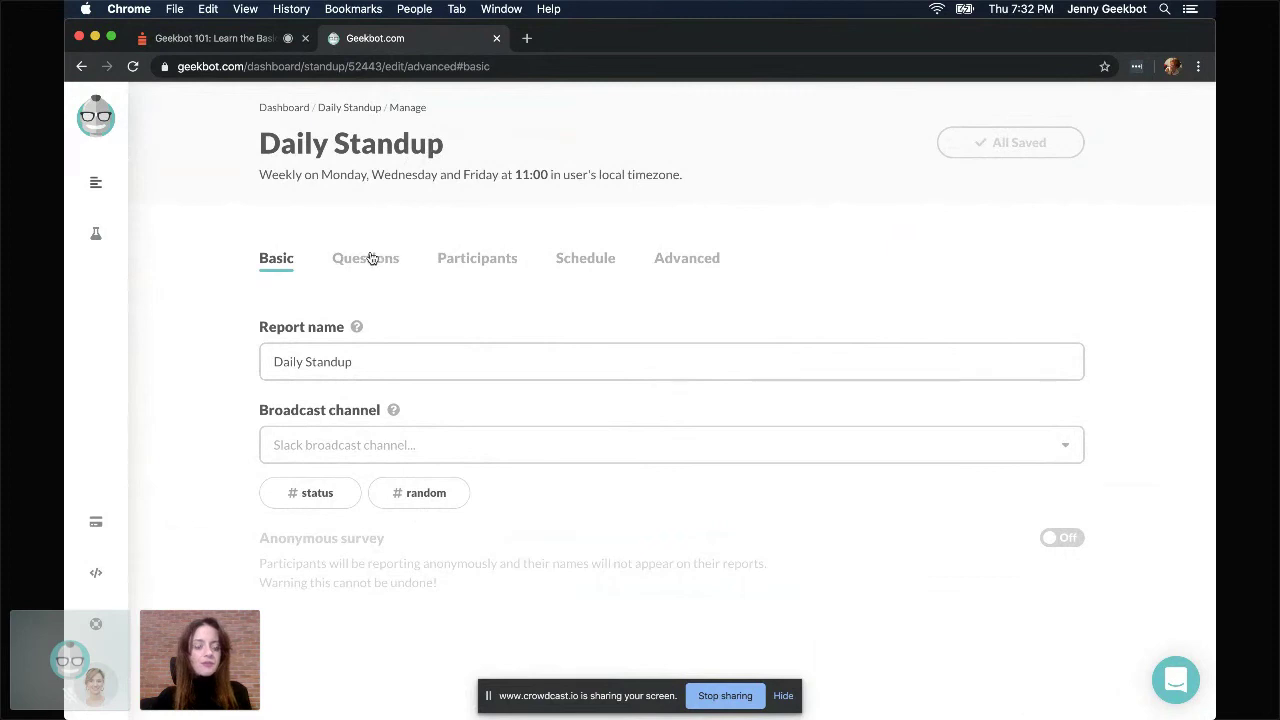
pyautogui.click(688, 262)
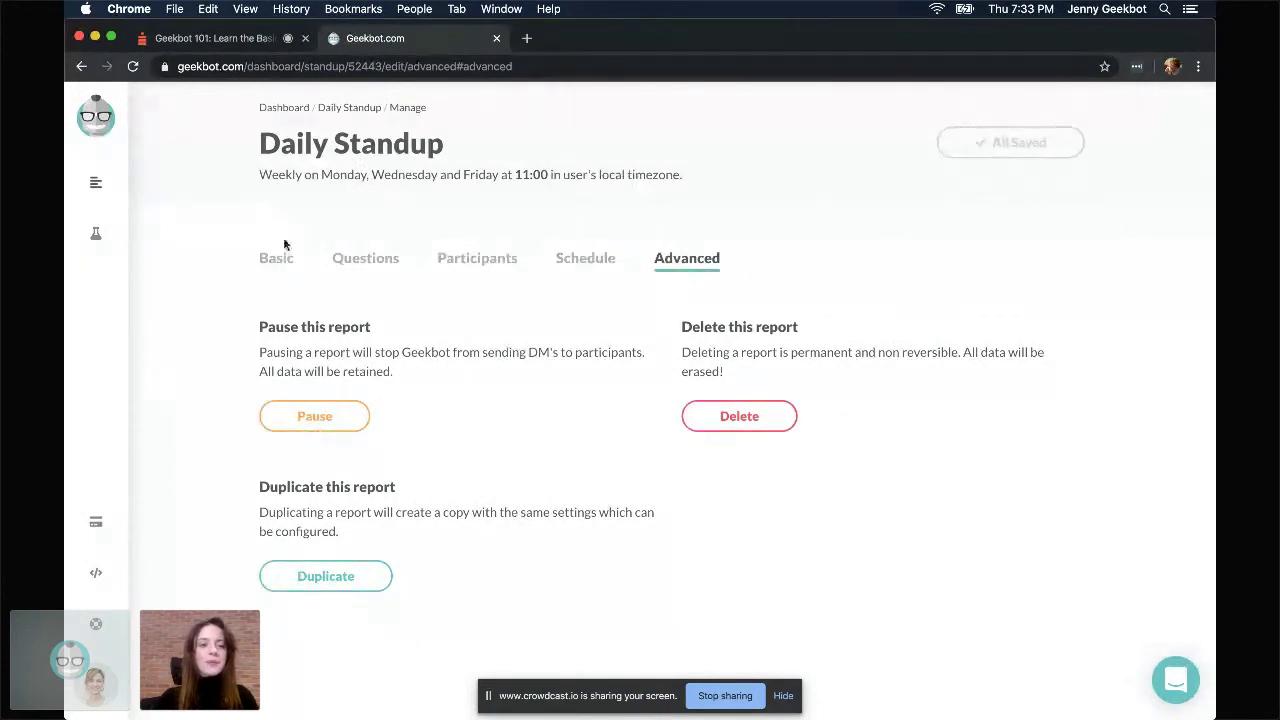
pyautogui.click(214, 39)
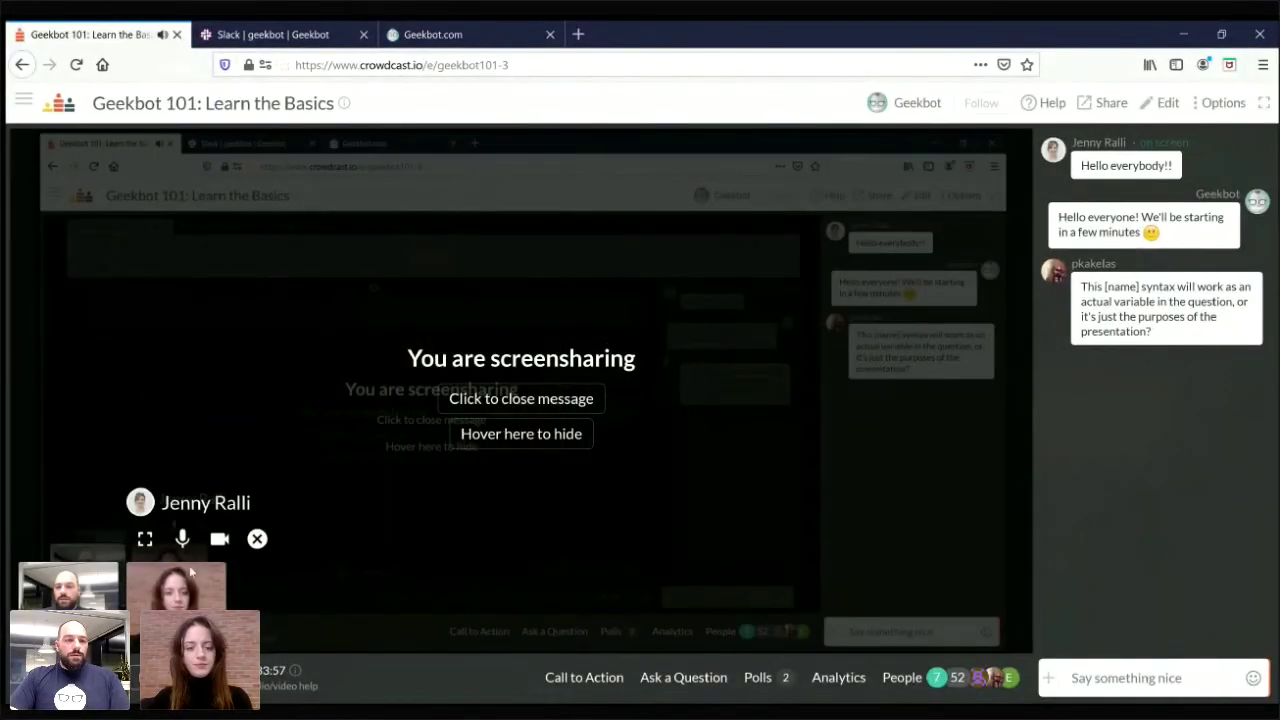
pyautogui.click(217, 541)
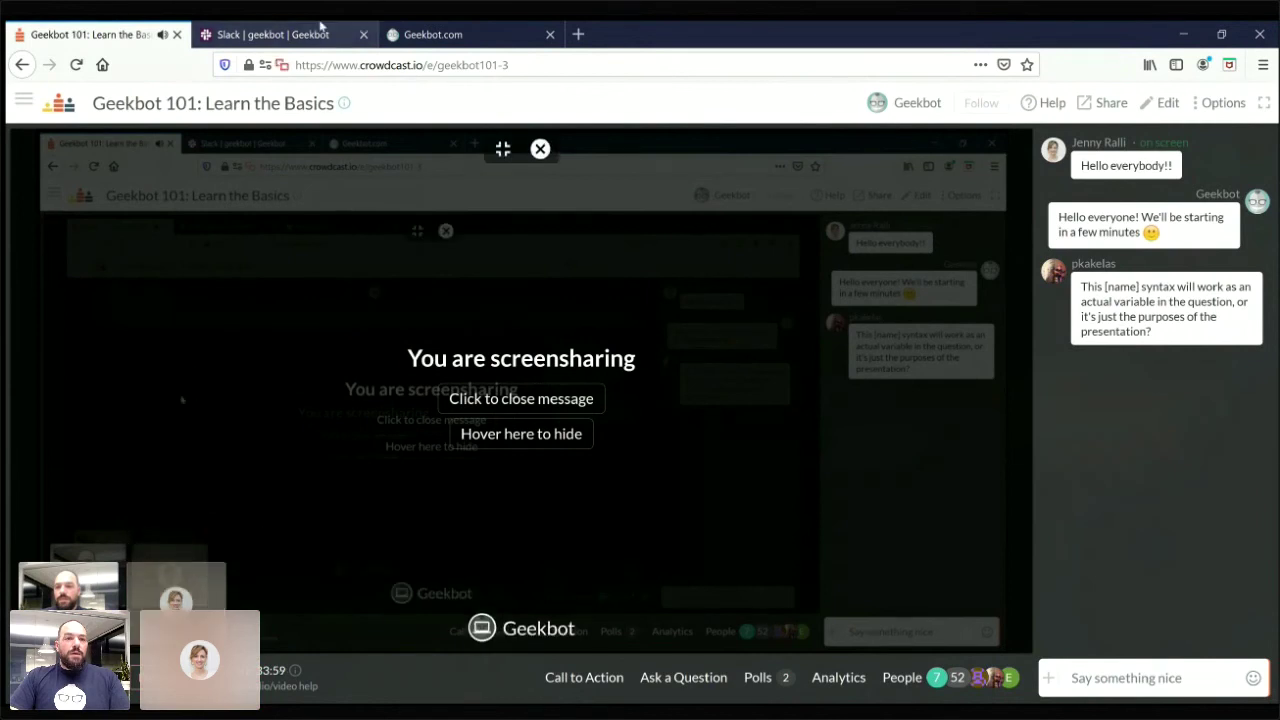
# Step: Return to the Geekbot dashboard, go to the list of standups and start creating a new standup
pyautogui.click(437, 34)
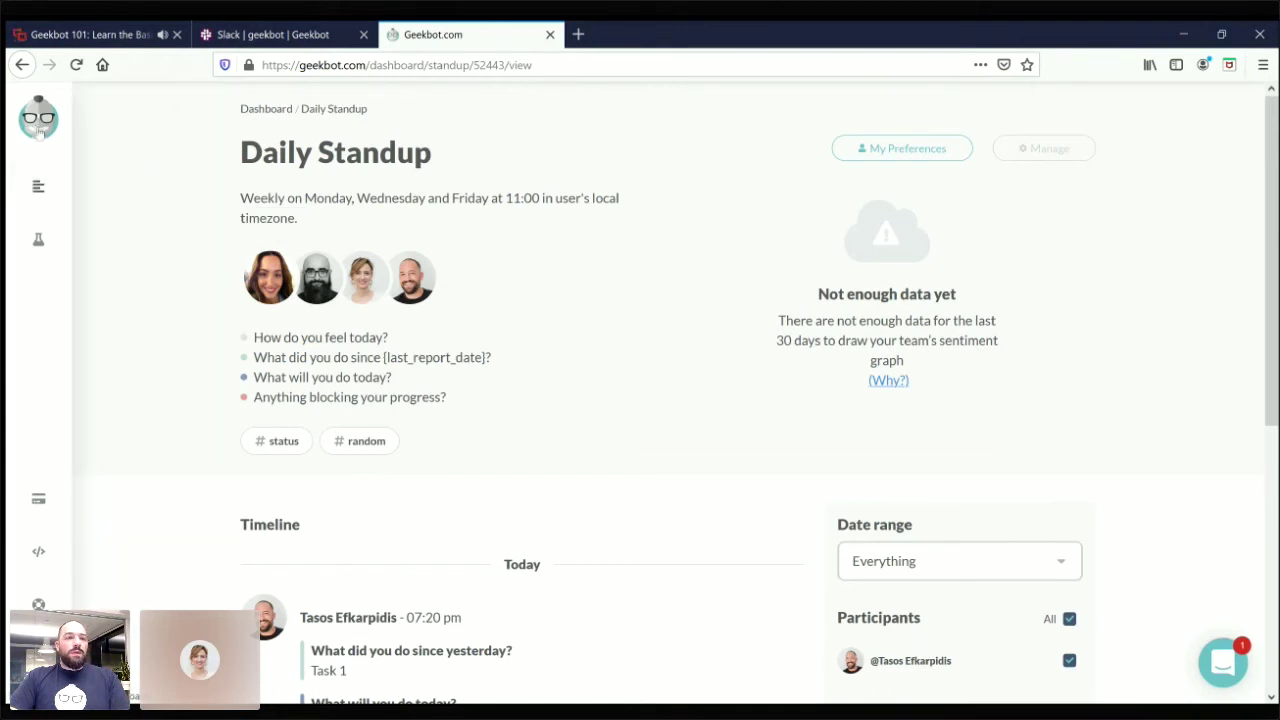
pyautogui.click(38, 186)
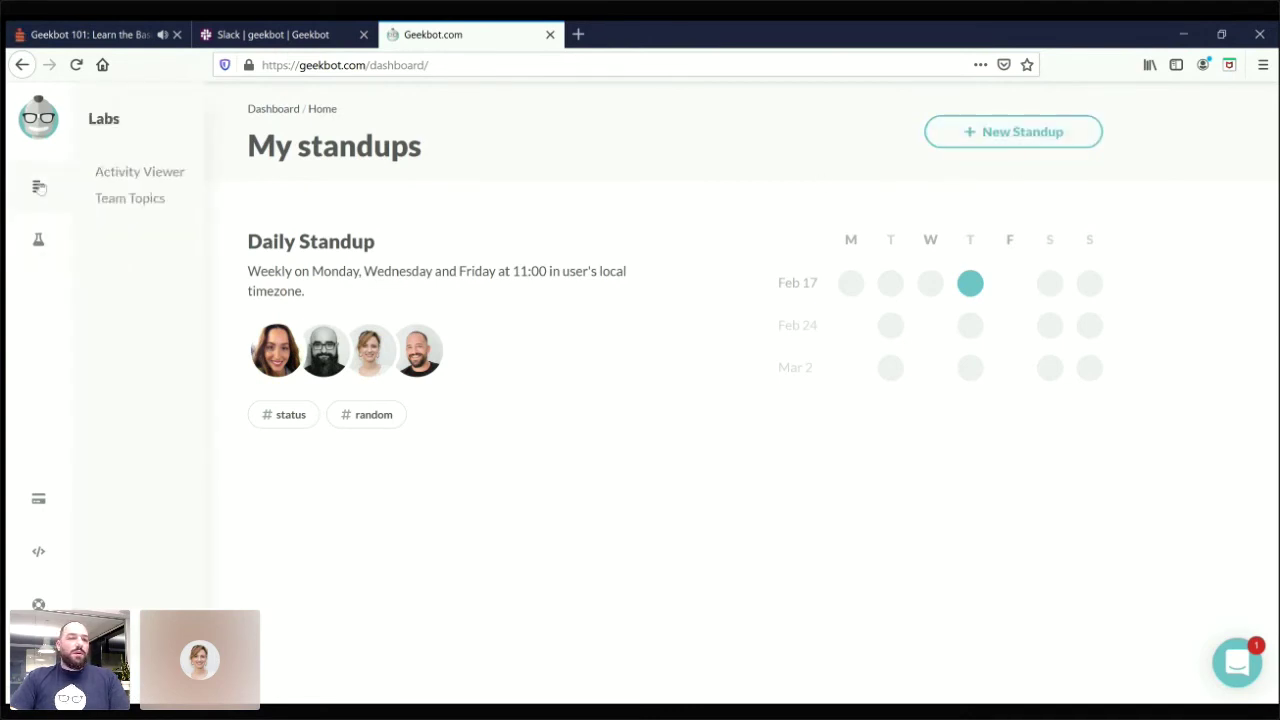
pyautogui.moveTo(38, 186)
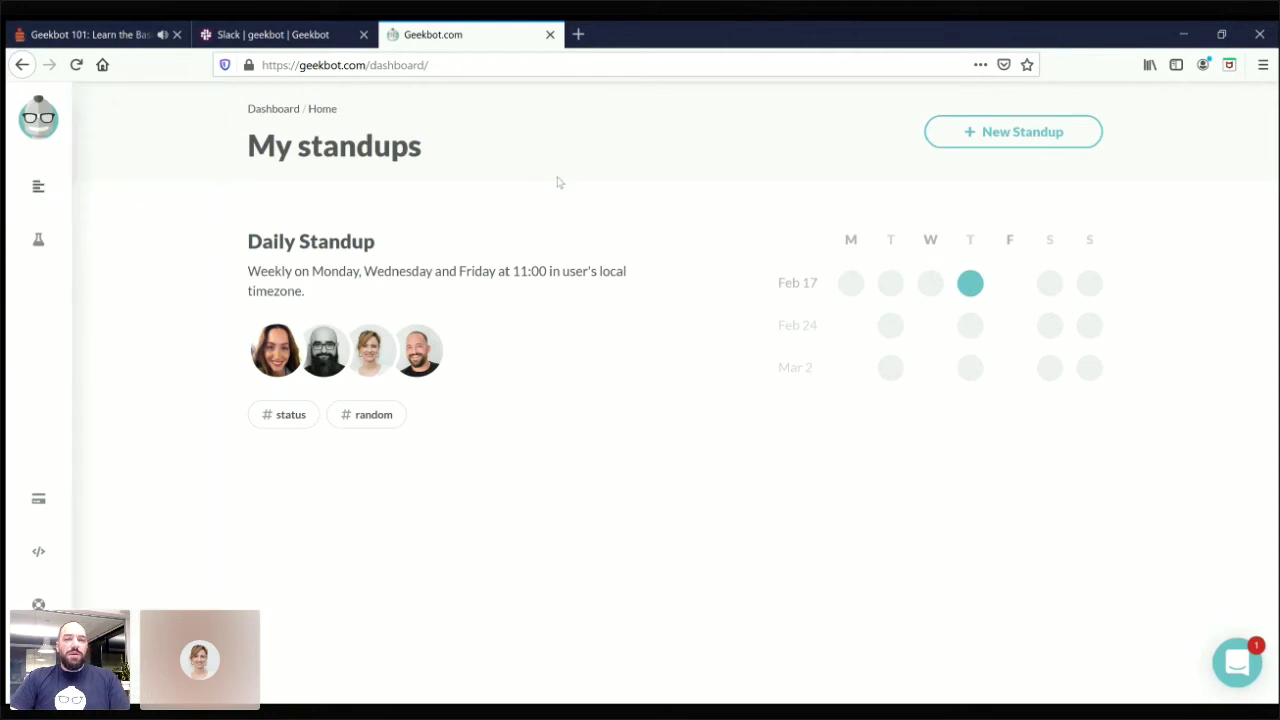
pyautogui.click(1010, 140)
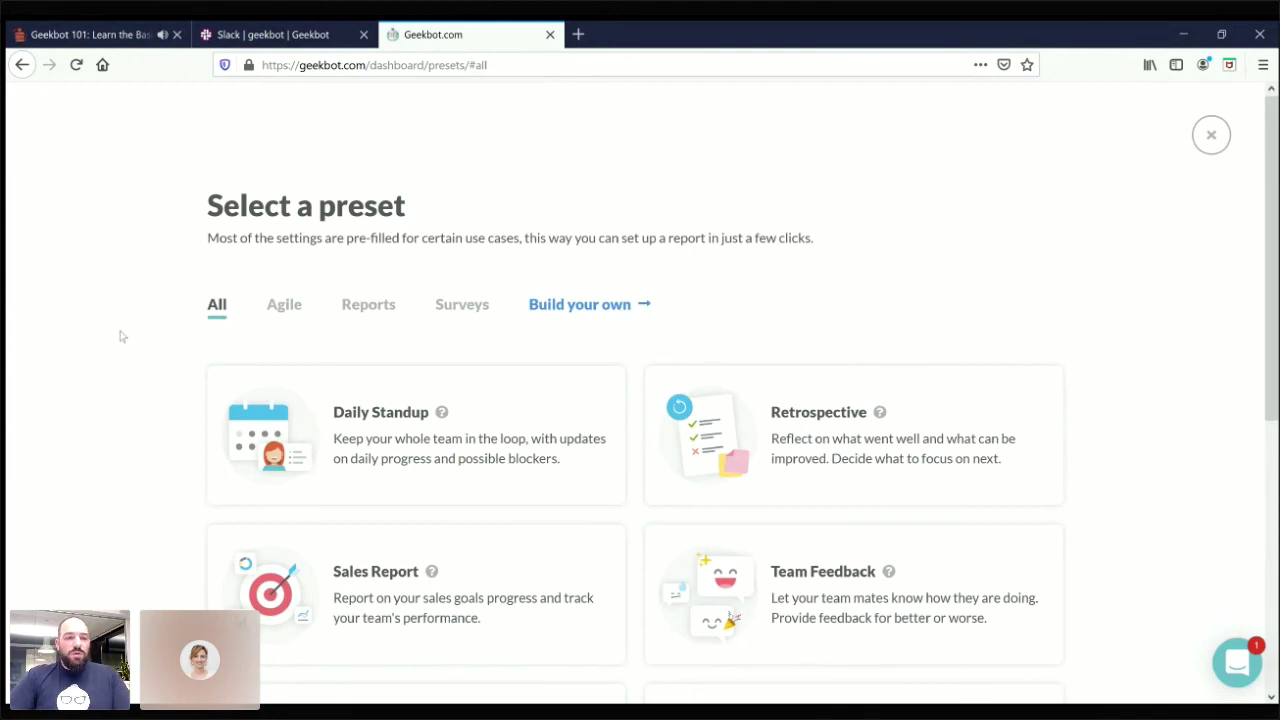
# Step: Examine the available presets for all categories, Agile and Reports, and return to the full preset list
pyautogui.scroll(-5, 120, 335)
pyautogui.scroll(5, 120, 336)
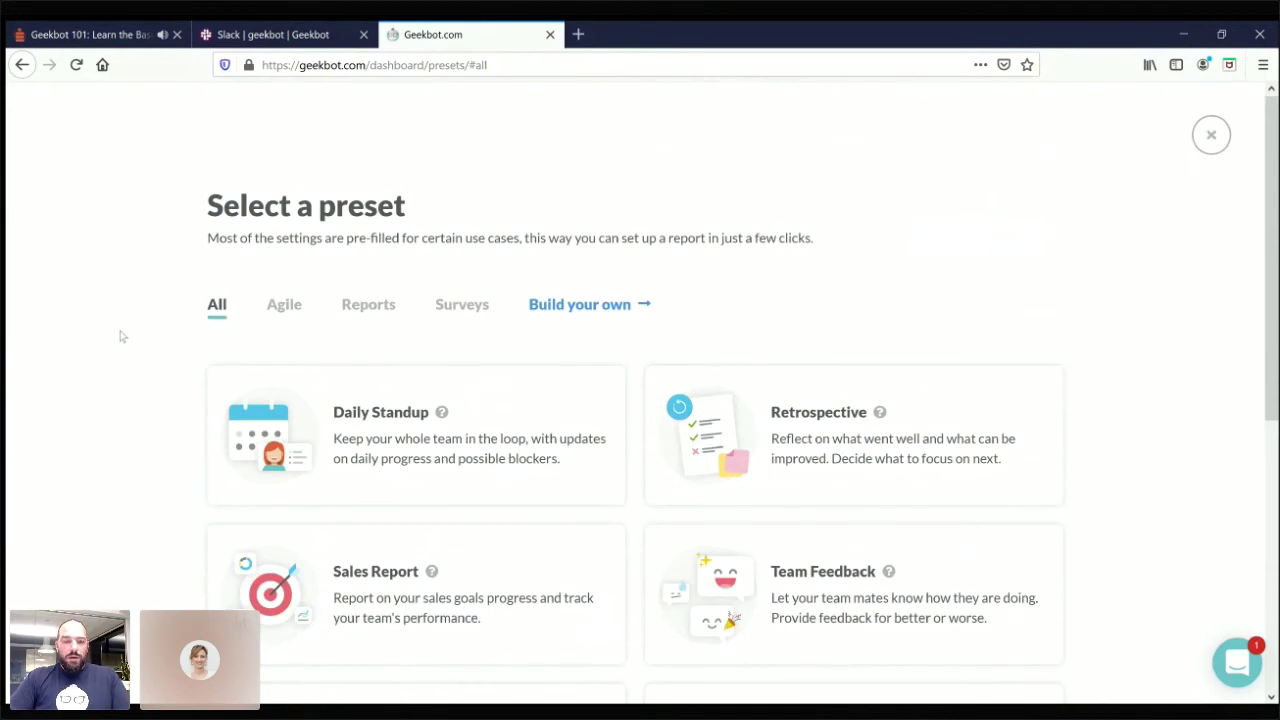
pyautogui.click(280, 308)
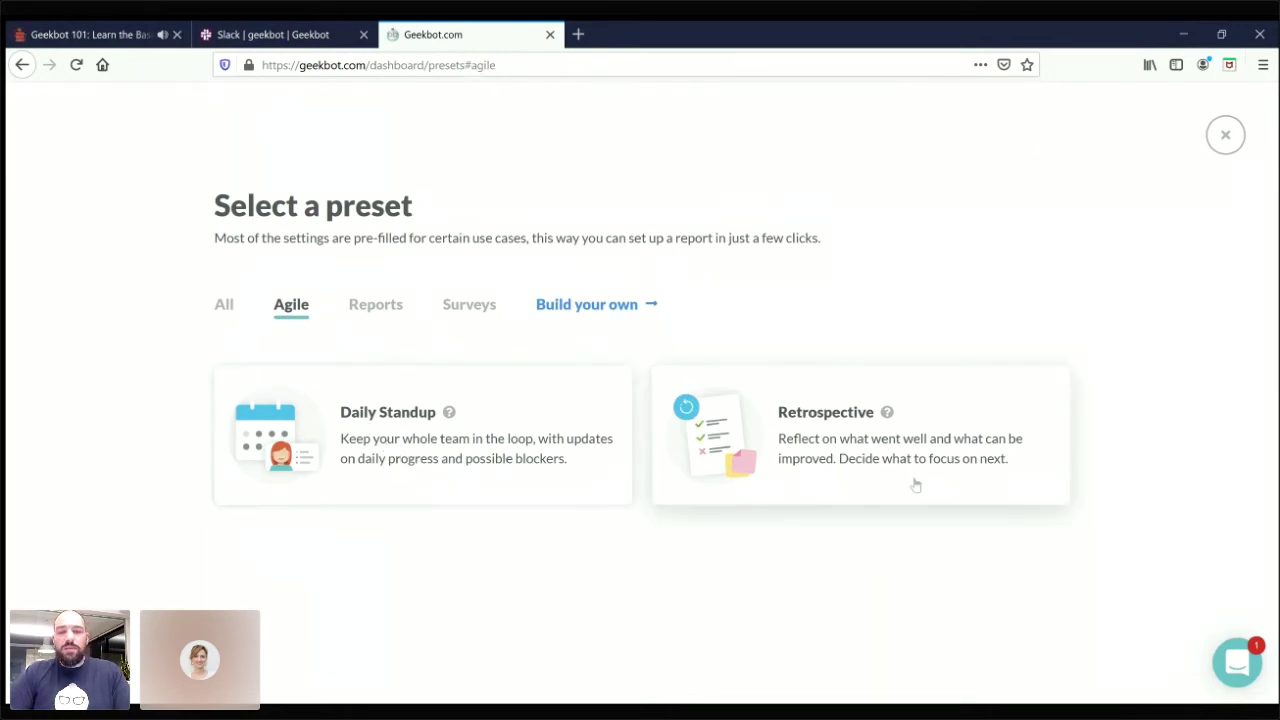
pyautogui.click(365, 310)
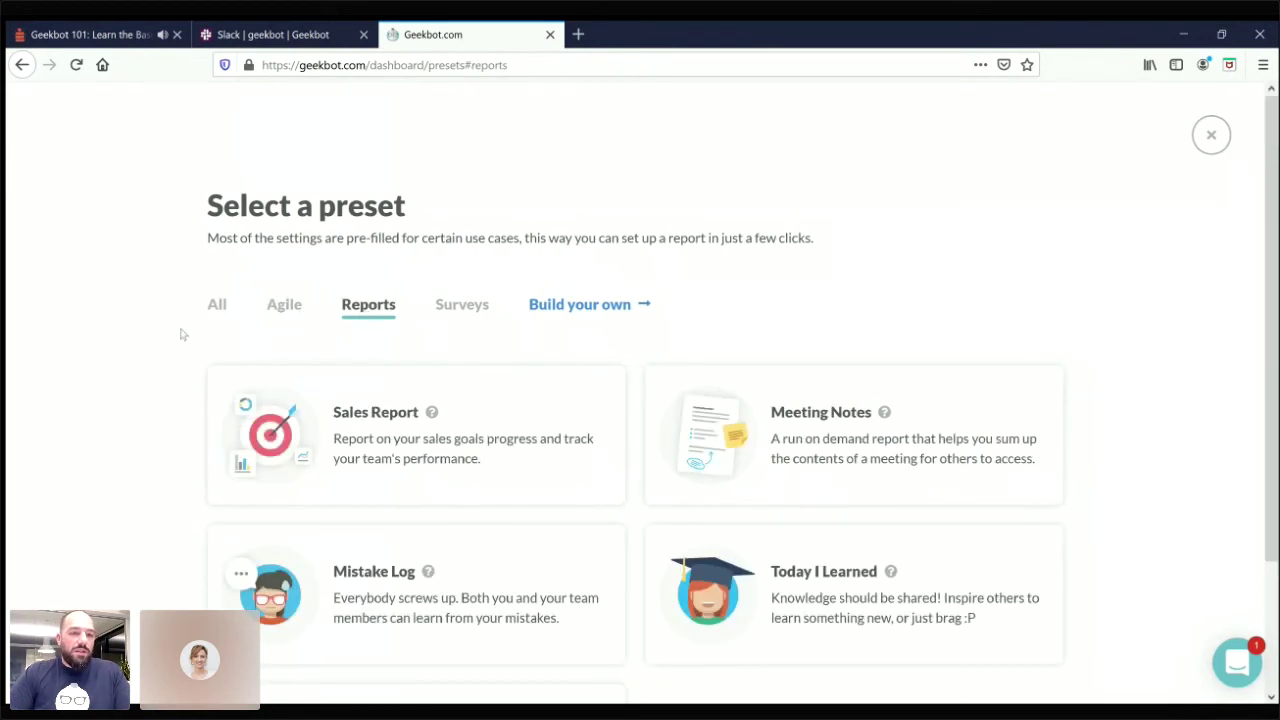
pyautogui.scroll(-3, 136, 388)
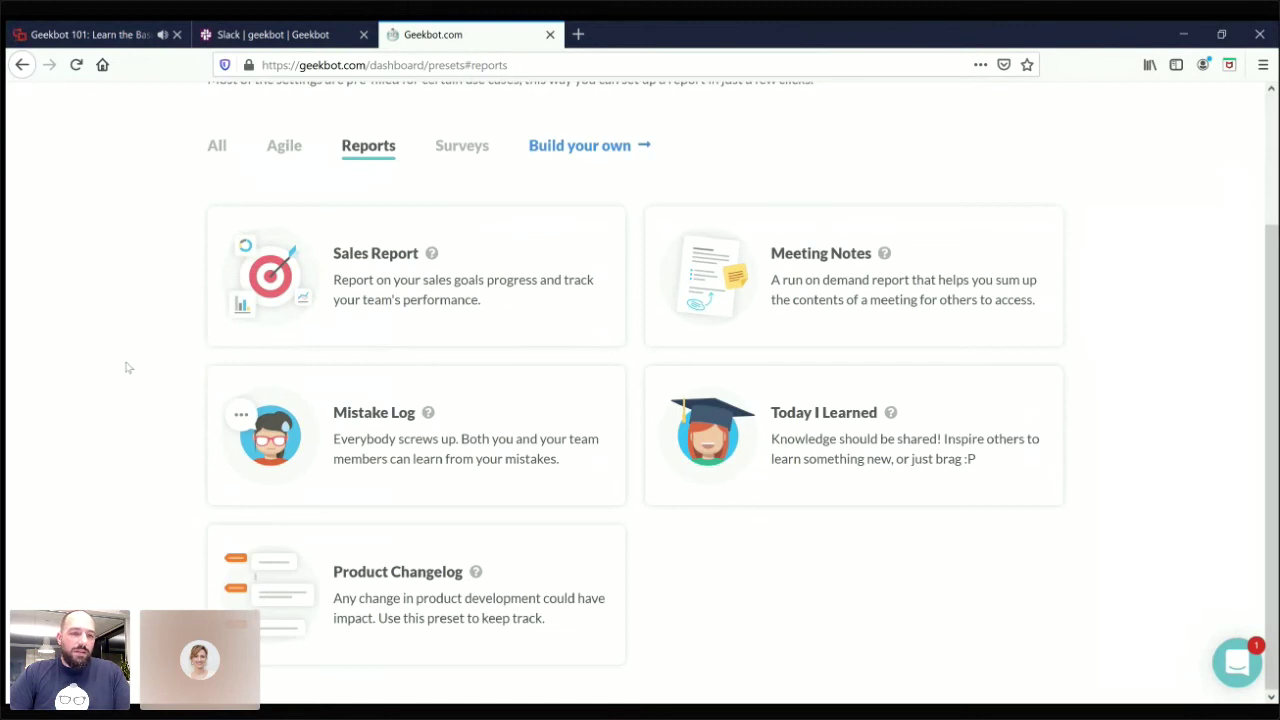
pyautogui.scroll(3, 126, 367)
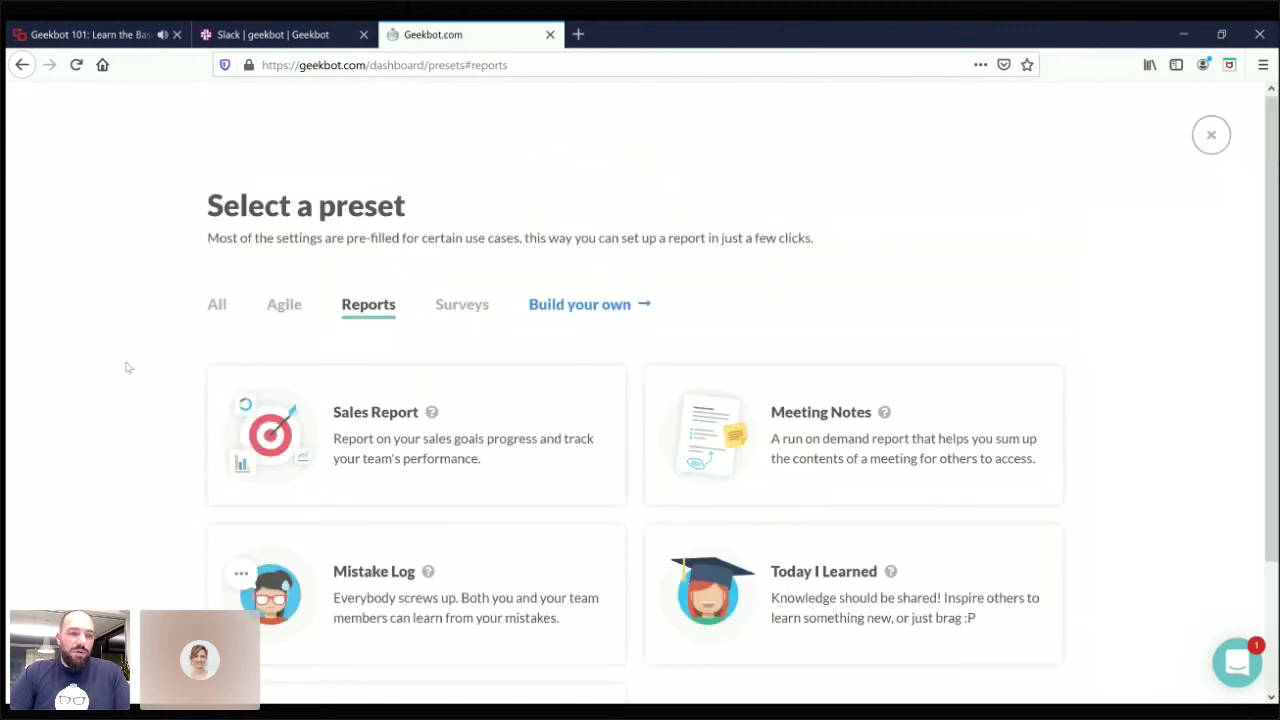
pyautogui.click(217, 308)
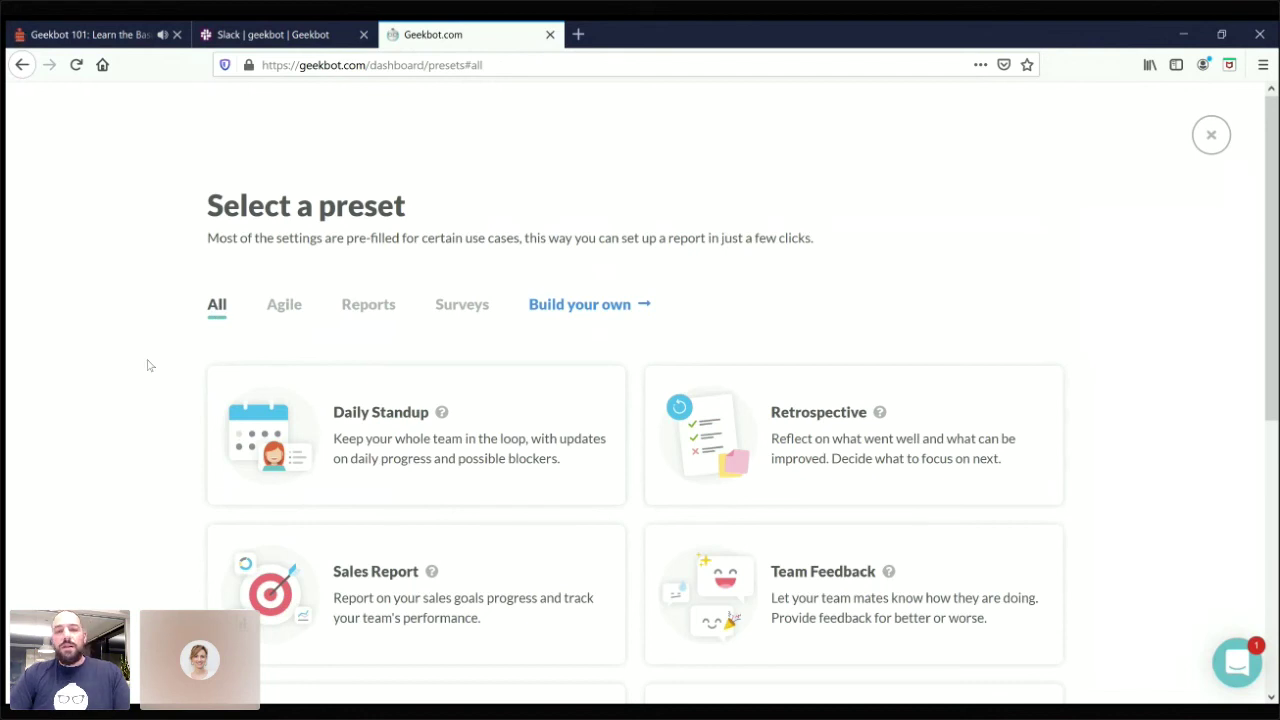
# Step: Open the Retrospective preset to review its schedule and questions, and return to the preset list
pyautogui.scroll(-3, 141, 376)
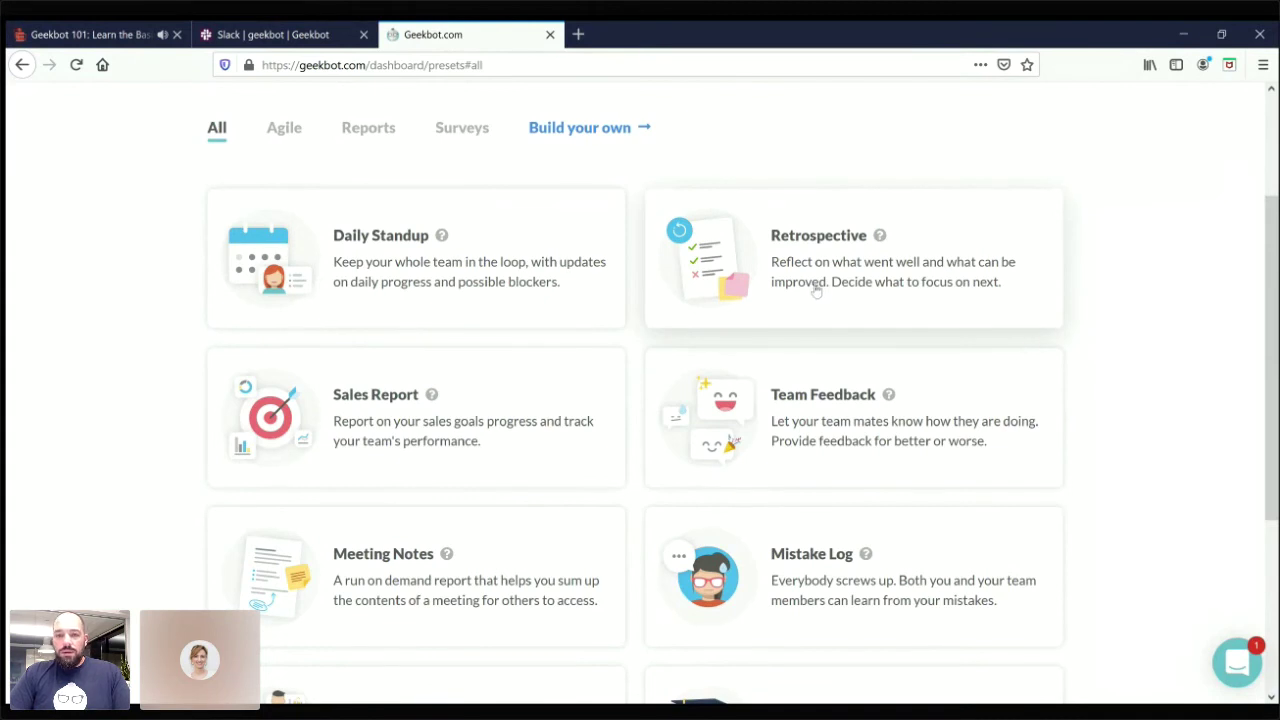
pyautogui.click(729, 270)
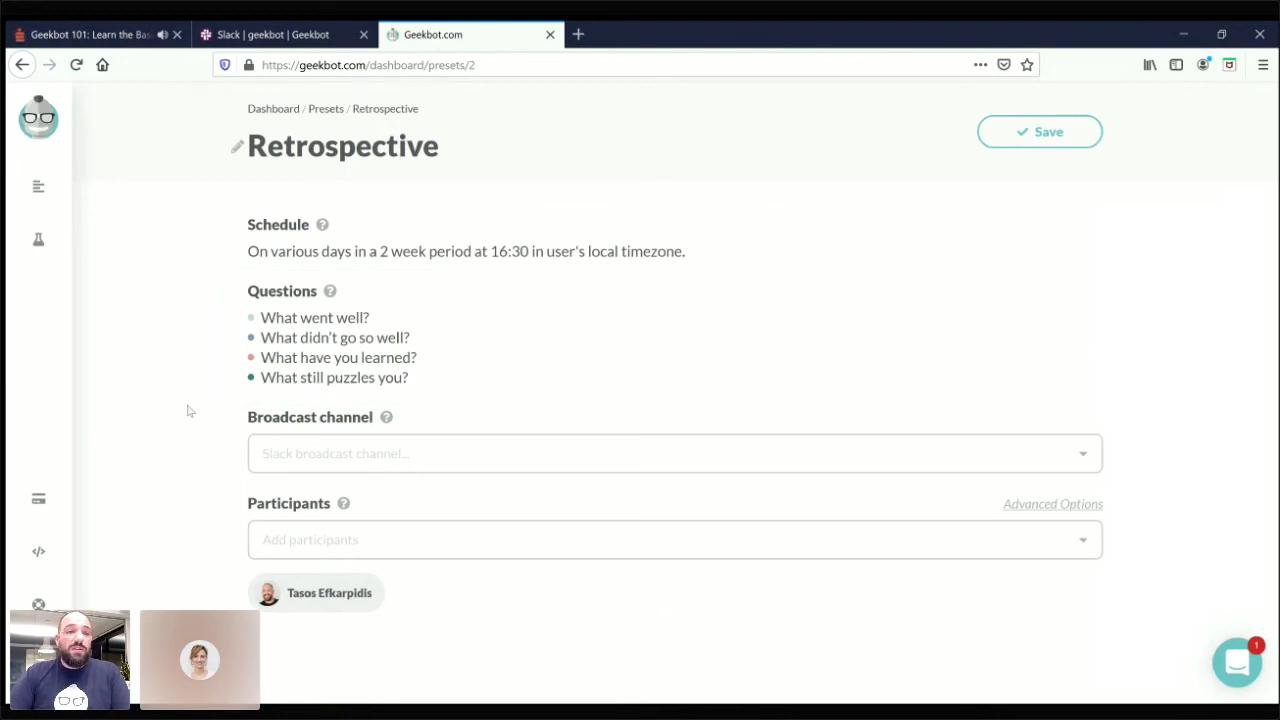
pyautogui.click(22, 65)
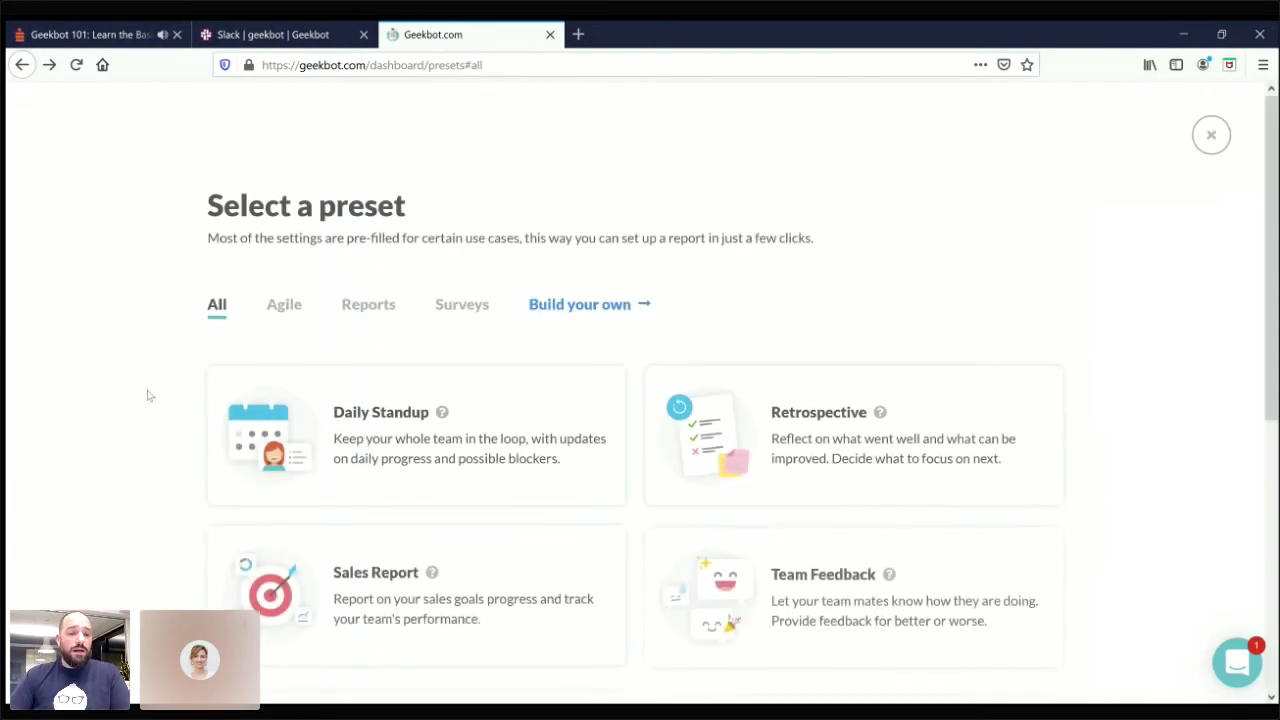
# Step: Open the Pizza Toppings preset to review its schedule and random question set, and return to the preset list
pyautogui.scroll(-3, 148, 396)
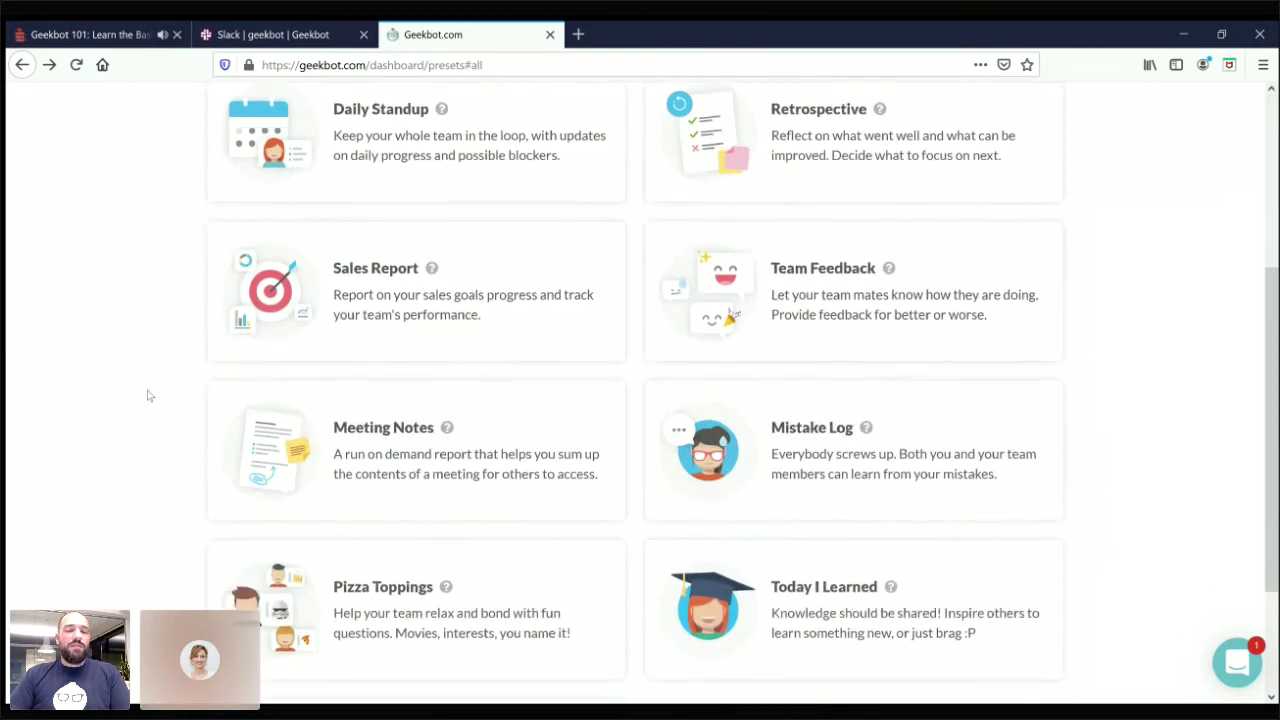
pyautogui.scroll(-2, 148, 396)
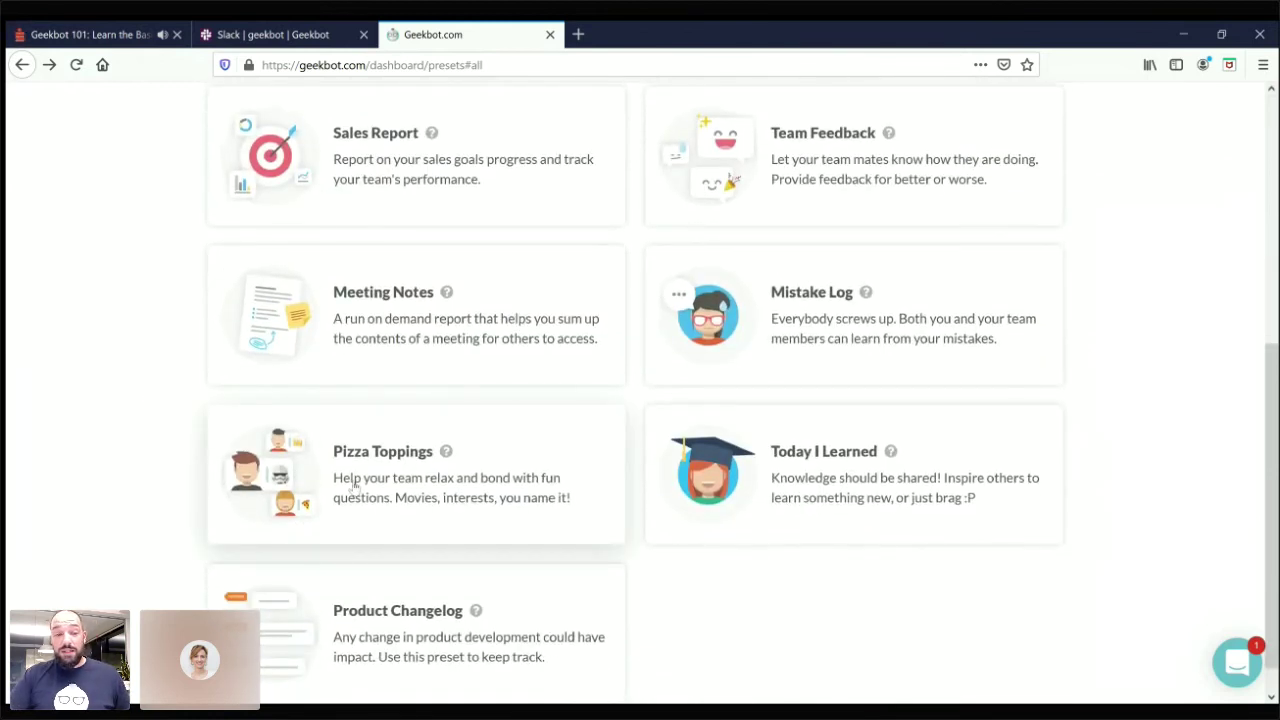
pyautogui.click(289, 484)
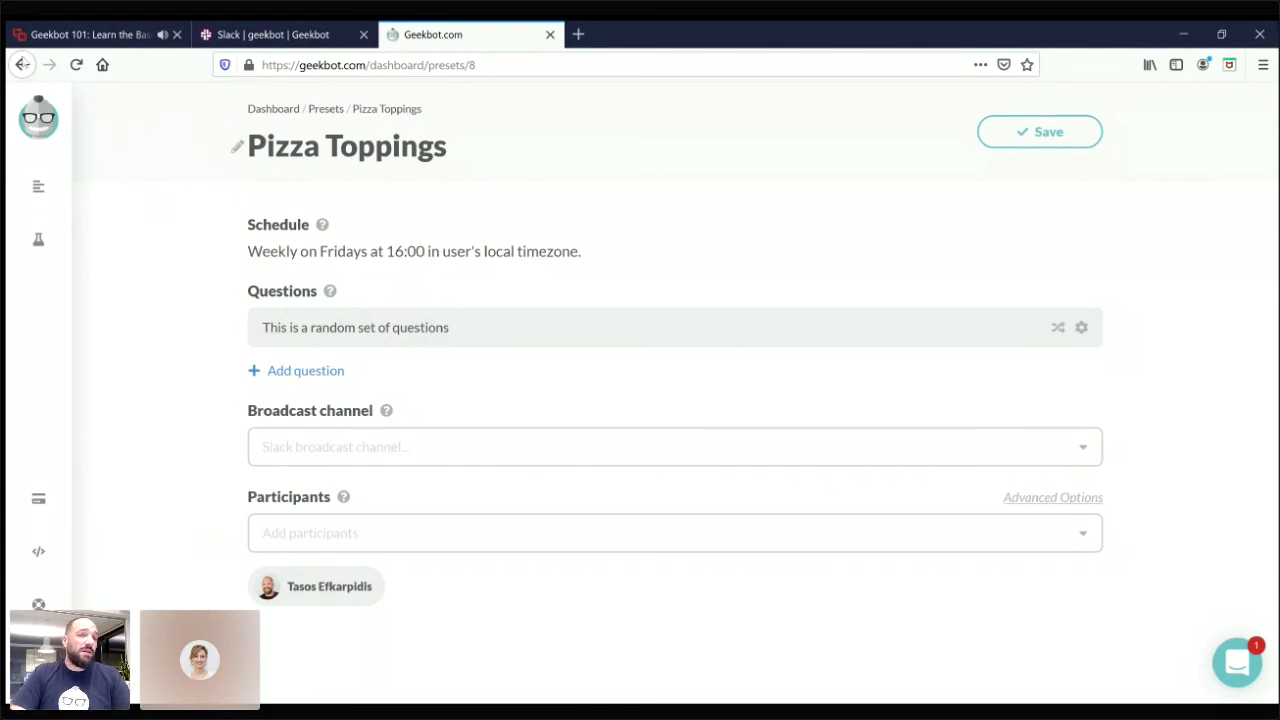
pyautogui.click(22, 64)
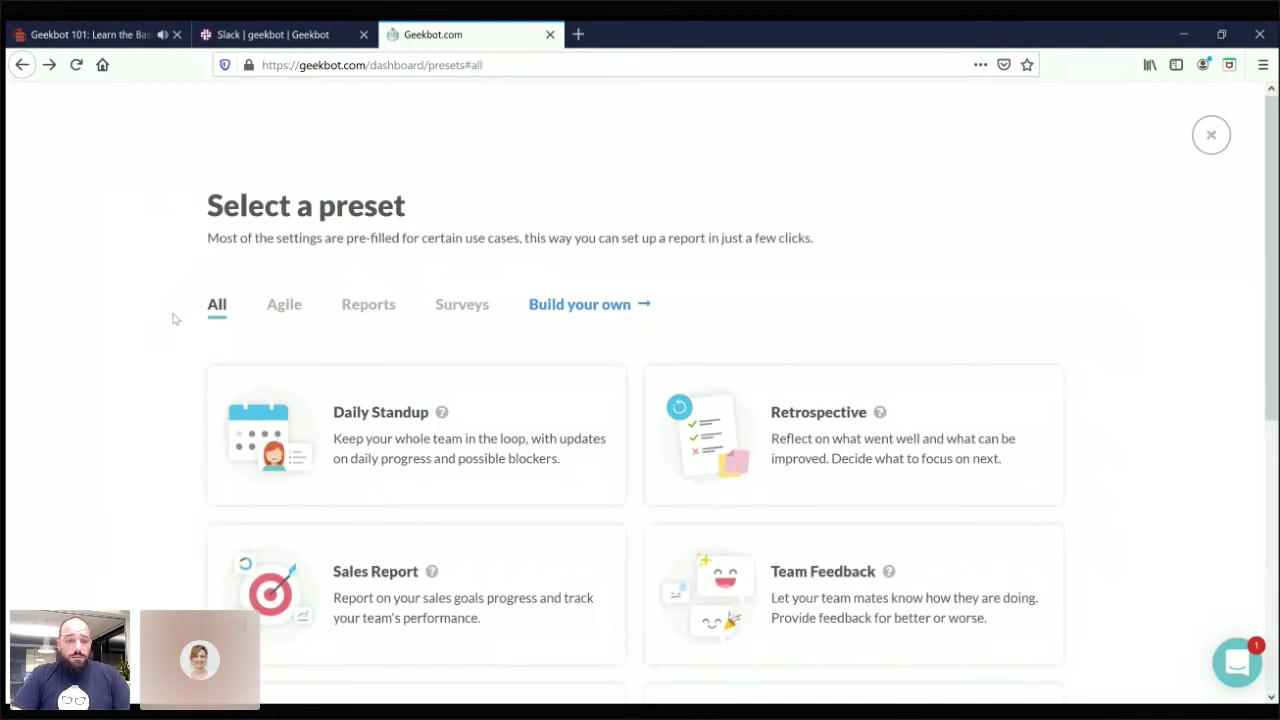
# Step: Open the Product Changelog preset to review its schedule and question, and return to the preset list
pyautogui.scroll(-2, 174, 319)
pyautogui.scroll(-7, 174, 319)
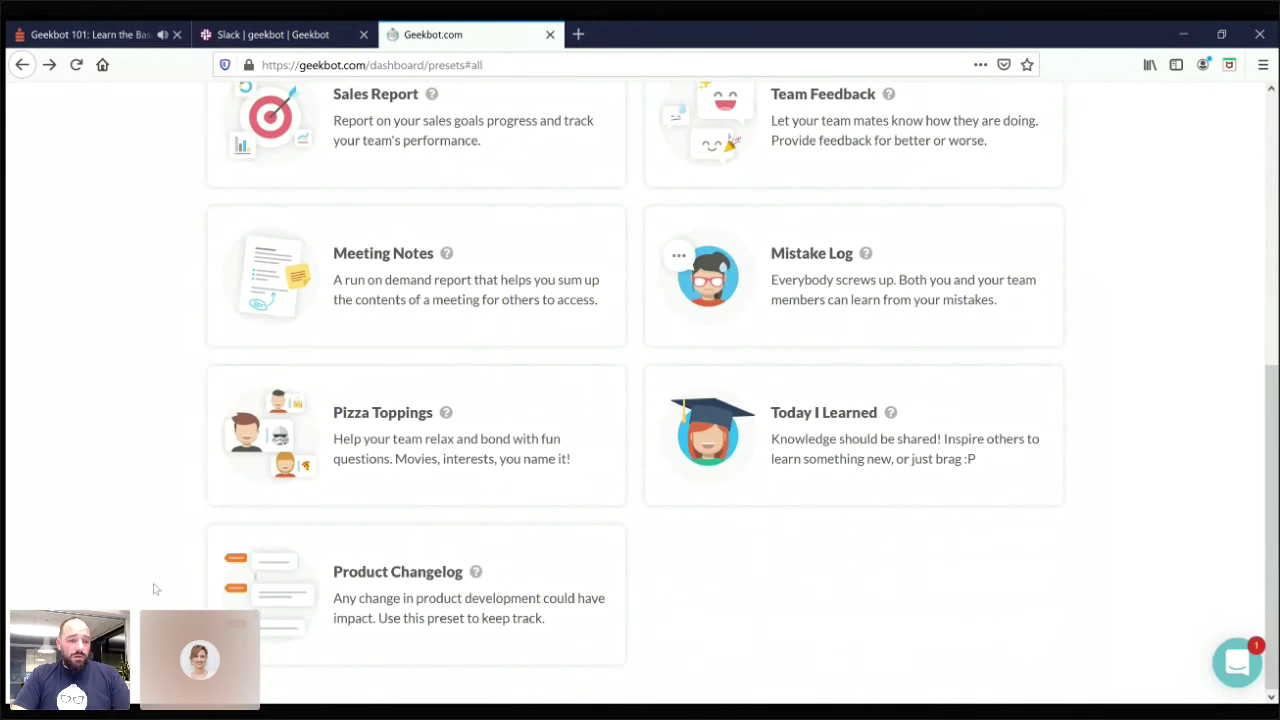
pyautogui.click(283, 606)
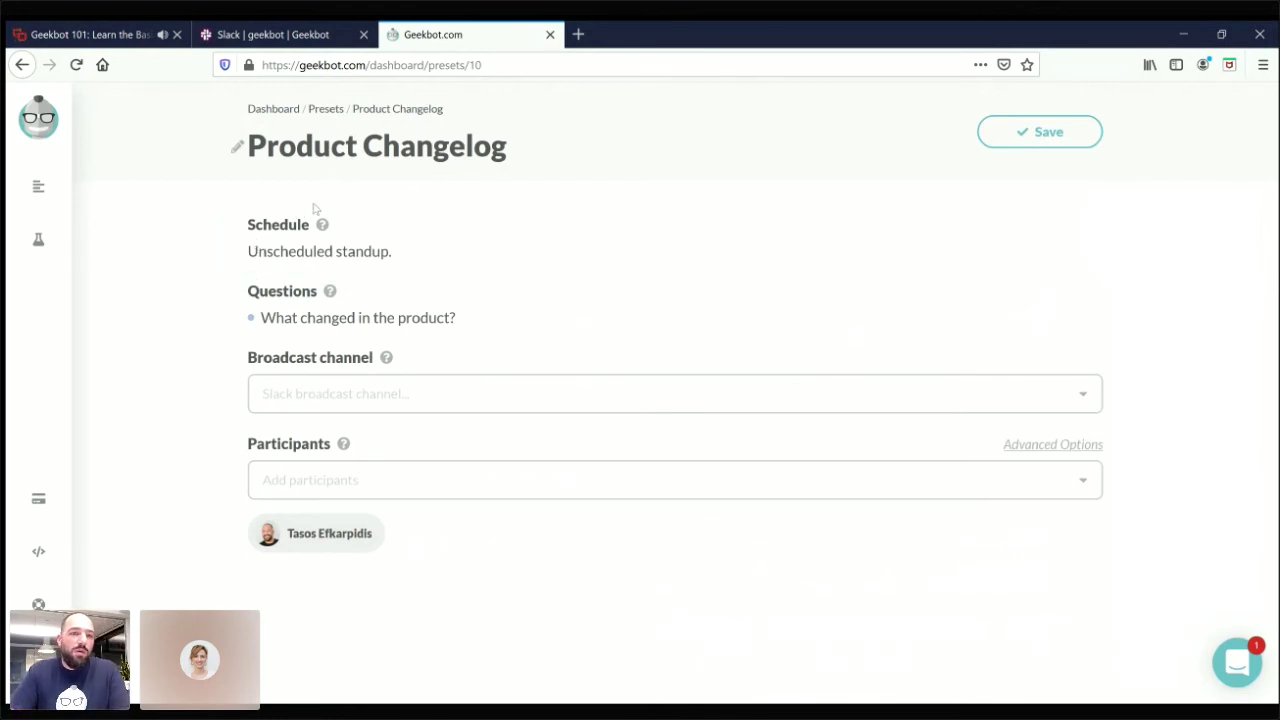
pyautogui.click(326, 110)
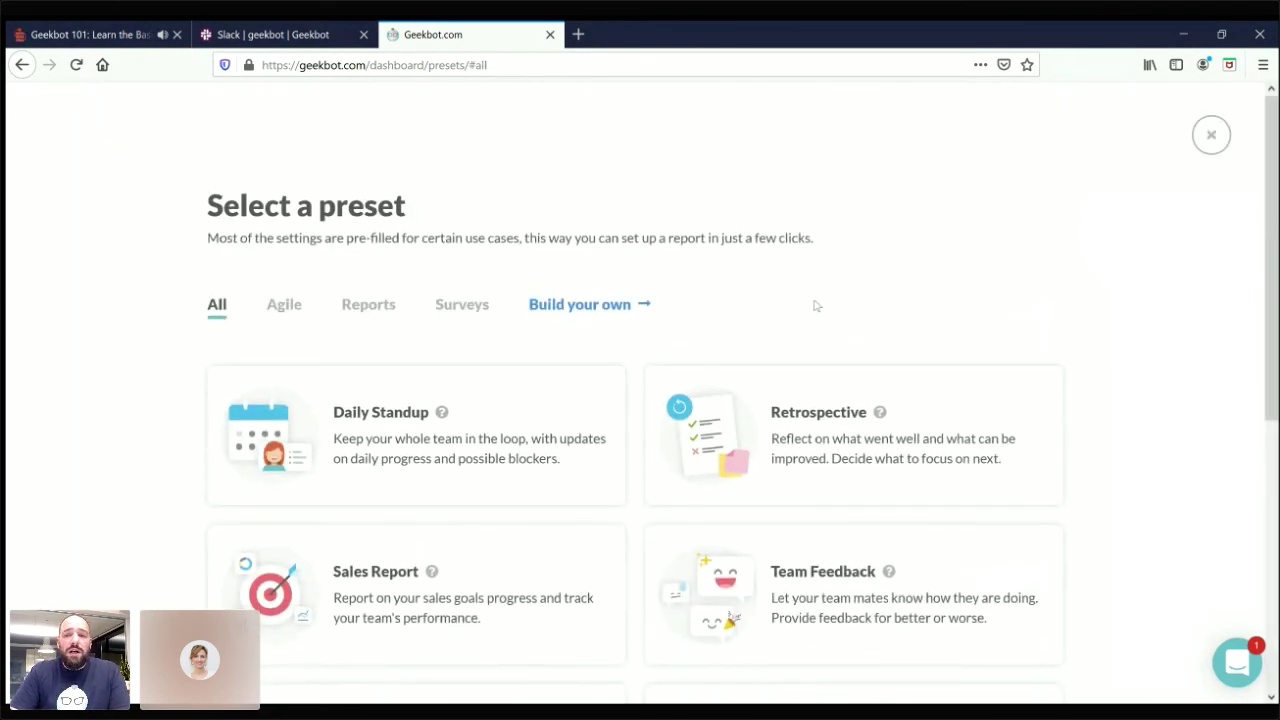
# Step: Start building a custom report from scratch, named "Insights Feedback", with general as its broadcast channel
pyautogui.scroll(-5, 814, 303)
pyautogui.scroll(5, 814, 306)
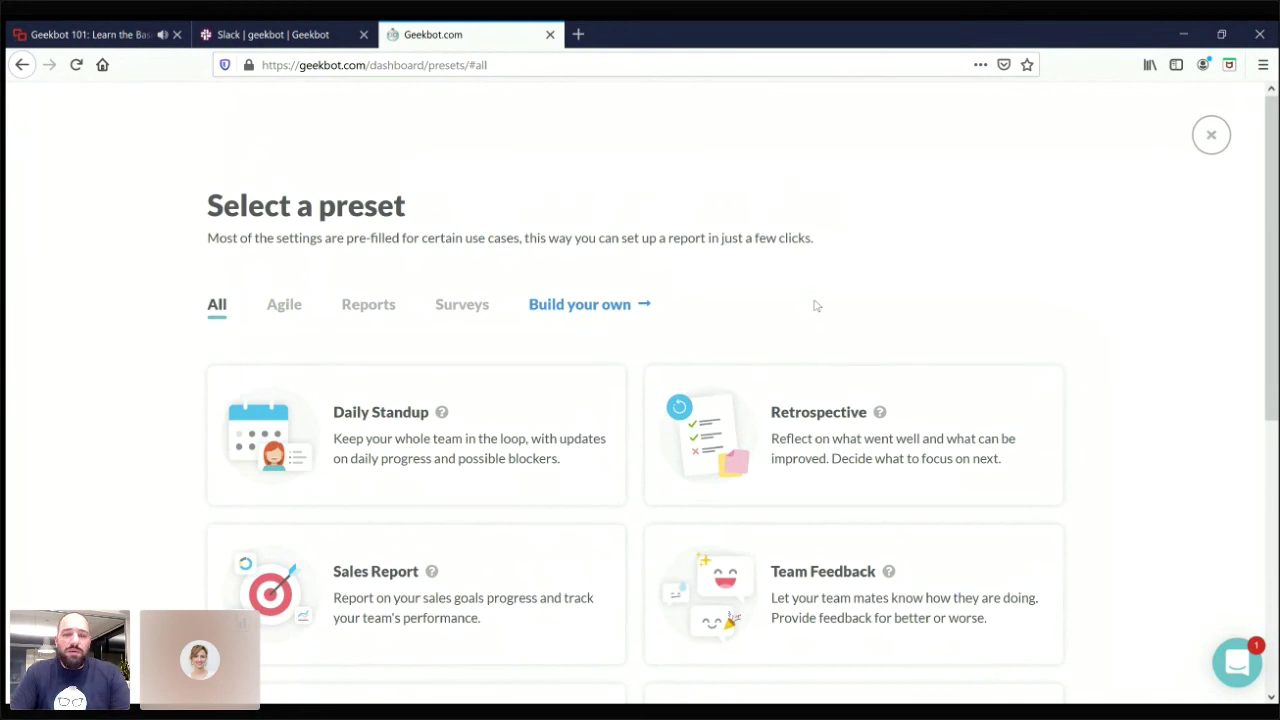
pyautogui.click(573, 312)
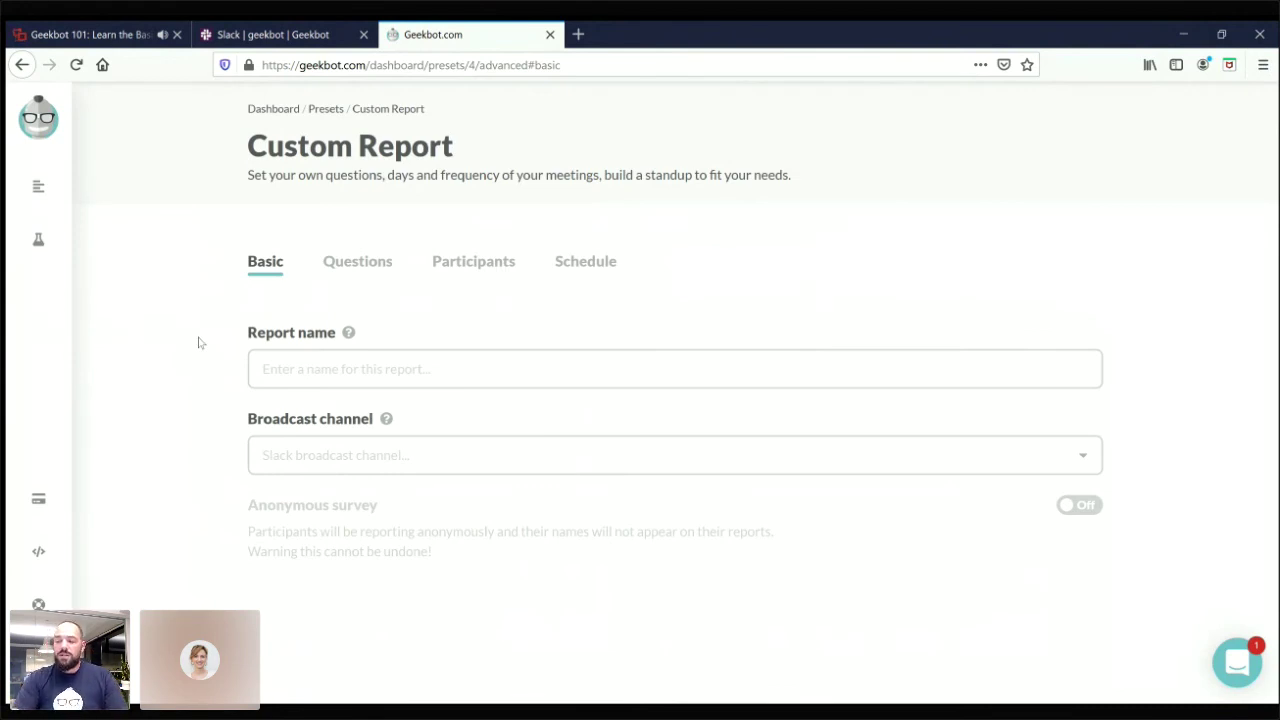
pyautogui.click(283, 370)
pyautogui.write('Ins')
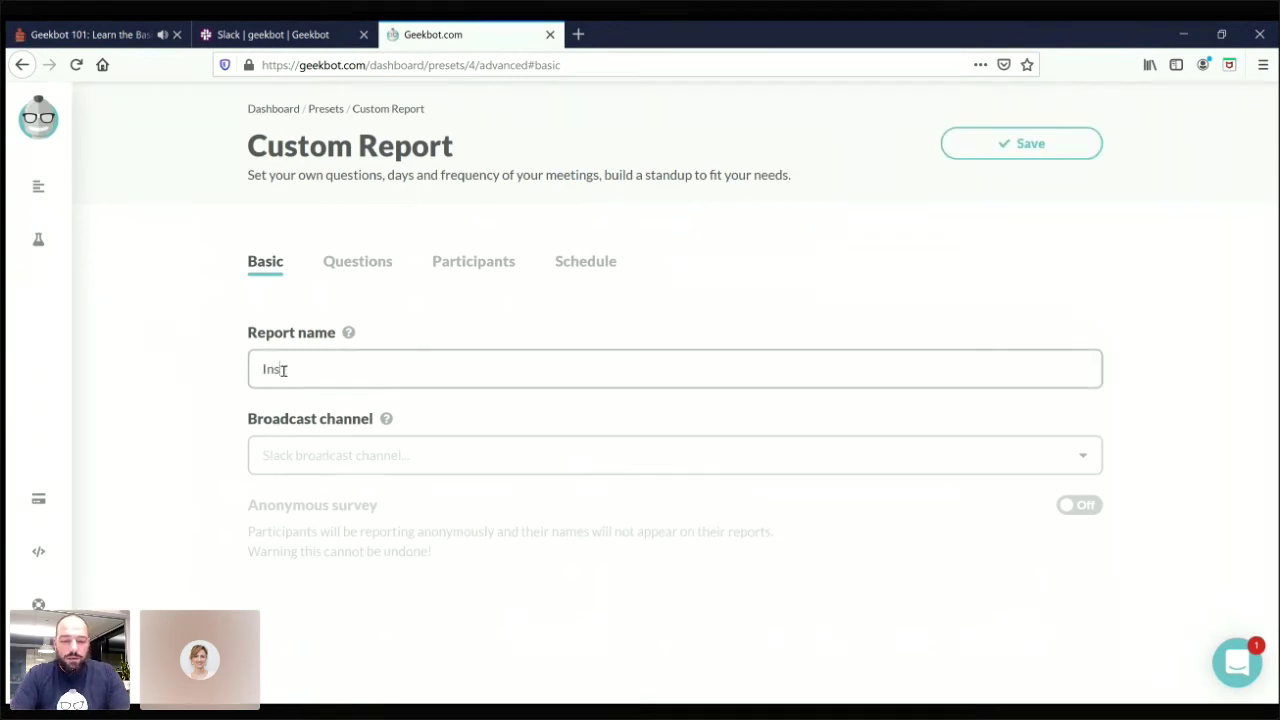
pyautogui.write('ight Feedback')
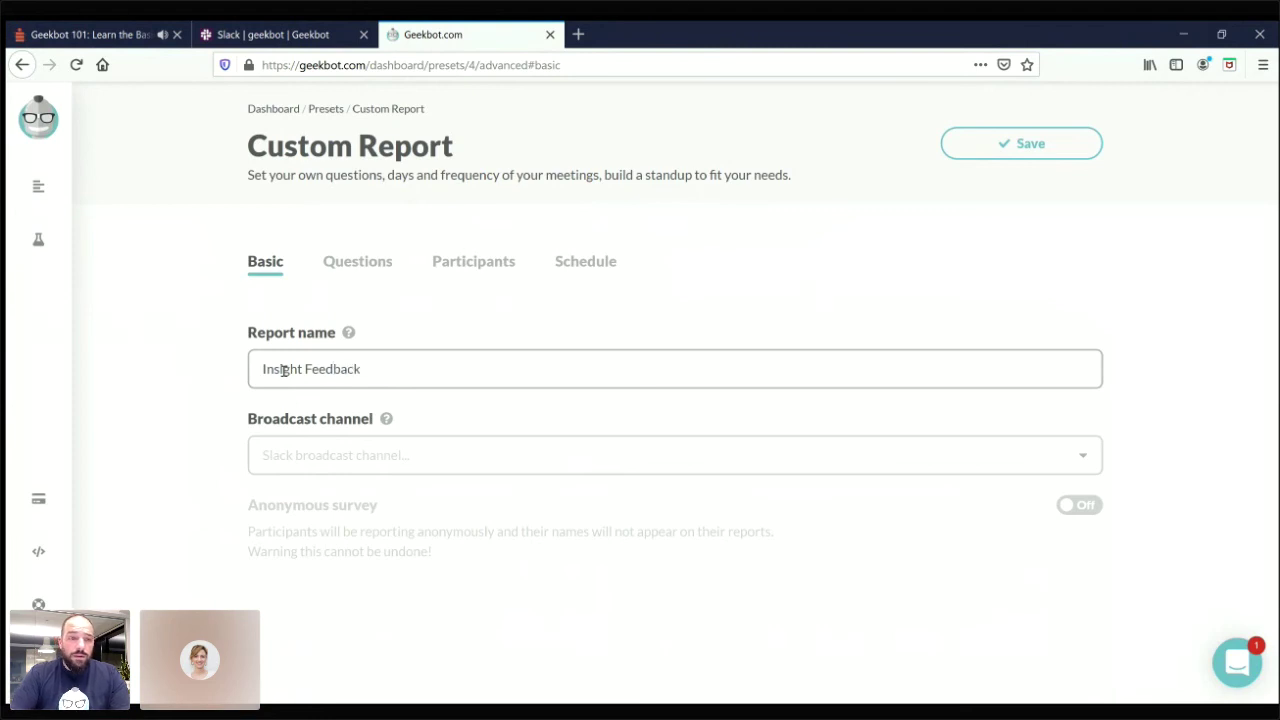
pyautogui.write('s')
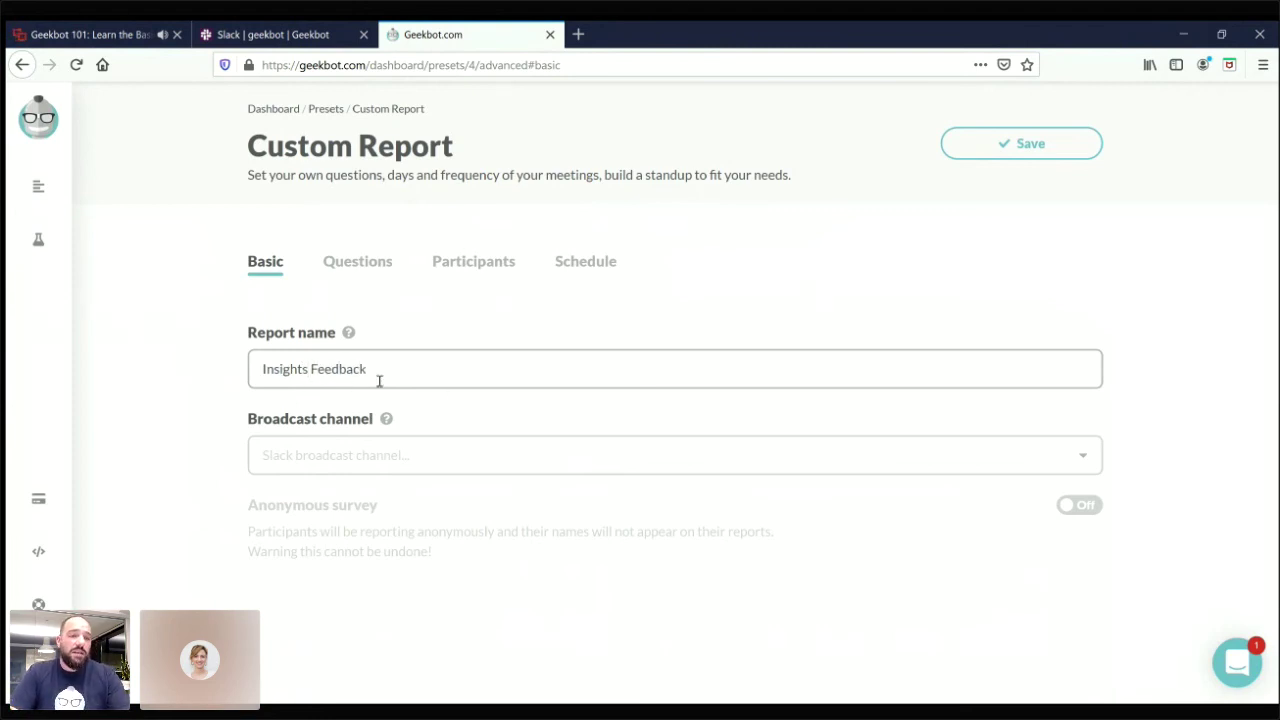
pyautogui.click(297, 455)
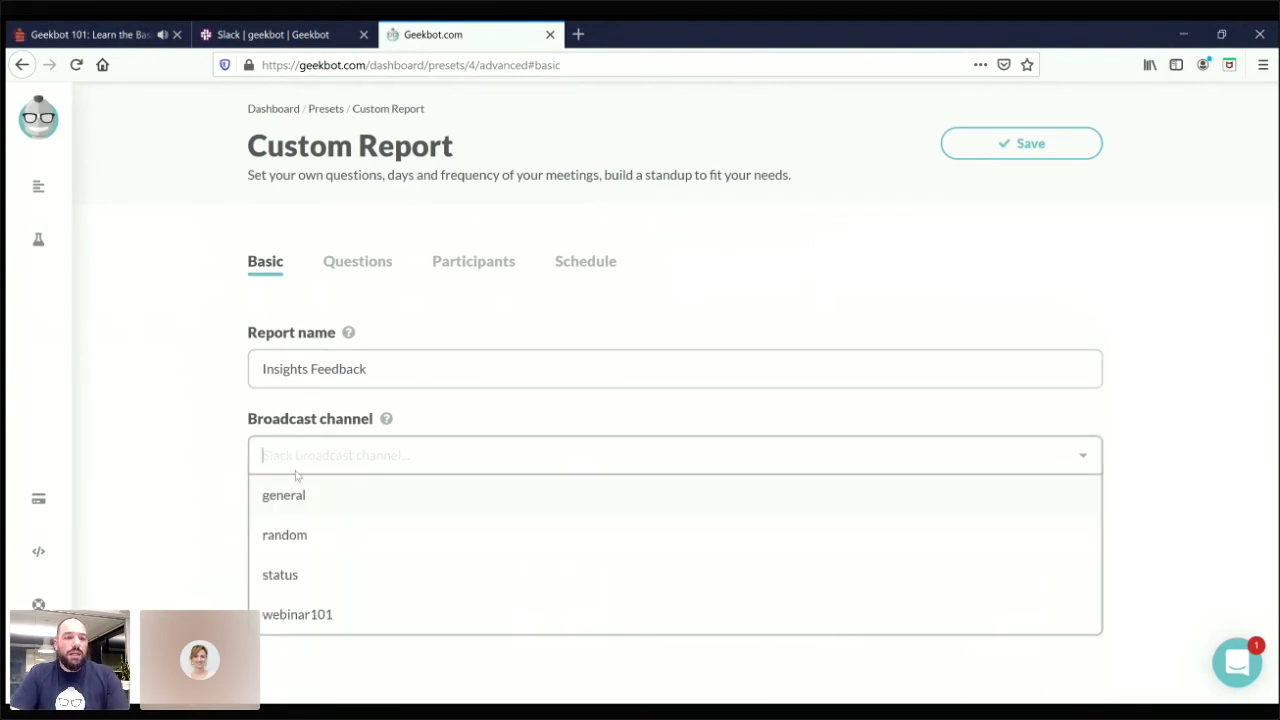
pyautogui.click(290, 495)
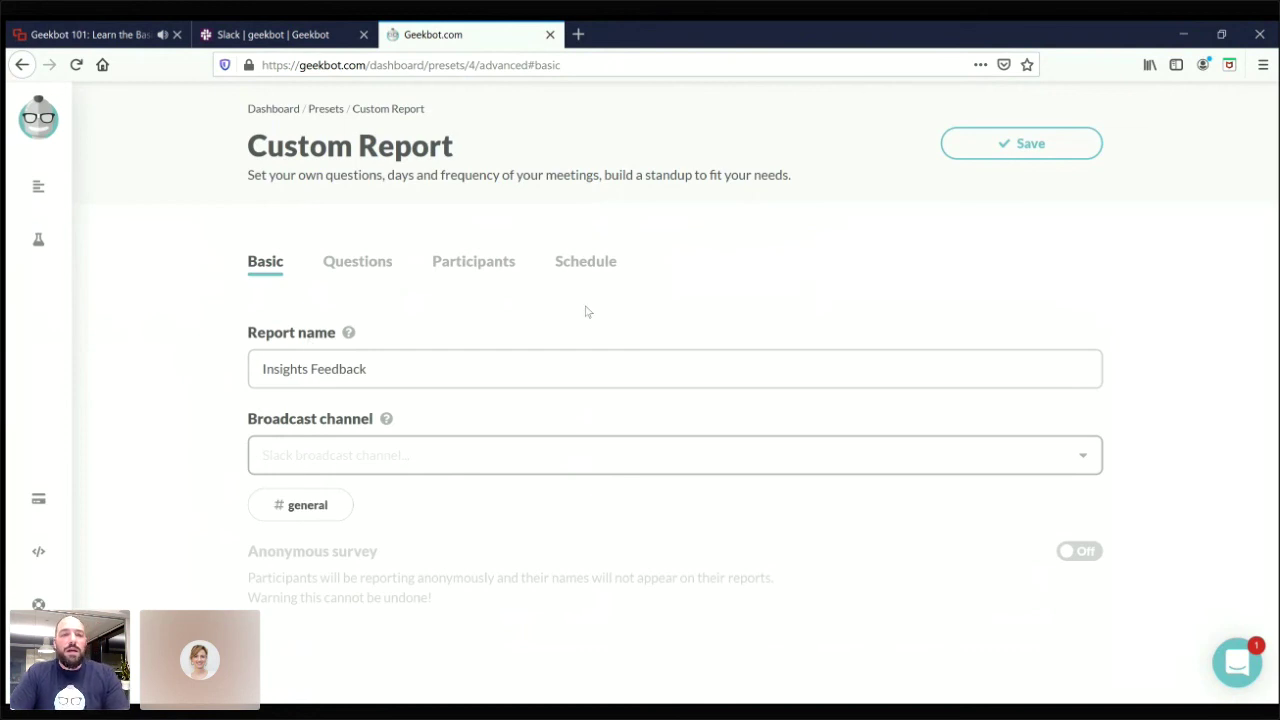
# Step: Replace the custom report's first question with "How was your overall experience?"
pyautogui.click(357, 264)
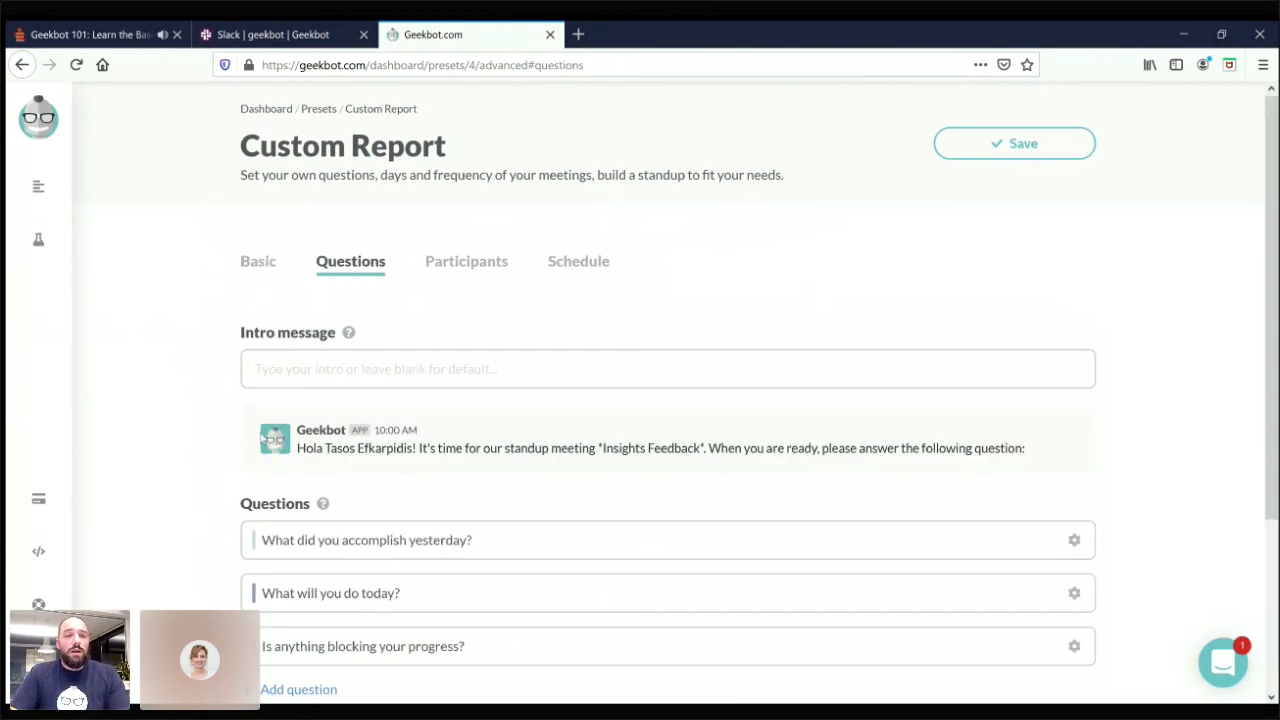
pyautogui.scroll(-2, 263, 437)
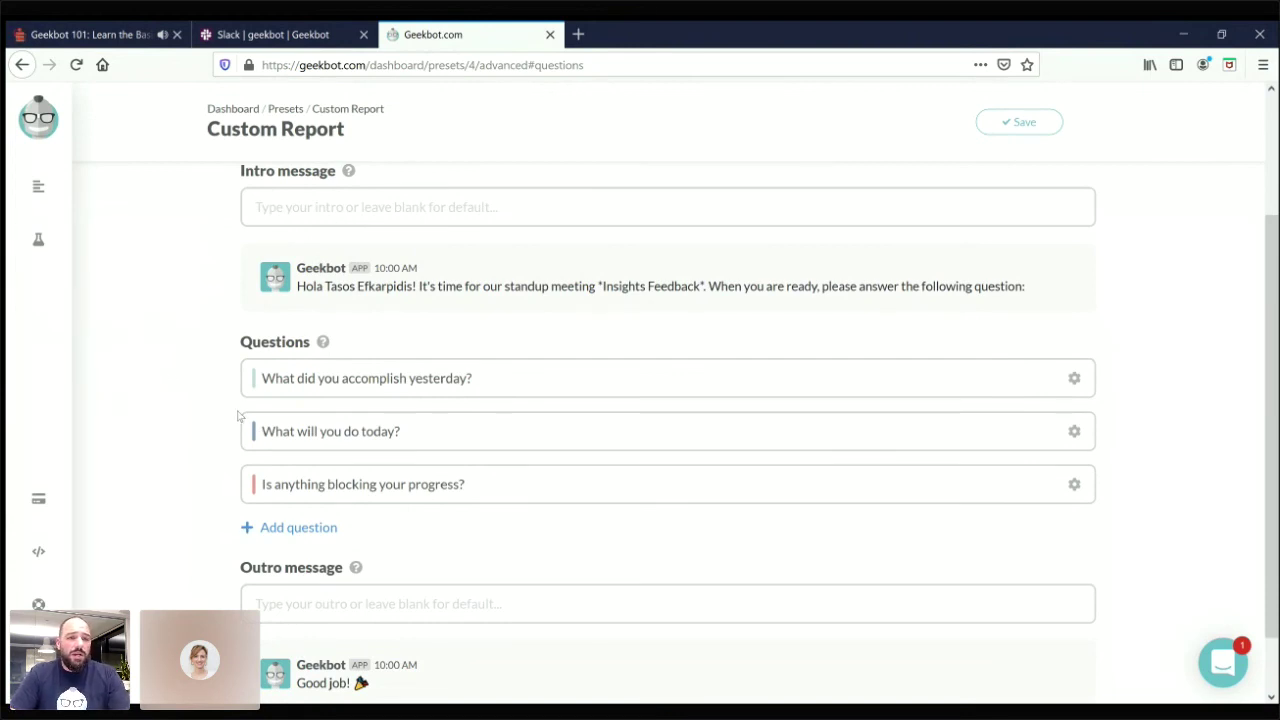
pyautogui.click(491, 380)
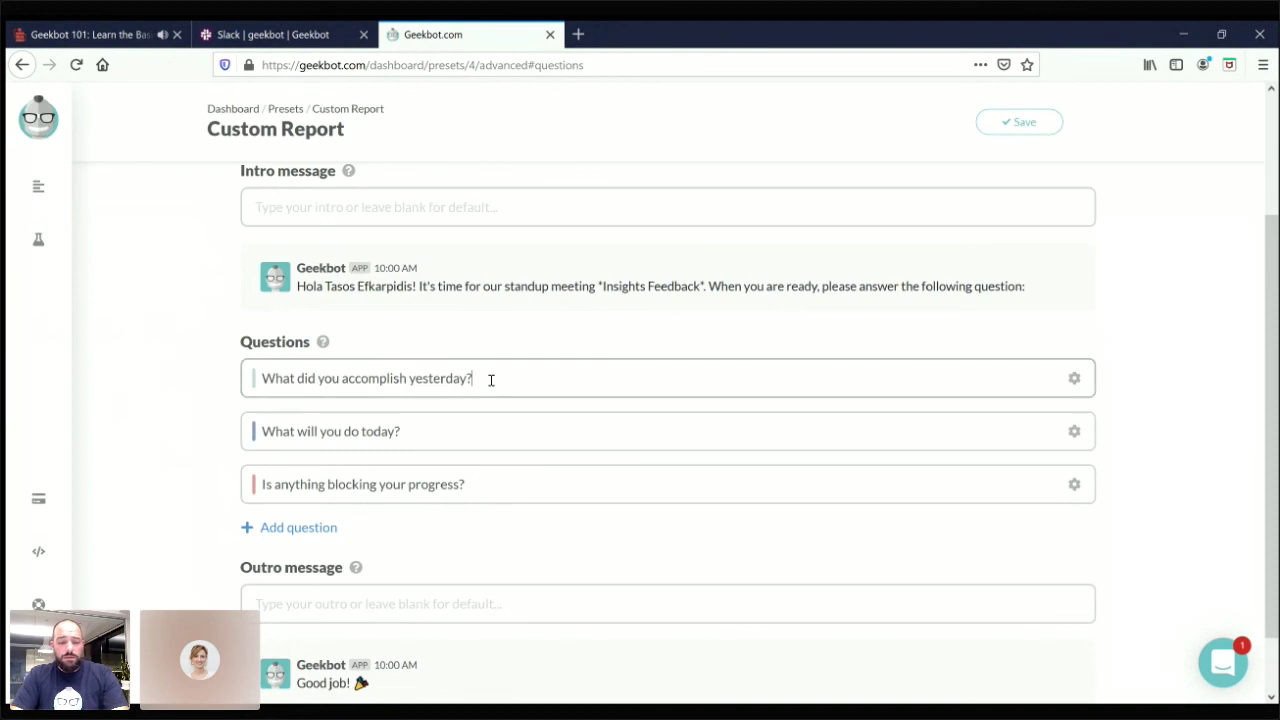
pyautogui.hotkey('ctrl', 'a')
pyautogui.write('Ho')
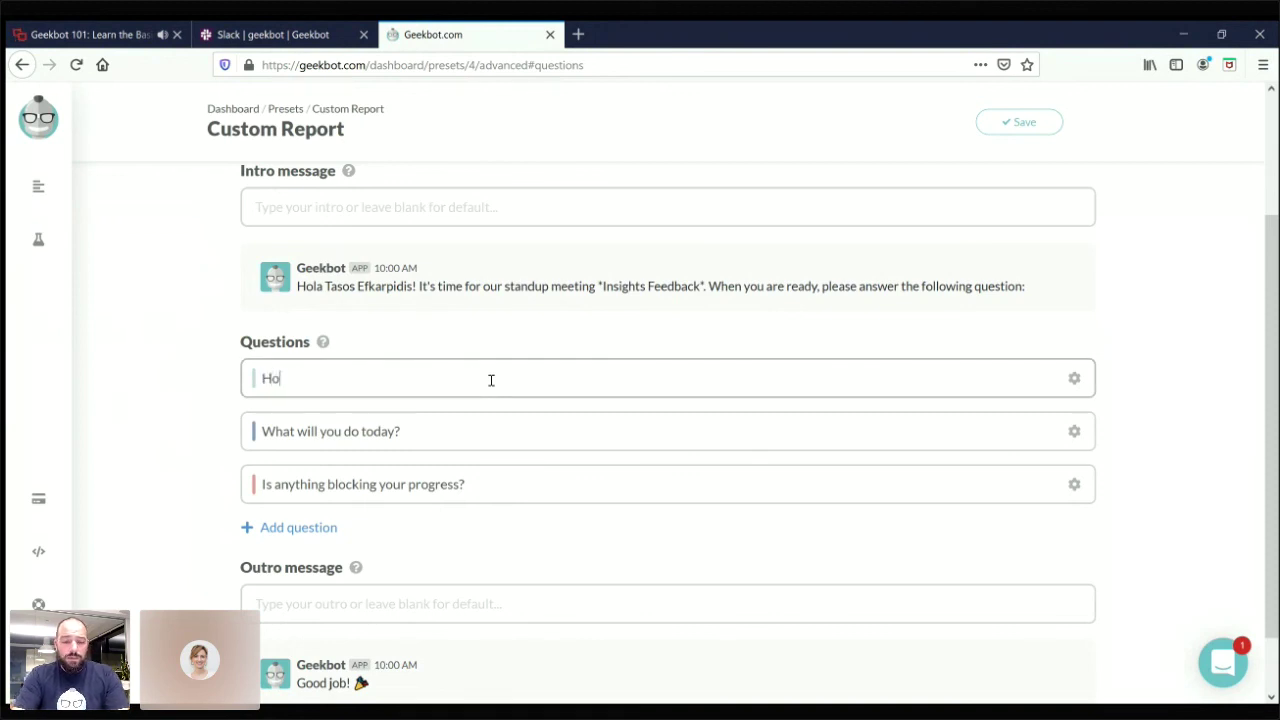
pyautogui.write('w was uyour')
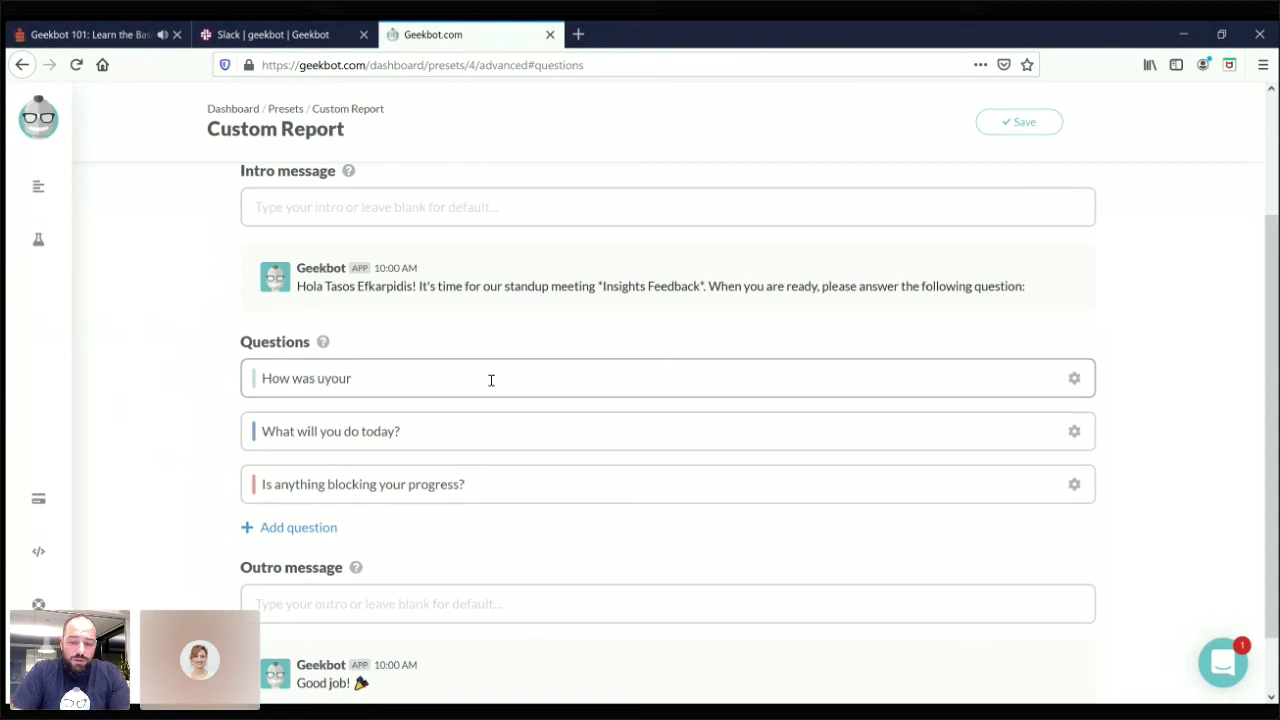
pyautogui.press('Left')
pyautogui.press('BackSpace')
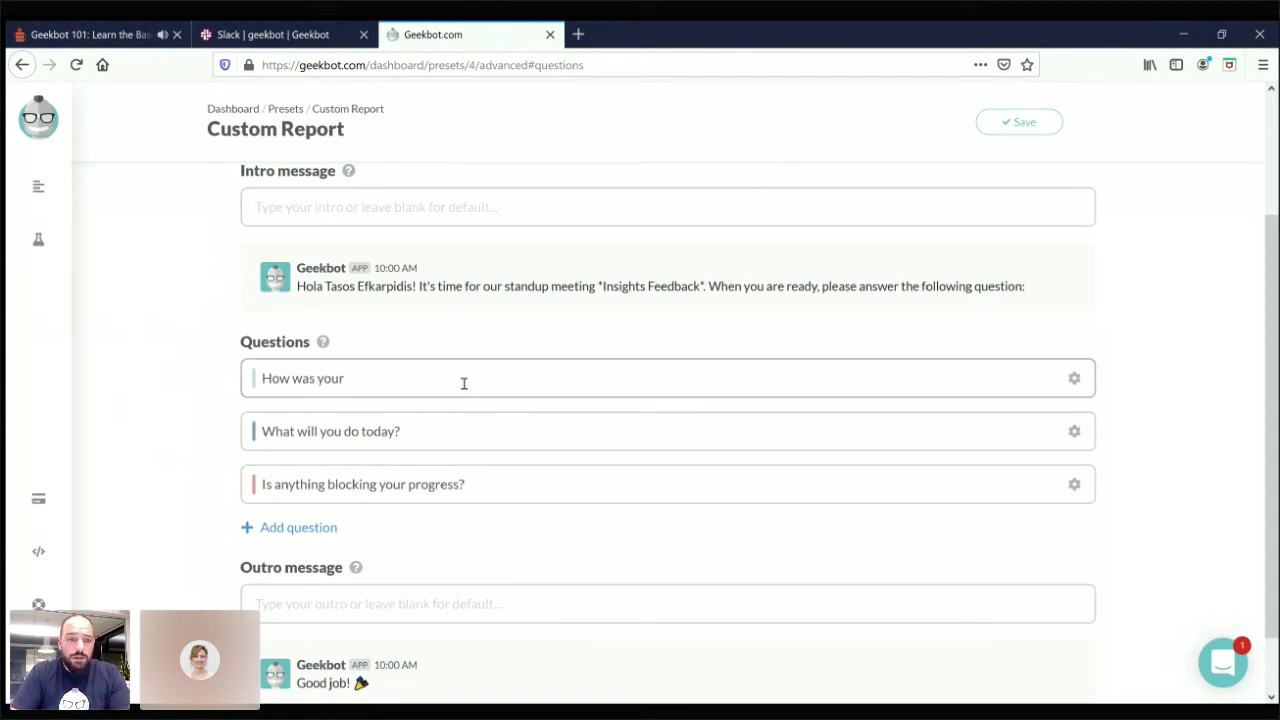
pyautogui.doubleClick(409, 381)
pyautogui.click(409, 381)
pyautogui.write('overall e')
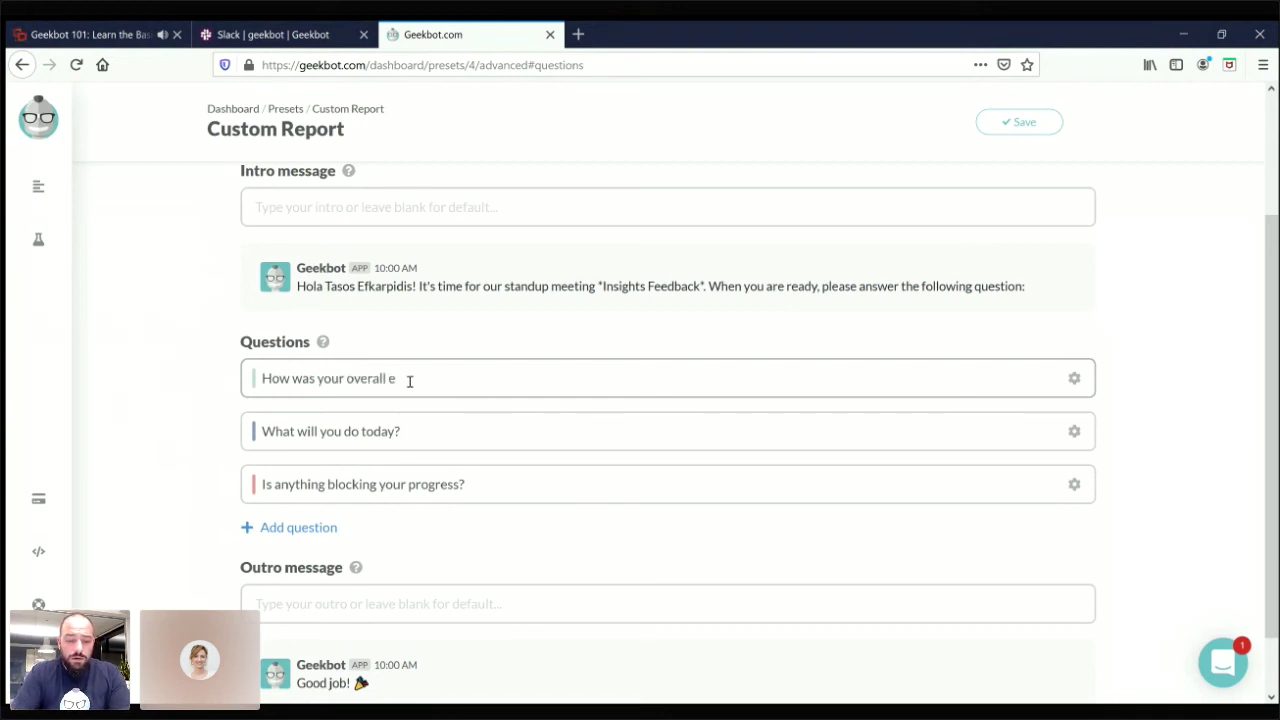
pyautogui.write('xperience')
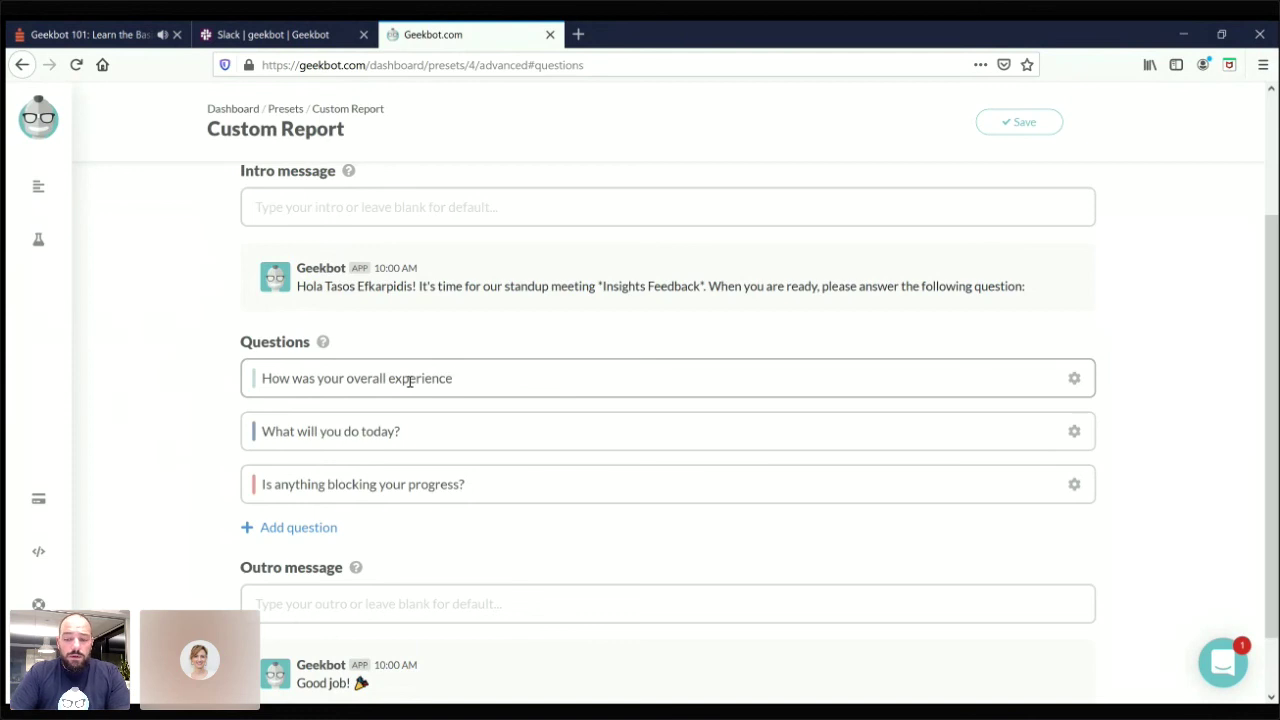
pyautogui.write('?')
# Step: Replace the second question with "Any notable bugs or issues you've noticed?"
pyautogui.click(433, 430)
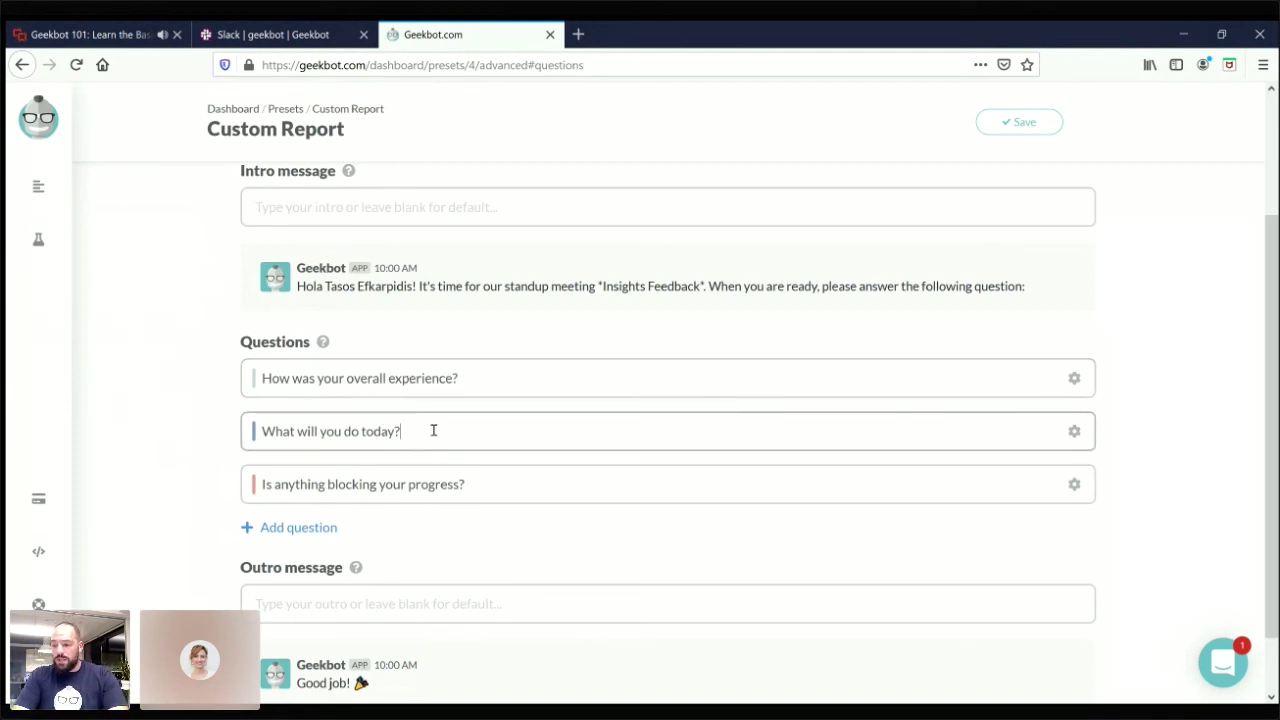
pyautogui.tripleClick(433, 430)
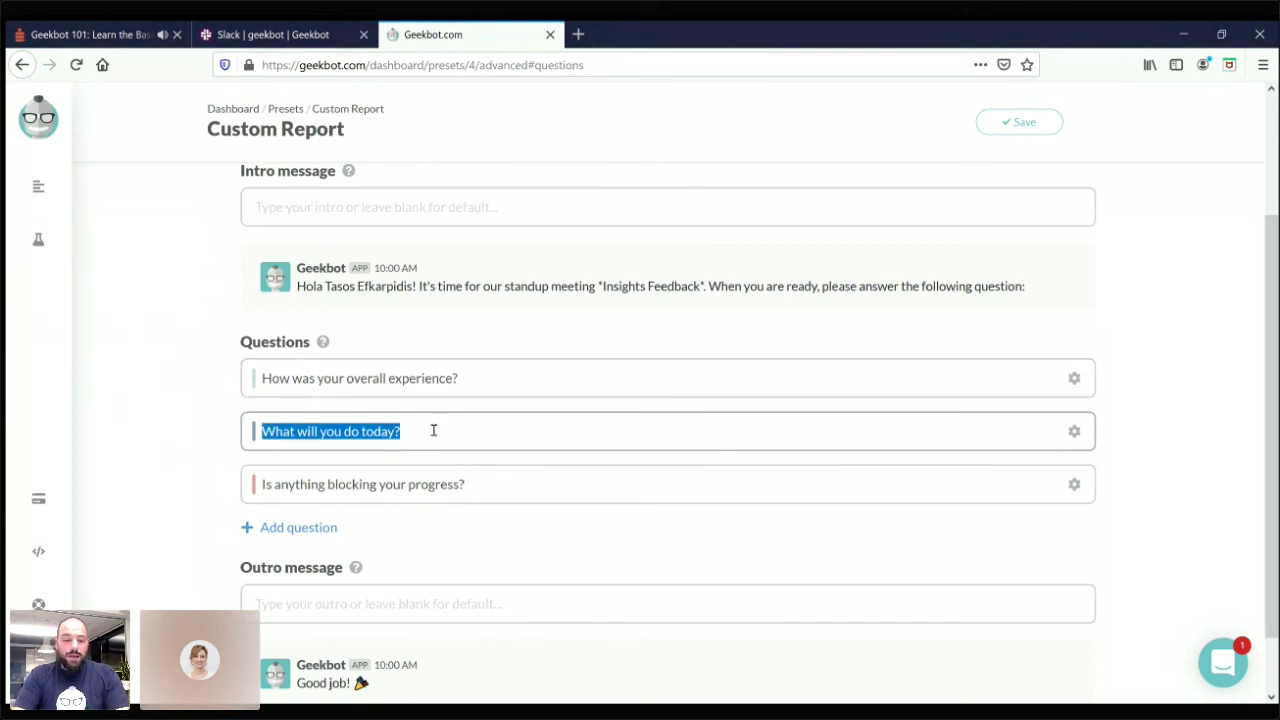
pyautogui.write('An')
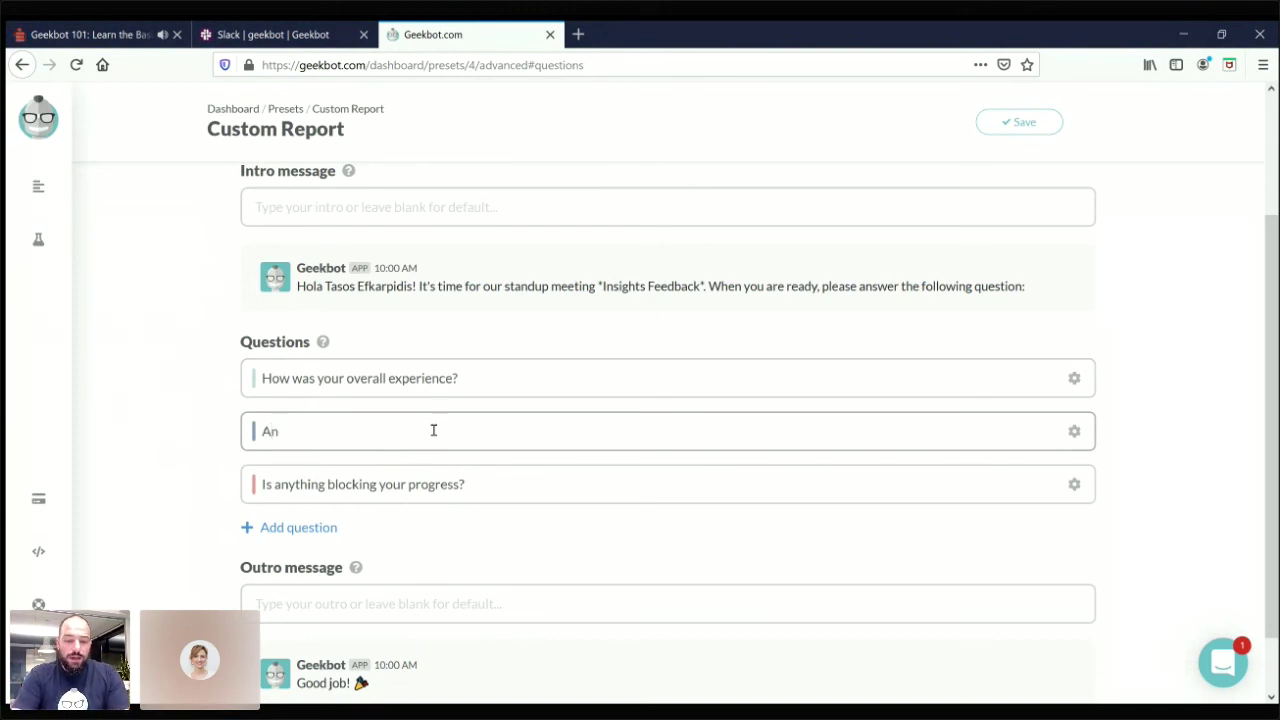
pyautogui.write('y notable ')
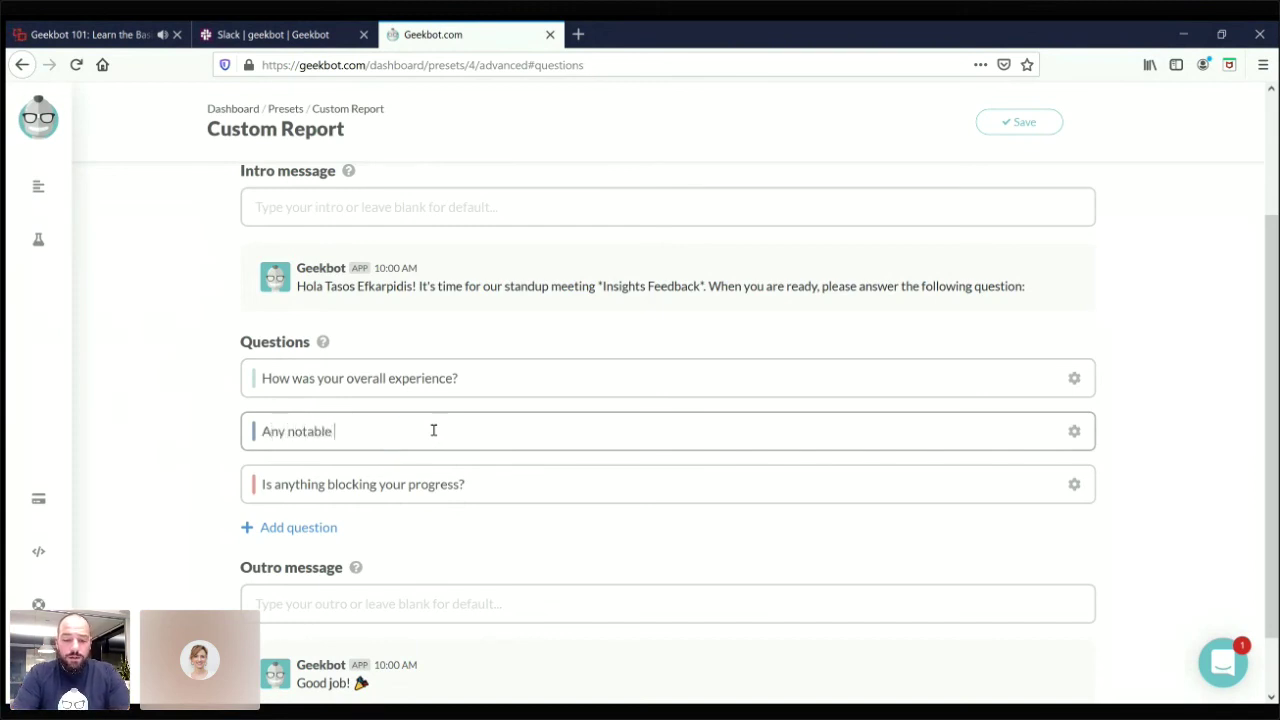
pyautogui.write('bugs or issues')
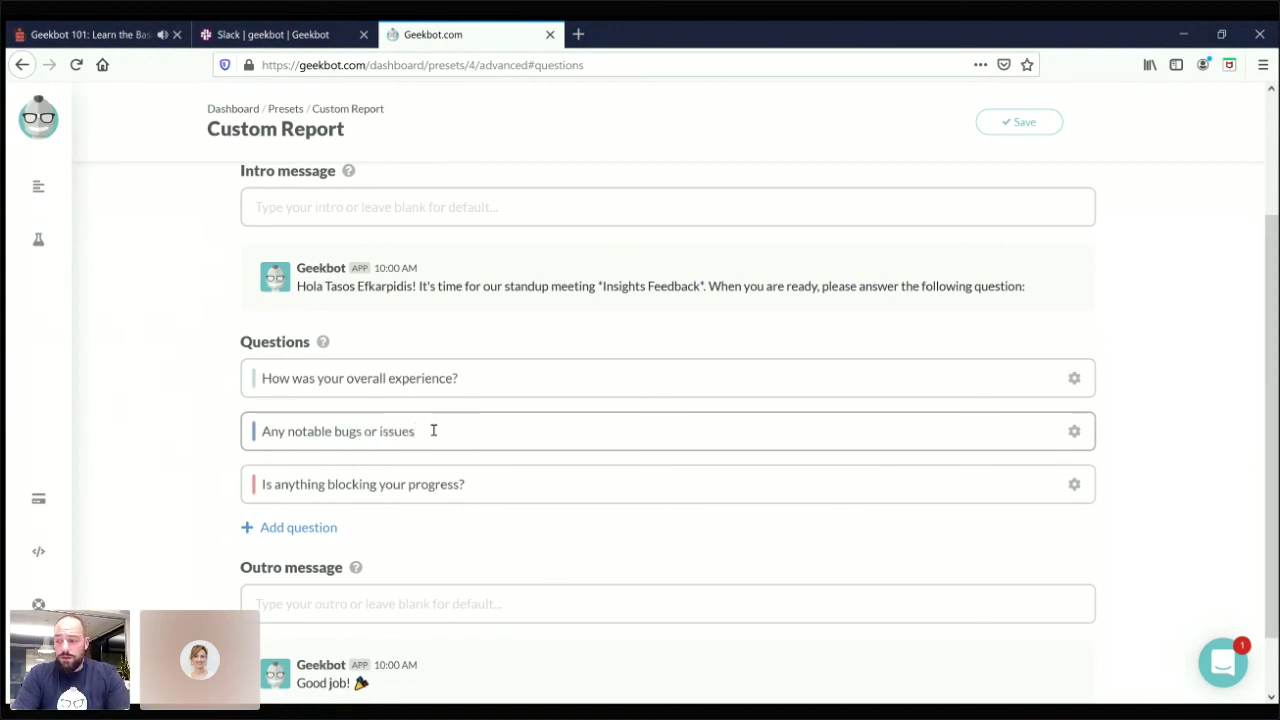
pyautogui.write(" you've no")
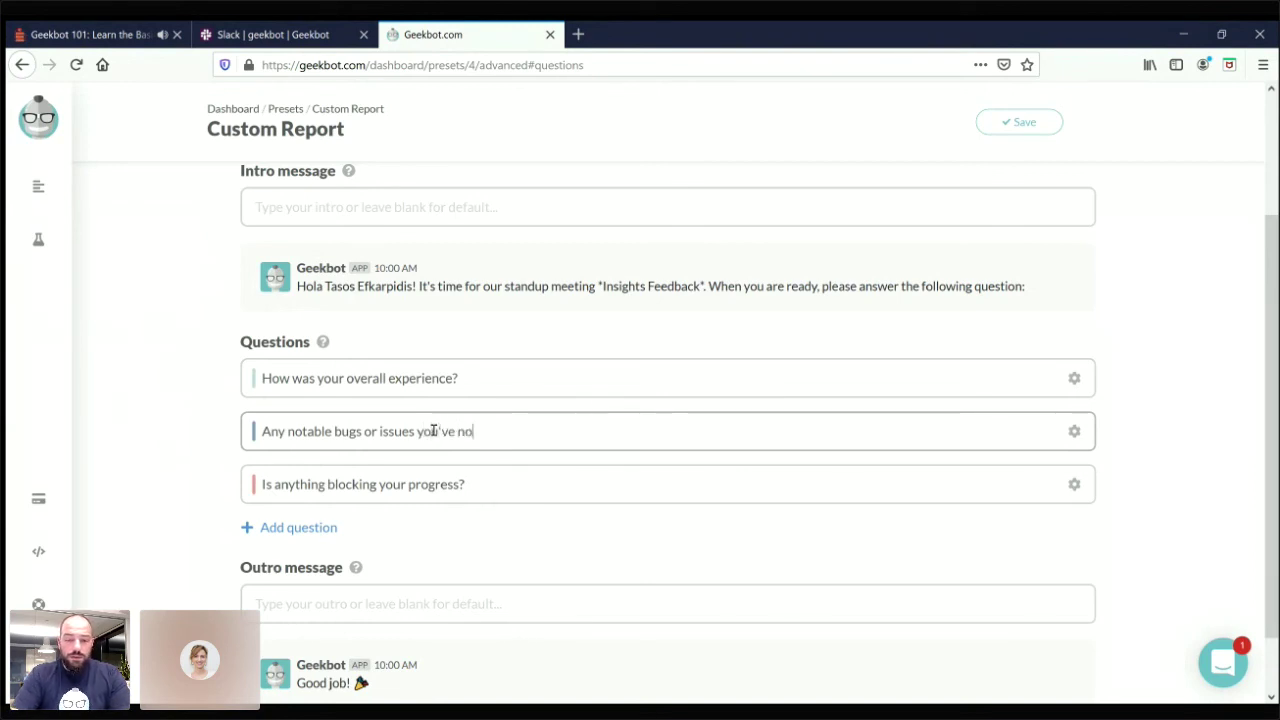
pyautogui.write('ticed?')
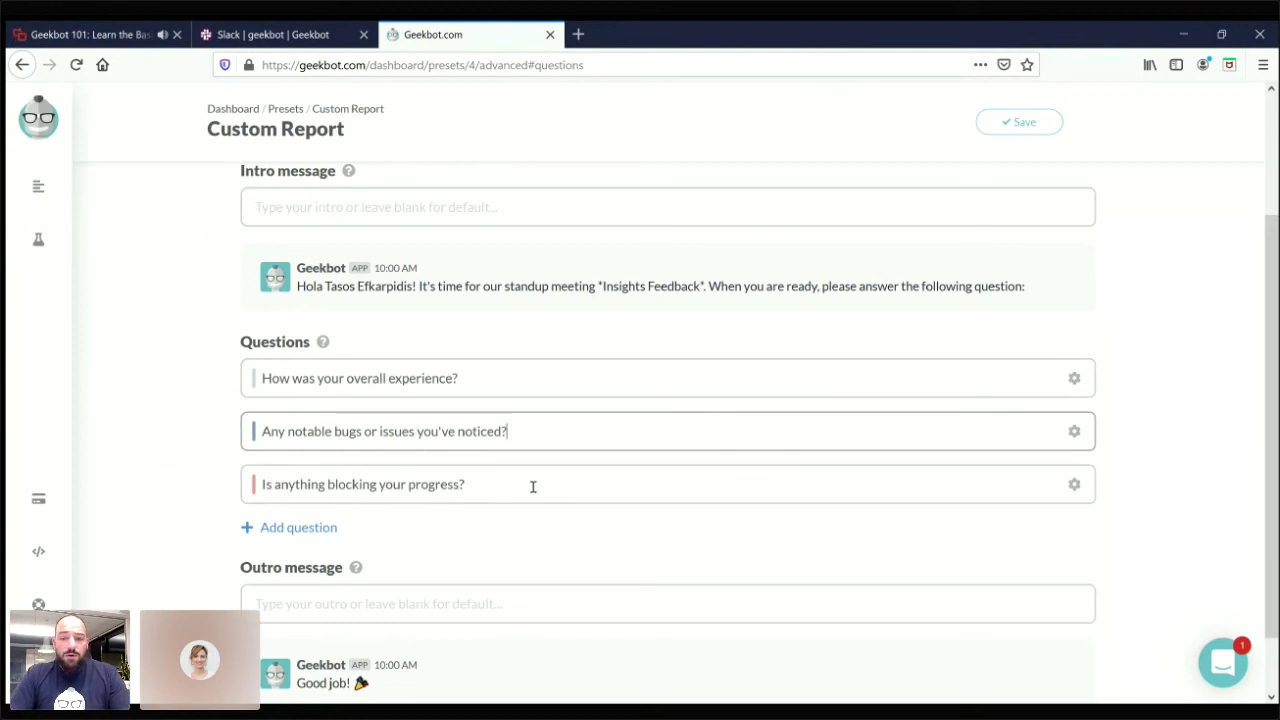
# Step: Delete the third question, "Is anything blocking your progress?", from the custom report
pyautogui.click(1070, 488)
pyautogui.click(1074, 486)
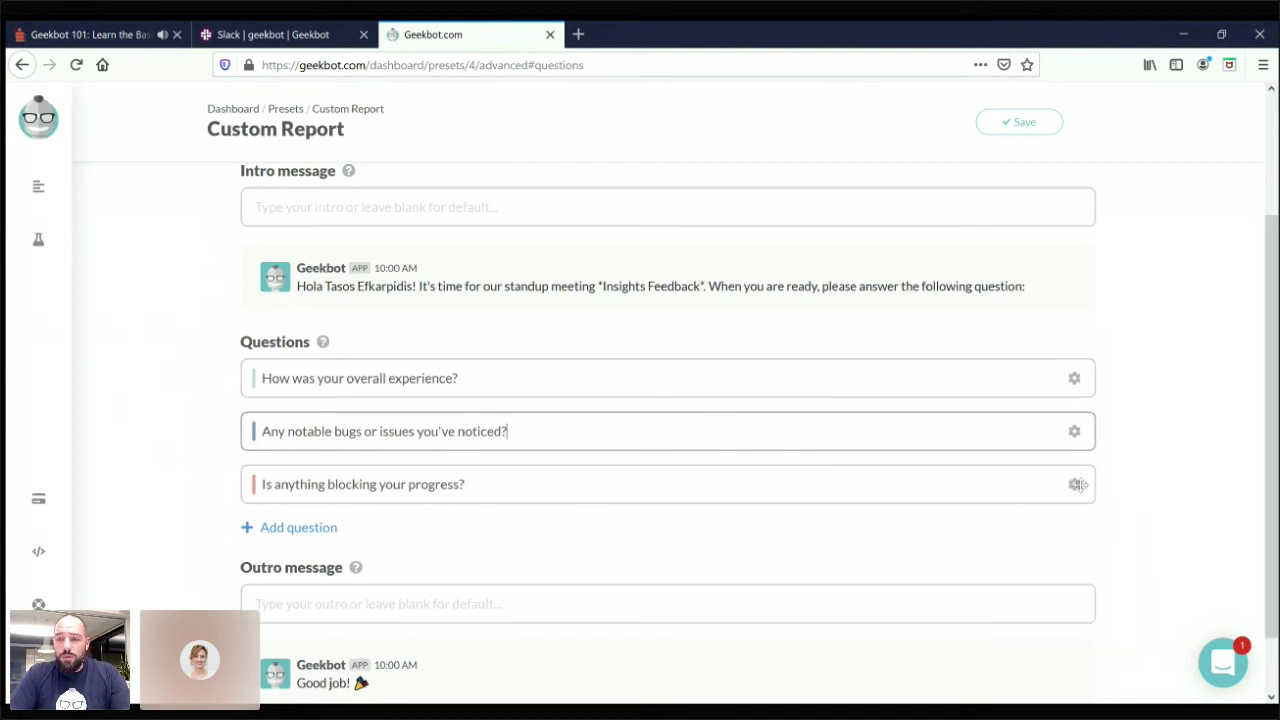
pyautogui.click(1074, 486)
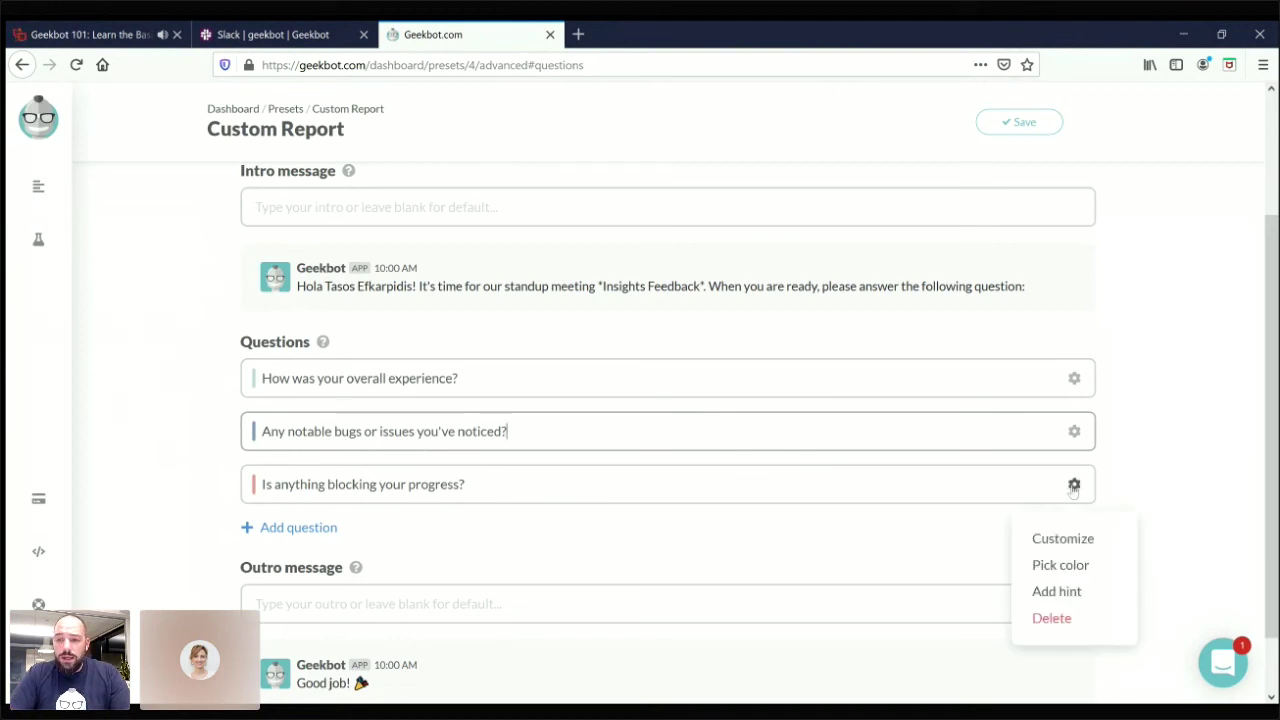
pyautogui.click(1051, 618)
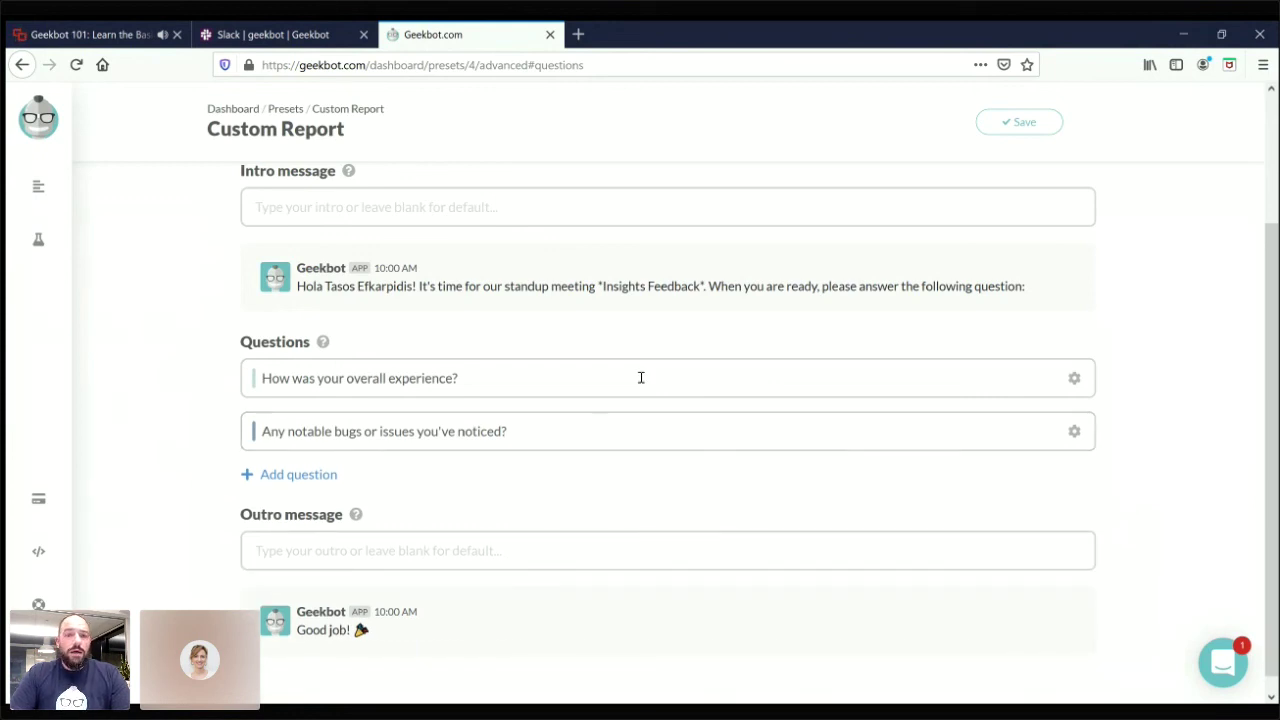
# Step: Add two teammates as participants of the custom report: the first and the last person suggested in the participant list
pyautogui.scroll(3, 641, 377)
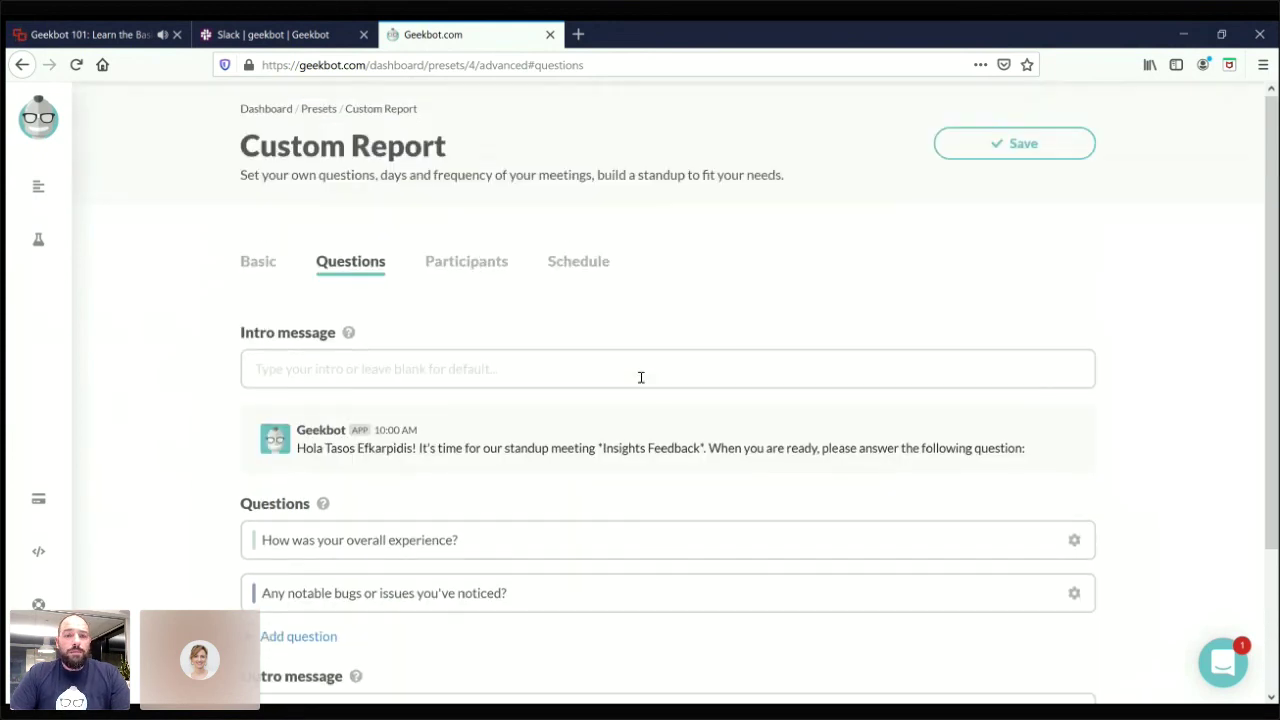
pyautogui.click(443, 264)
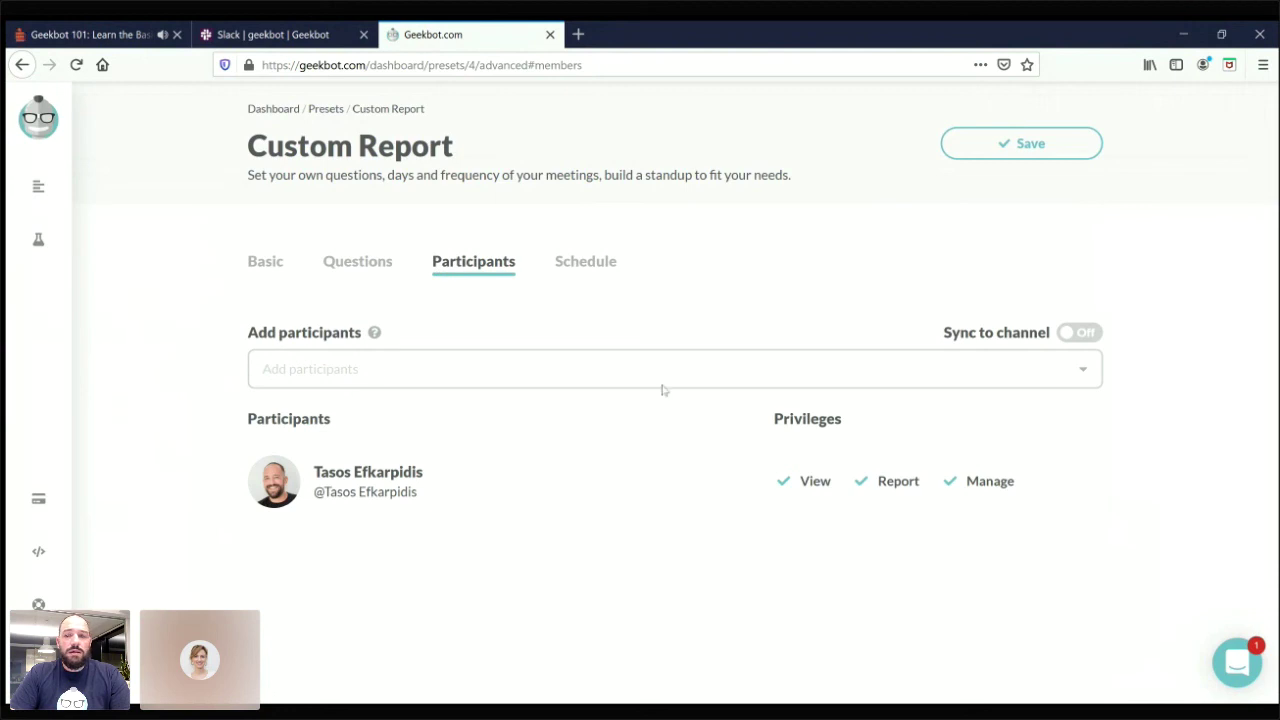
pyautogui.click(540, 377)
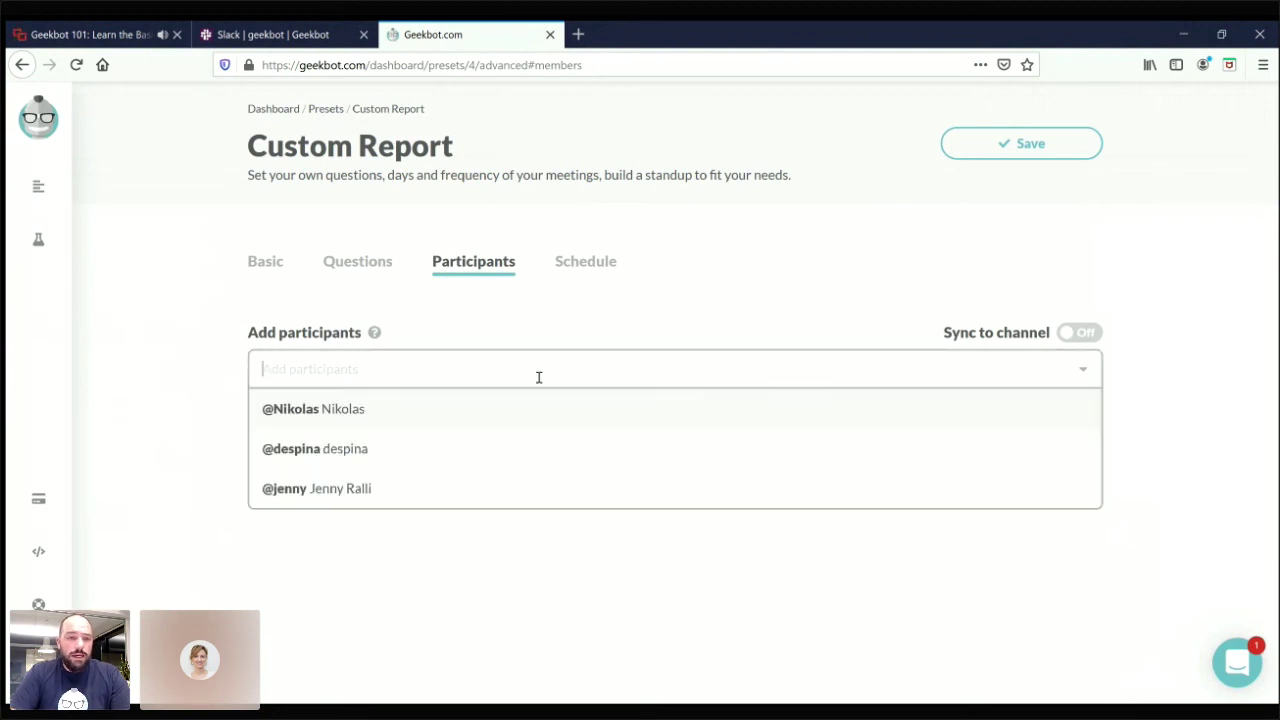
pyautogui.click(527, 408)
pyautogui.click(478, 364)
pyautogui.write('je')
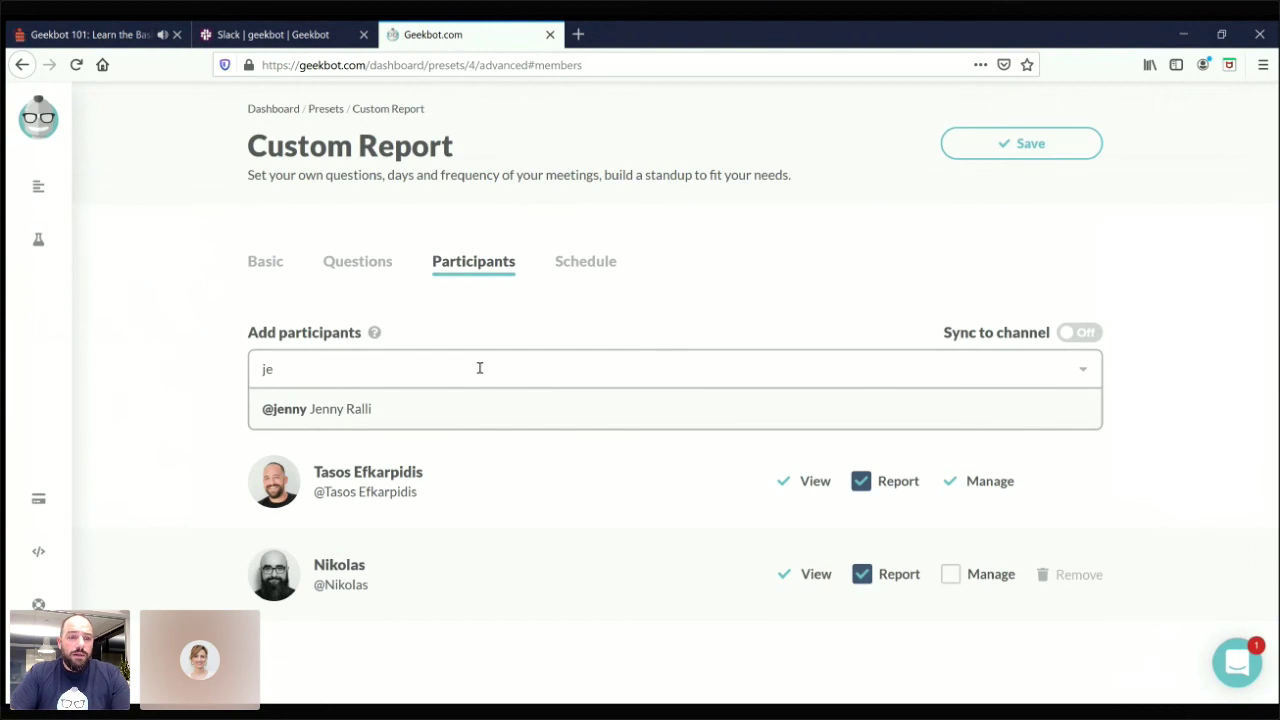
pyautogui.press('Return')
pyautogui.scroll(-1, 607, 450)
# Step: Schedule the custom report as One time only (not repeated) on Feb 24, 2020
pyautogui.click(580, 190)
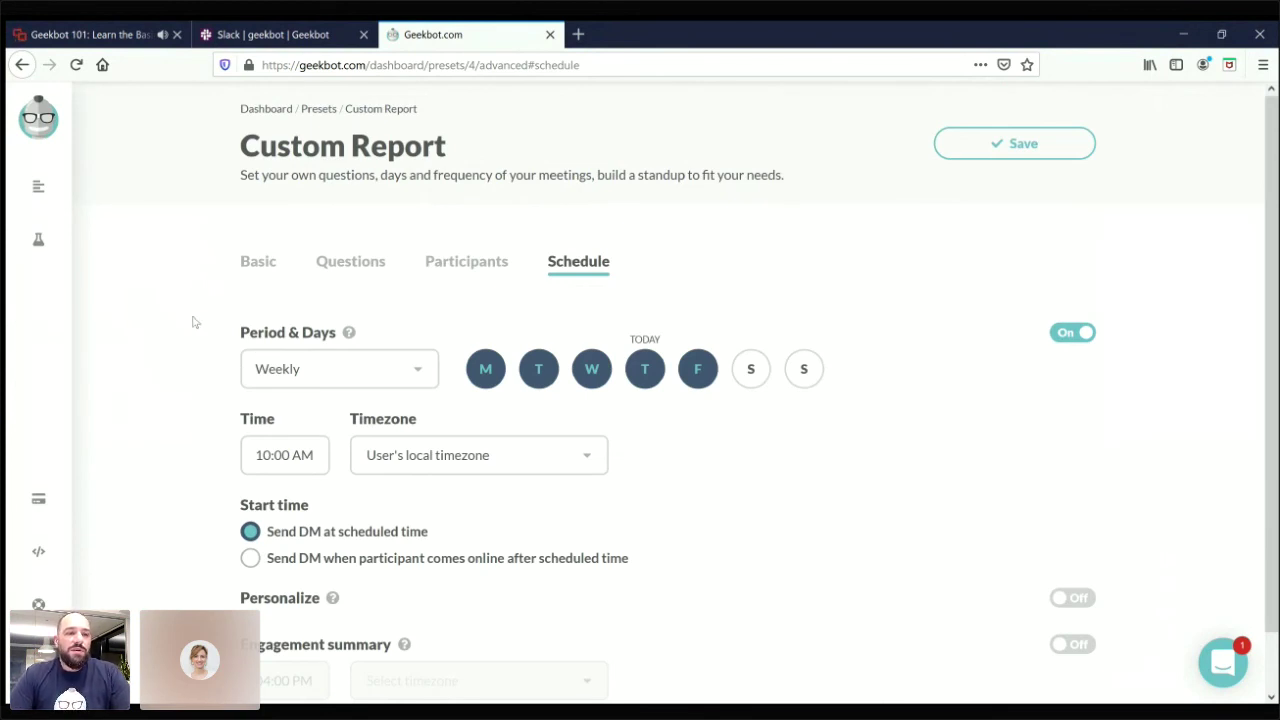
pyautogui.click(415, 375)
pyautogui.scroll(-2, 347, 449)
pyautogui.scroll(-3, 349, 449)
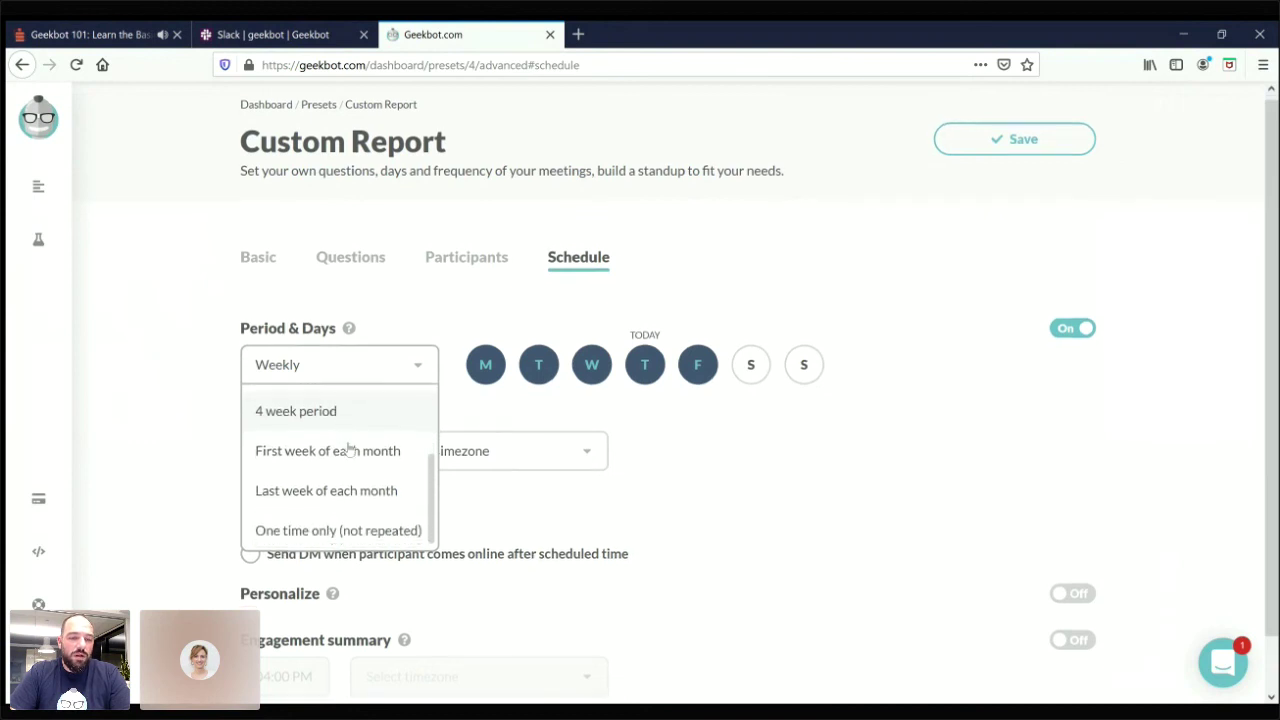
pyautogui.click(295, 473)
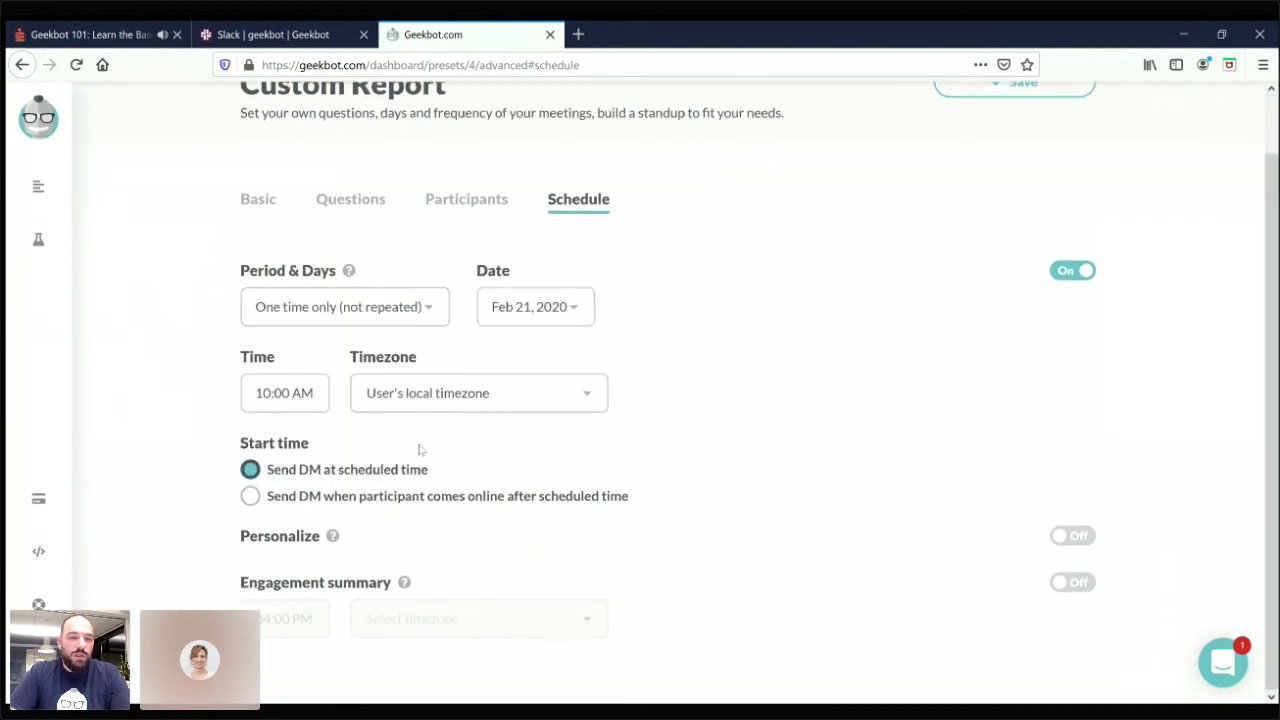
pyautogui.scroll(1, 463, 360)
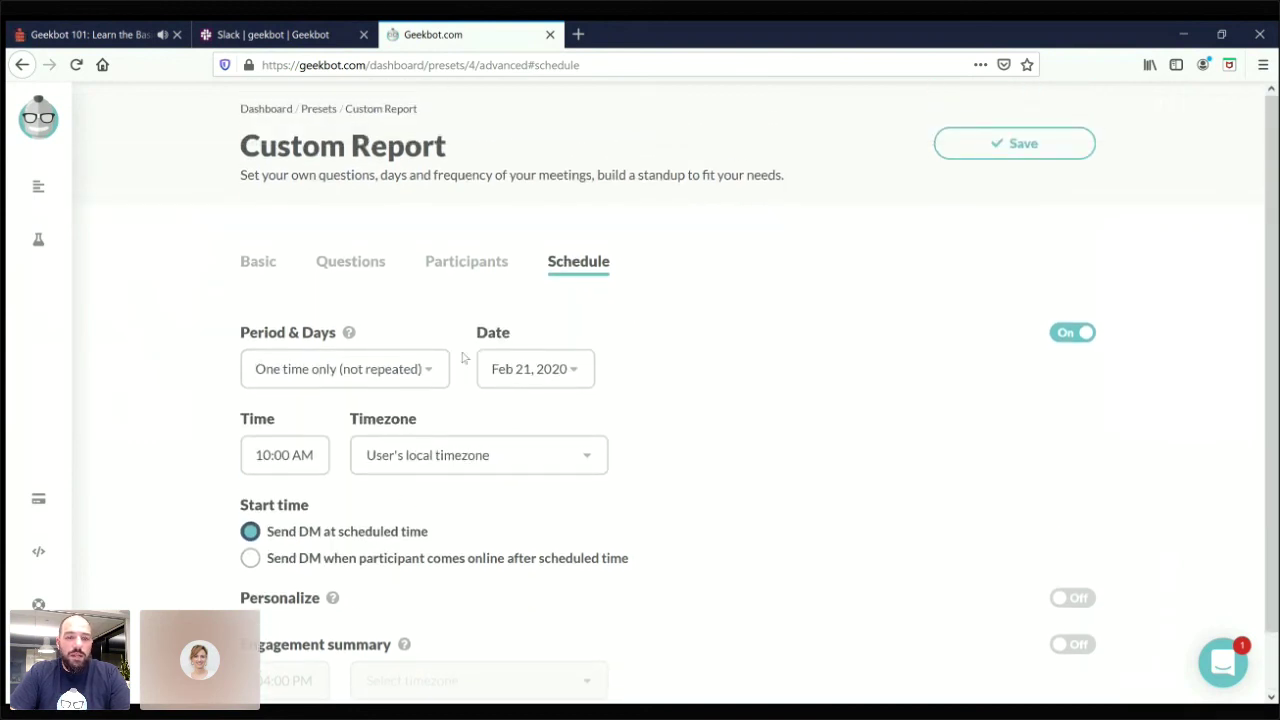
pyautogui.click(572, 371)
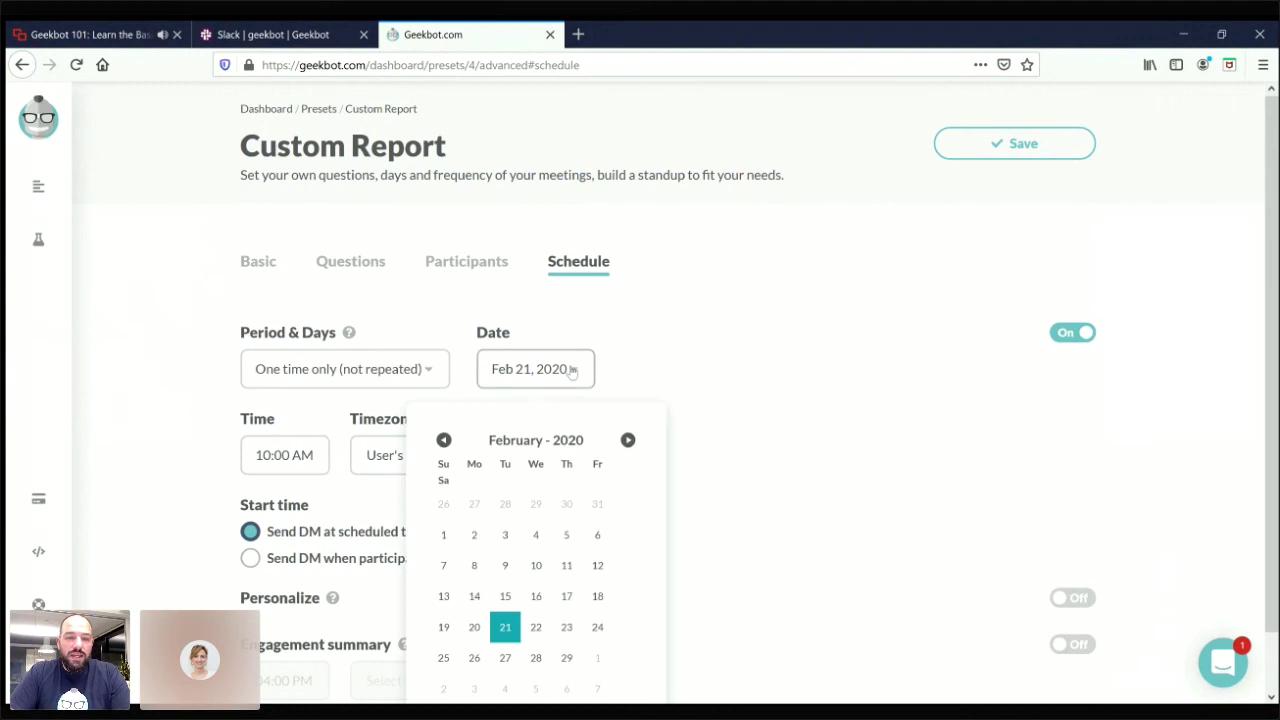
pyautogui.click(597, 627)
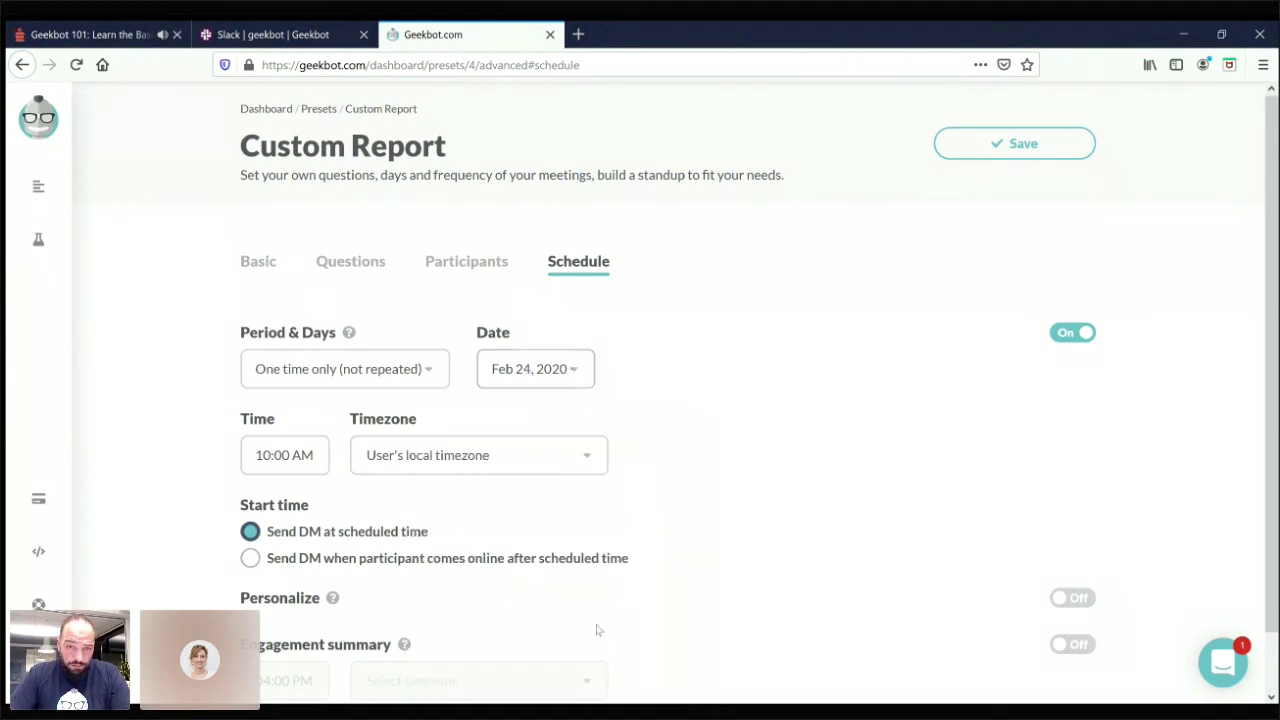
# Step: Set the report's time to 12:00 PM and its timezone to User's local timezone
pyautogui.scroll(-1, 175, 379)
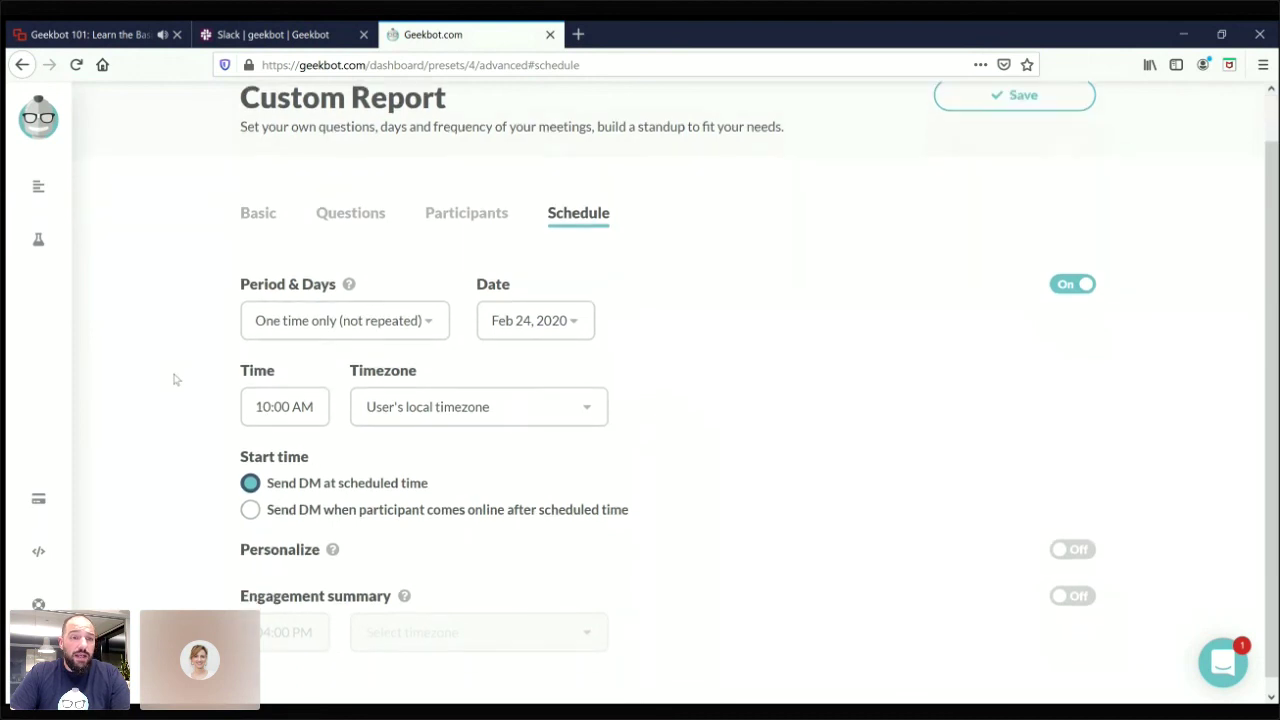
pyautogui.click(267, 411)
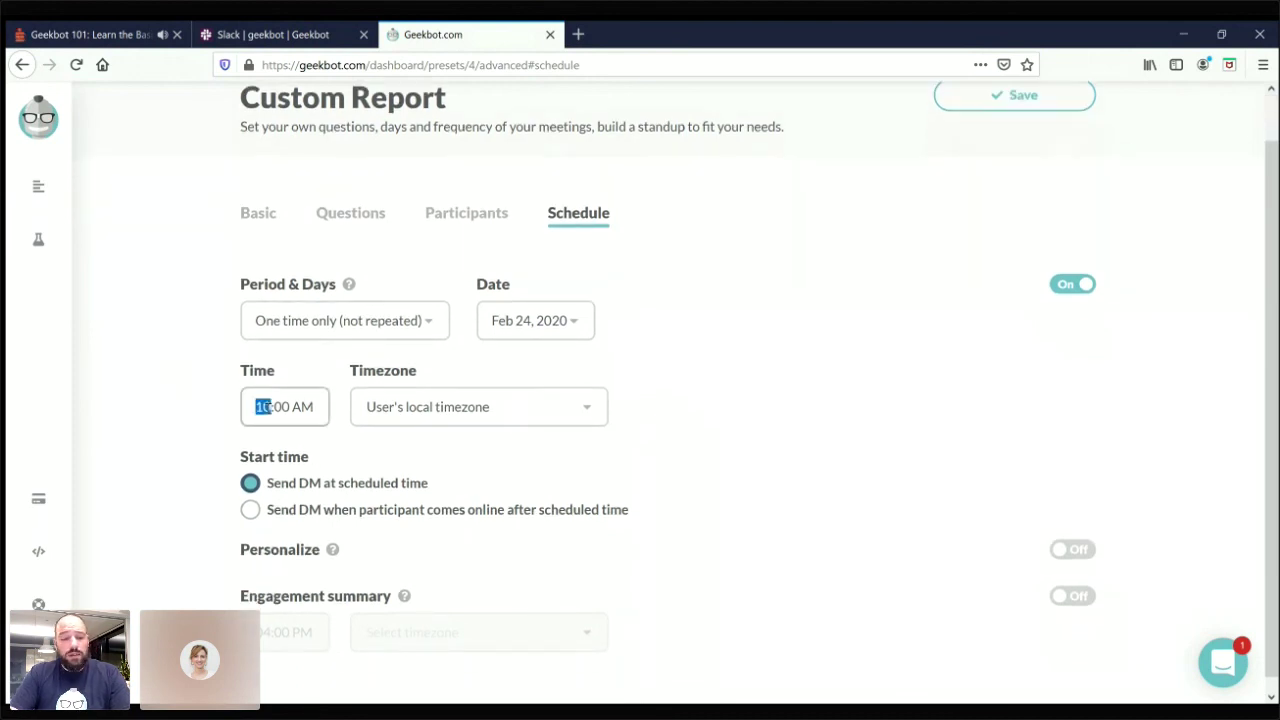
pyautogui.write('11')
pyautogui.press('Tab')
pyautogui.press('Tab')
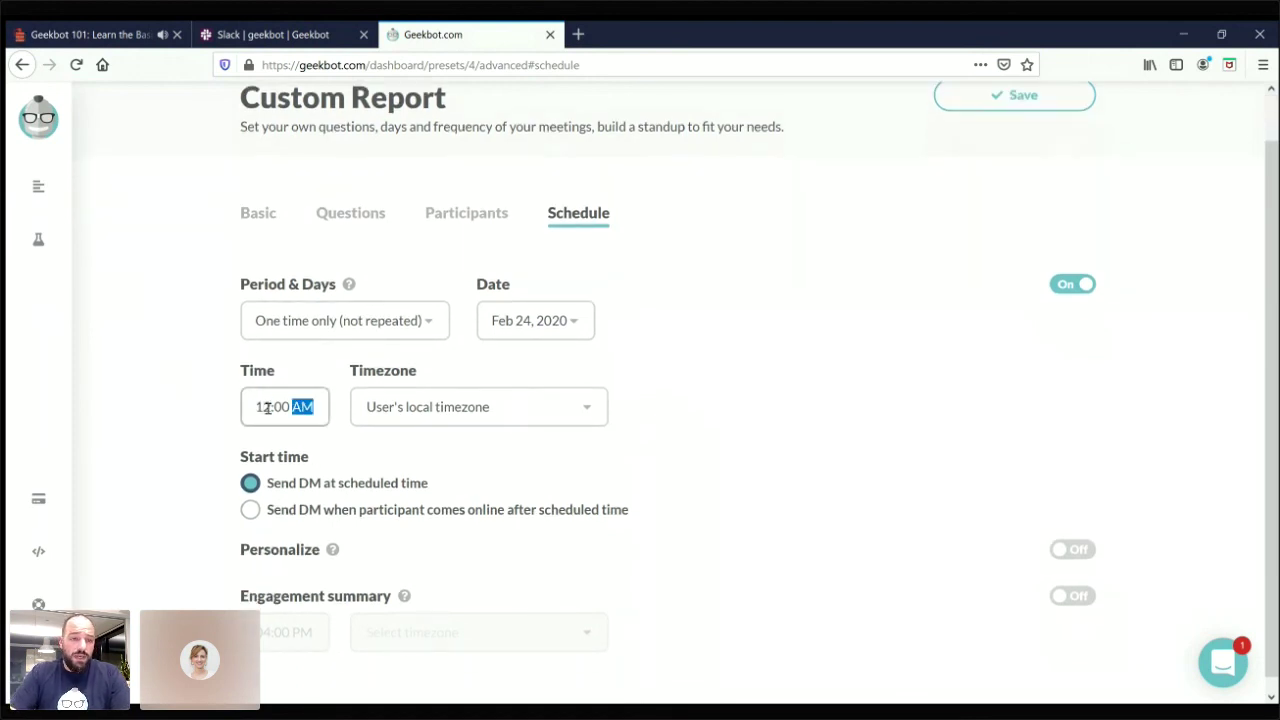
pyautogui.write('pm')
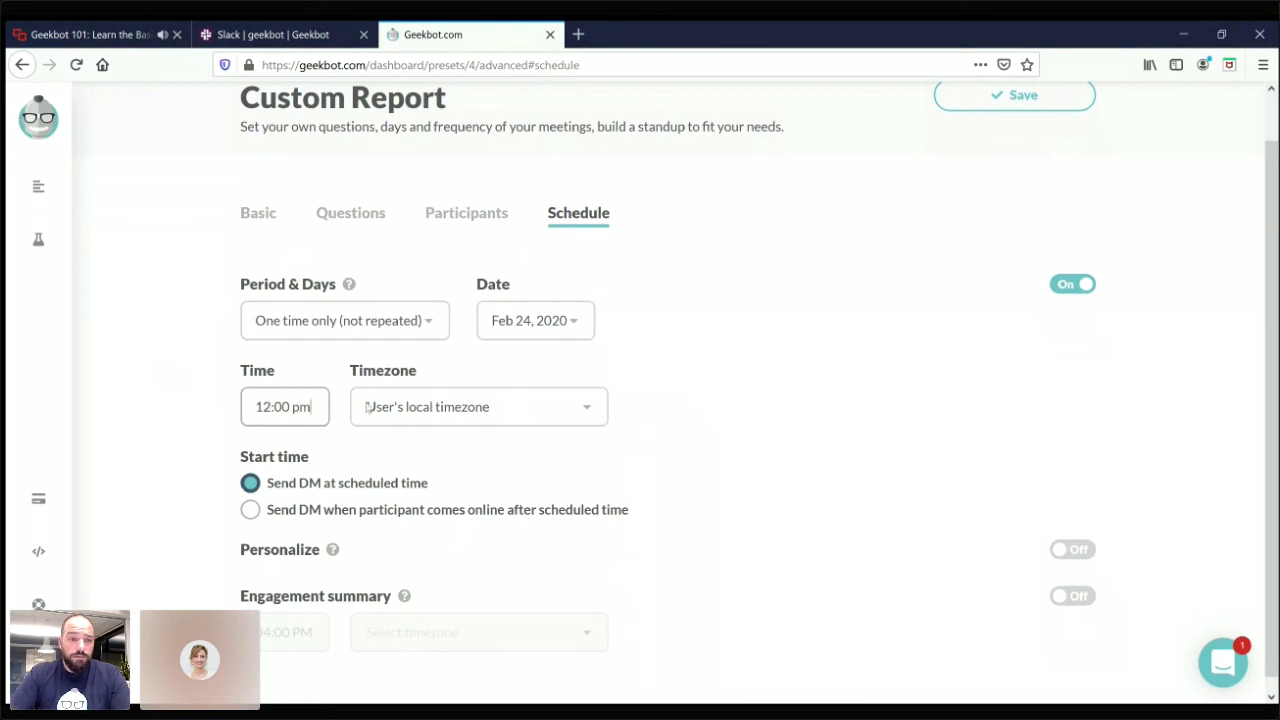
pyautogui.click(443, 408)
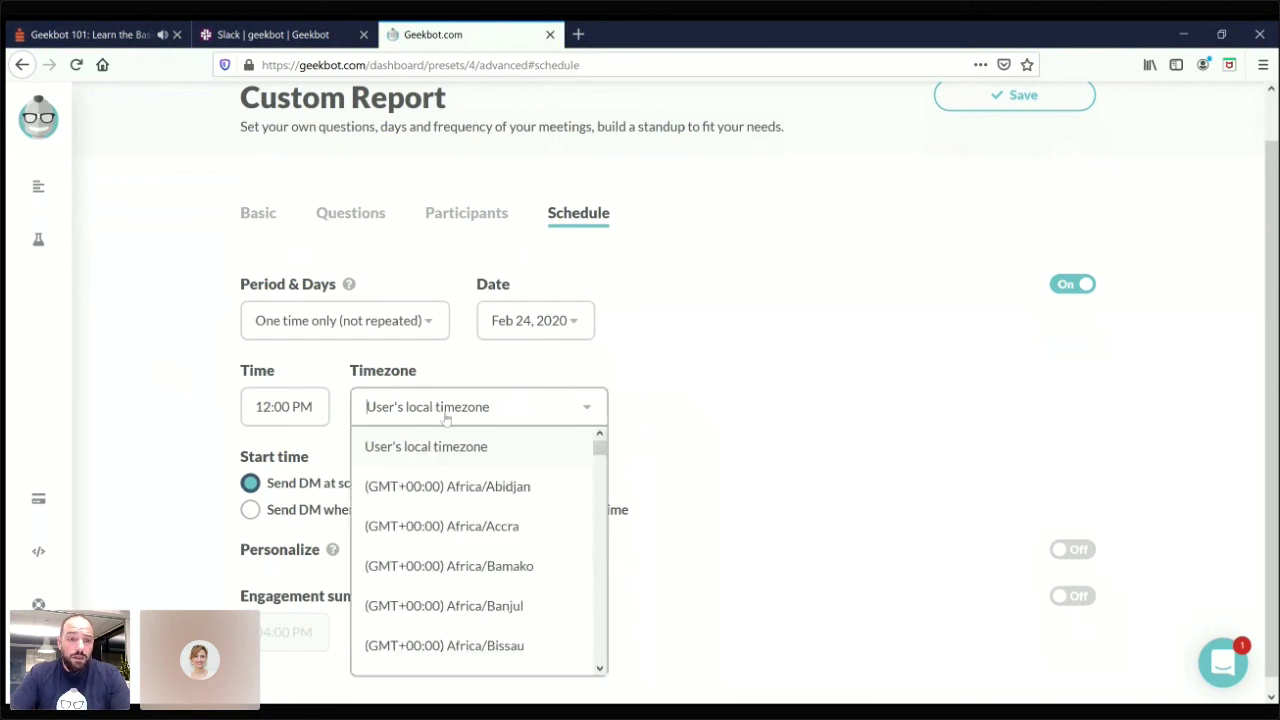
pyautogui.click(454, 449)
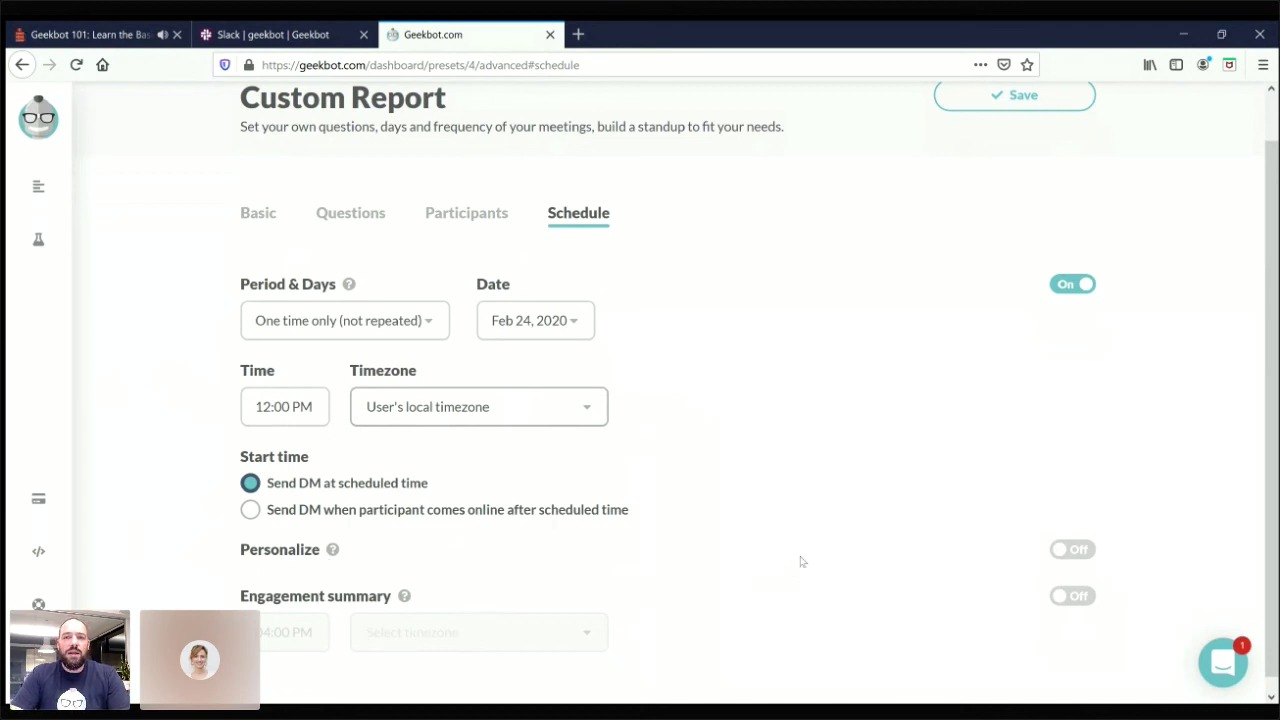
# Step: Save the Insights Feedback report, closing its confirmation, and switch to the Geekbot 101 webinar page in Crowdcast
pyautogui.scroll(1, 800, 561)
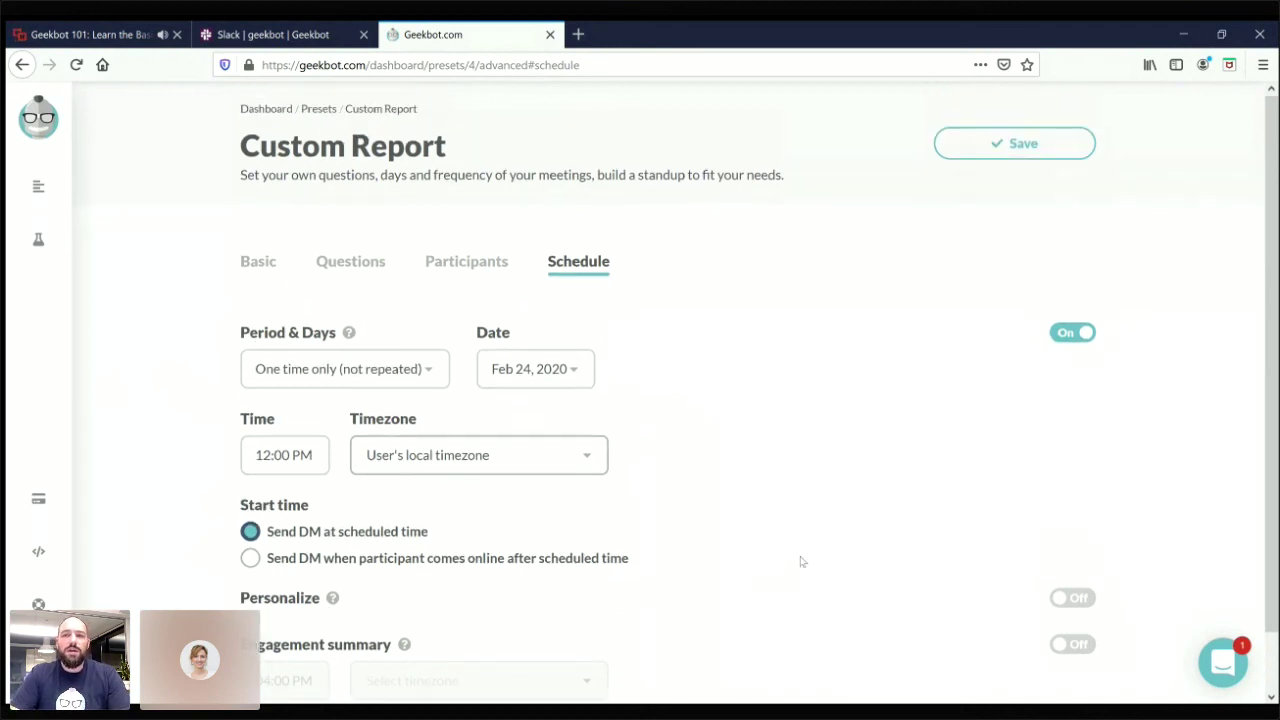
pyautogui.click(1013, 146)
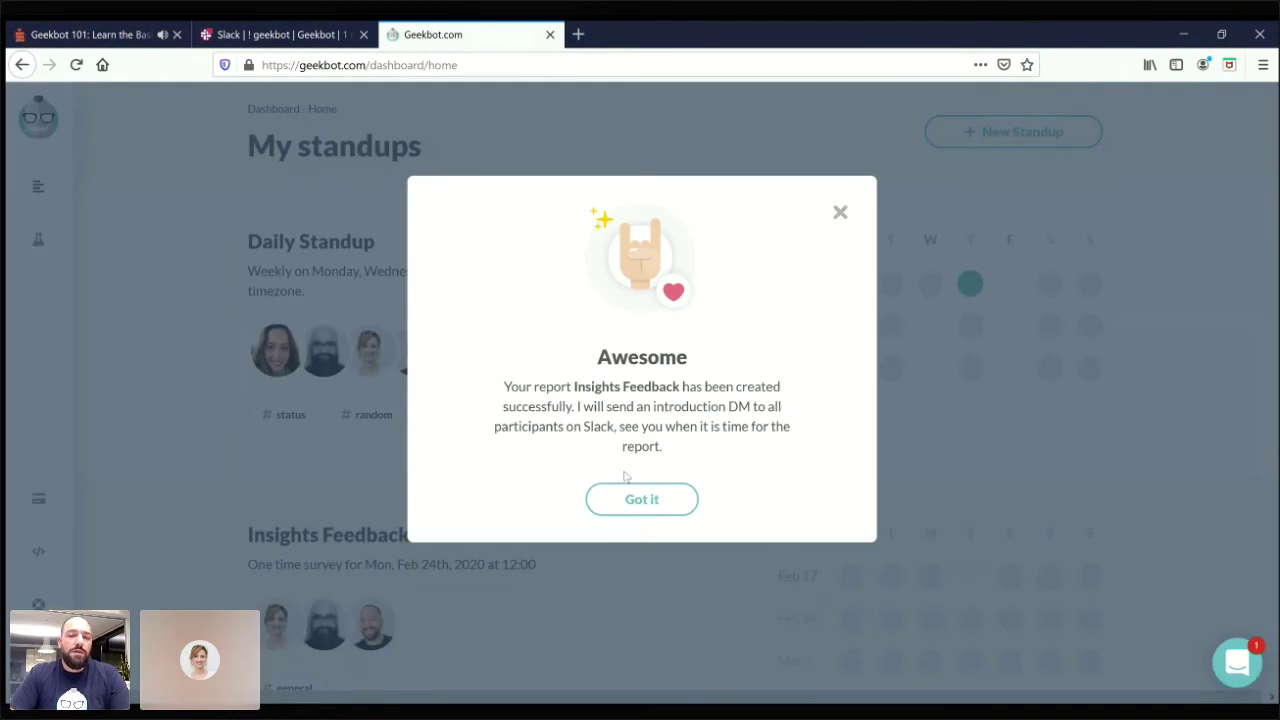
pyautogui.click(630, 500)
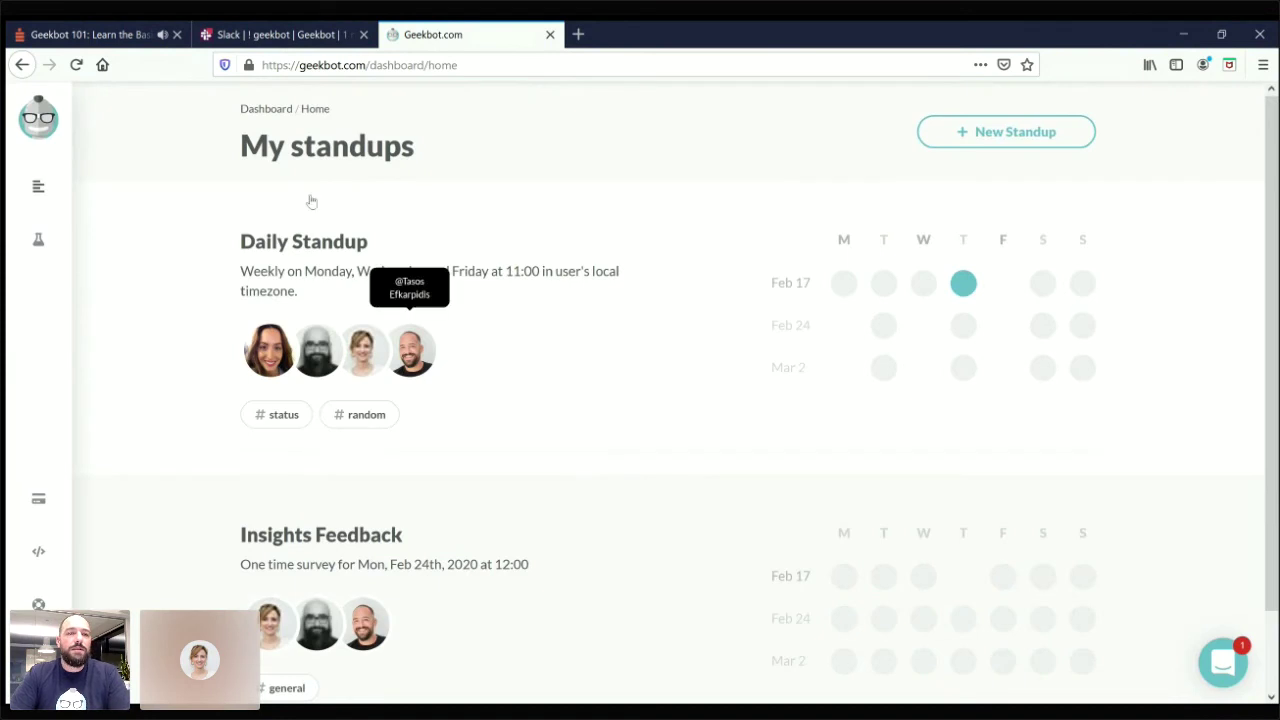
pyautogui.click(103, 33)
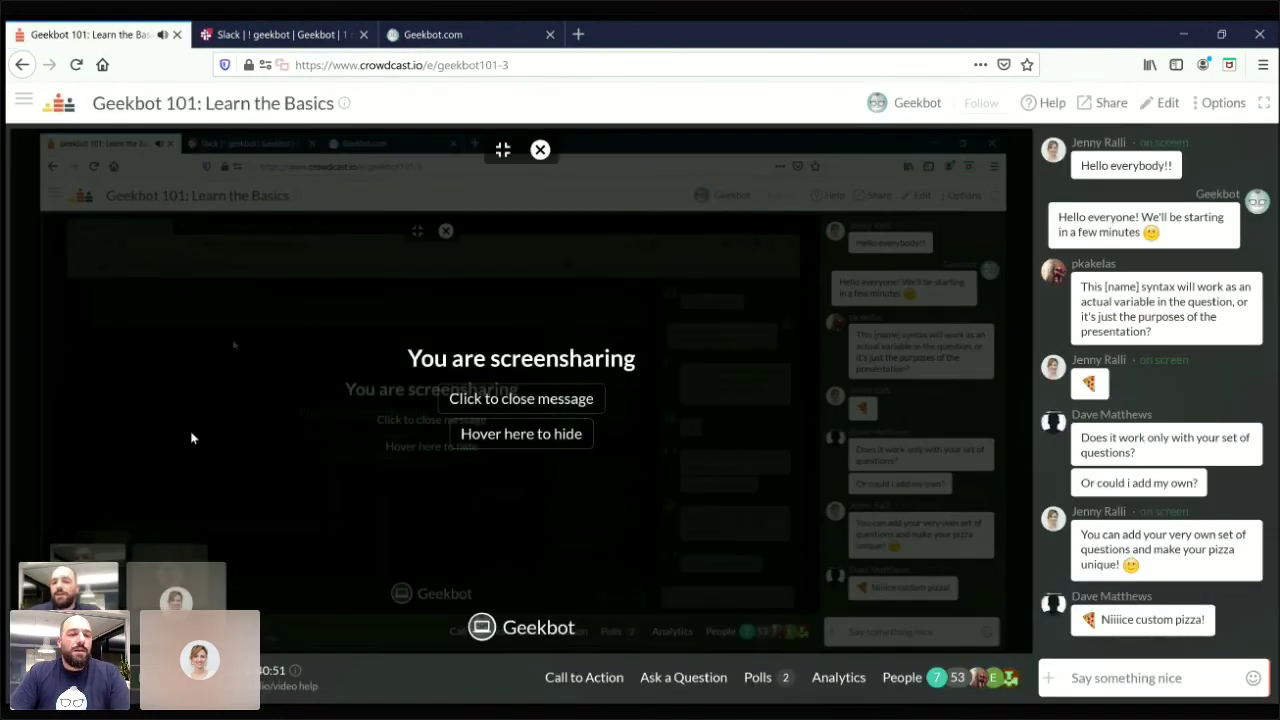